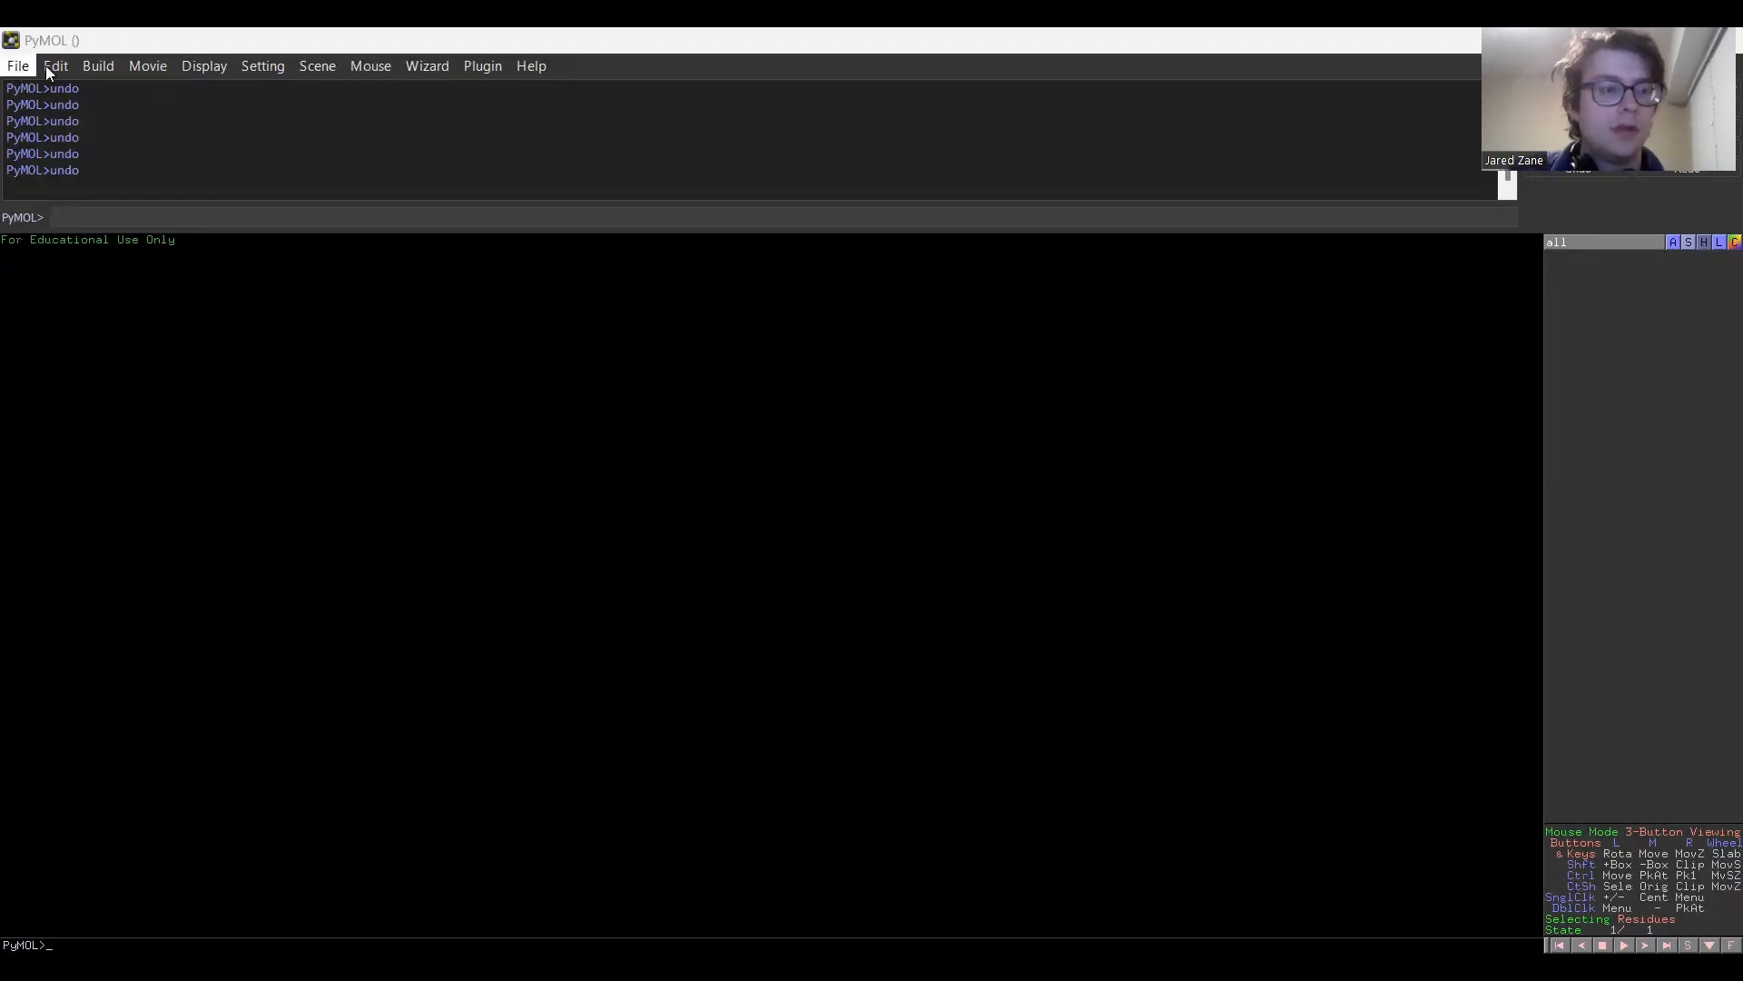
Download PDB entry 1A3N with both its PDB structure and its 2FoFc map.
{"action": "left_click", "coordinate": [20, 66]}
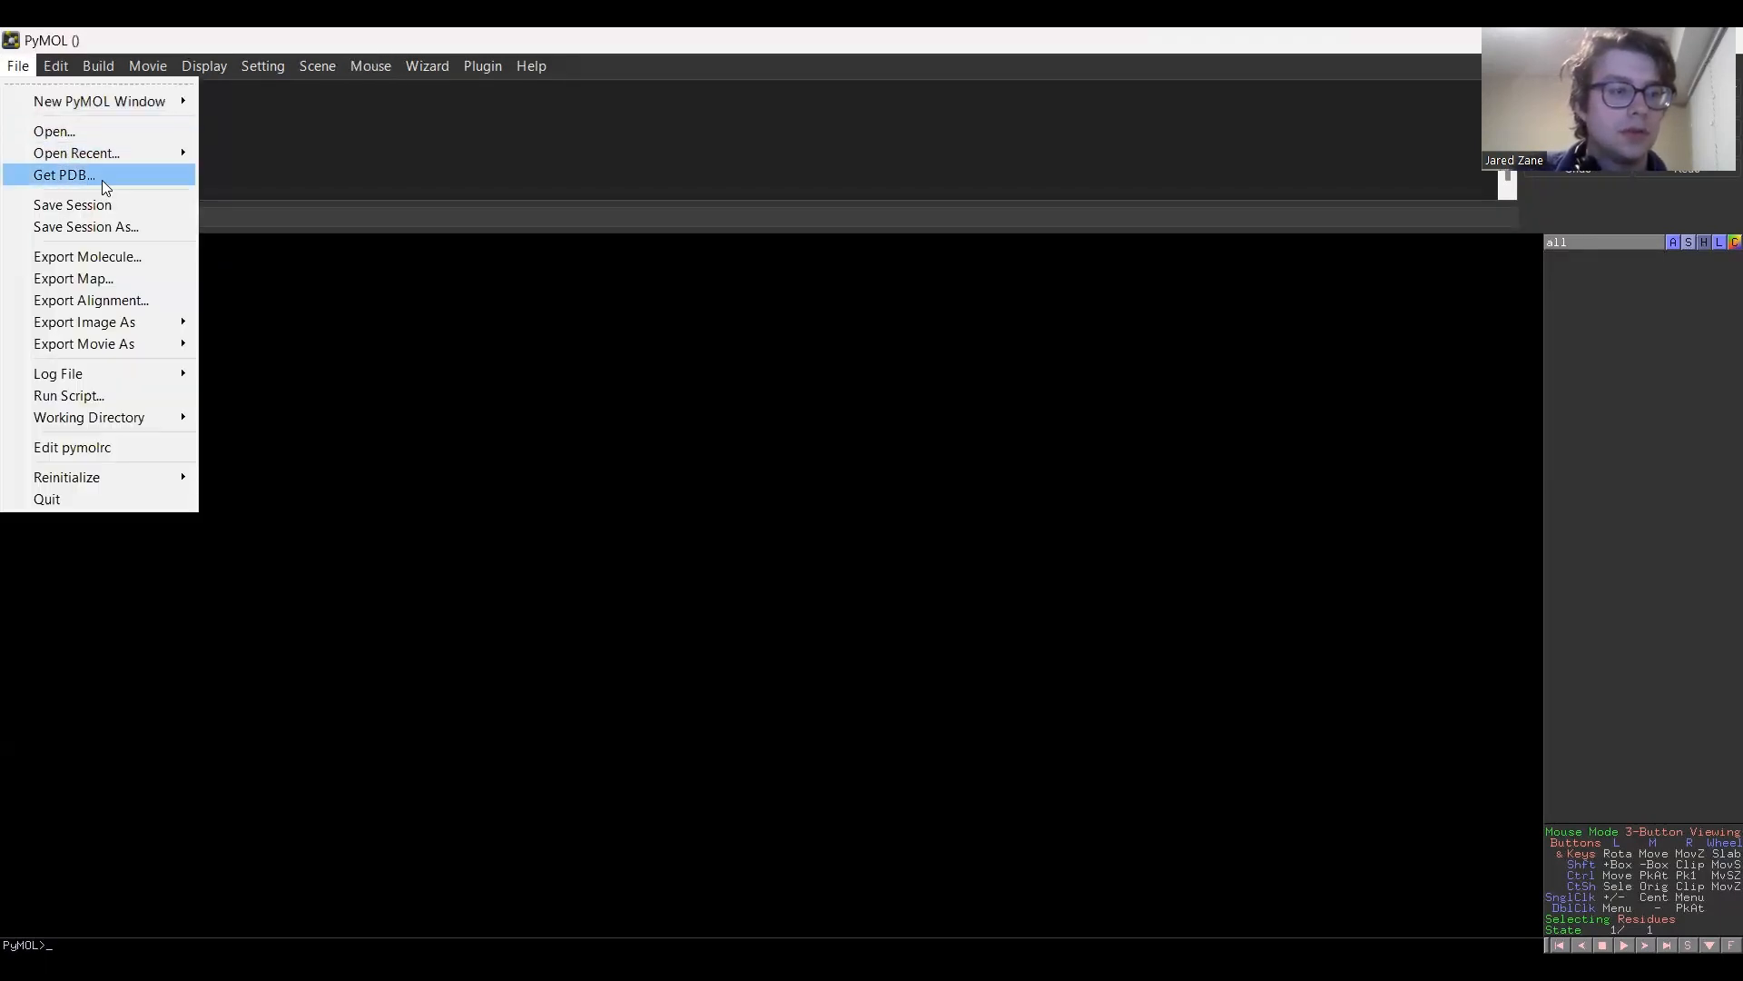
{"action": "left_click", "coordinate": [101, 180]}
{"action": "type", "text": "1A3N"}
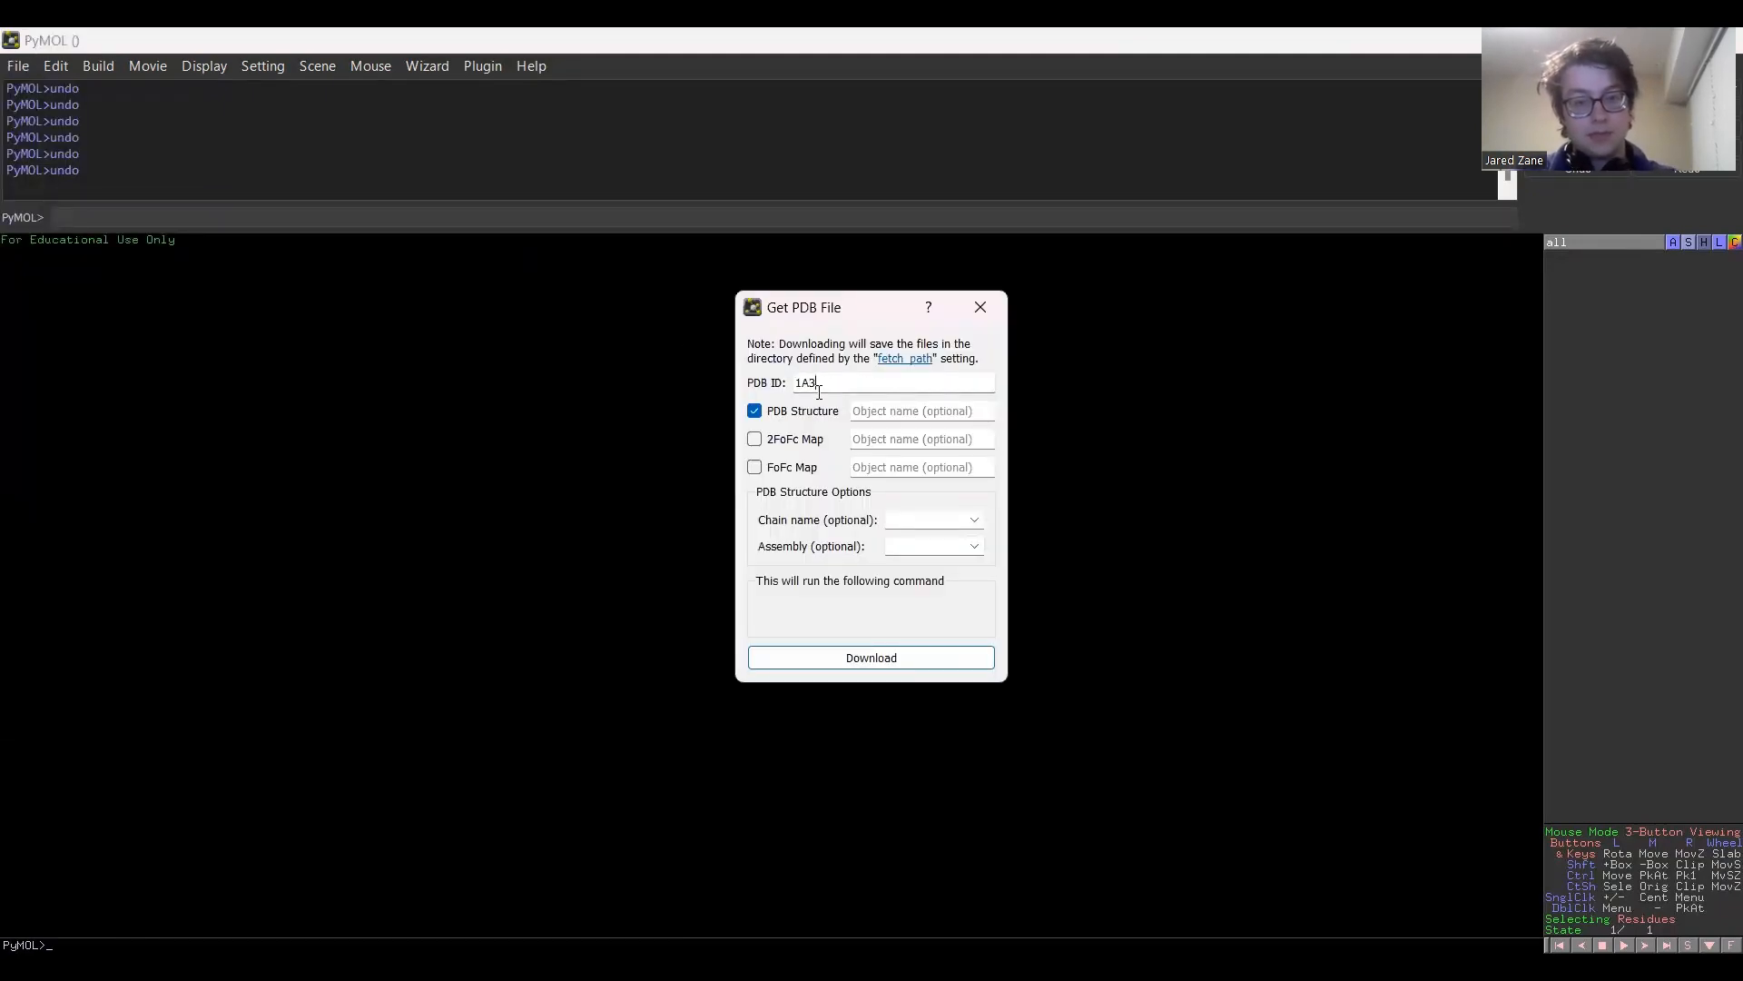
{"action": "left_click", "coordinate": [757, 441]}
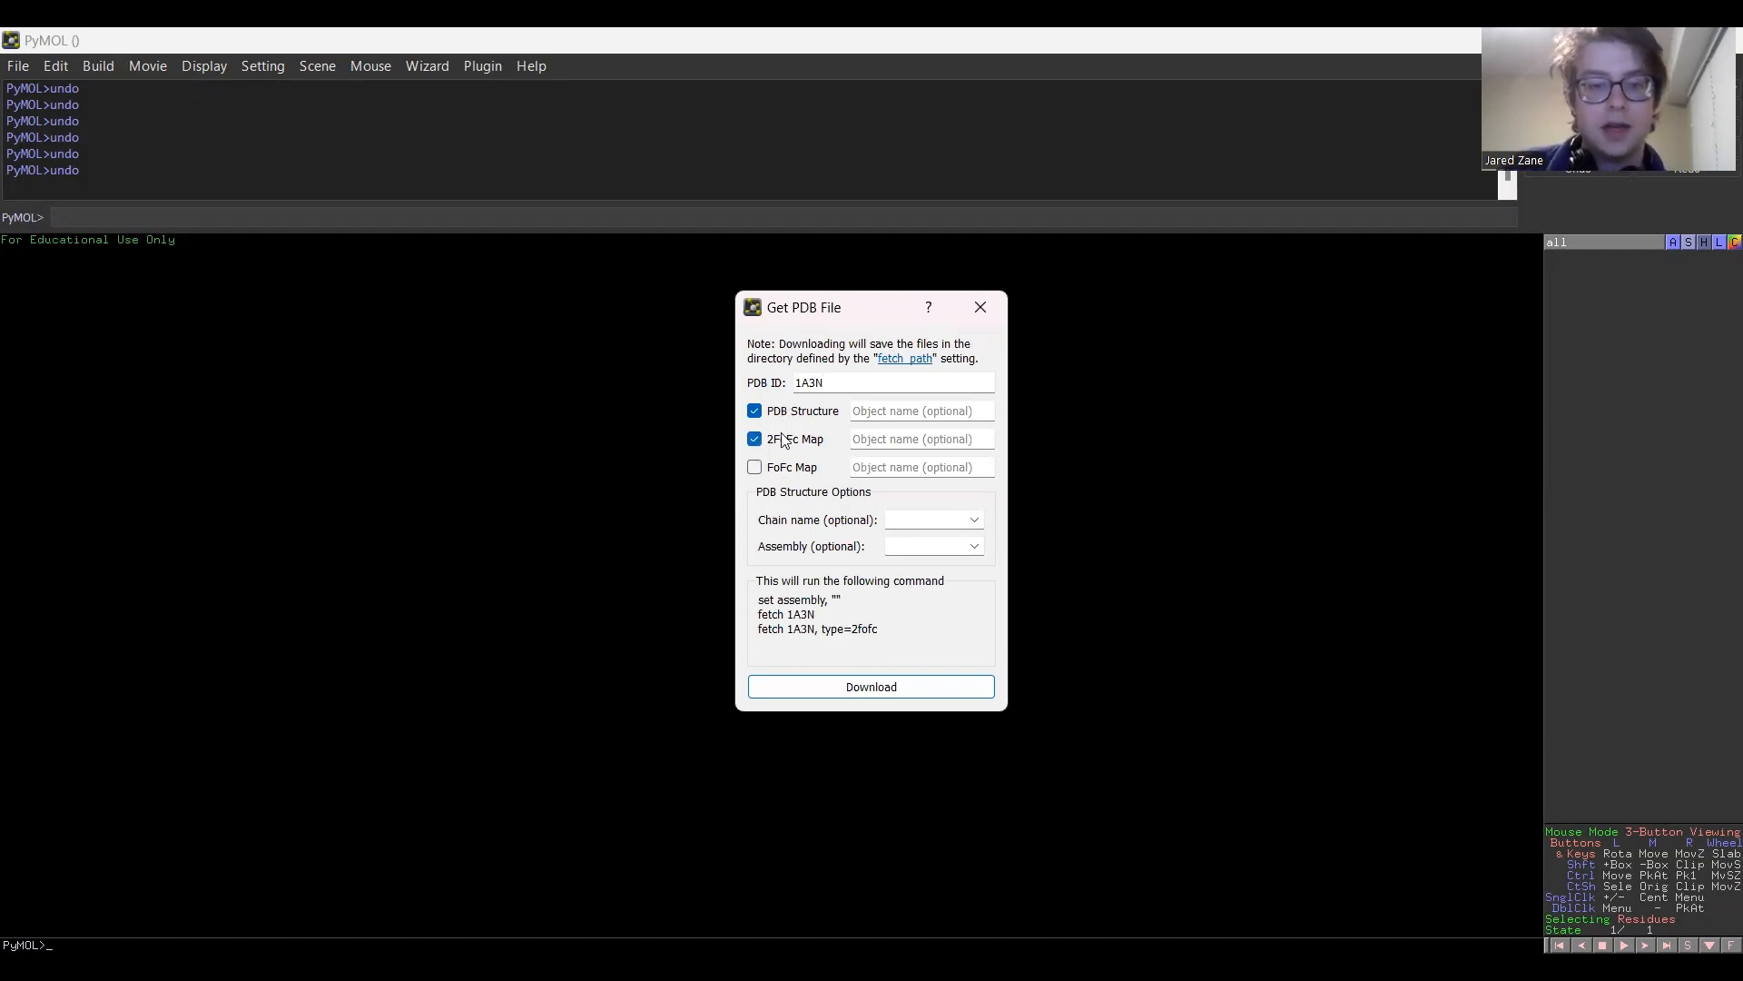
{"action": "left_click", "coordinate": [903, 690]}
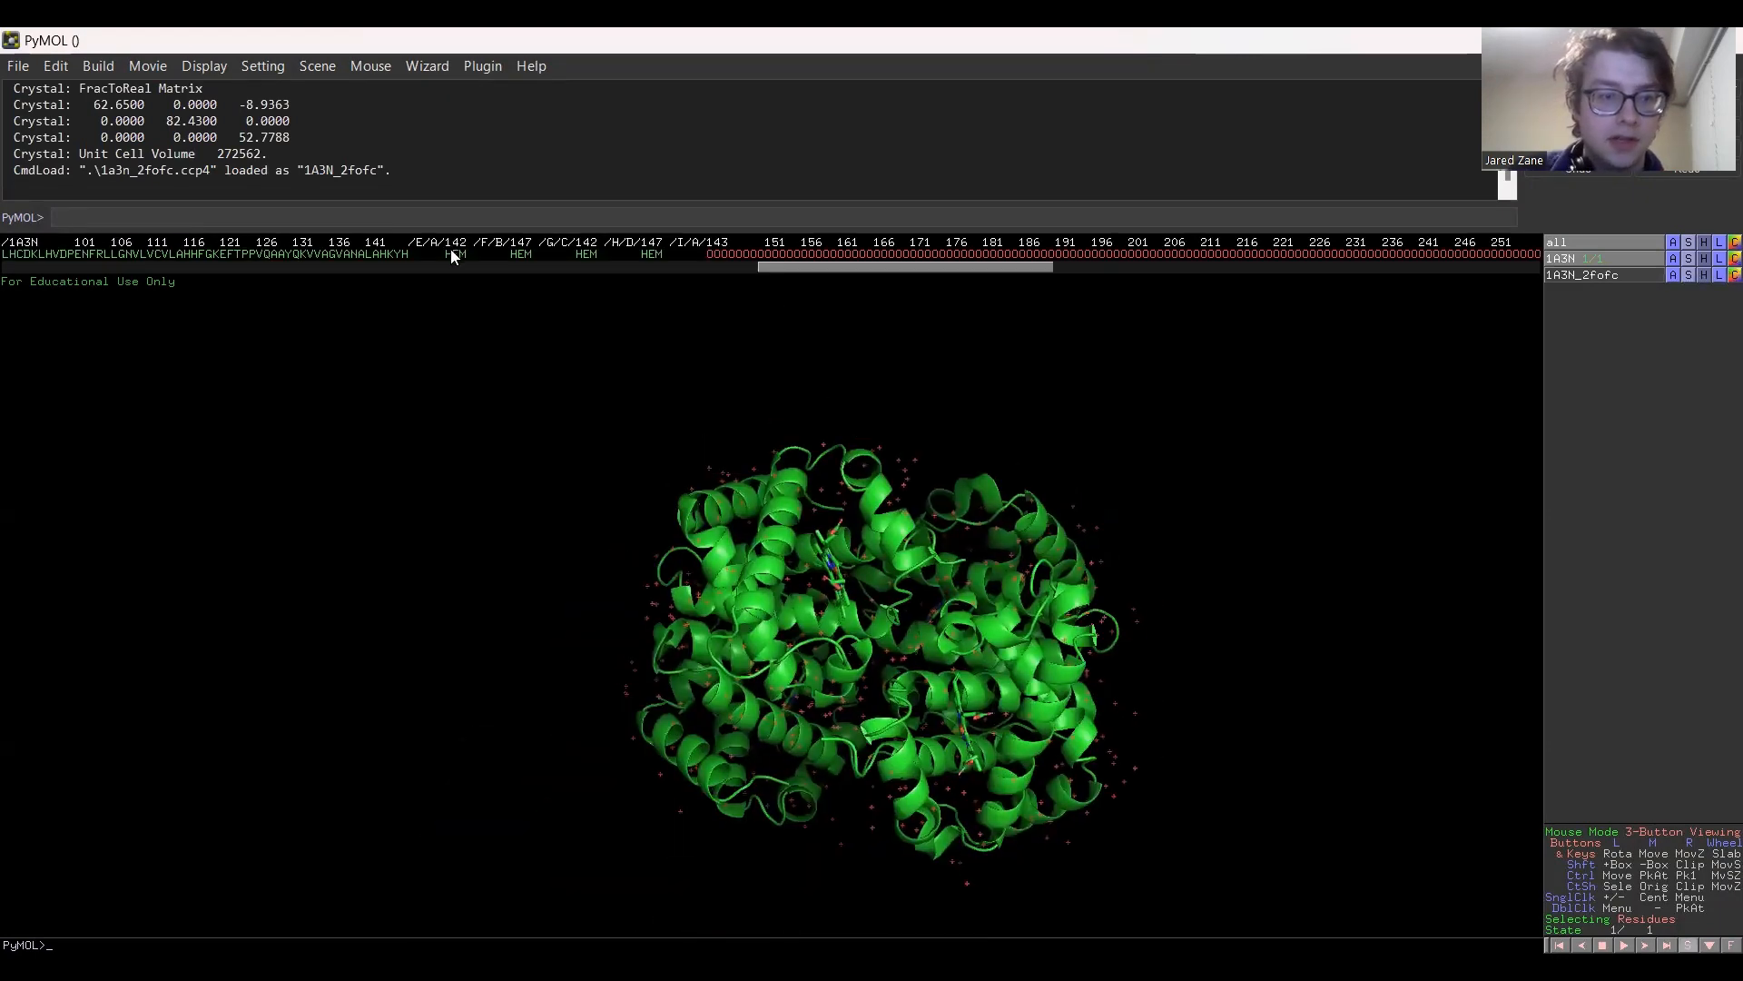
Select the first heme group (HEM, chain A) in the sequence and try to rename the selection to Heme.
{"action": "left_click", "coordinate": [454, 254]}
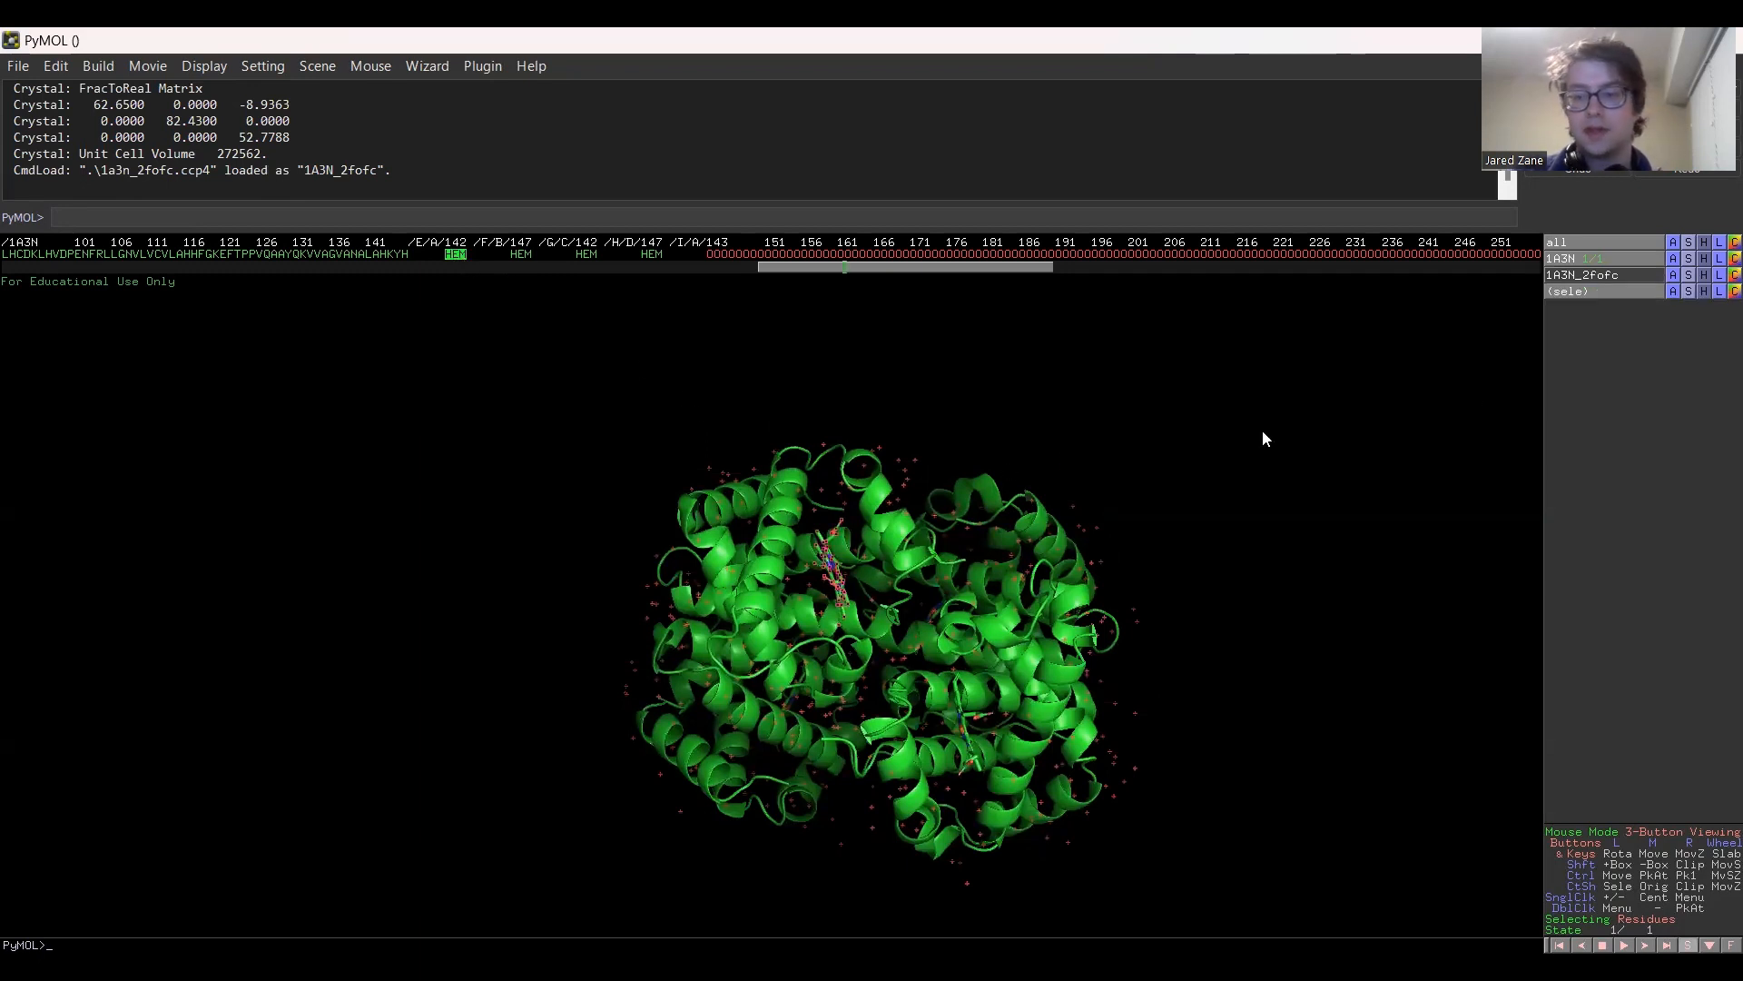
{"action": "left_click", "coordinate": [1594, 293]}
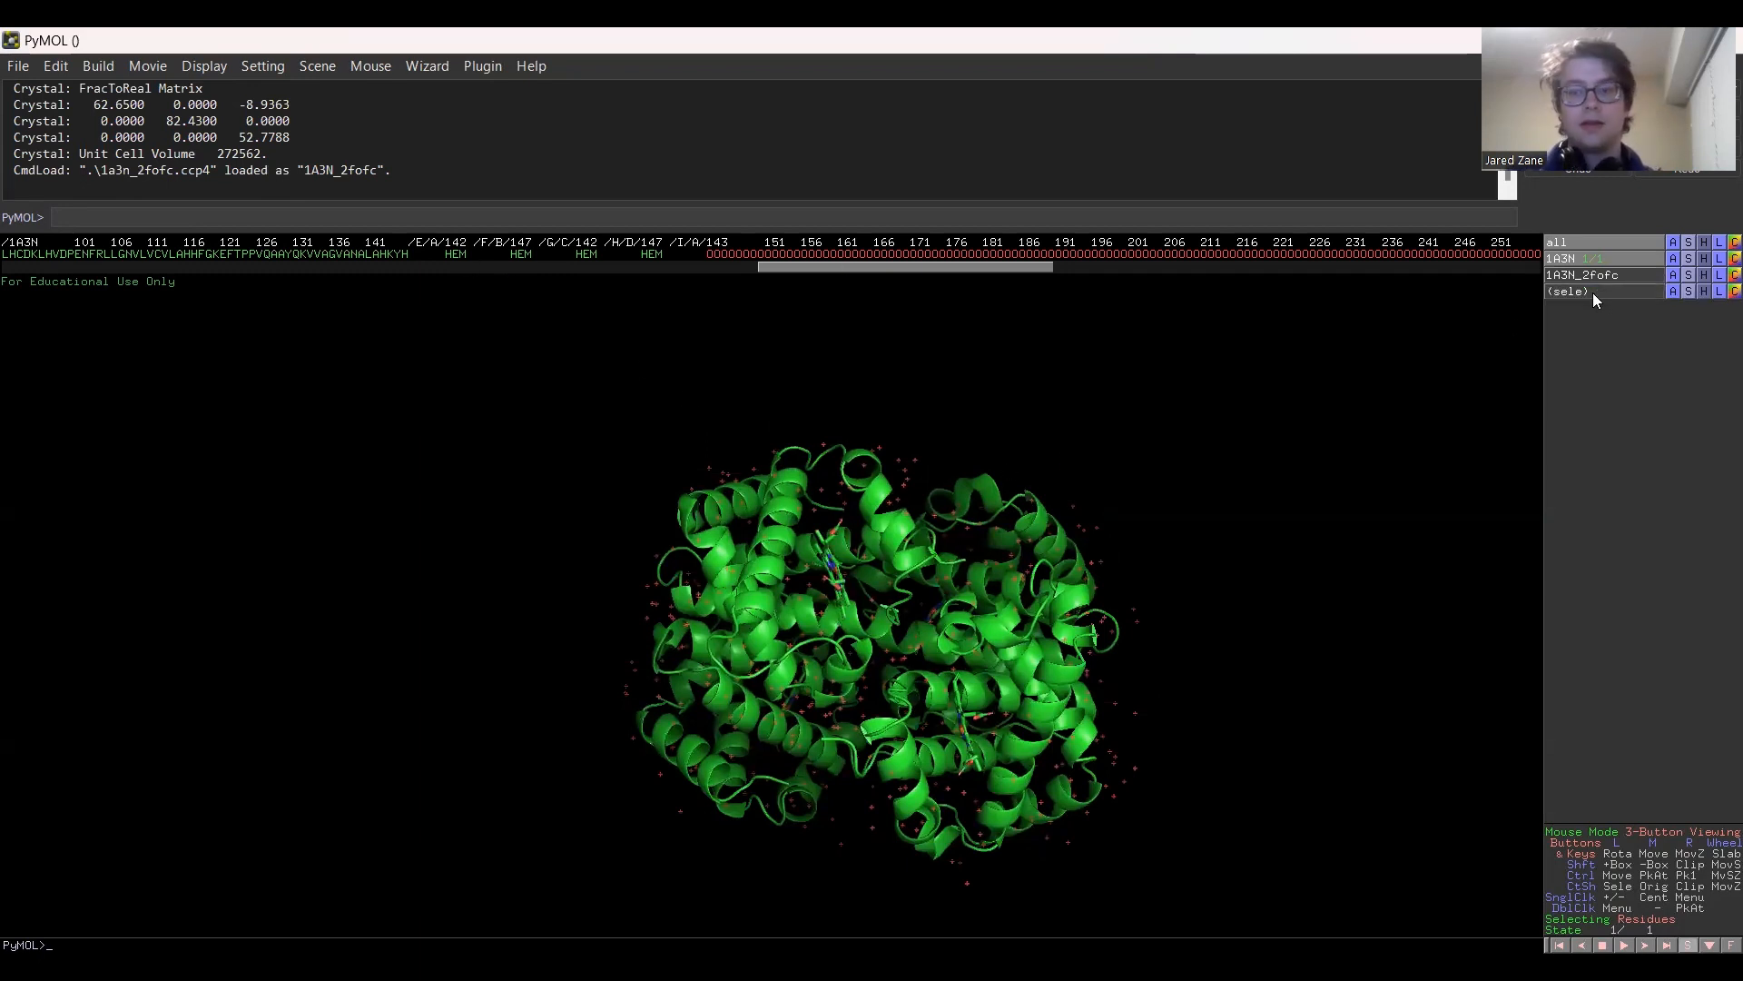
{"action": "left_click", "coordinate": [1672, 290]}
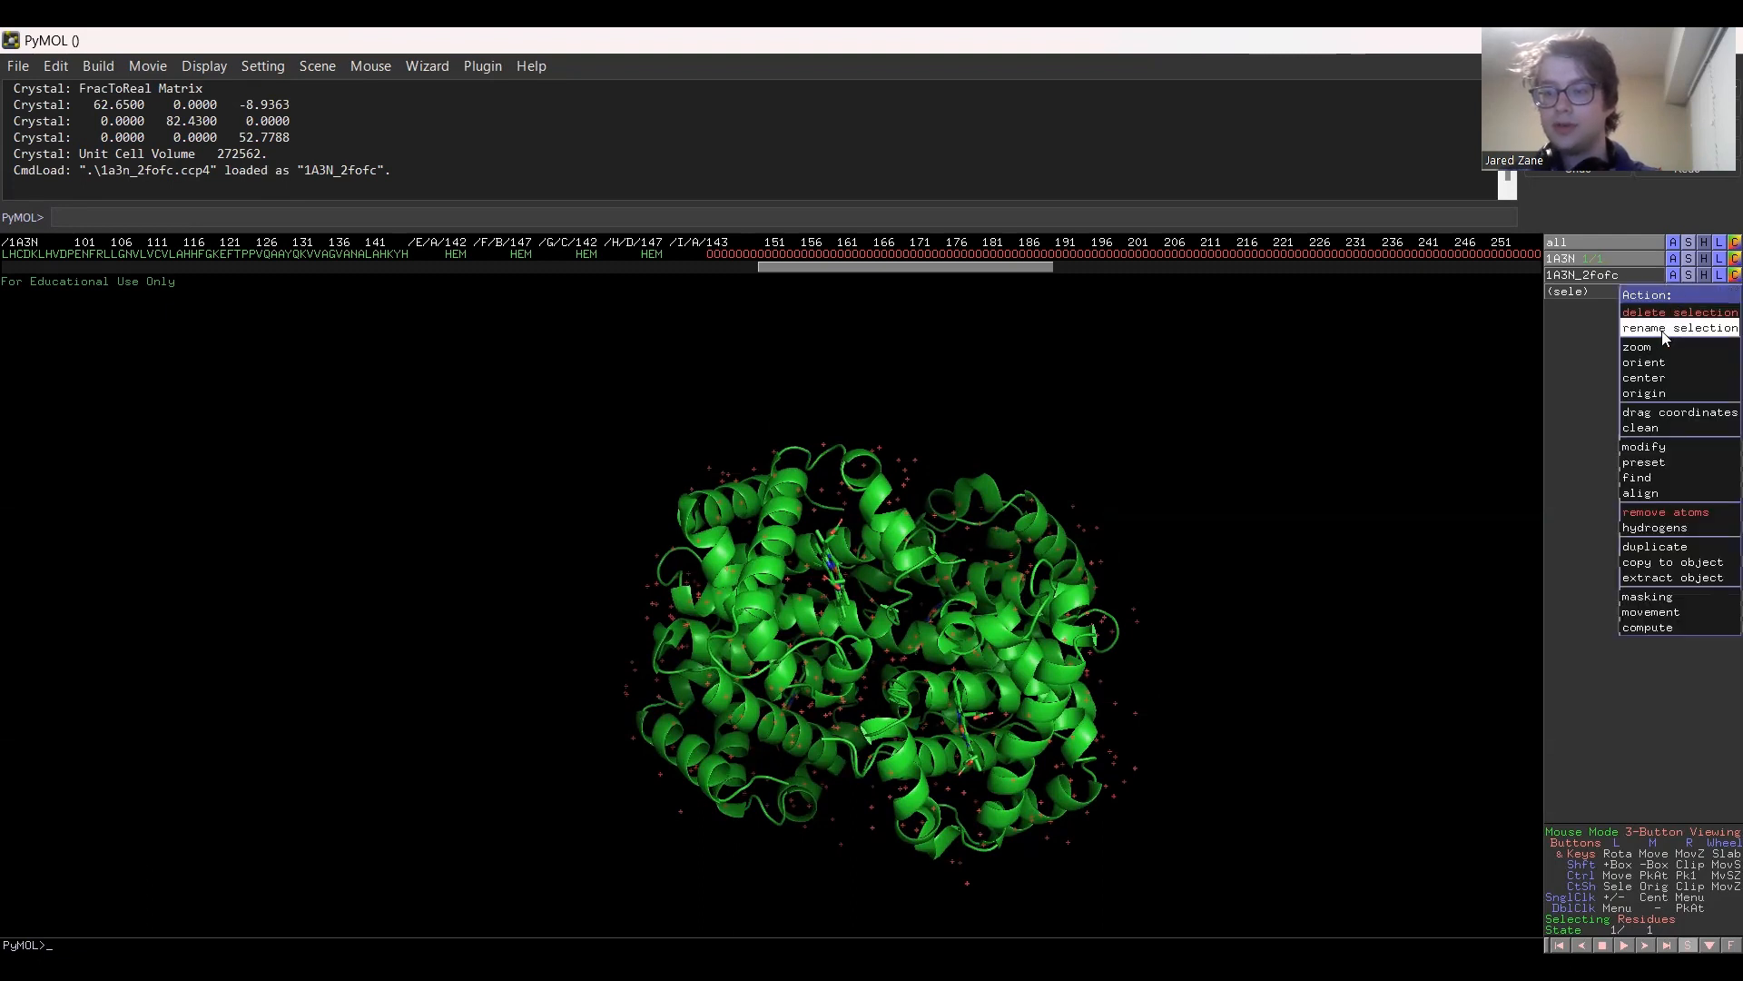
{"action": "left_click", "coordinate": [1661, 331]}
{"action": "key", "text": "BackSpace"}
{"action": "key", "text": "BackSpace"}
{"action": "key", "text": "BackSpace"}
{"action": "key", "text": "BackSpace"}
{"action": "type", "text": "Heme"}
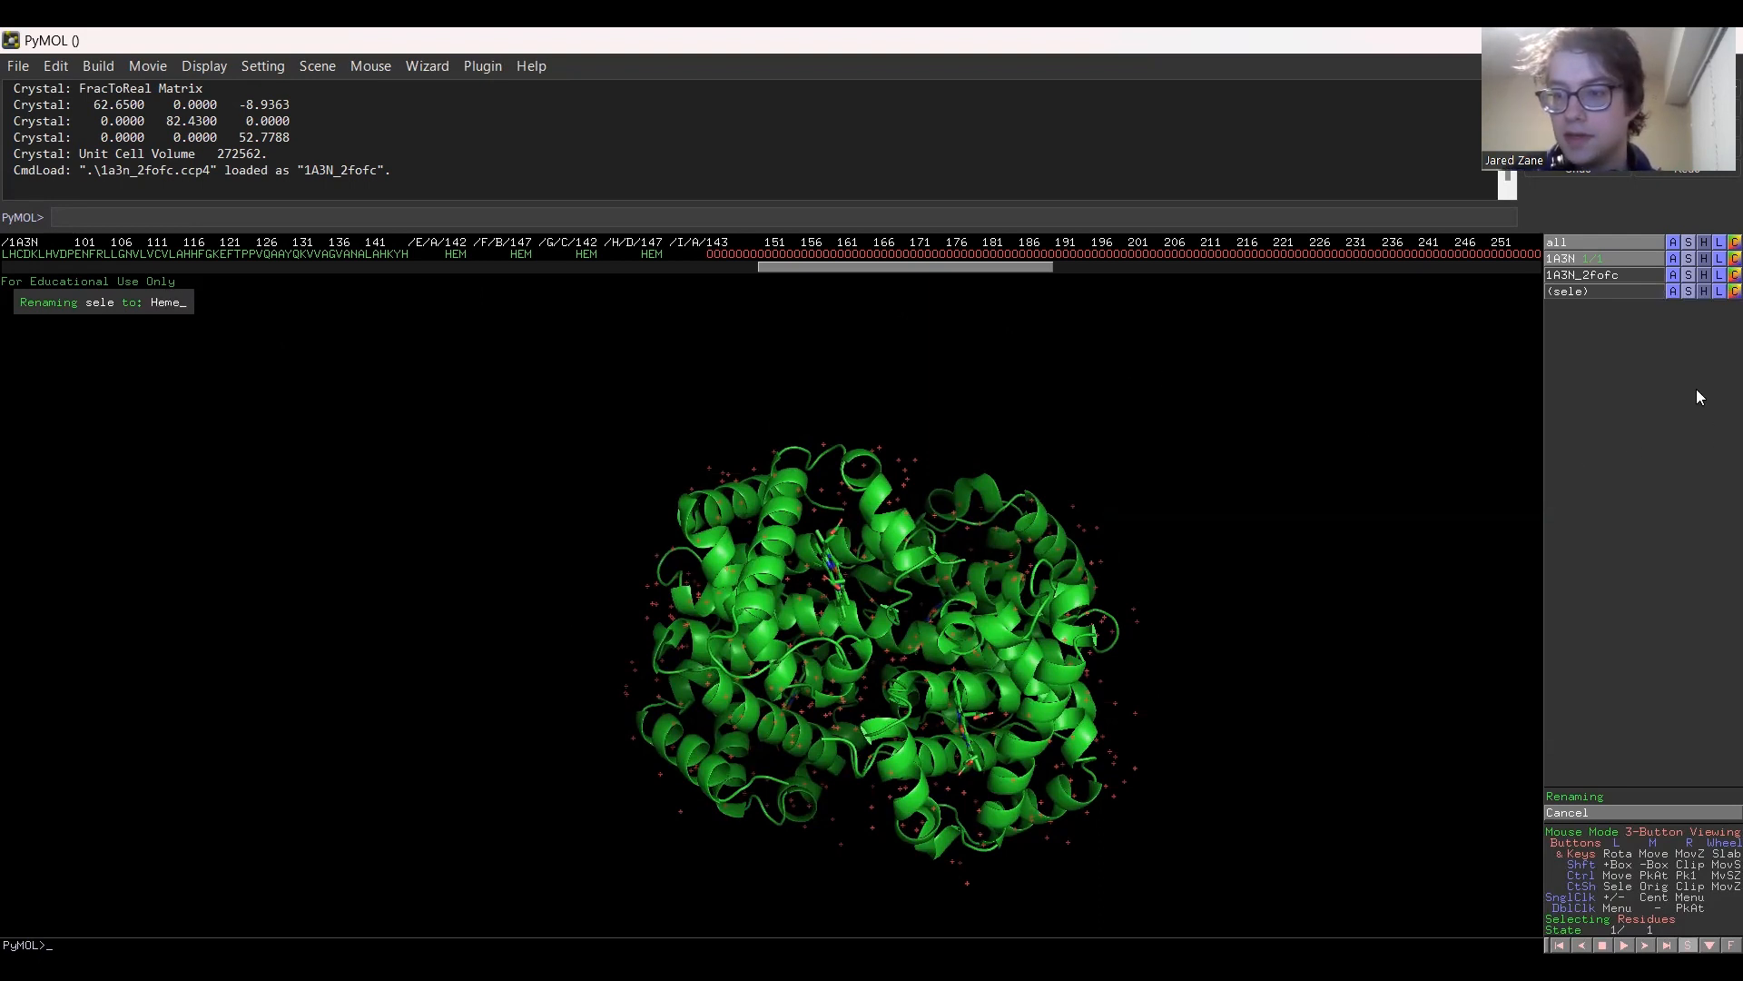
{"action": "left_click", "coordinate": [1645, 288]}
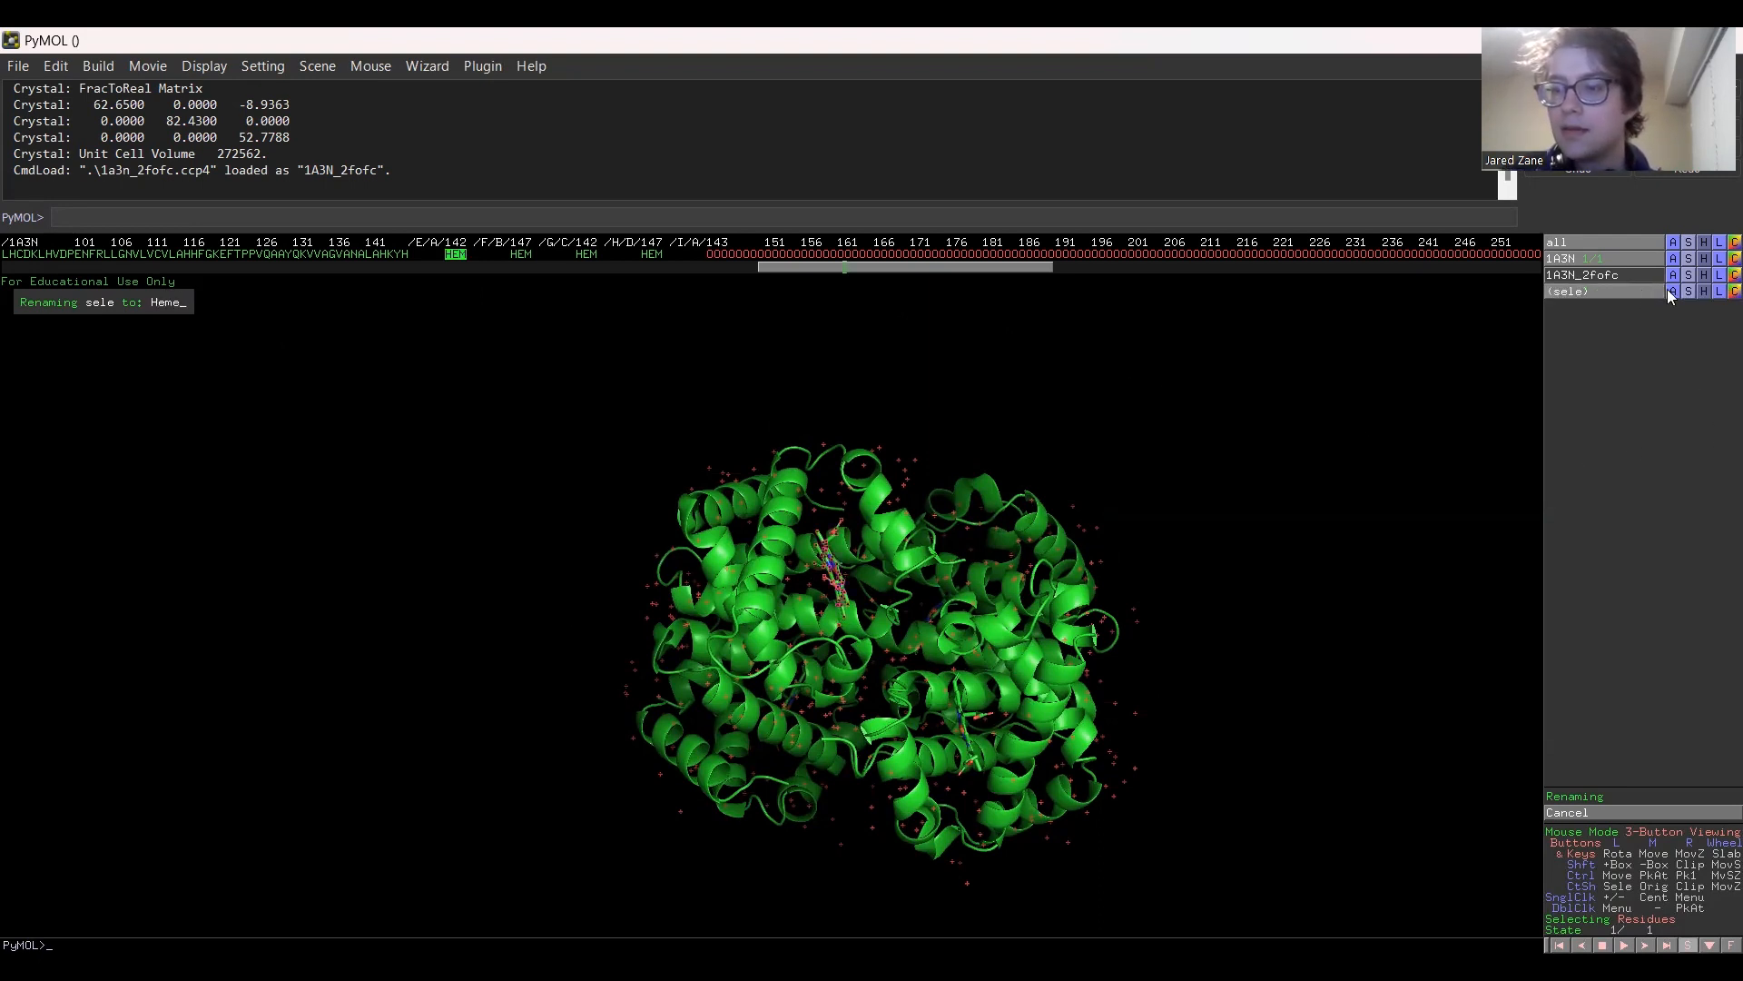
Hide everything in 1A3N and show only the selected heme as sticks, seen up close with its ring facing the viewer.
{"action": "left_click", "coordinate": [1703, 258]}
{"action": "left_click", "coordinate": [1667, 283]}
{"action": "left_click", "coordinate": [1688, 290]}
{"action": "left_click", "coordinate": [1689, 397]}
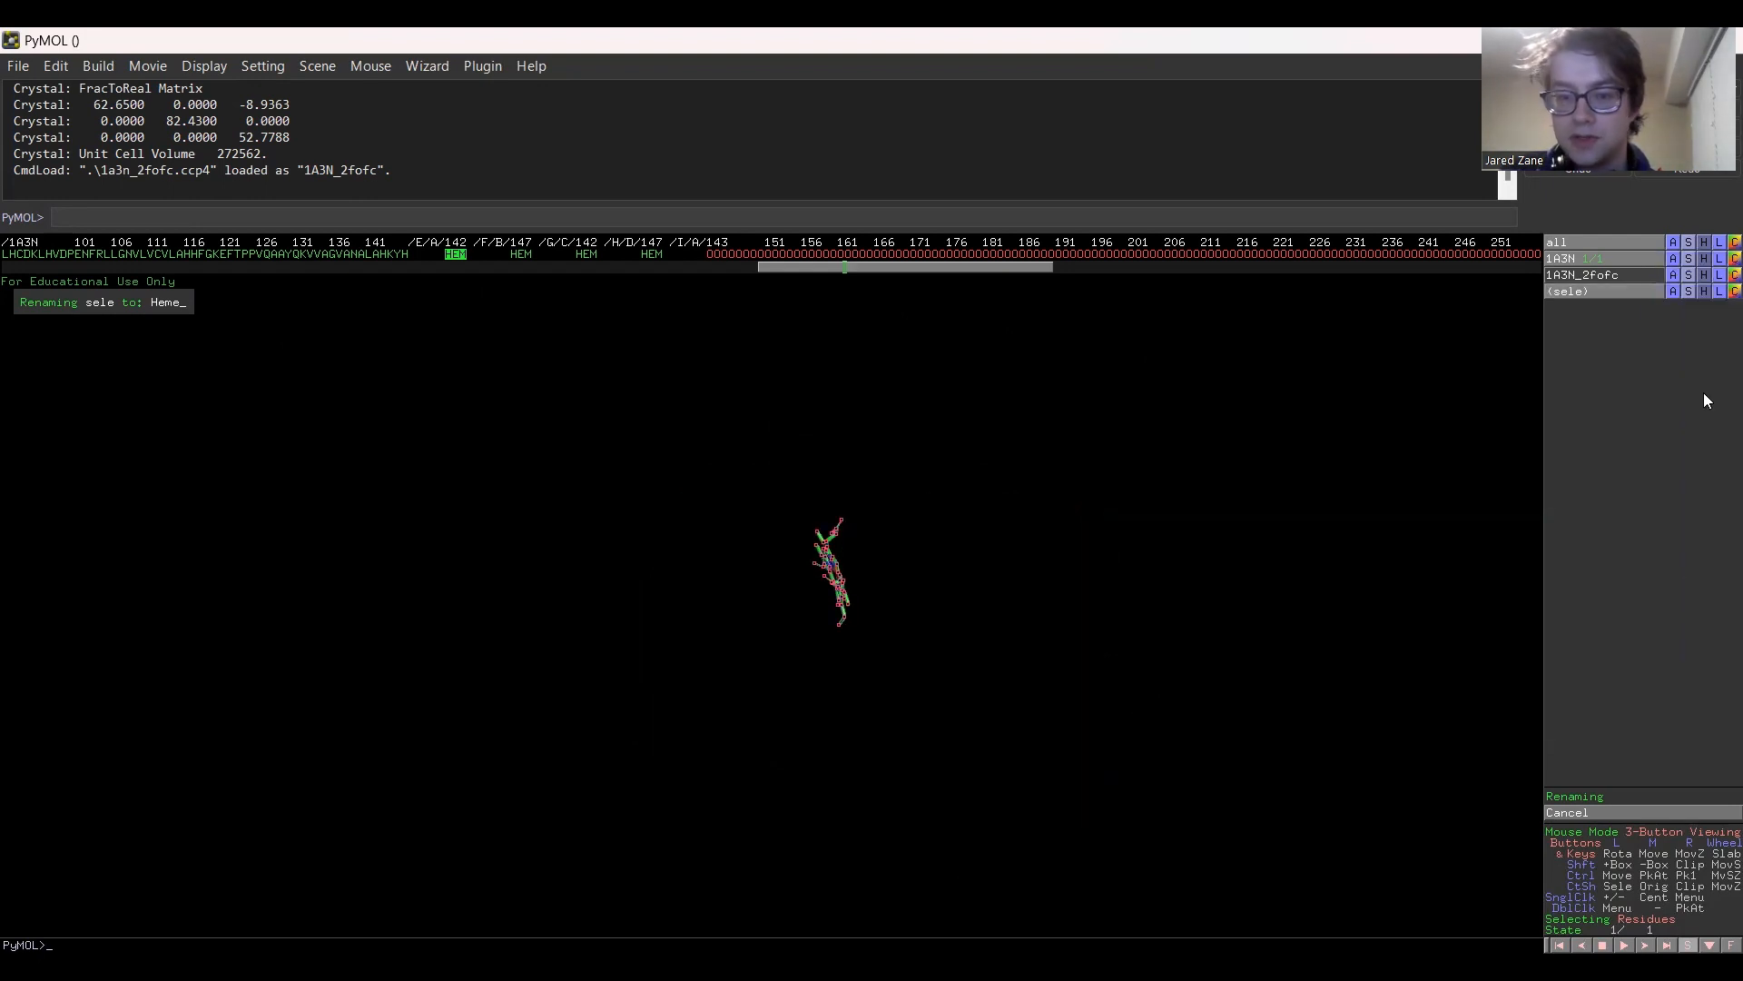
{"action": "left_click_drag", "start_coordinate": [940, 579], "coordinate": [330, 739]}
{"action": "left_click_drag", "start_coordinate": [560, 787], "coordinate": [862, 433]}
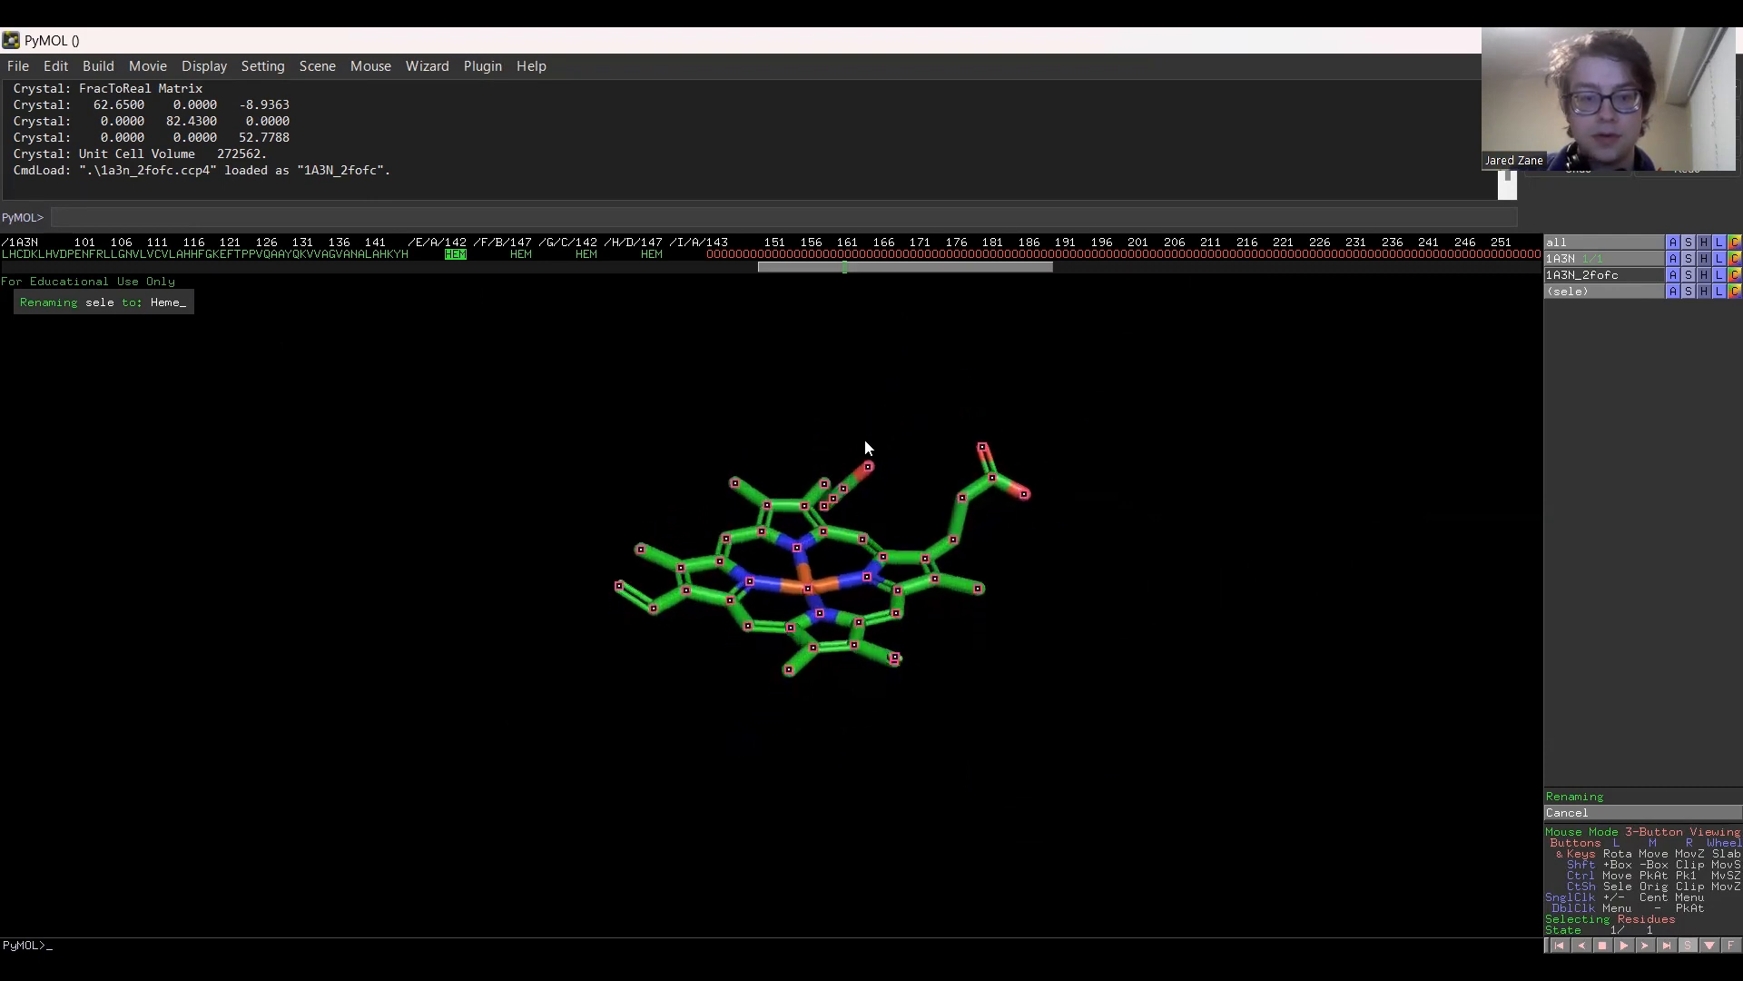
Pick the iron atom at the centre of the heme and start the Density wizard.
{"action": "left_click", "coordinate": [806, 586]}
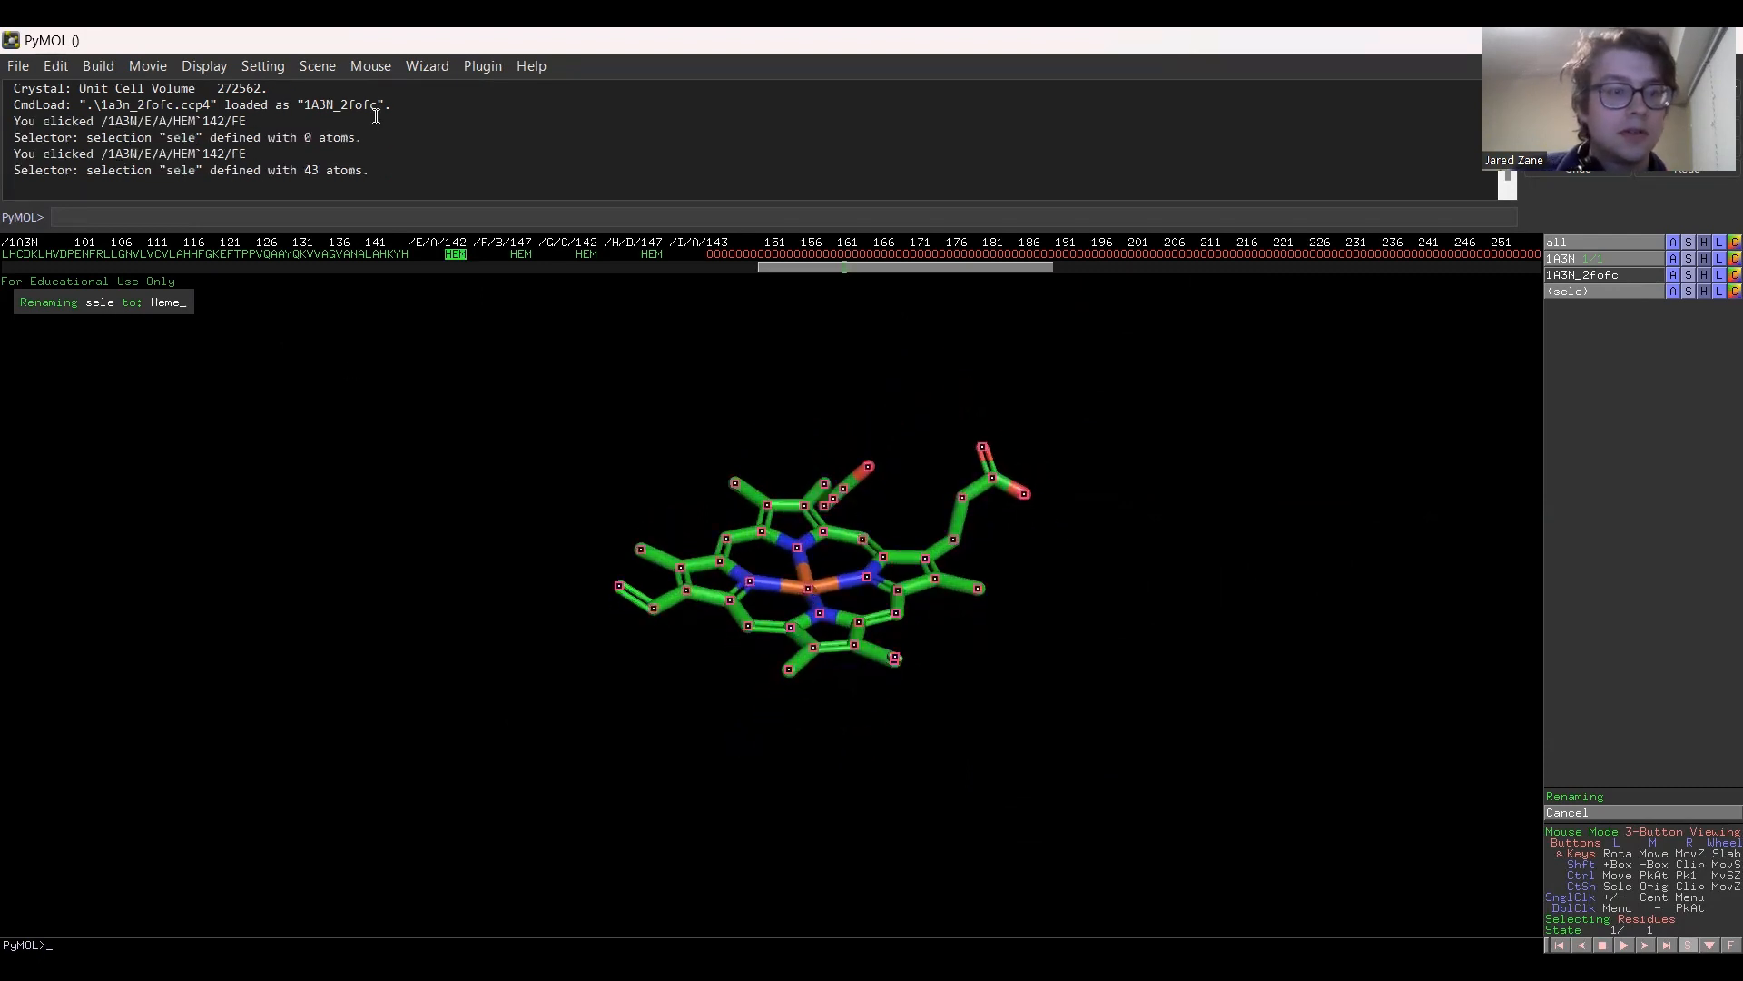
{"action": "left_click", "coordinate": [426, 65]}
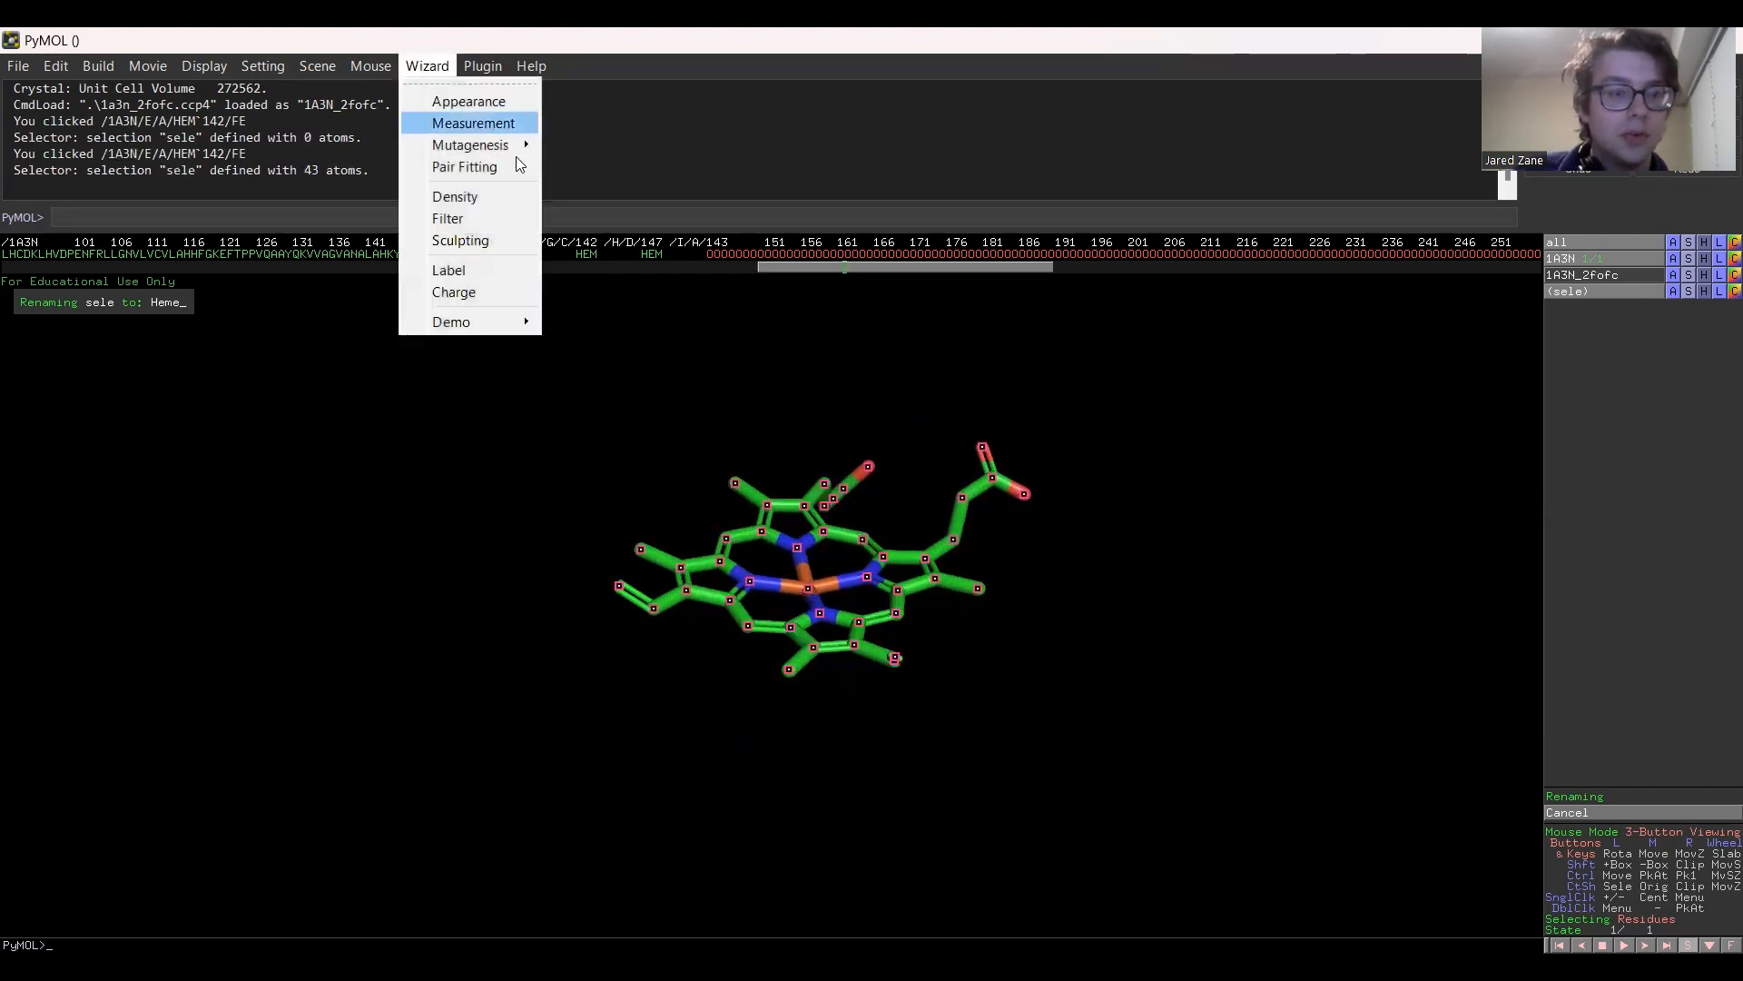
{"action": "left_click", "coordinate": [491, 199]}
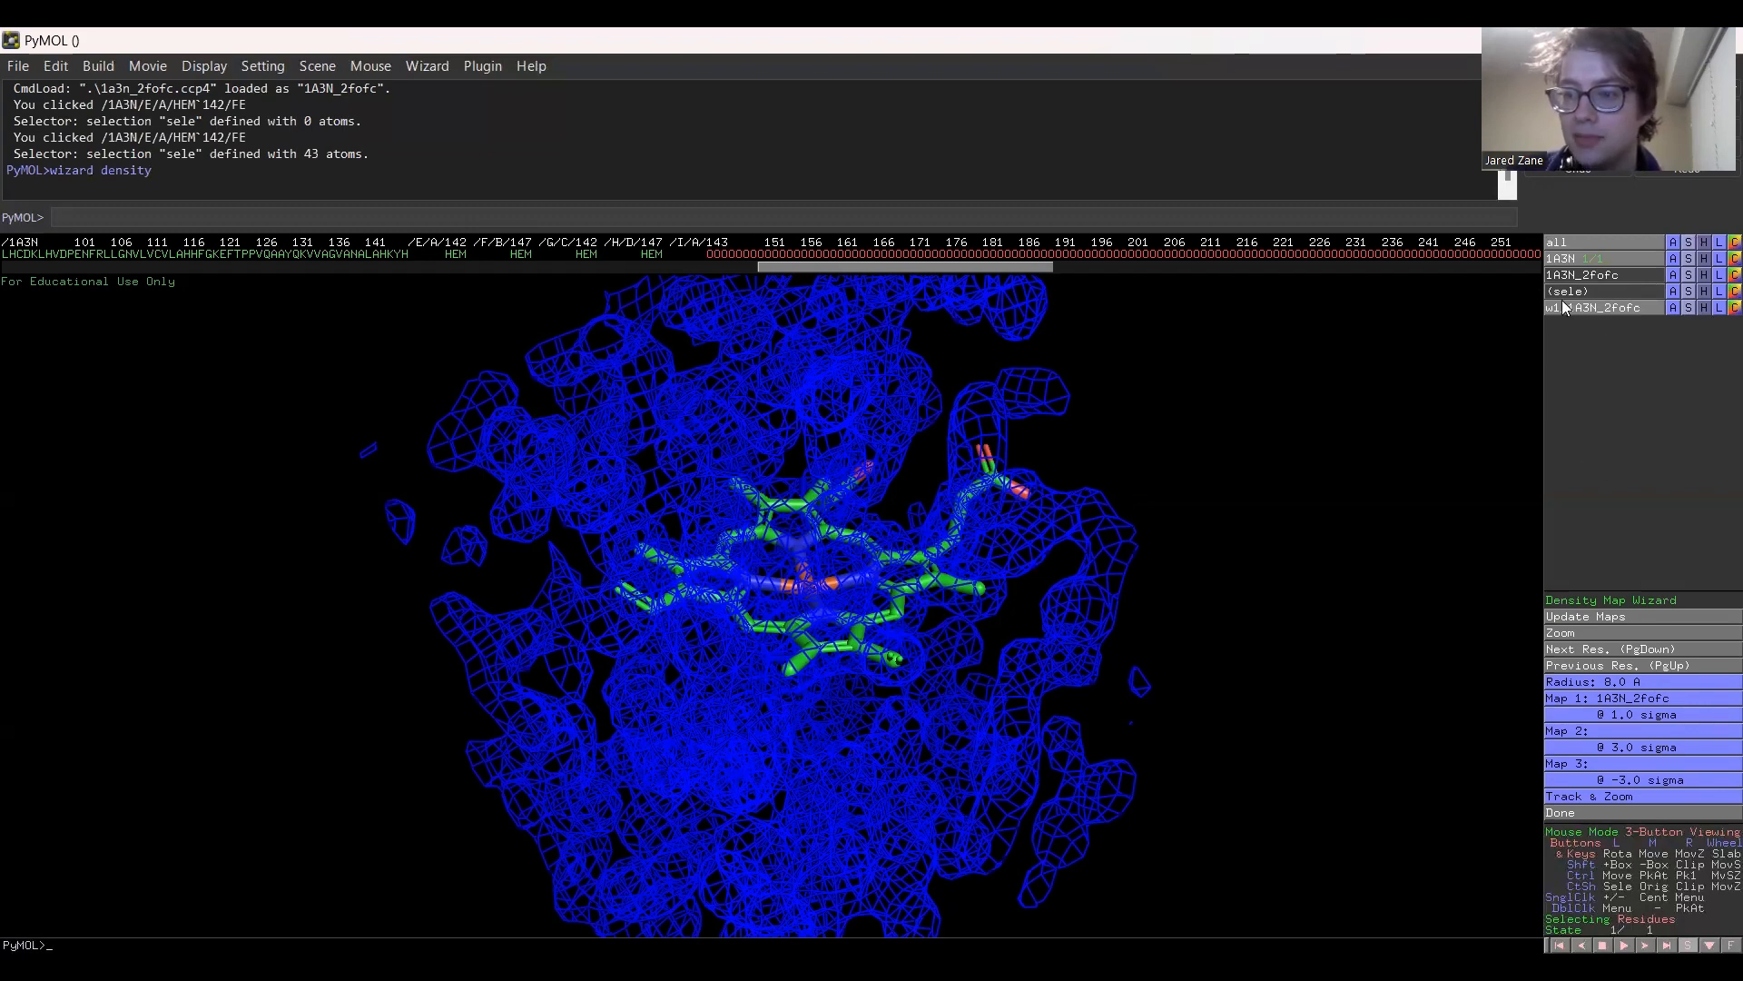
Try the density wizard's Zoom and Next Residue commands on the heme, picking its iron atom as the centre.
{"action": "left_click", "coordinate": [1570, 632]}
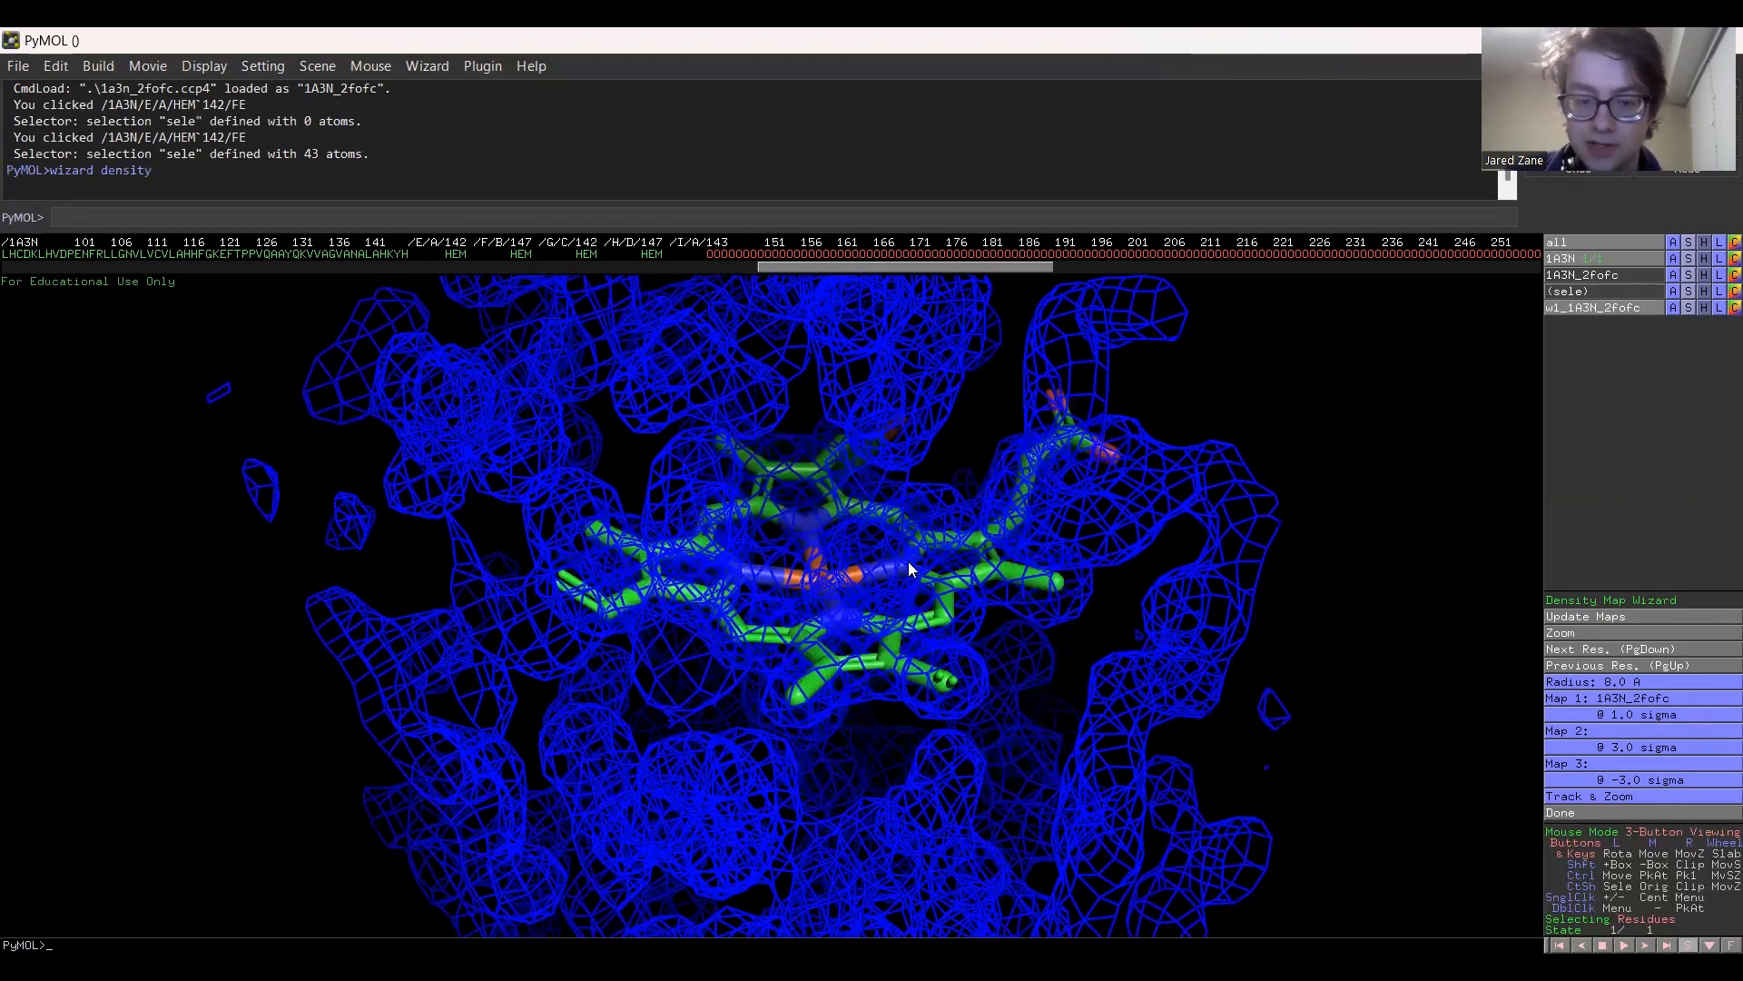
{"action": "left_click", "coordinate": [1567, 648]}
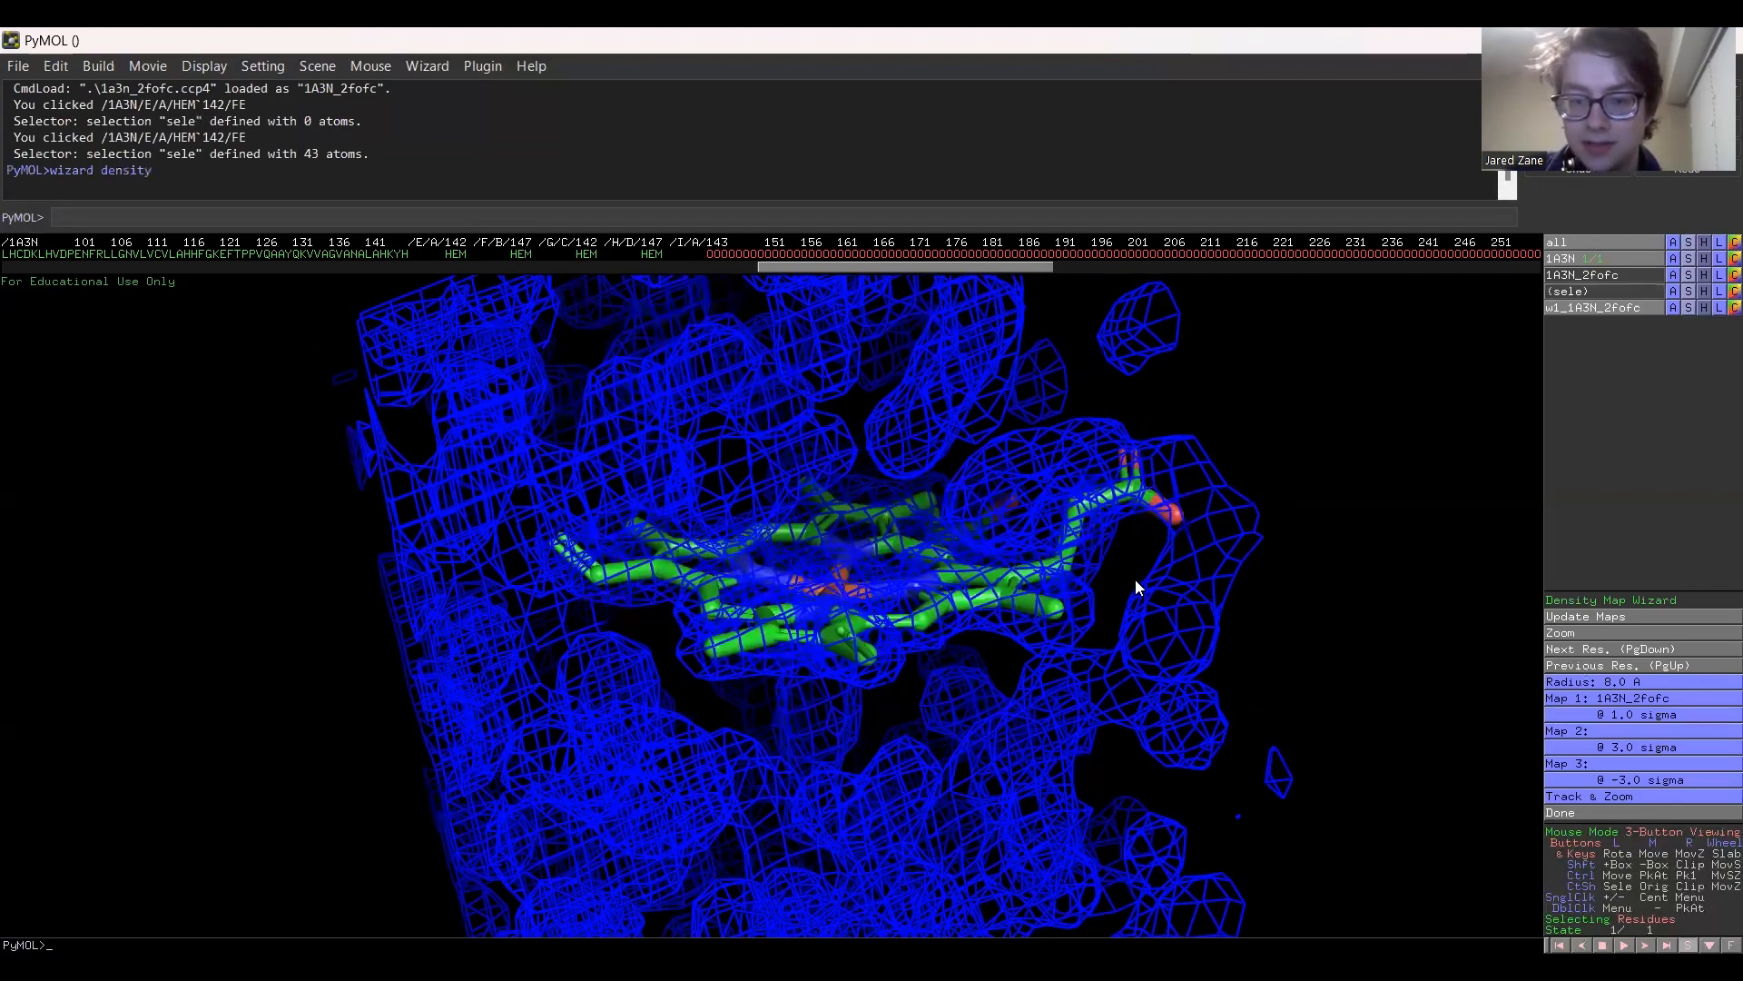
{"action": "left_click", "coordinate": [1585, 650]}
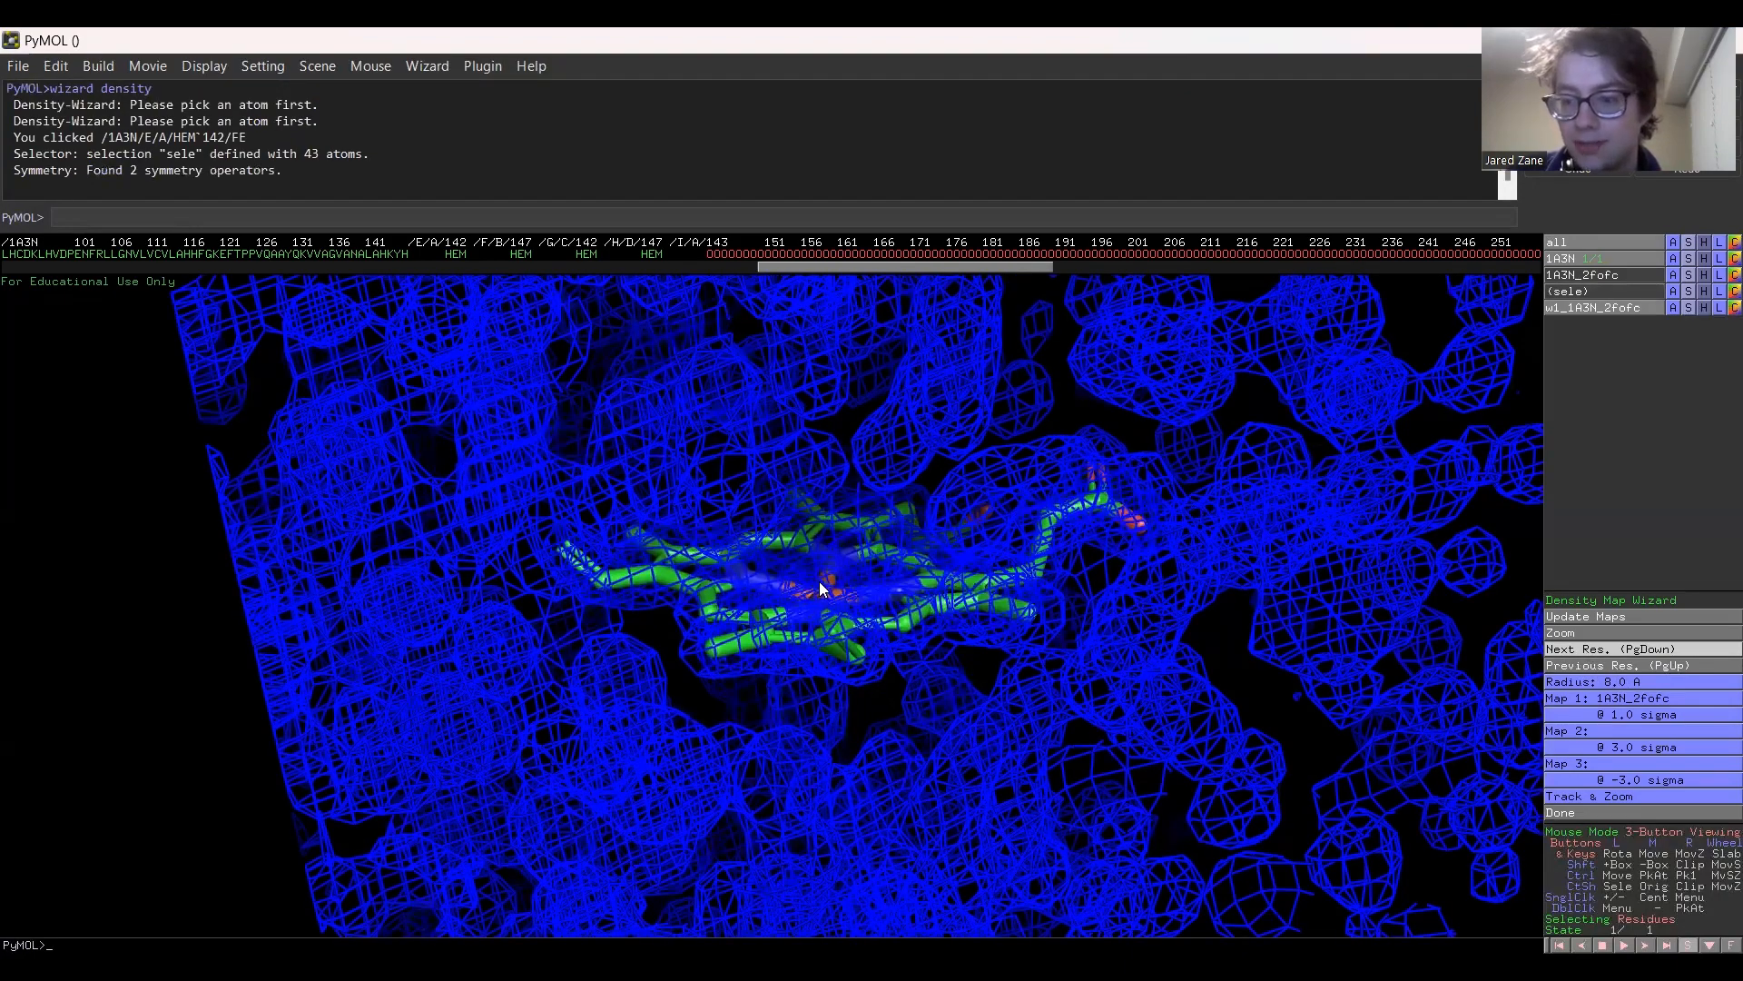
Set the density map radius to 4.0 Å and the Map 1 contour level to 5.0 sigma around the heme iron.
{"action": "left_click", "coordinate": [1616, 688]}
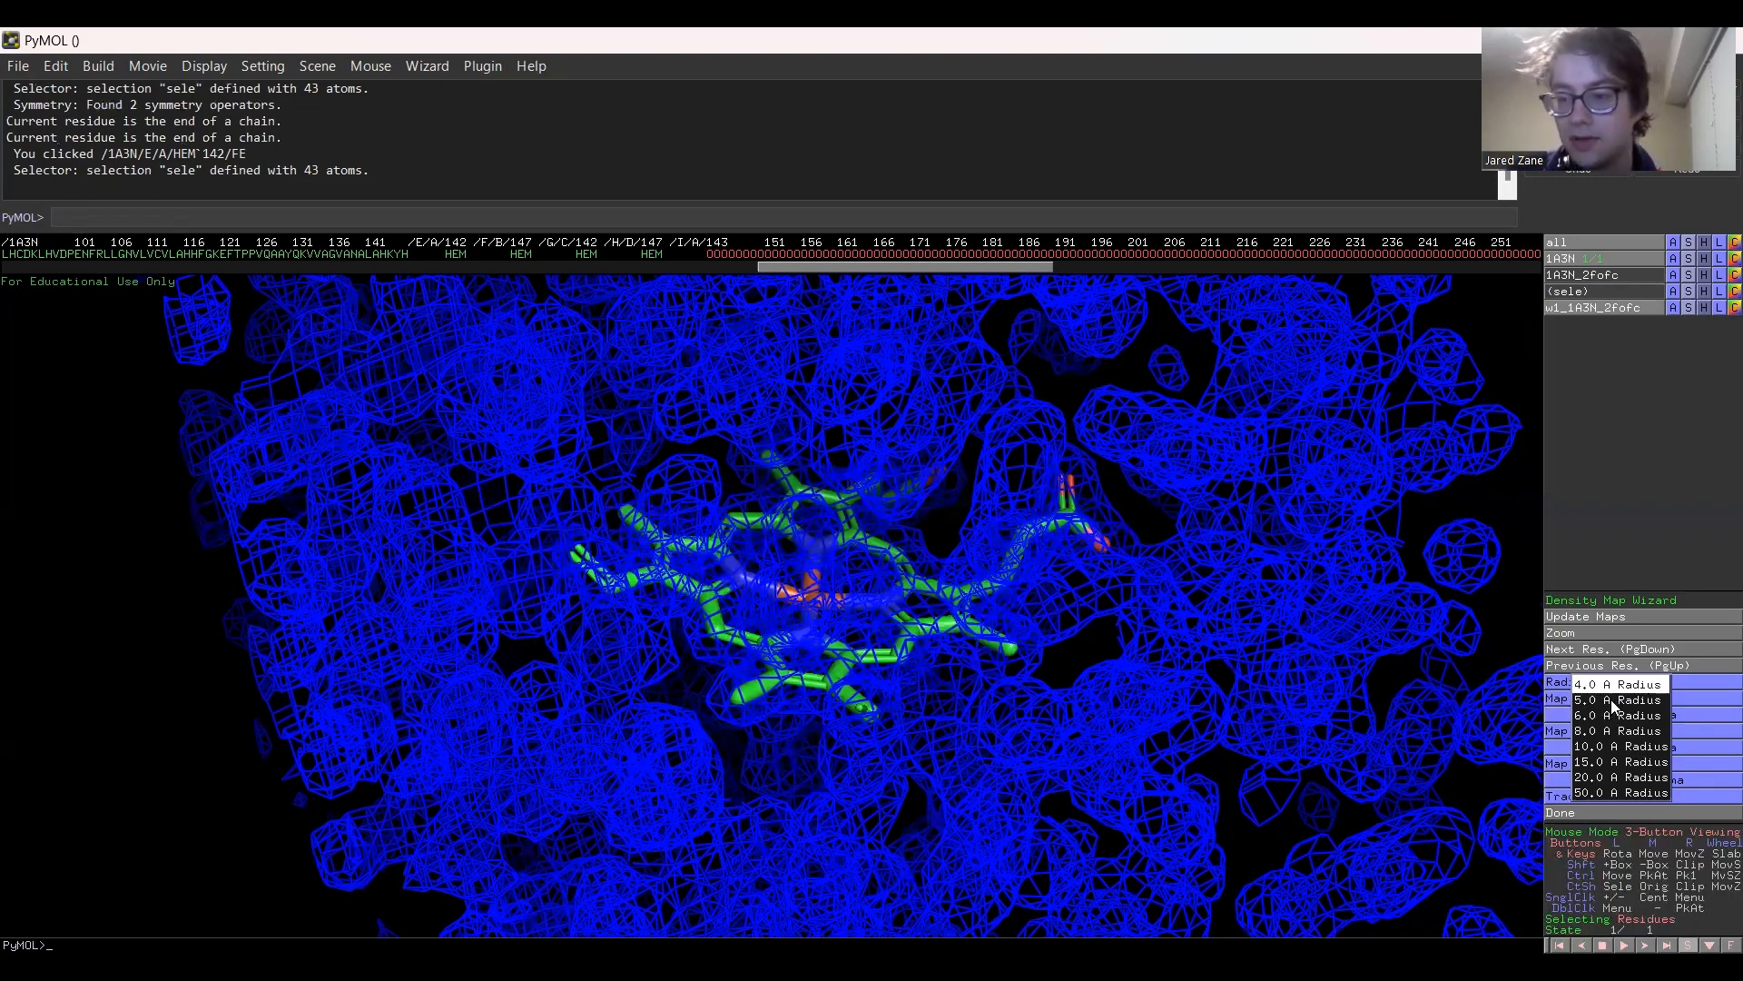
{"action": "left_click", "coordinate": [1607, 686]}
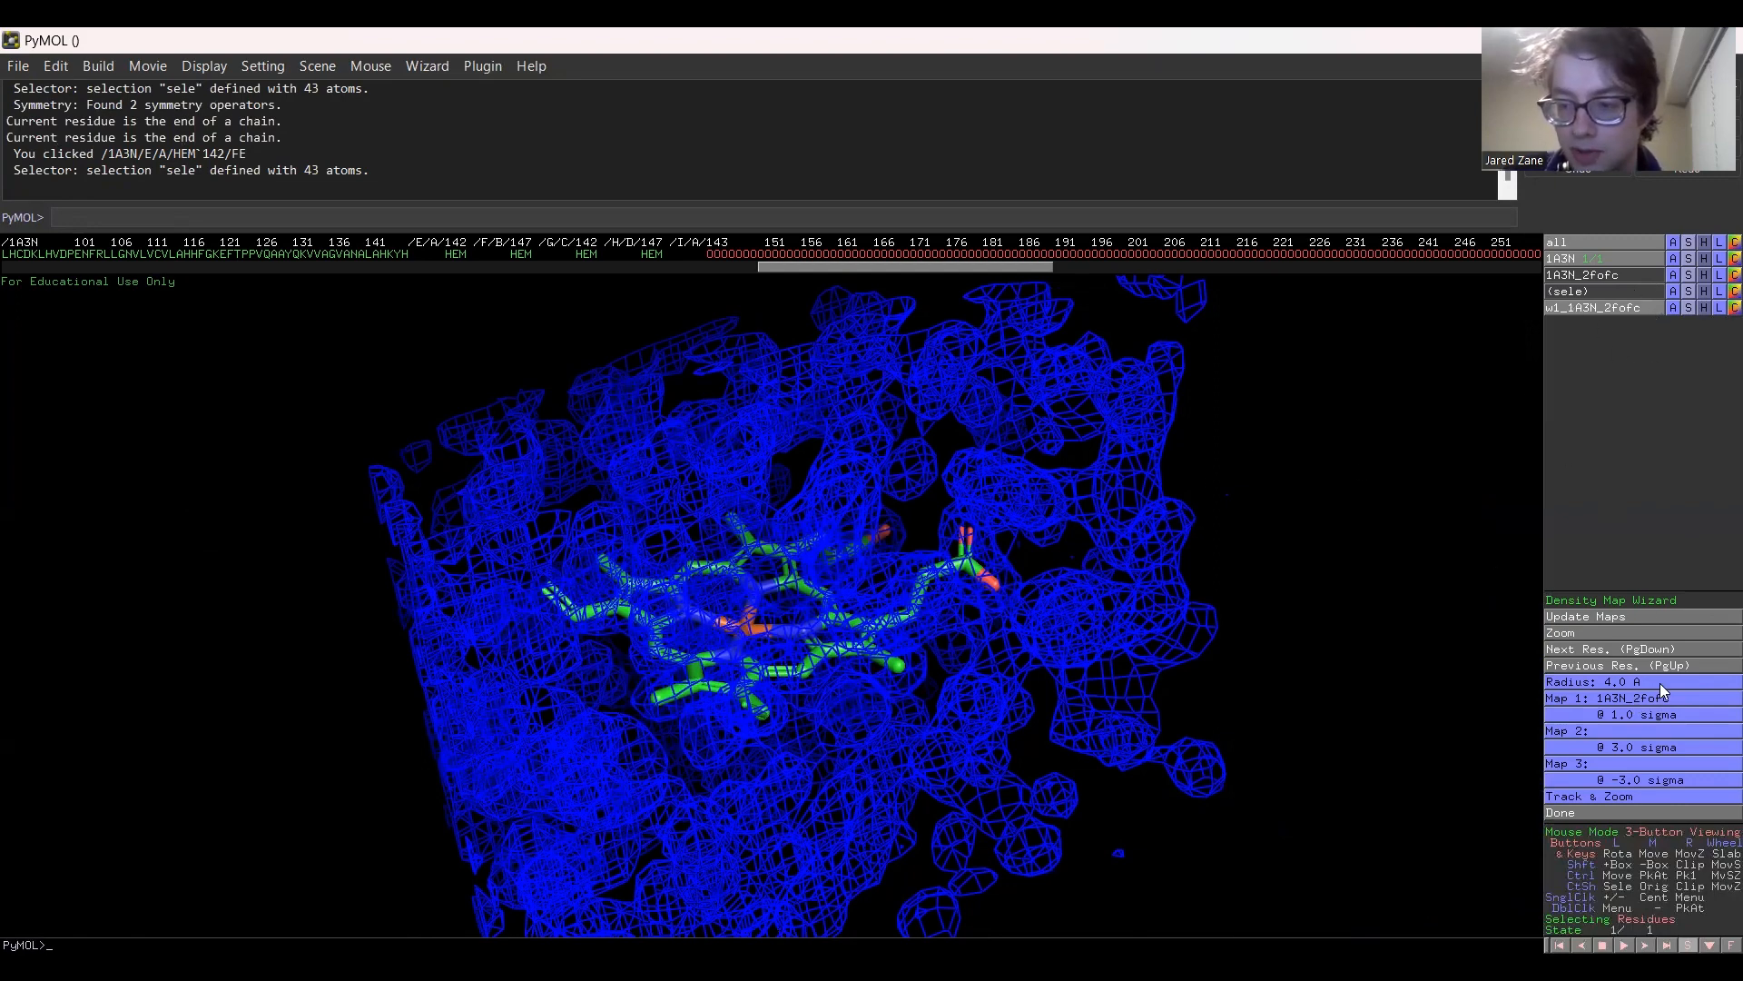
{"action": "left_click", "coordinate": [1631, 717]}
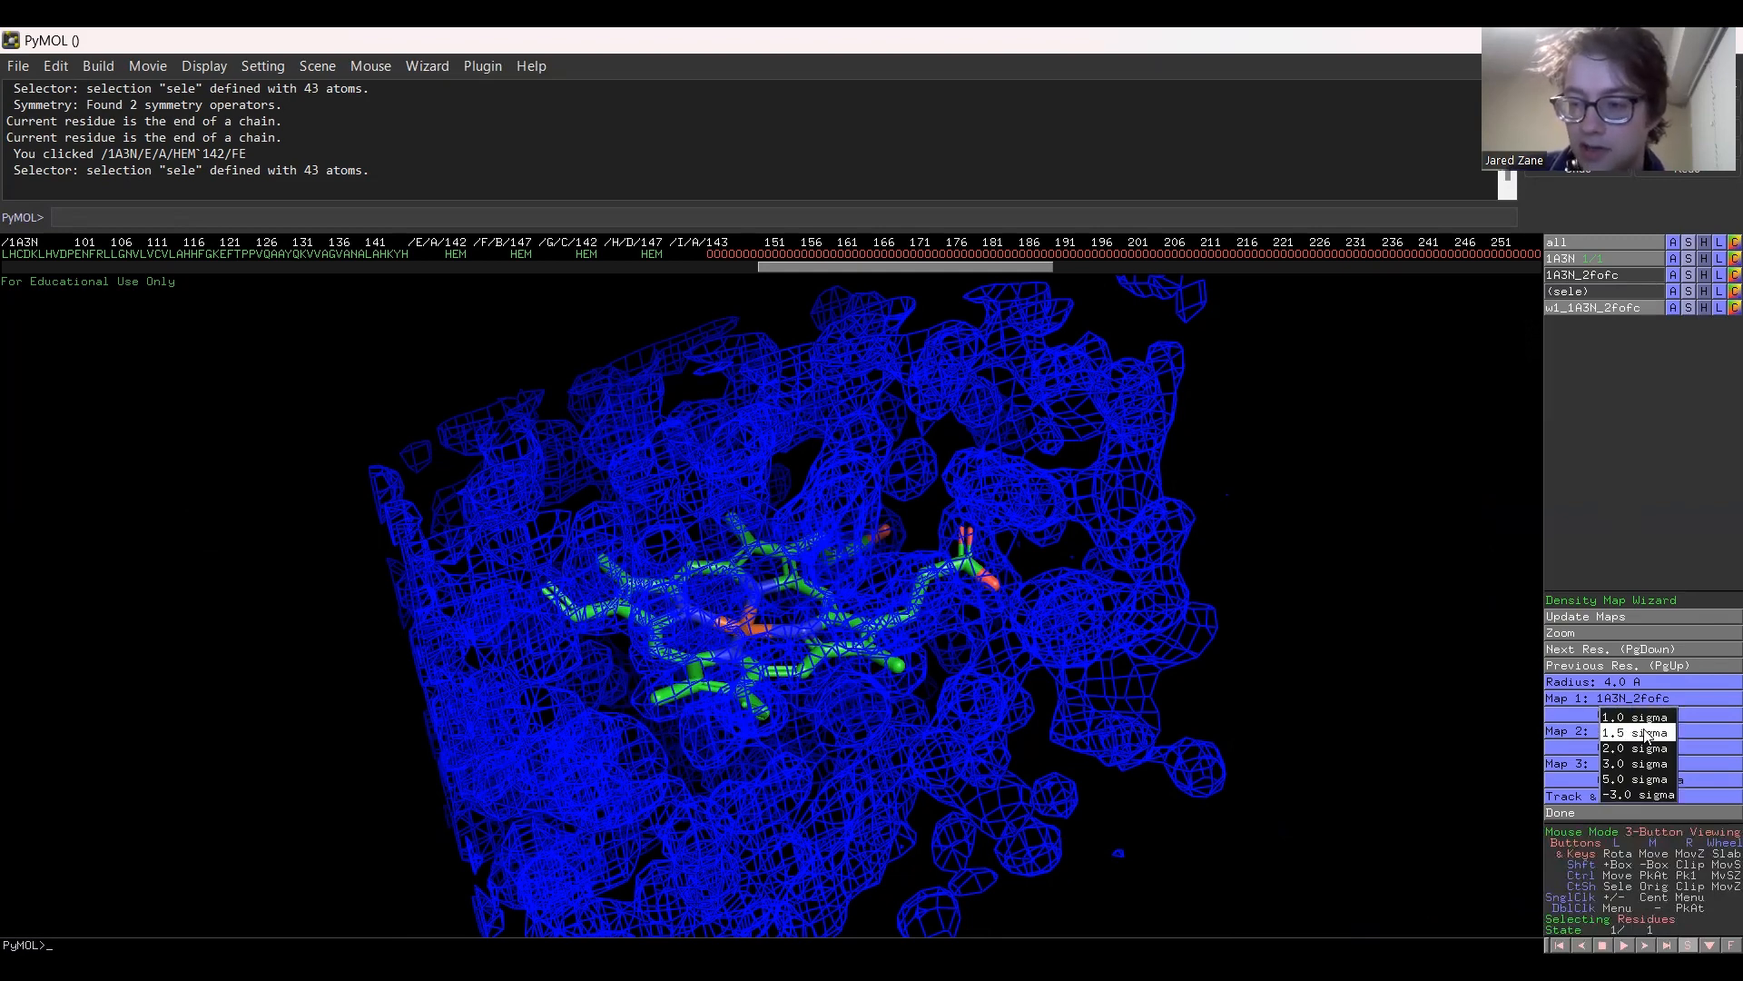
{"action": "left_click", "coordinate": [1631, 779]}
{"action": "left_click_drag", "start_coordinate": [695, 636], "coordinate": [759, 641]}
{"action": "right_click_drag", "start_coordinate": [759, 642], "coordinate": [309, 778]}
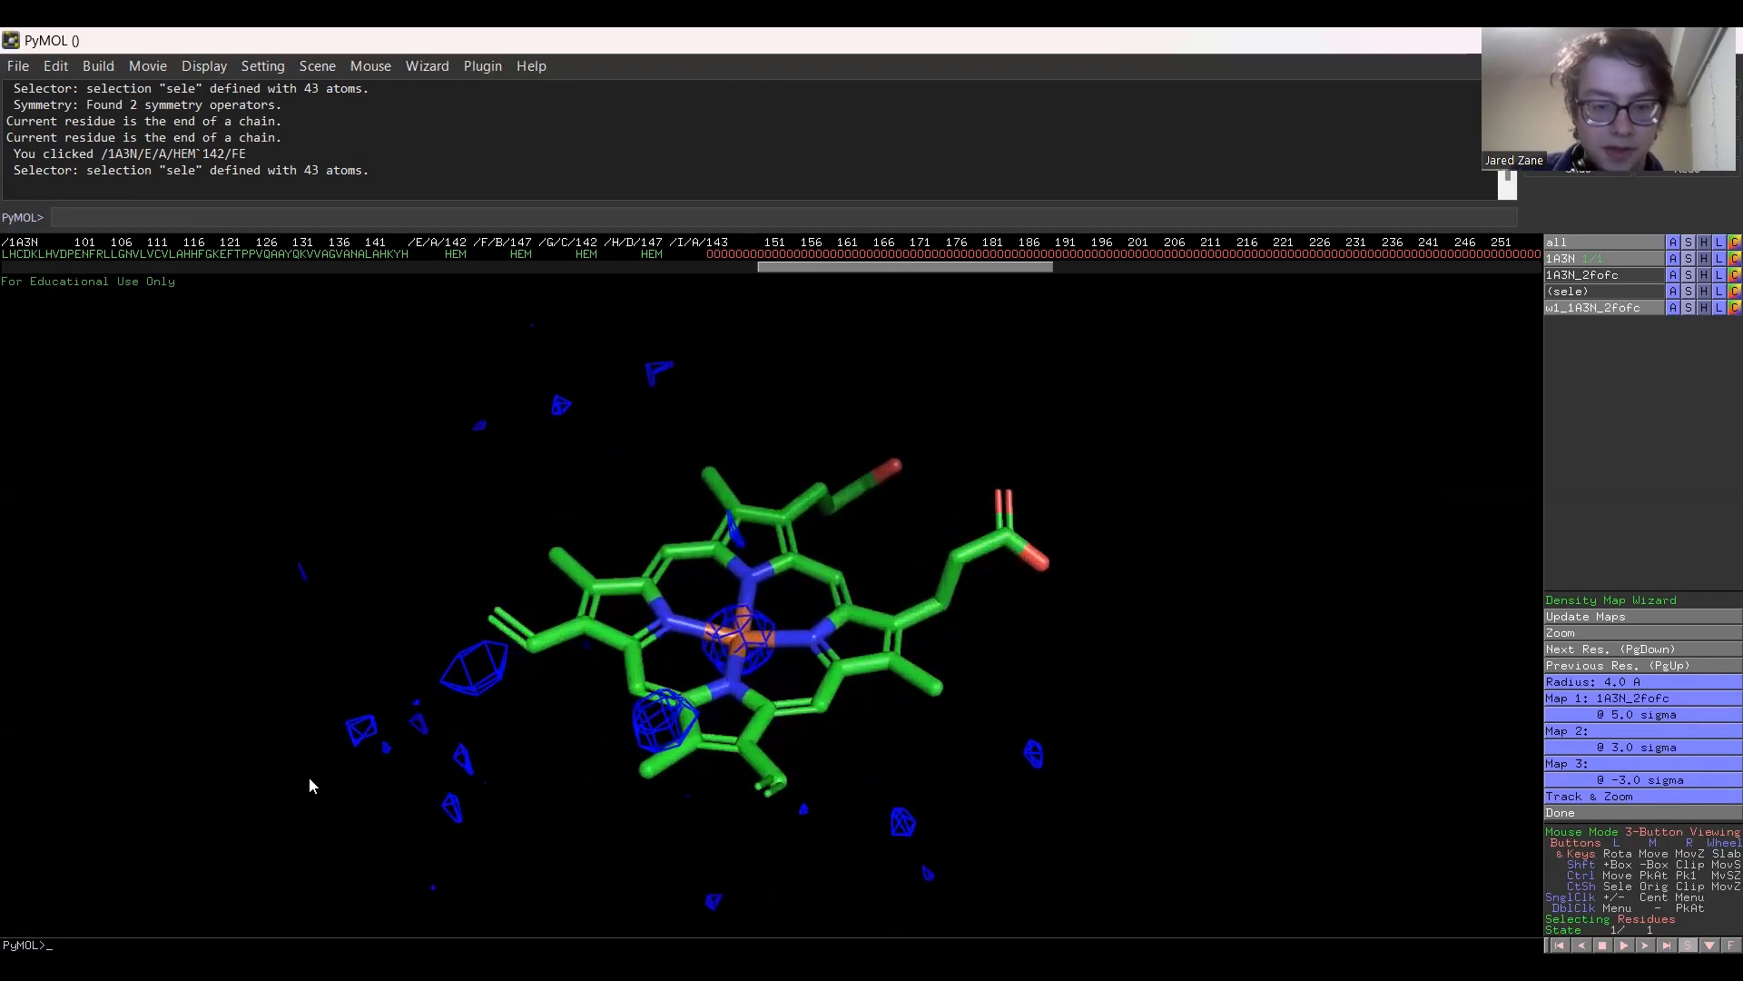
{"action": "right_click_drag", "start_coordinate": [648, 662], "coordinate": [752, 669]}
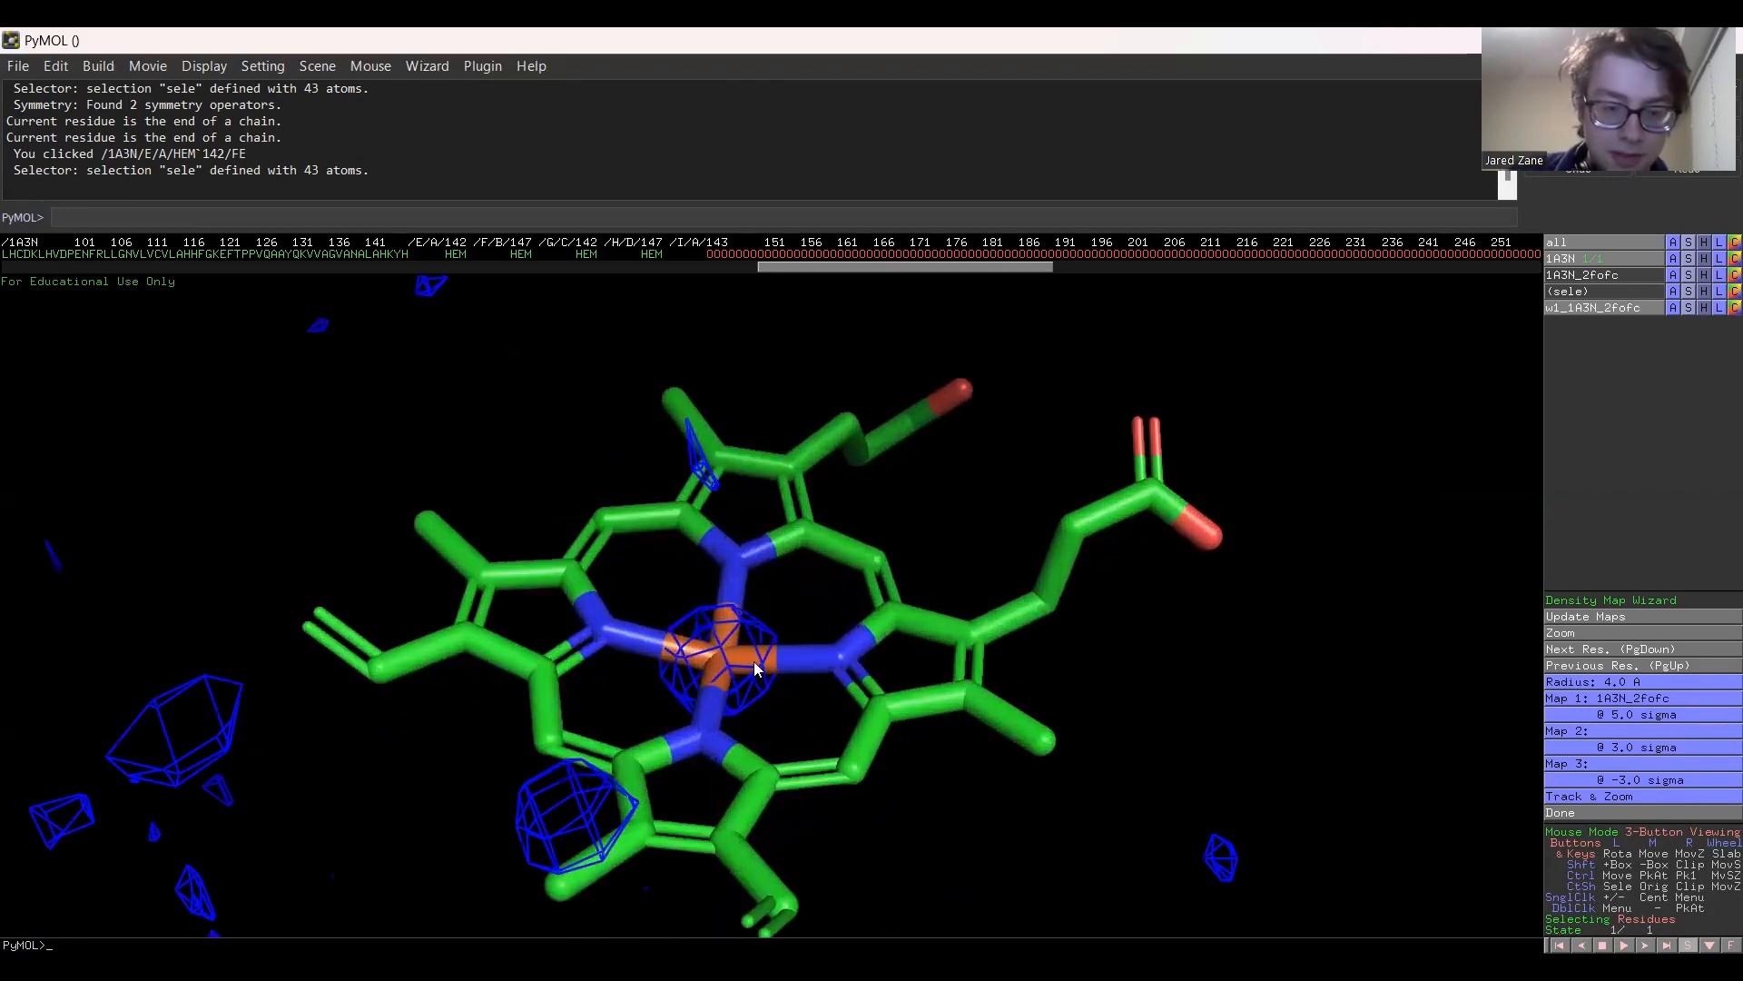
{"action": "left_click_drag", "start_coordinate": [719, 673], "coordinate": [800, 613]}
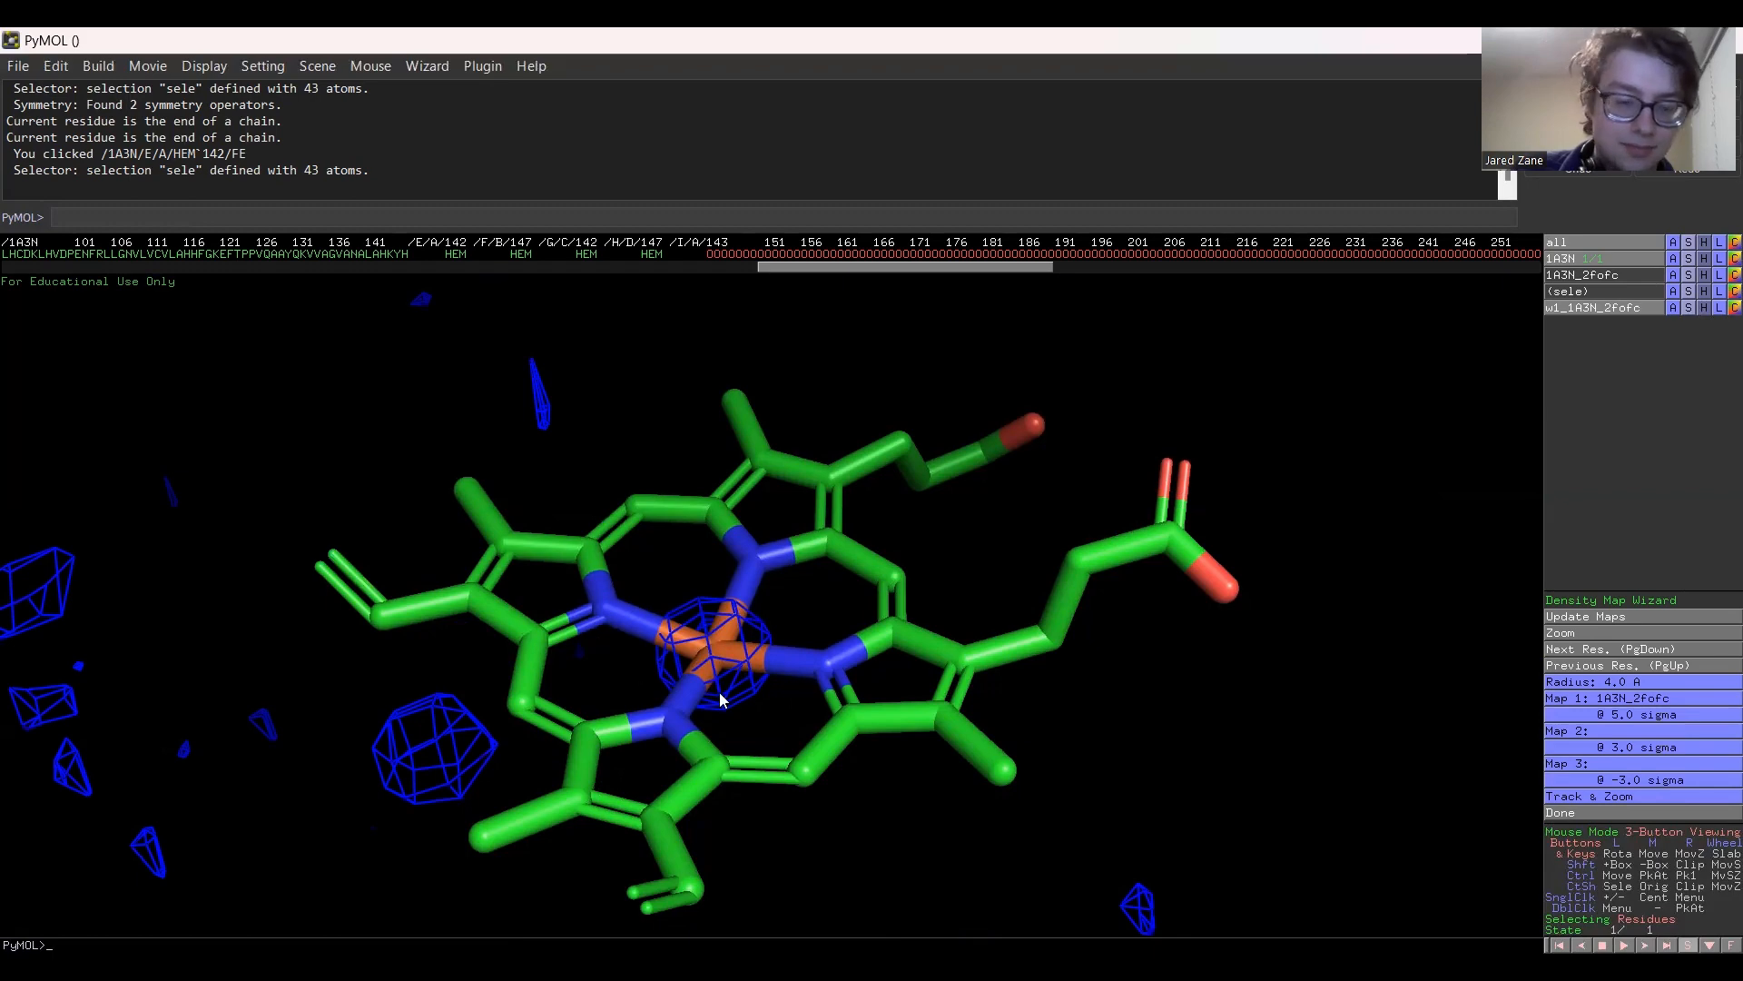
{"action": "left_click_drag", "start_coordinate": [597, 683], "coordinate": [716, 654]}
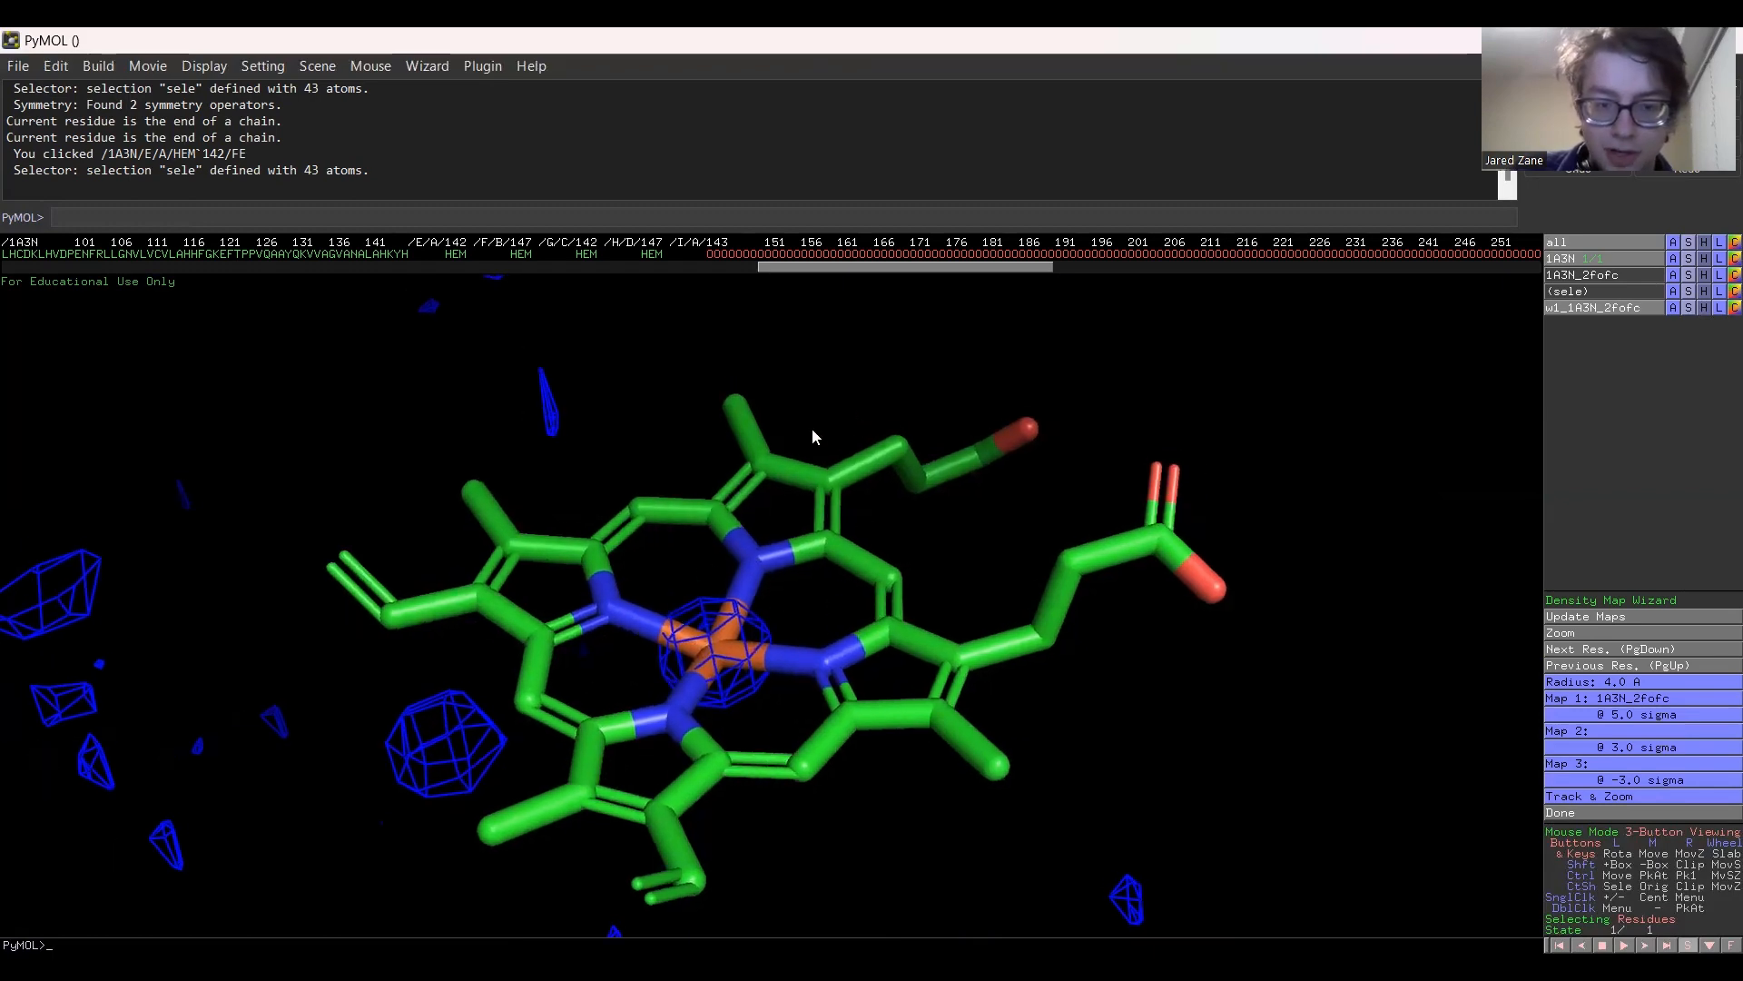
{"action": "right_click_drag", "start_coordinate": [863, 693], "coordinate": [1002, 581]}
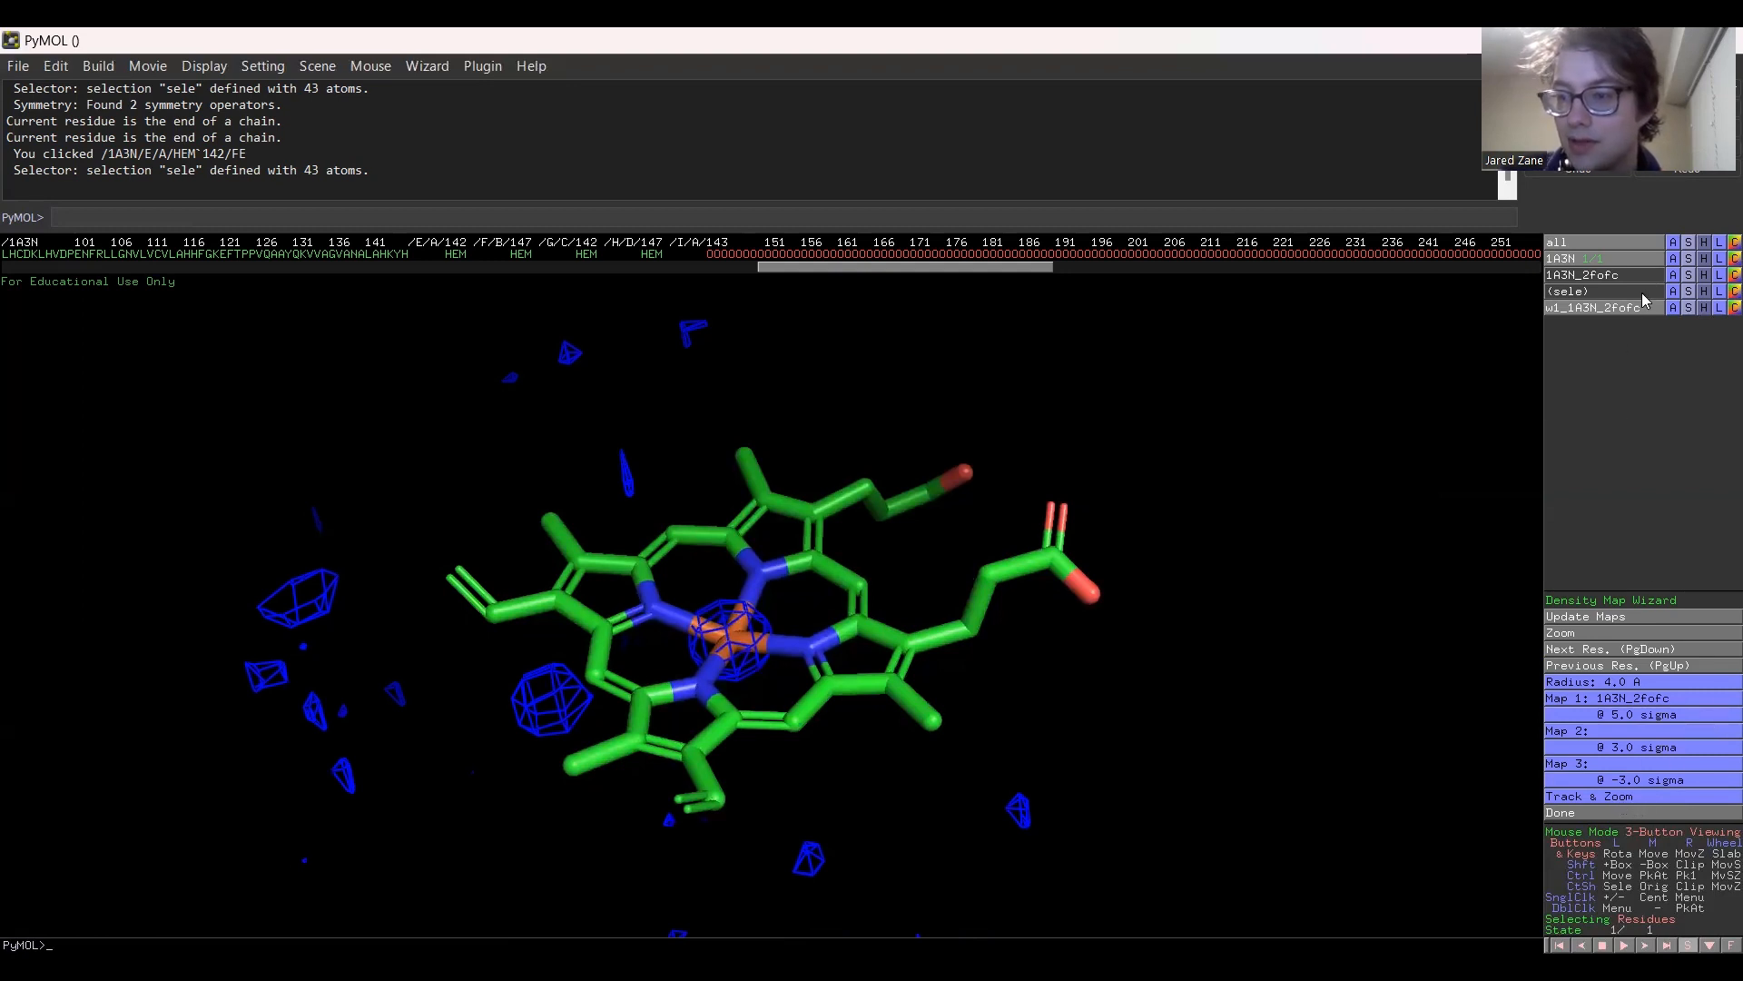
Show the entire 1A3N structure as sticks around the heme.
{"action": "left_click", "coordinate": [1690, 290]}
{"action": "mouse_move", "coordinate": [1690, 288]}
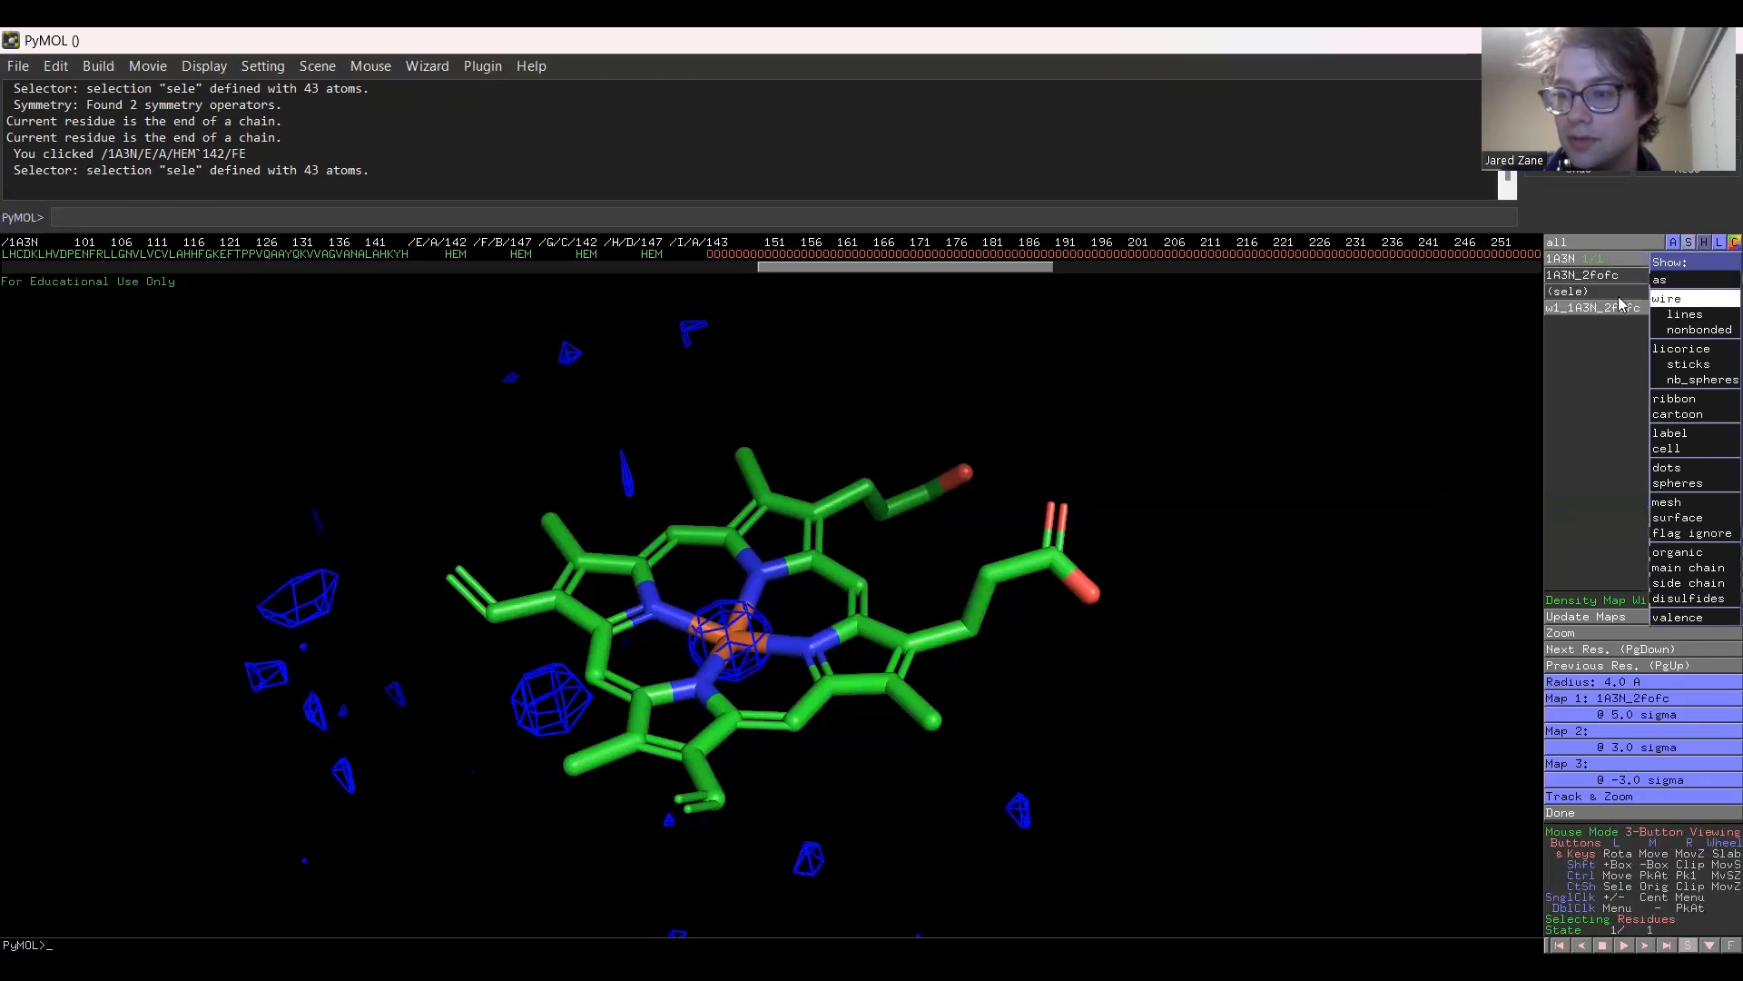
{"action": "left_click", "coordinate": [1711, 361]}
{"action": "right_click_drag", "start_coordinate": [1345, 386], "coordinate": [1357, 346]}
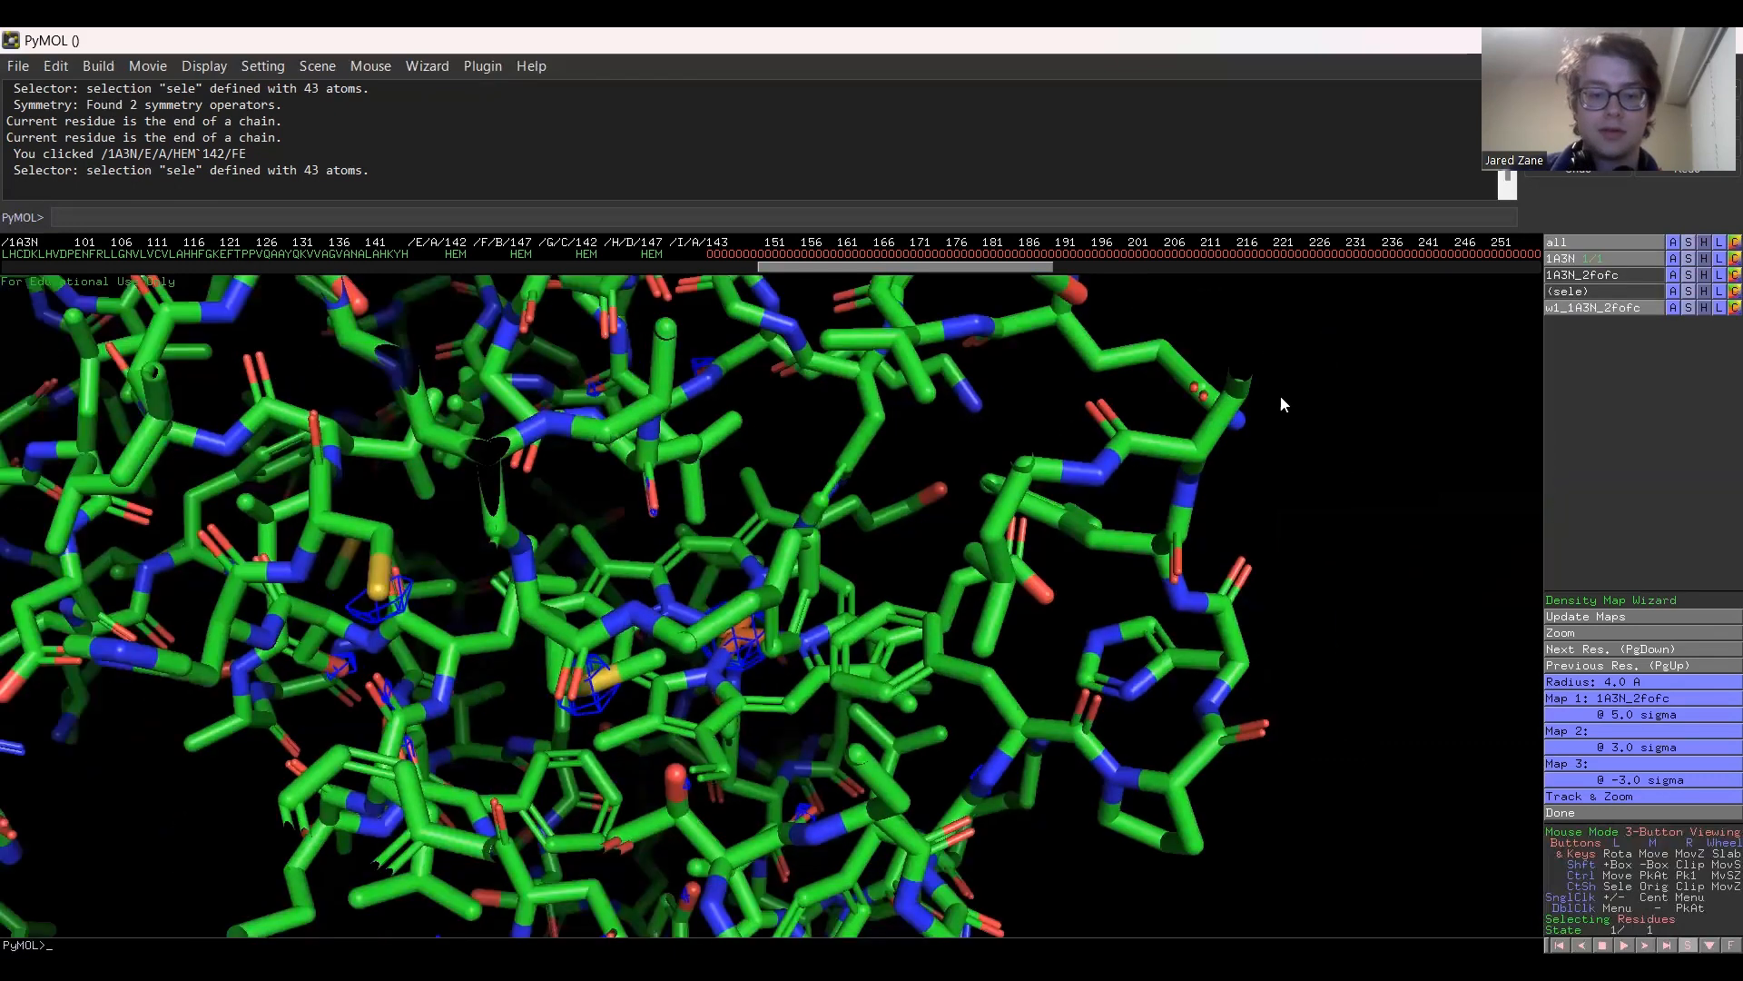
{"action": "right_click_drag", "start_coordinate": [947, 506], "coordinate": [935, 527]}
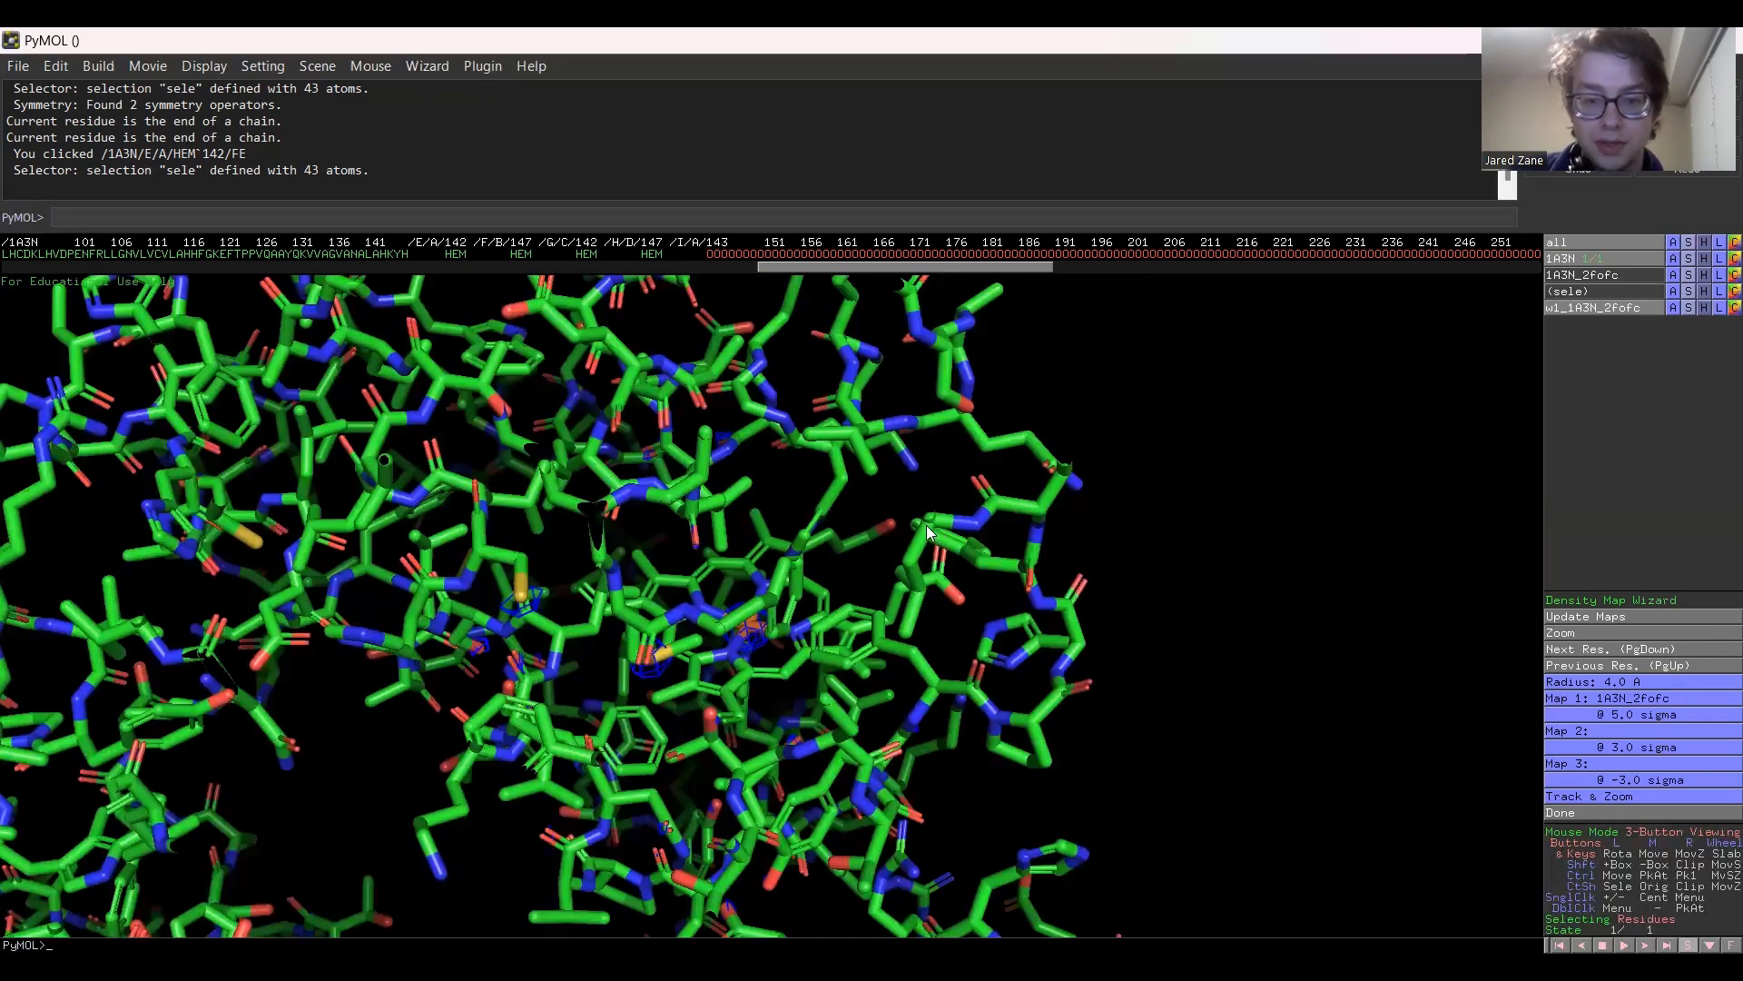
Pick residue ASP 47 in chain A and, with Track & Zoom chosen, step through the following residues to HIS 50.
{"action": "left_click", "coordinate": [926, 525]}
{"action": "left_click", "coordinate": [891, 537]}
{"action": "left_click", "coordinate": [1589, 794]}
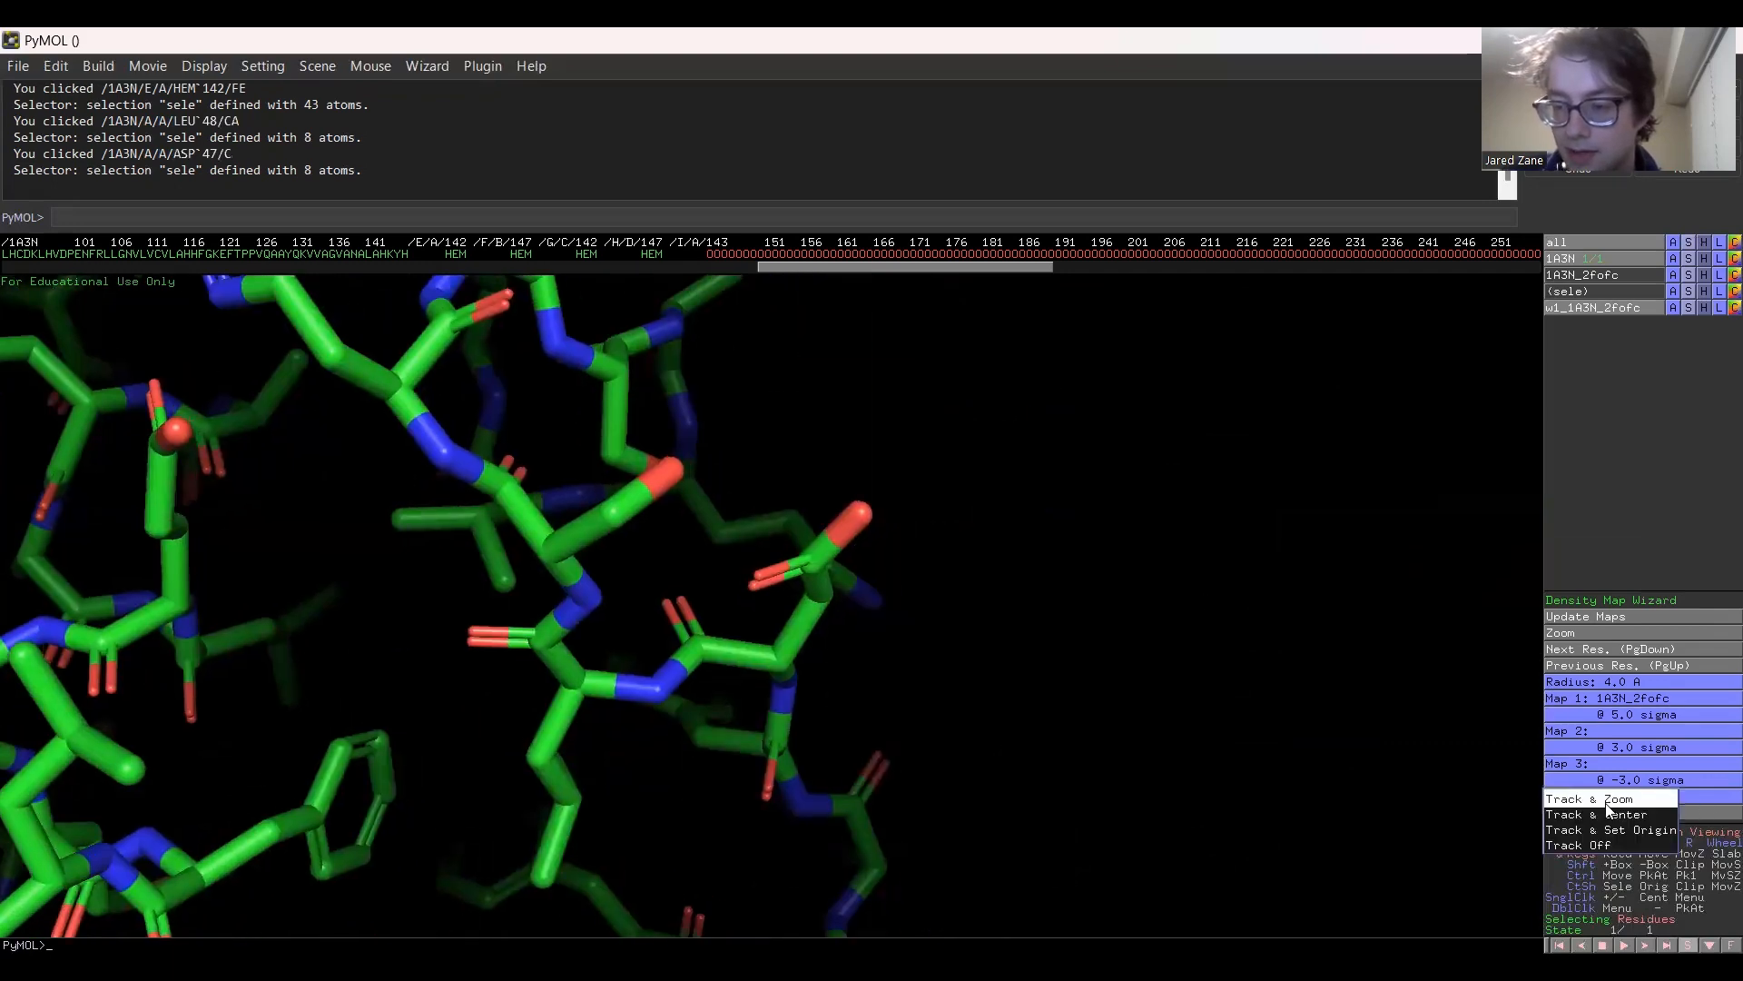
{"action": "left_click", "coordinate": [1606, 802]}
{"action": "left_click", "coordinate": [1592, 652]}
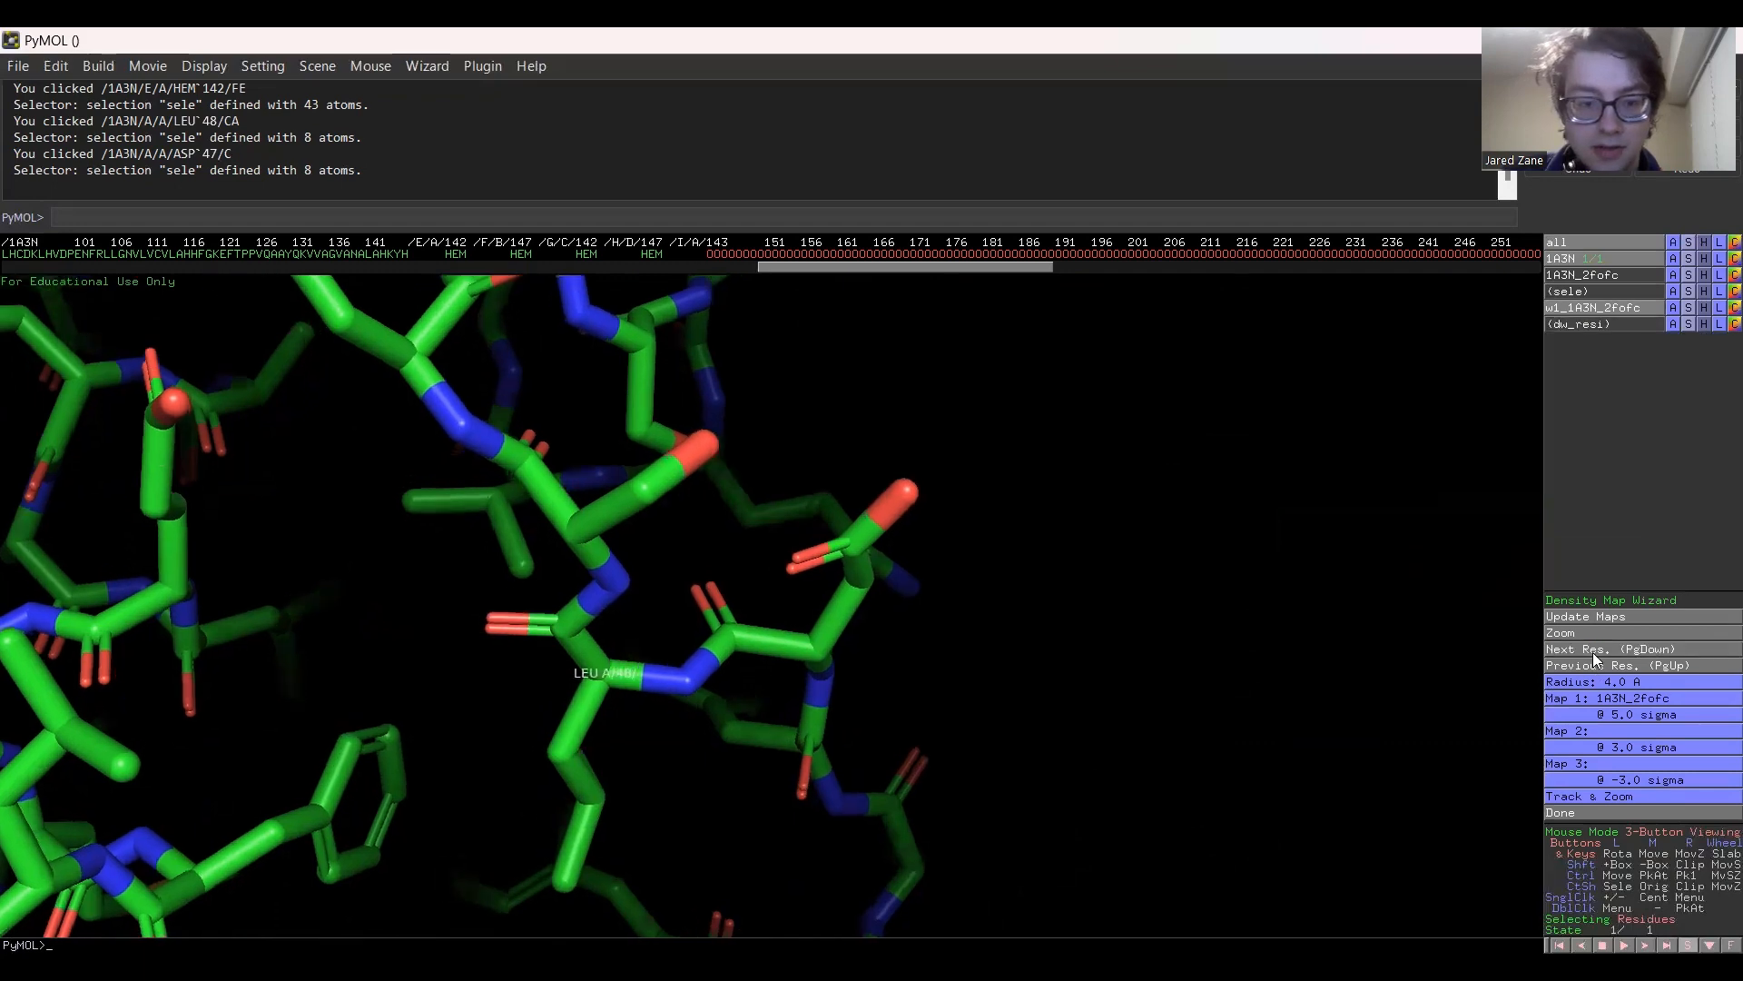
{"action": "left_click", "coordinate": [1592, 652]}
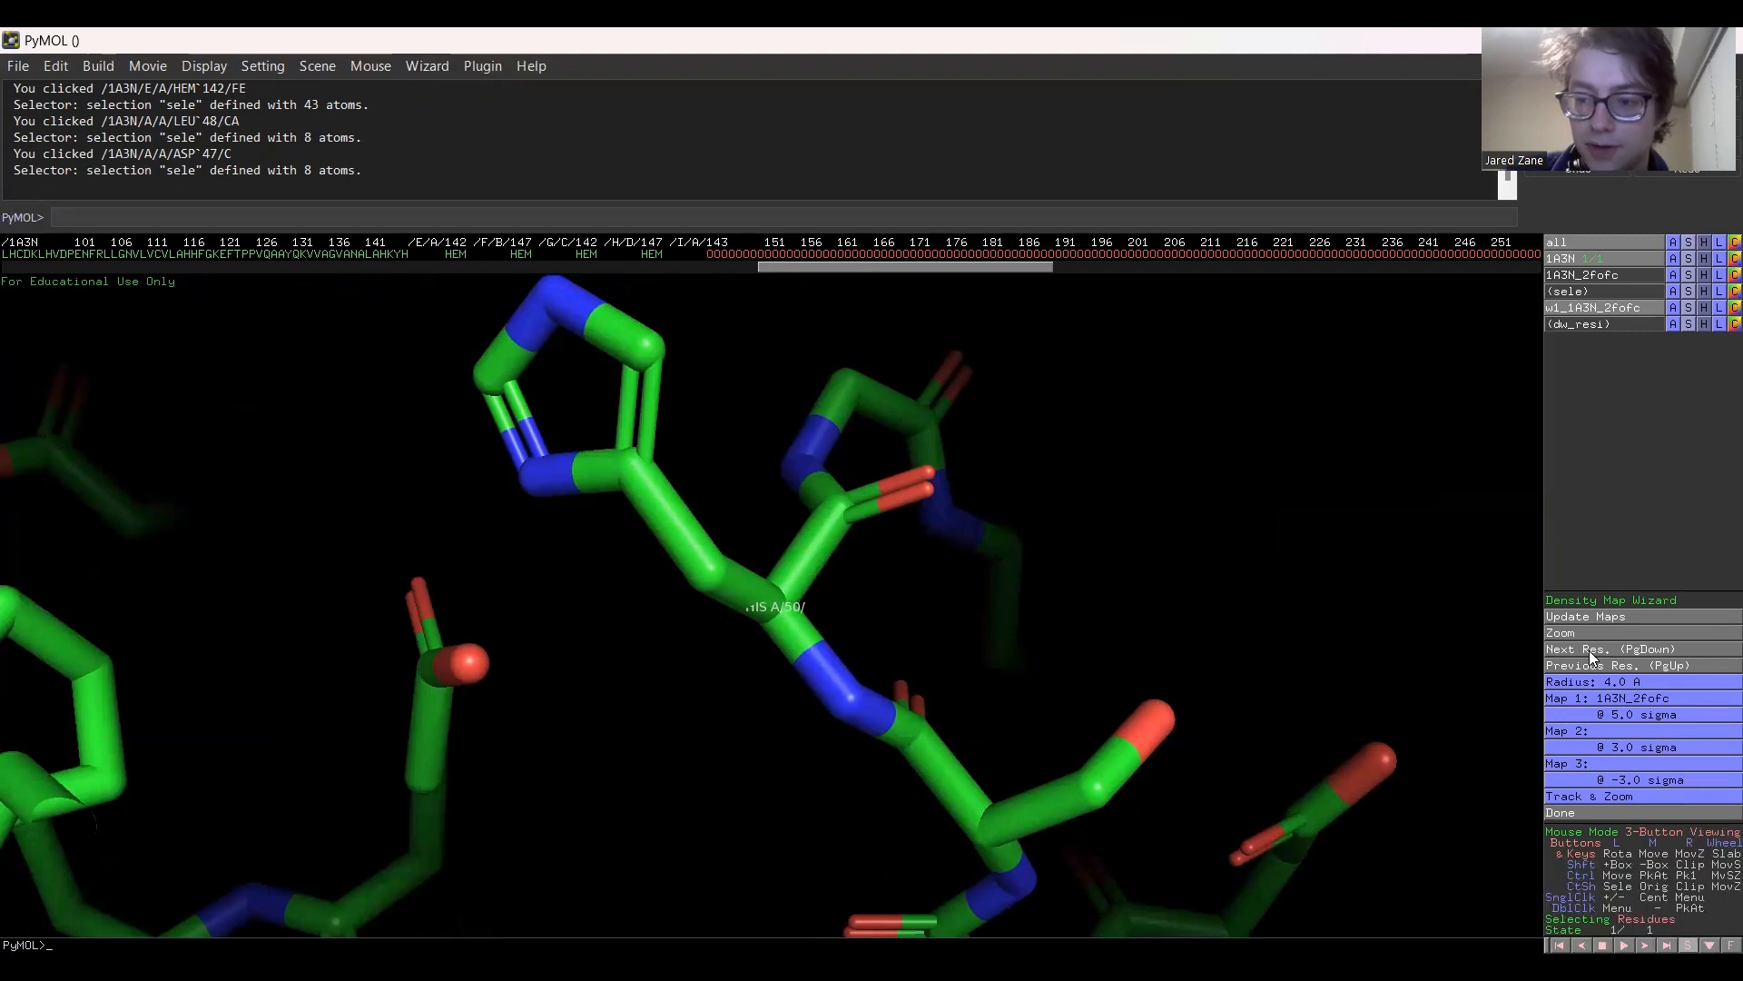
{"action": "left_click", "coordinate": [1591, 652]}
{"action": "left_click", "coordinate": [1594, 666]}
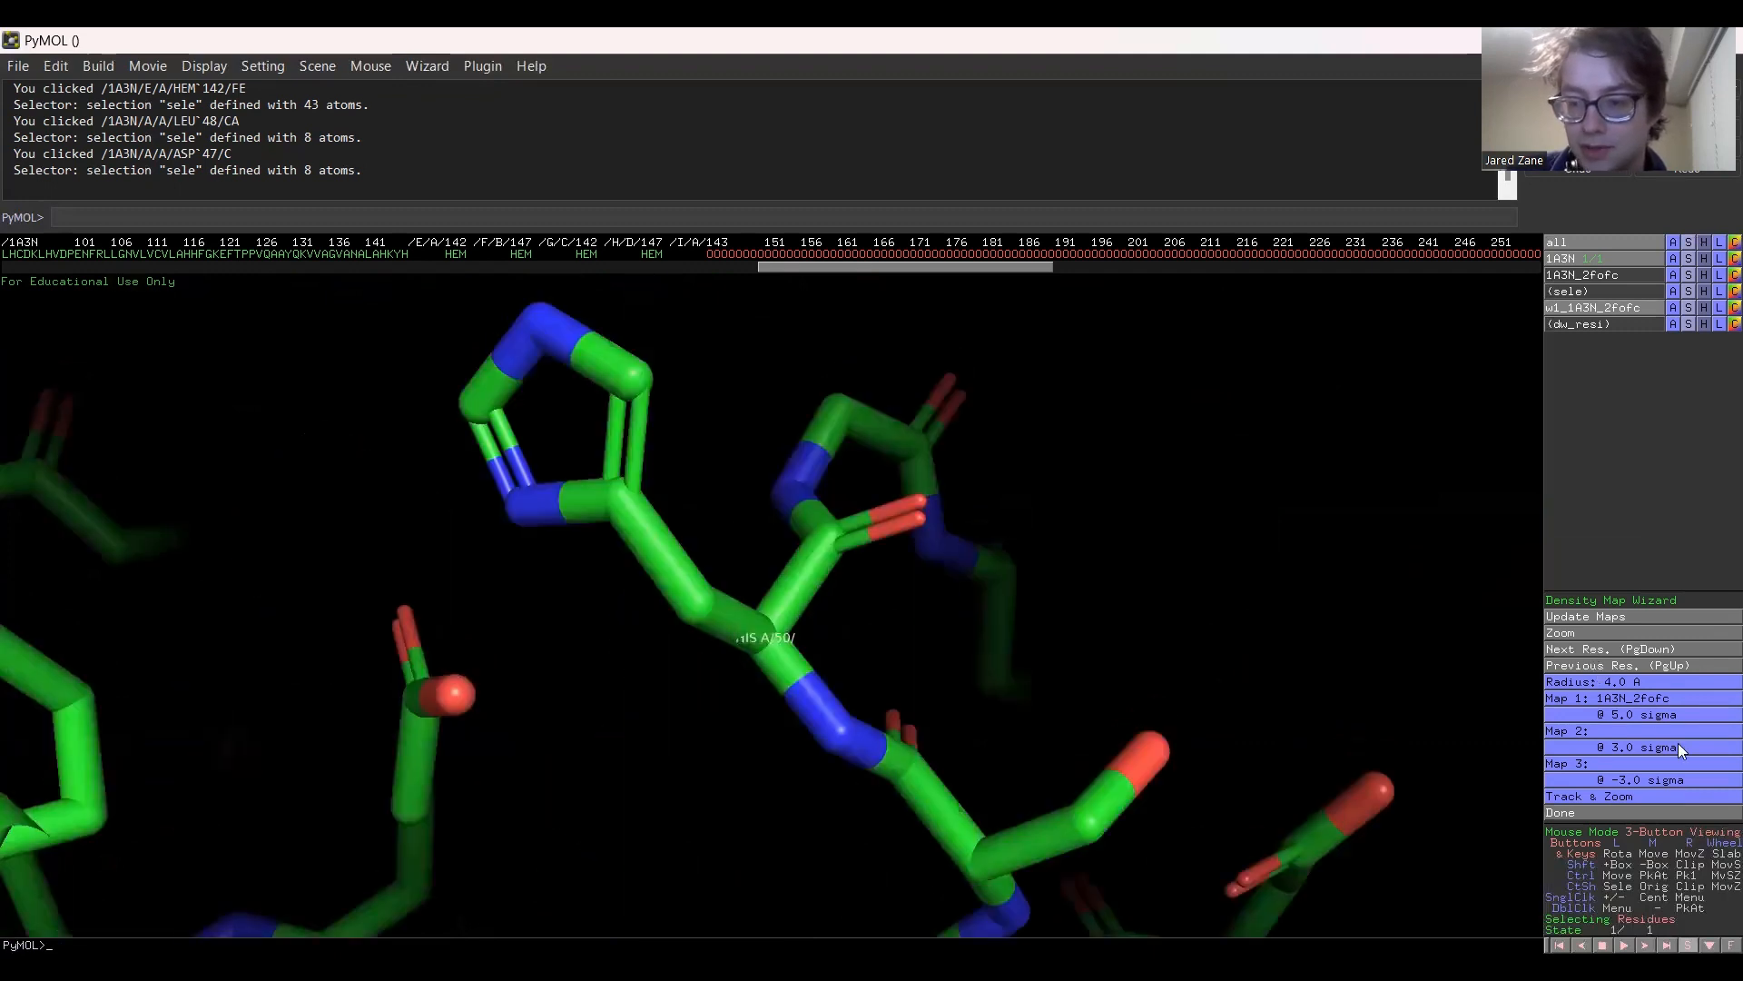
Switch the density wizard's tracking to Track & Center and step forward along chain A to SER 52.
{"action": "left_click", "coordinate": [1604, 799]}
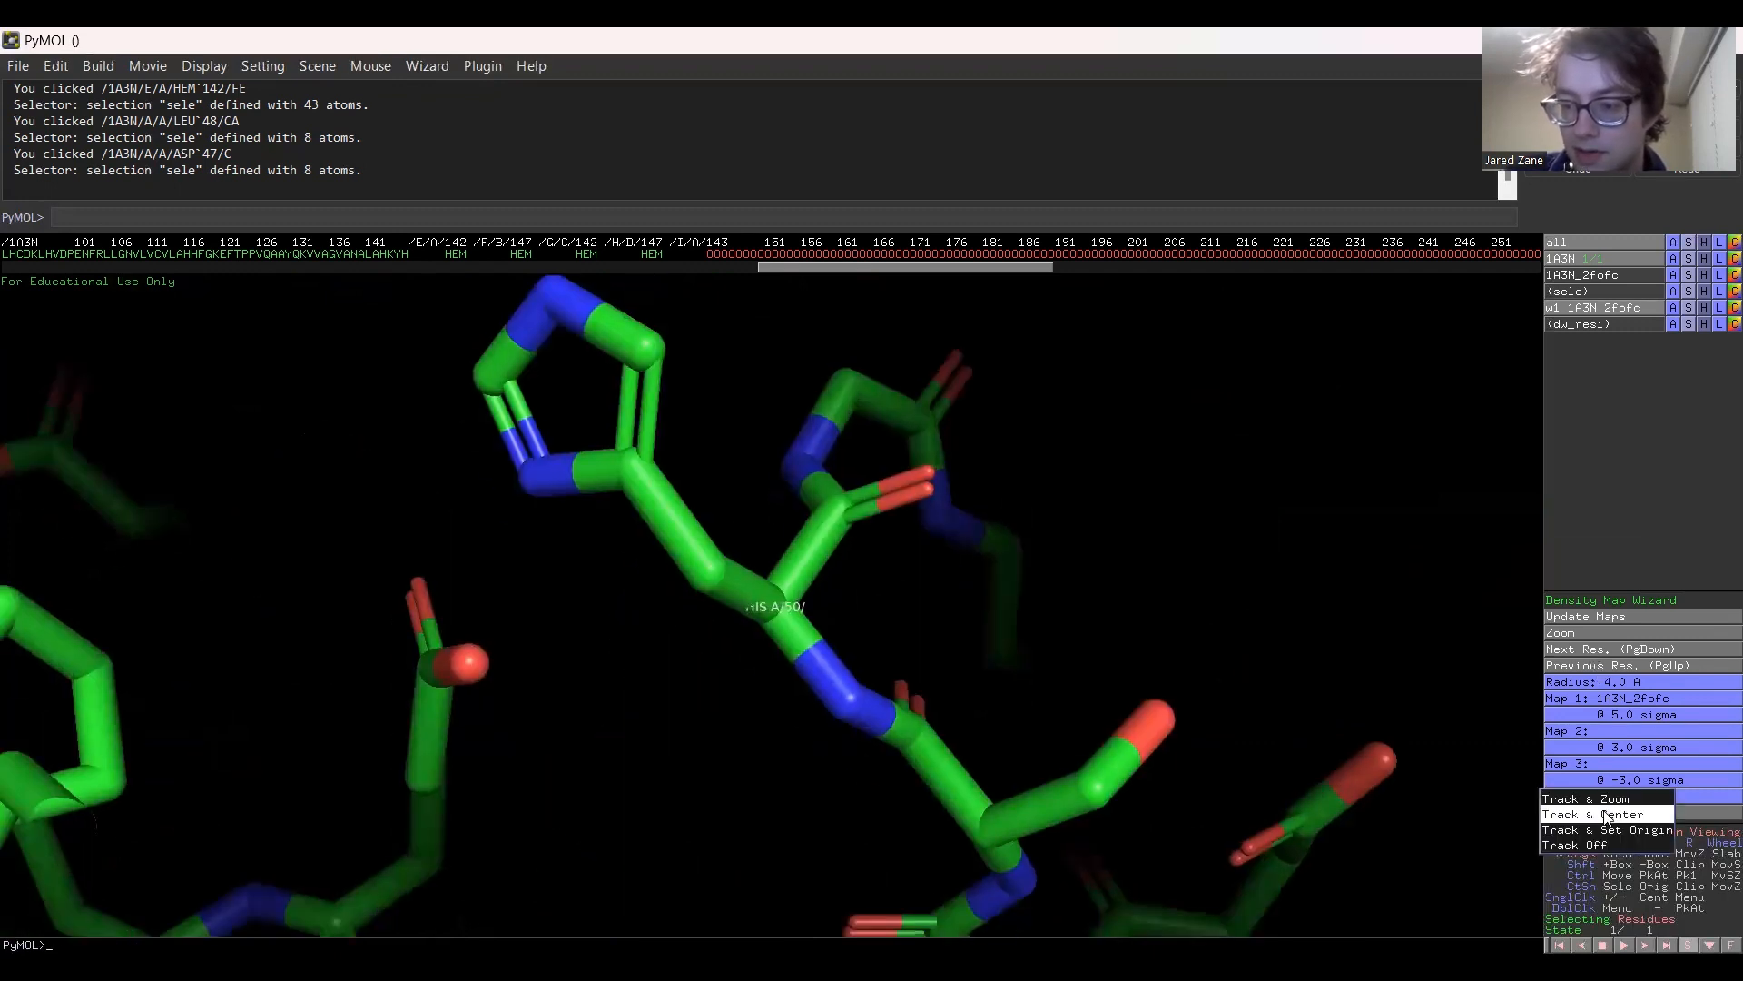
{"action": "left_click", "coordinate": [1605, 815]}
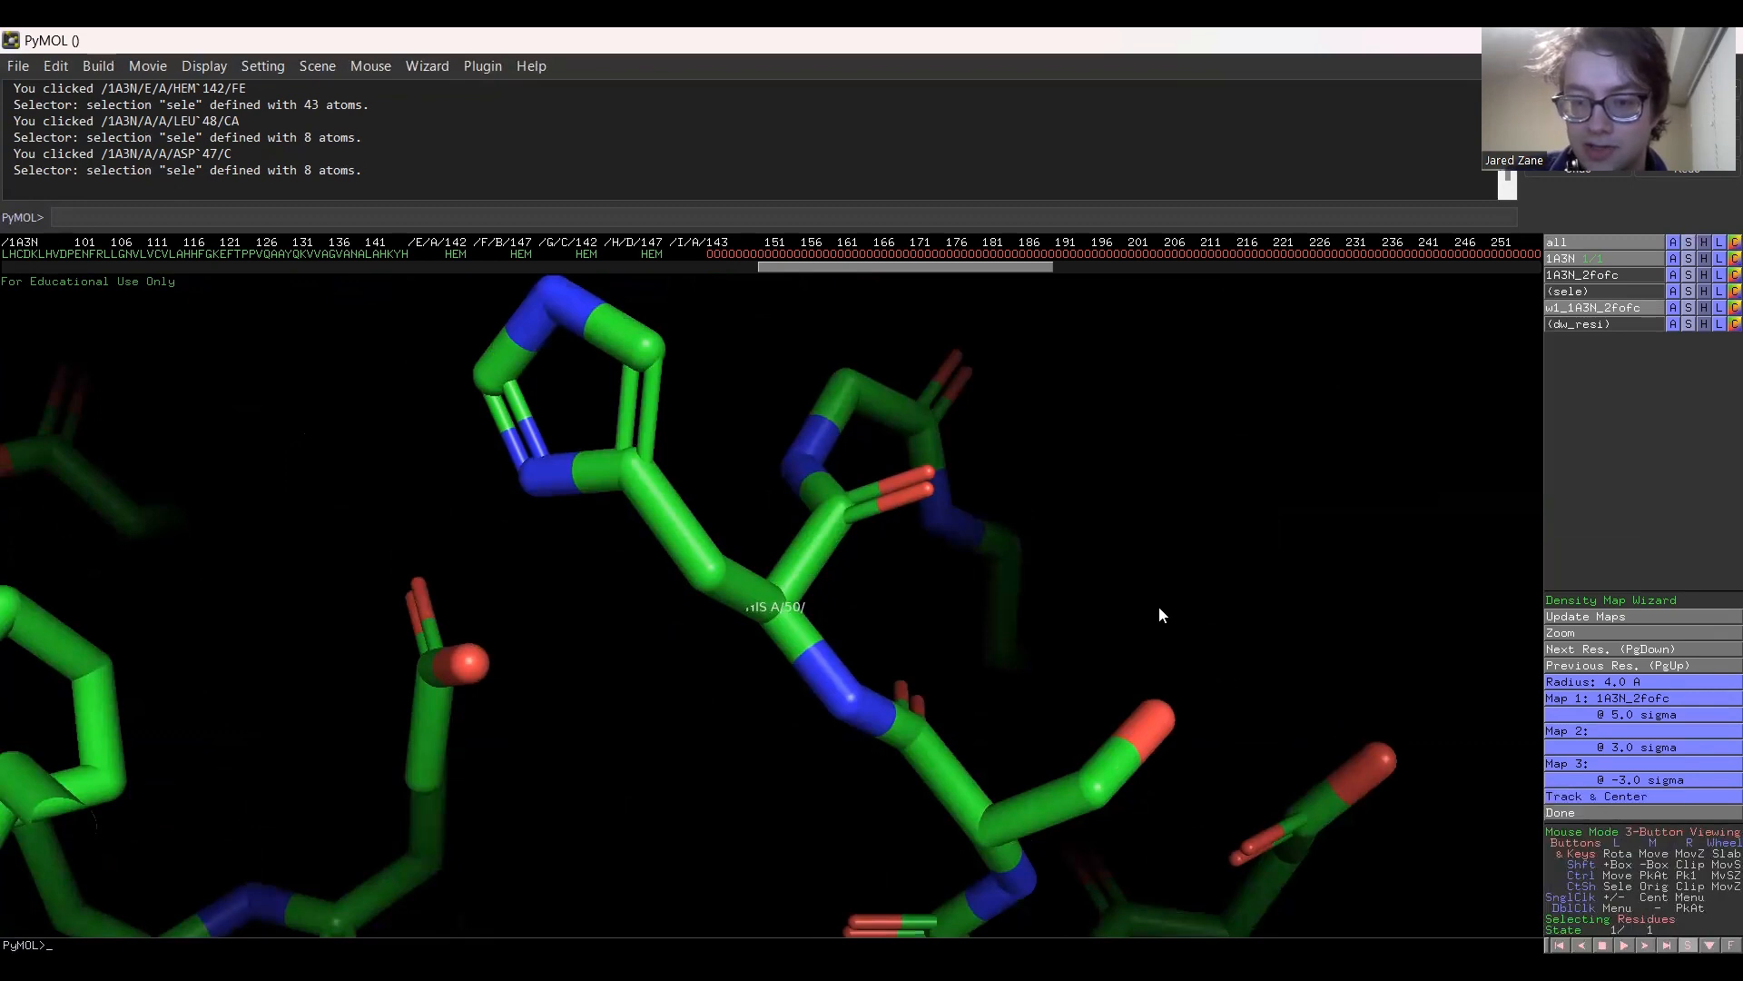
{"action": "left_click", "coordinate": [1590, 650]}
{"action": "left_click", "coordinate": [1589, 650]}
{"action": "left_click", "coordinate": [1589, 650]}
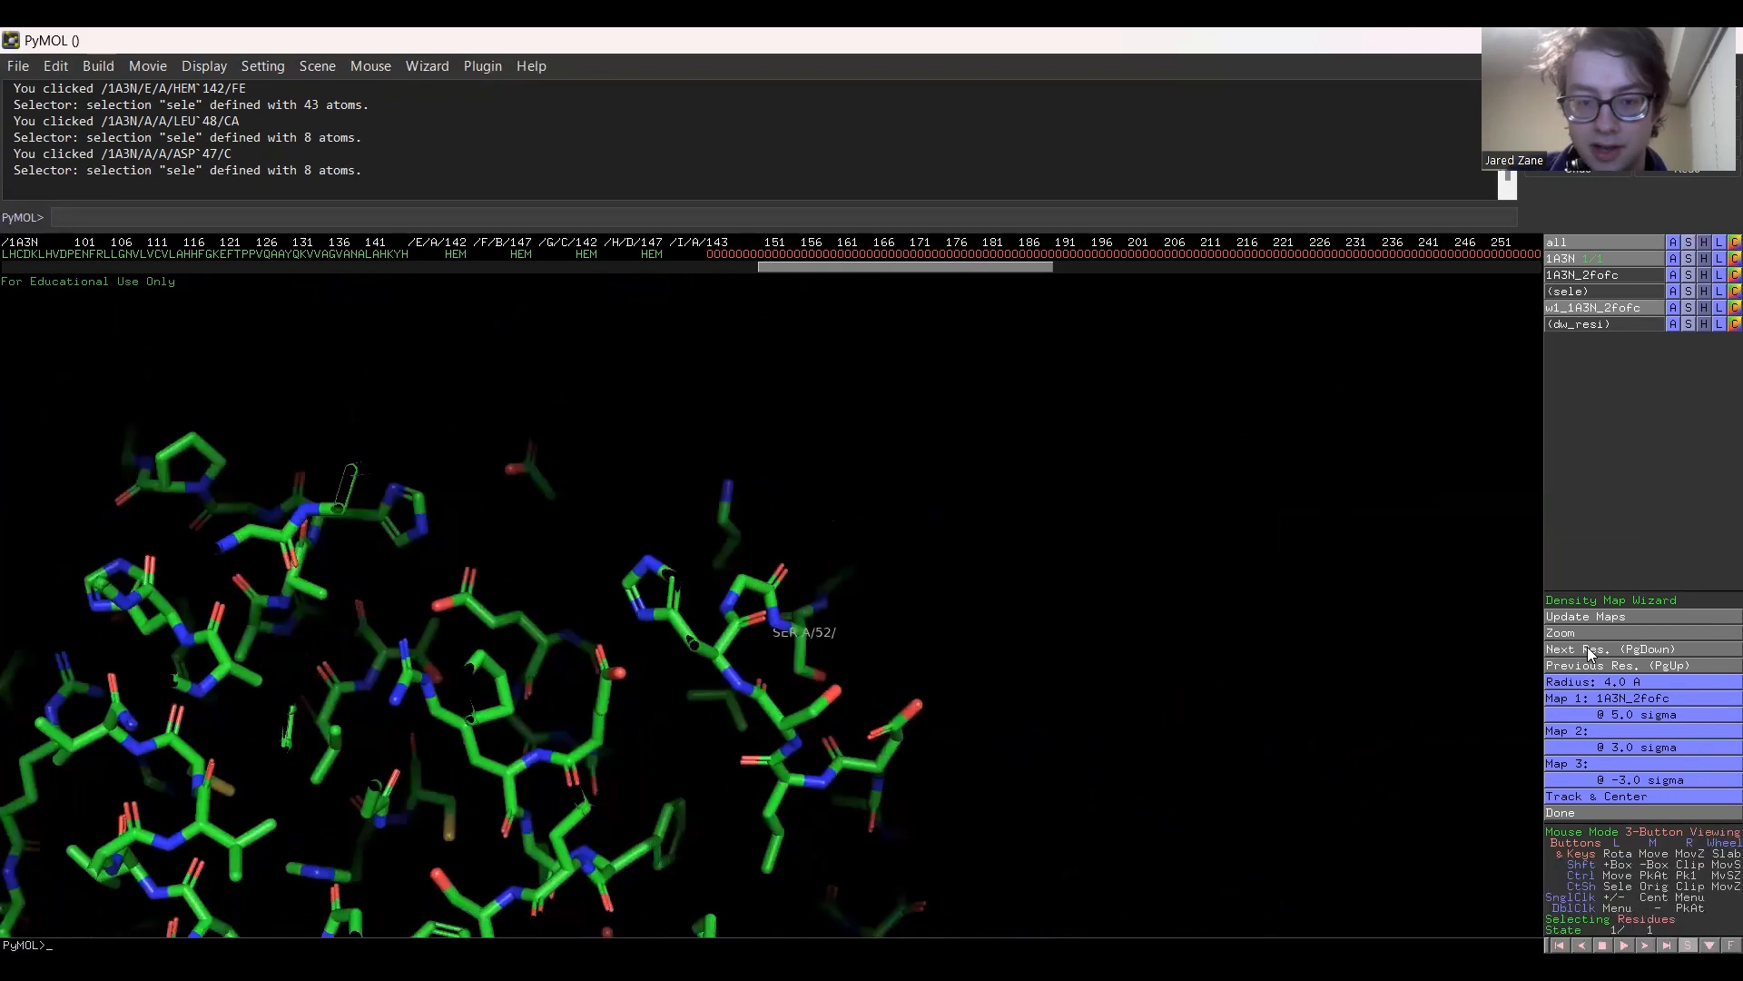
Advance to residue 54 in chain A and step onward with the density wizard's tracking set to Track Off.
{"action": "left_click", "coordinate": [1587, 649]}
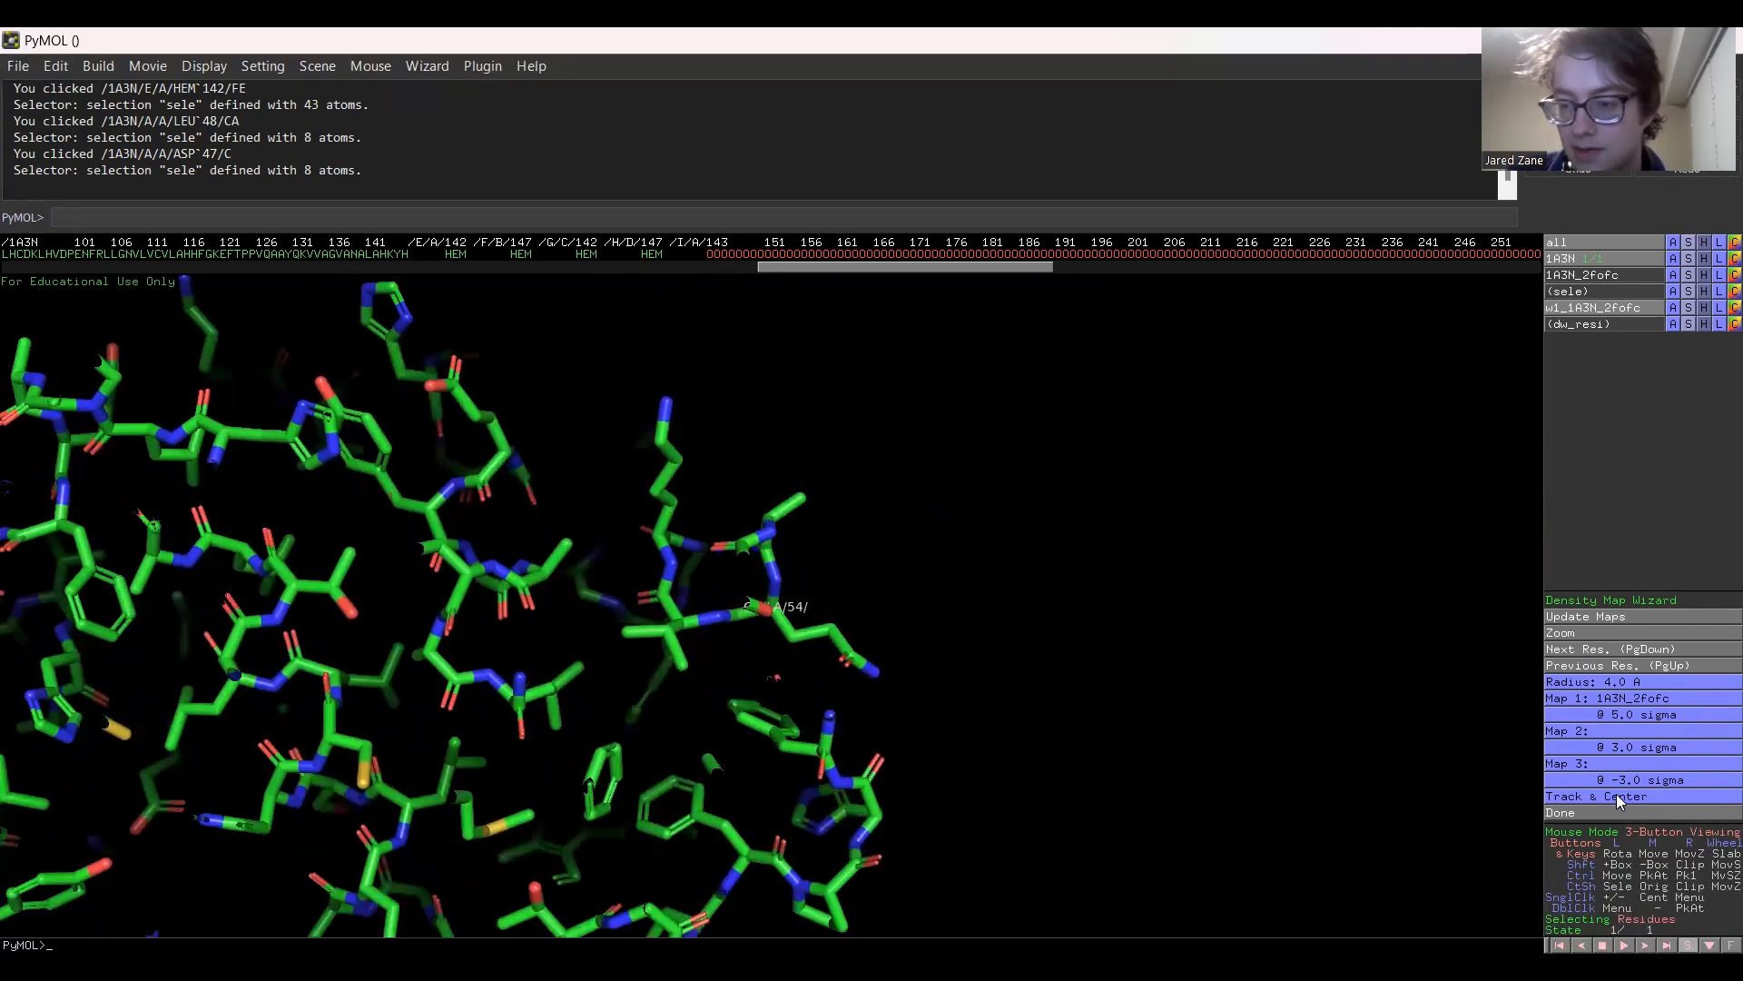
{"action": "left_click", "coordinate": [1616, 795]}
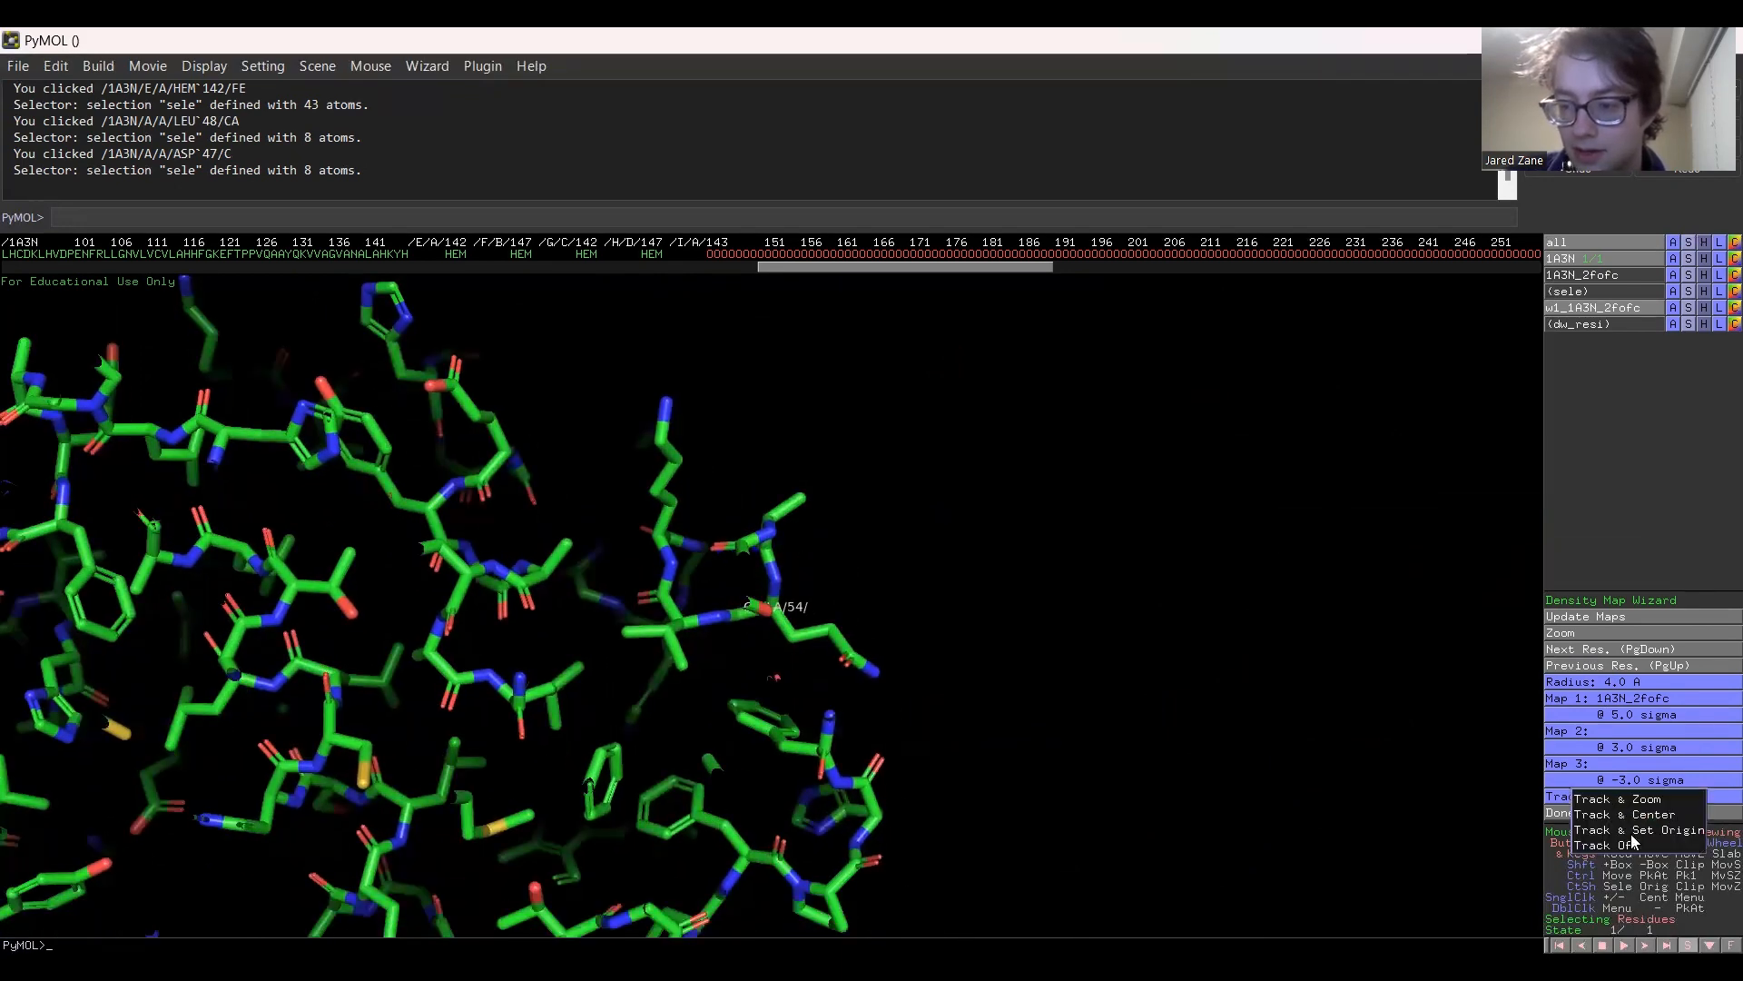
{"action": "left_click", "coordinate": [1633, 843]}
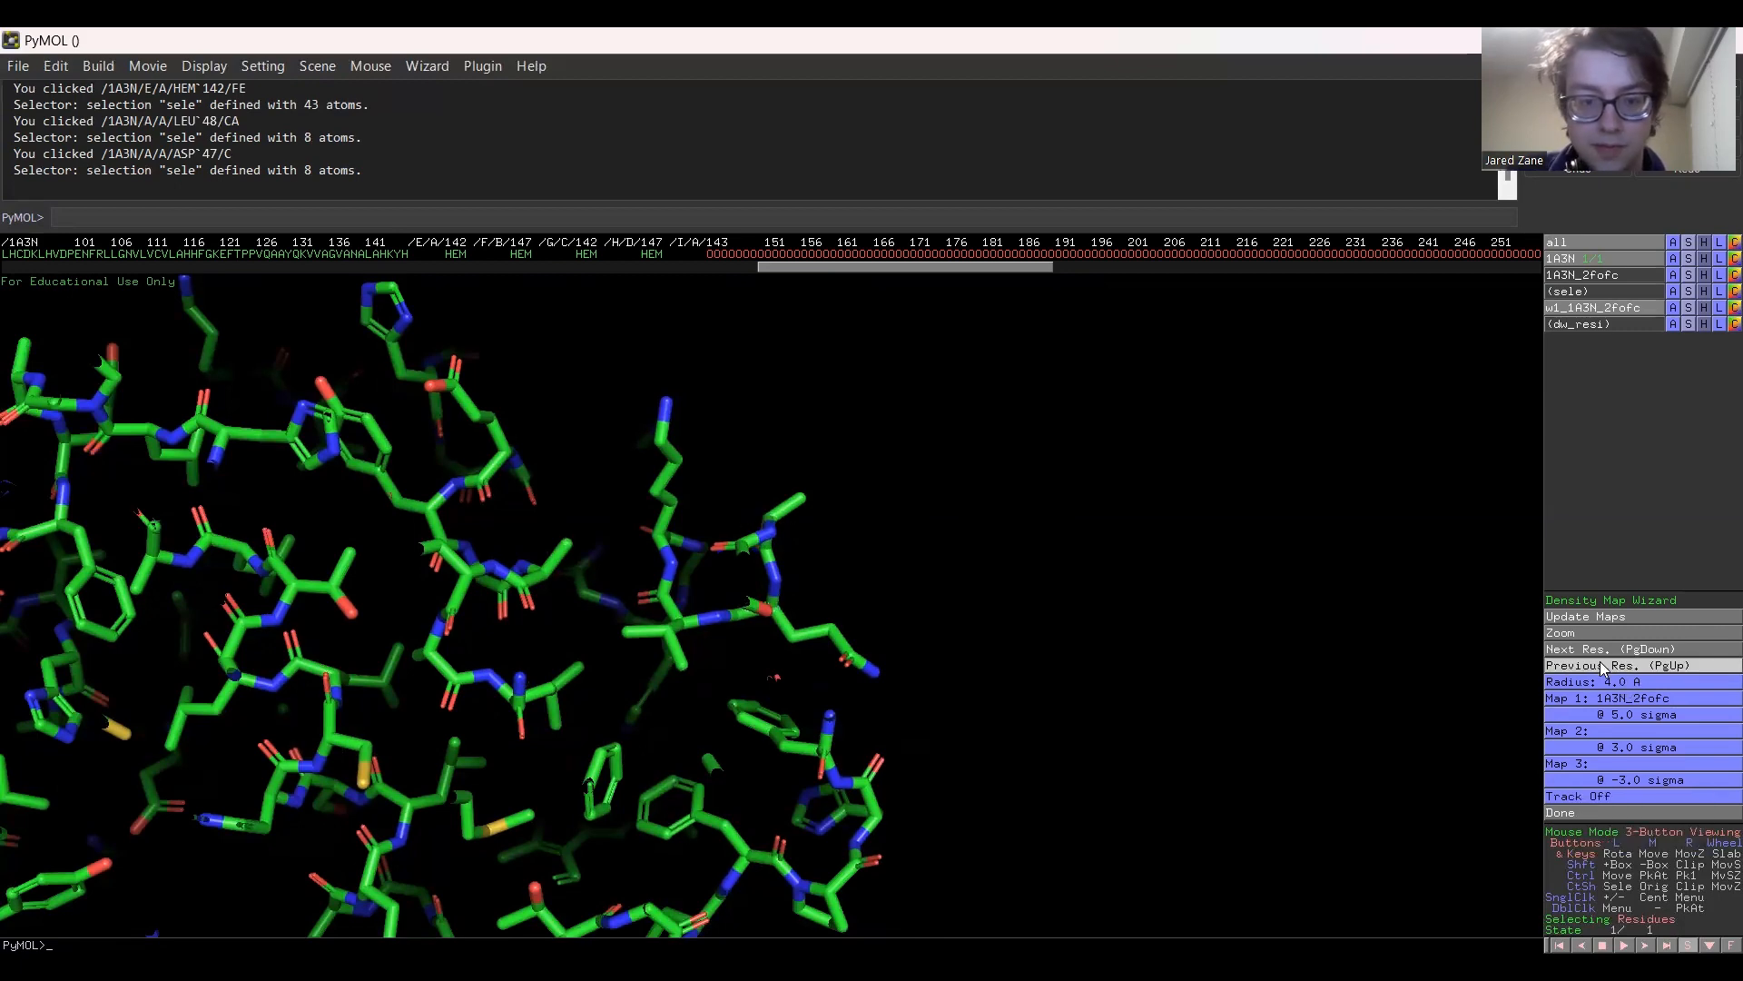
{"action": "left_click", "coordinate": [1598, 654]}
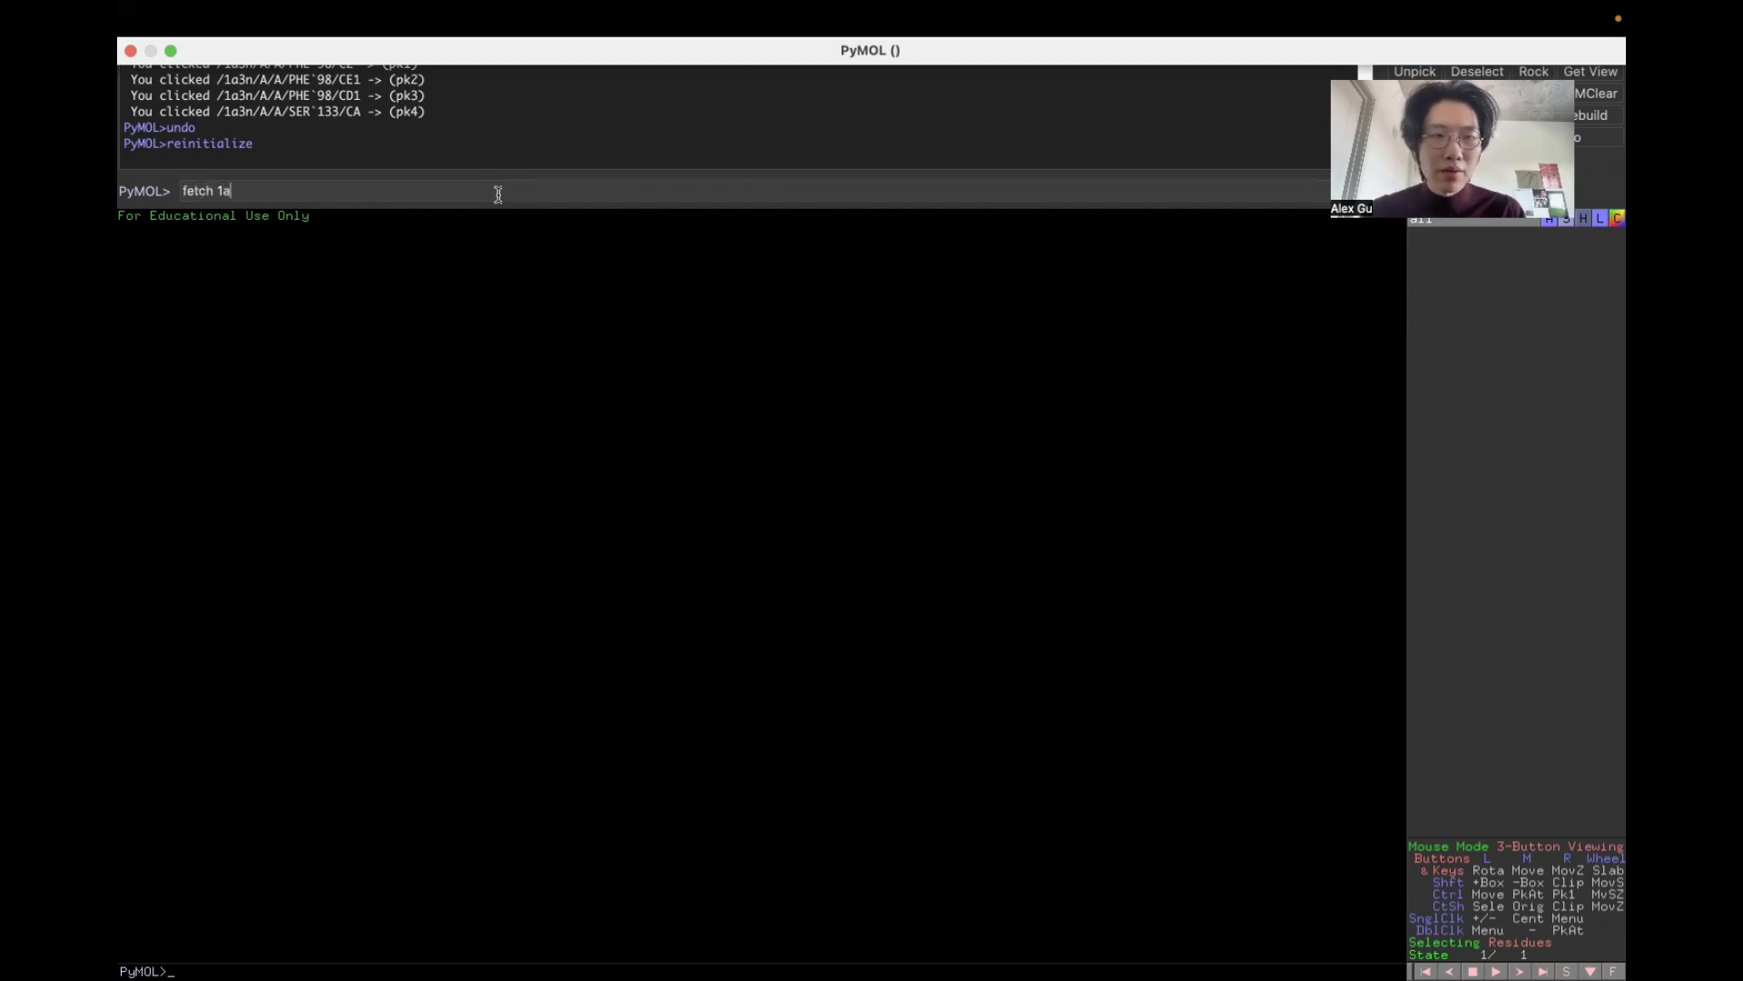
Fetch the 1a3n structure and switch the mouse mode to 3 Button Editing.
{"action": "key", "text": "Return"}
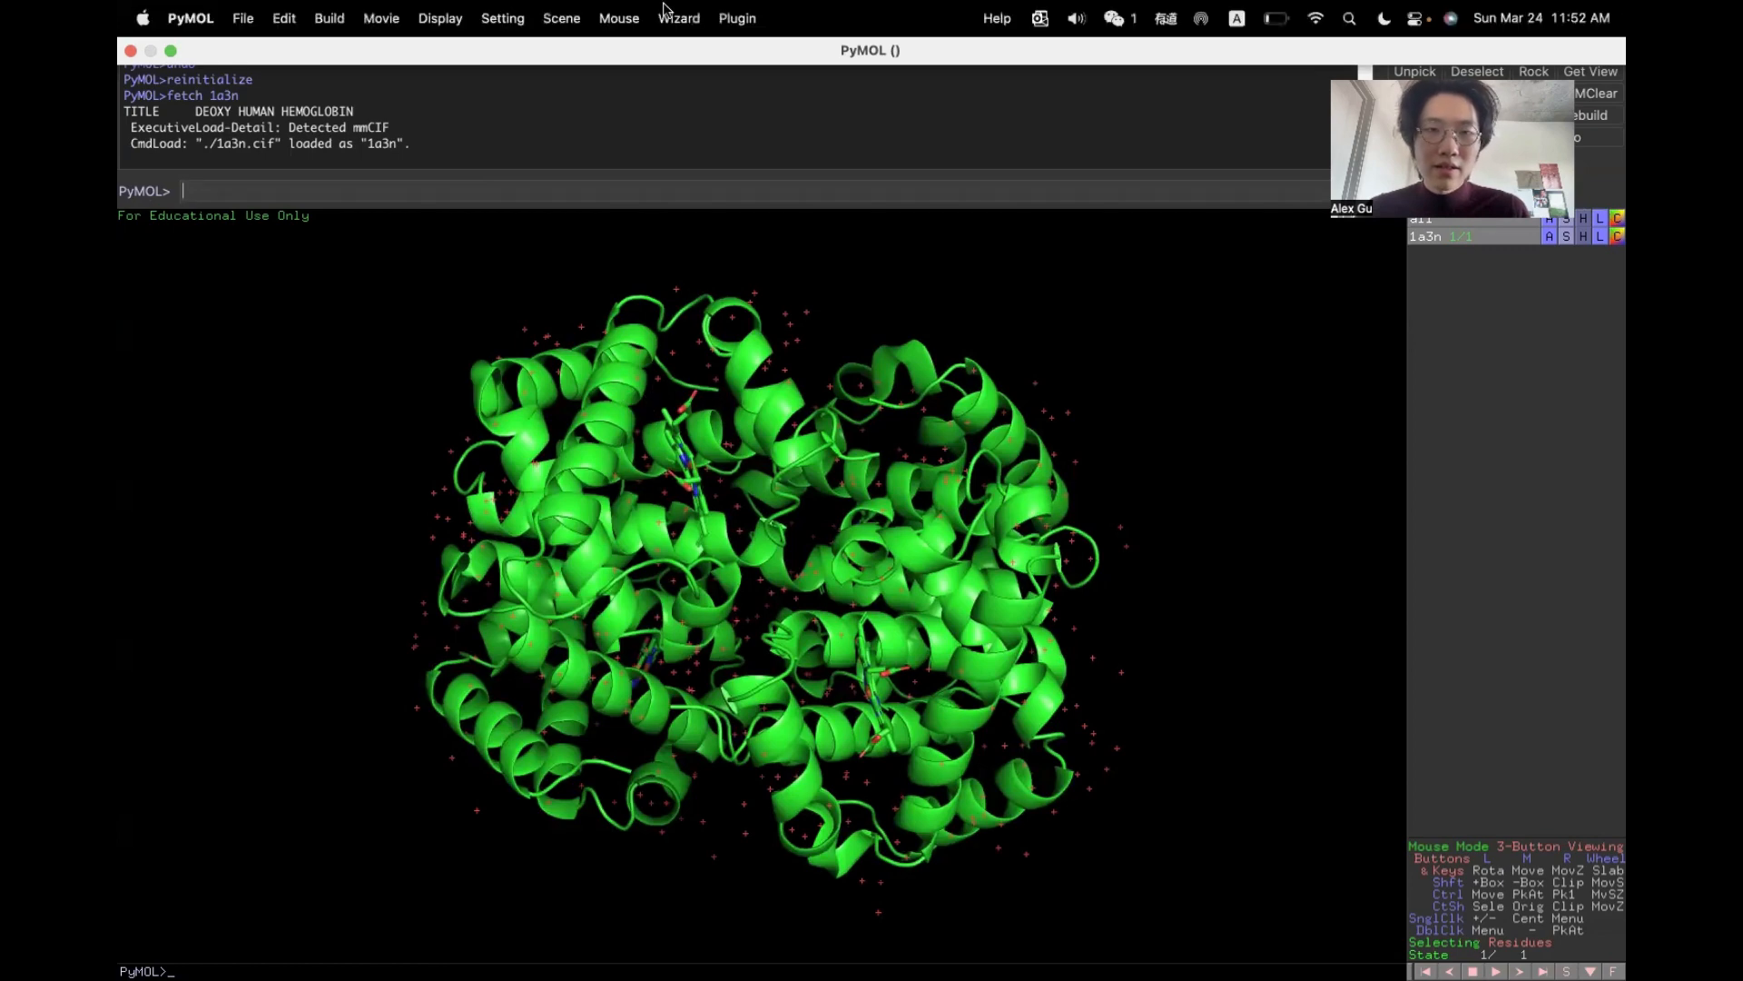
{"action": "left_click", "coordinate": [622, 10]}
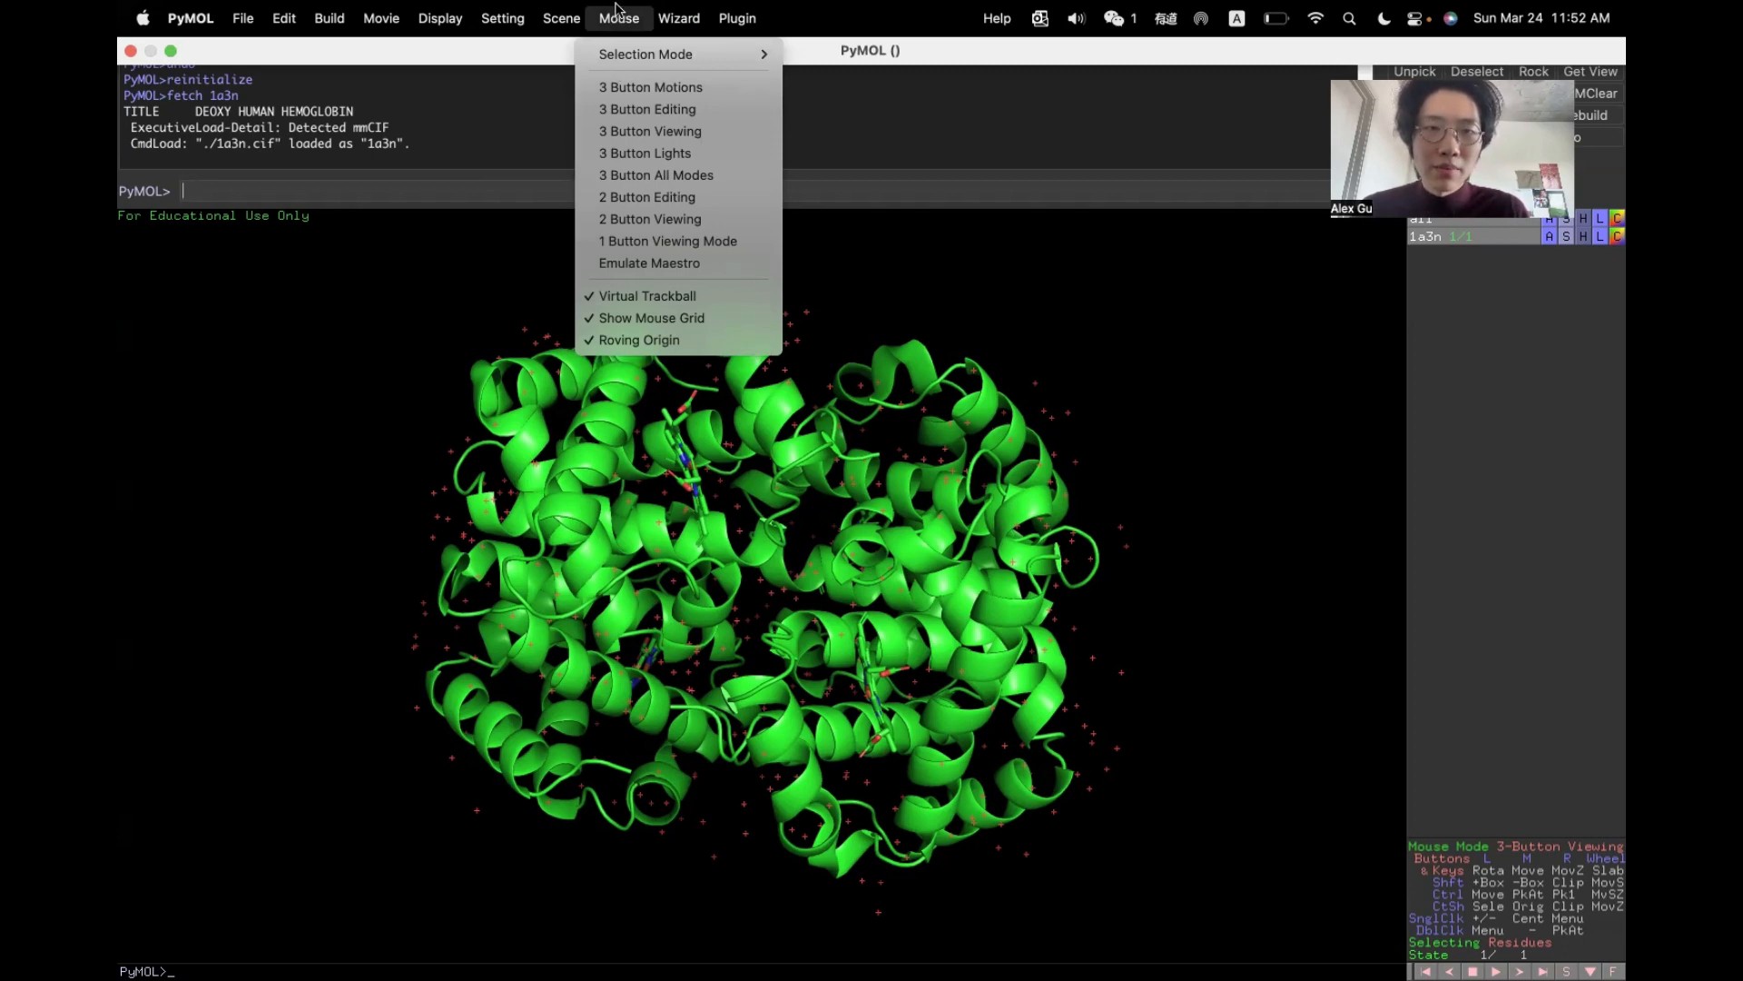
{"action": "left_click", "coordinate": [632, 110]}
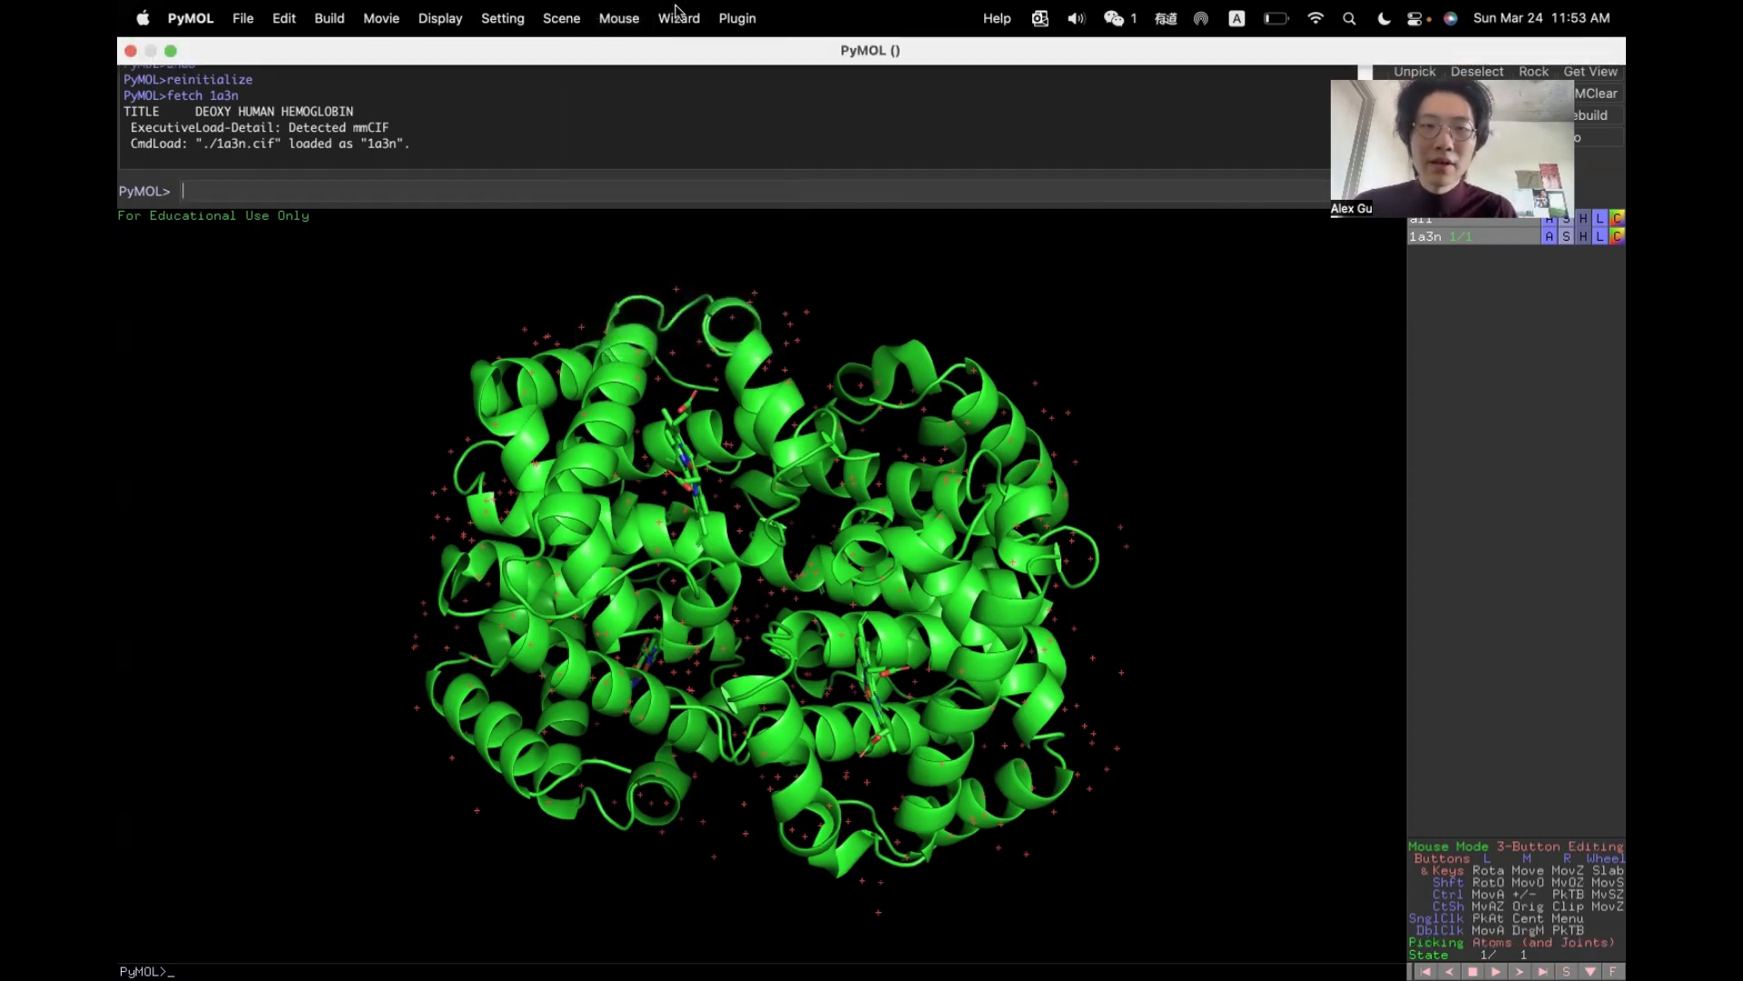
Start the Sculpting wizard and pick the alpha carbon of ASN 97 in chain A as the center atom.
{"action": "left_click", "coordinate": [676, 15]}
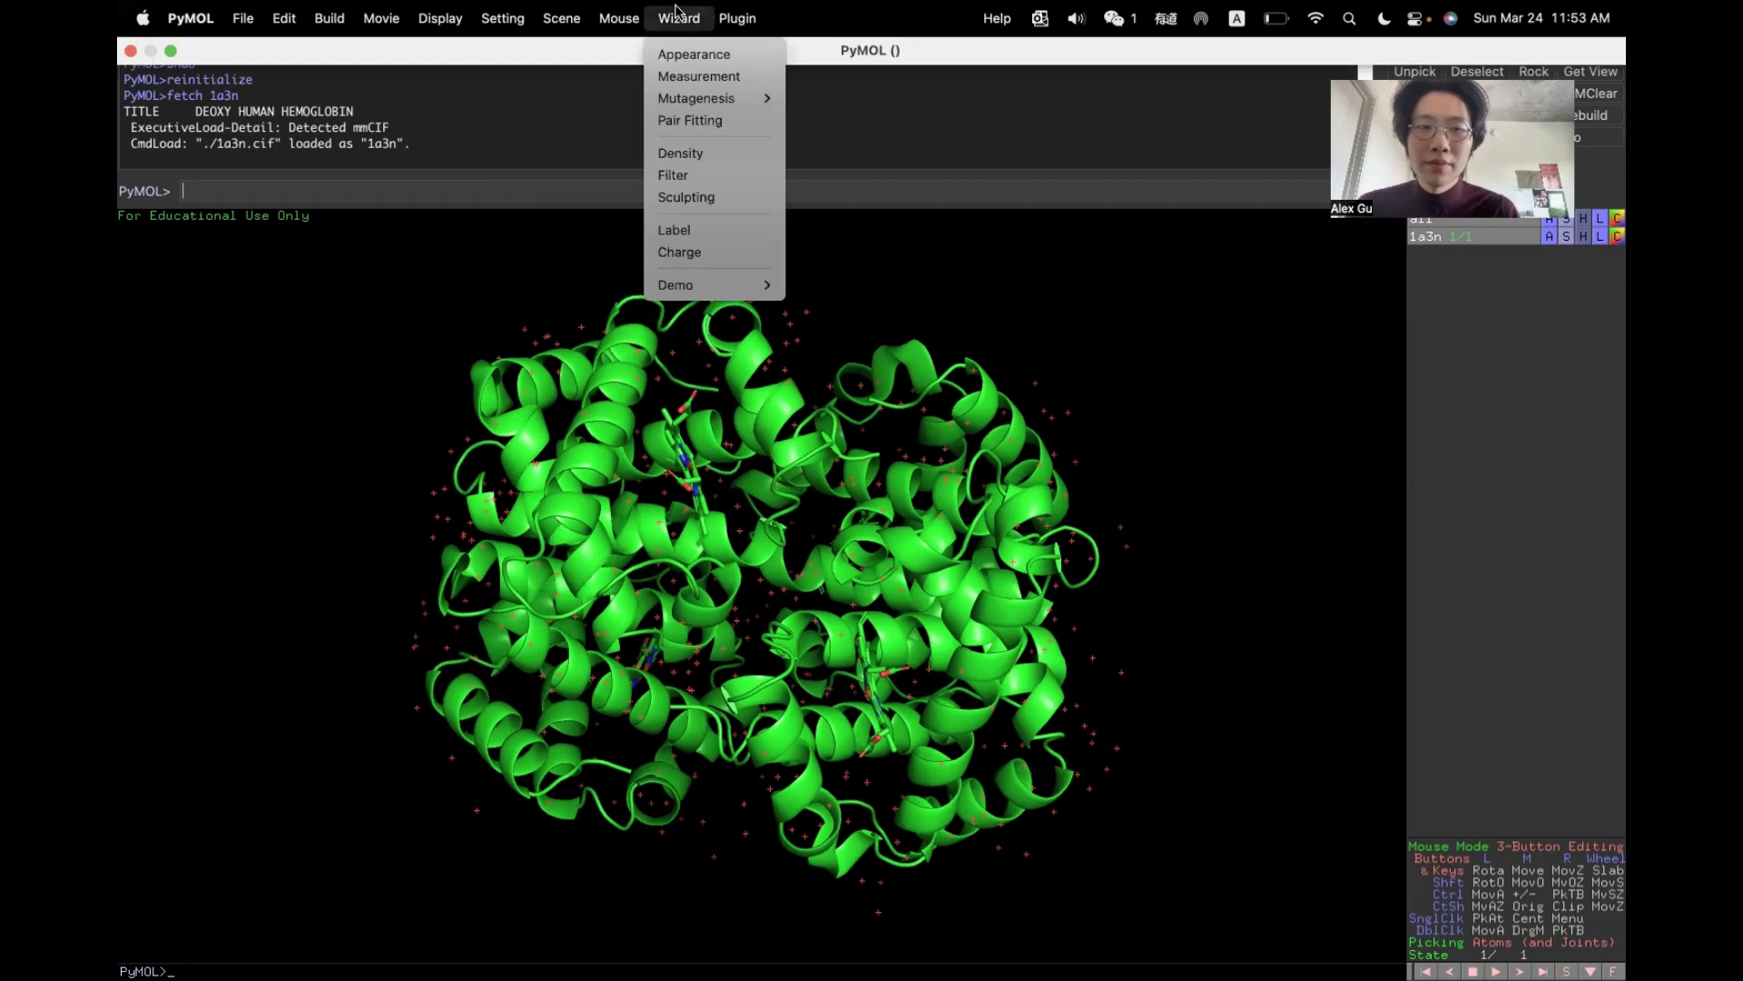
{"action": "left_click", "coordinate": [687, 197]}
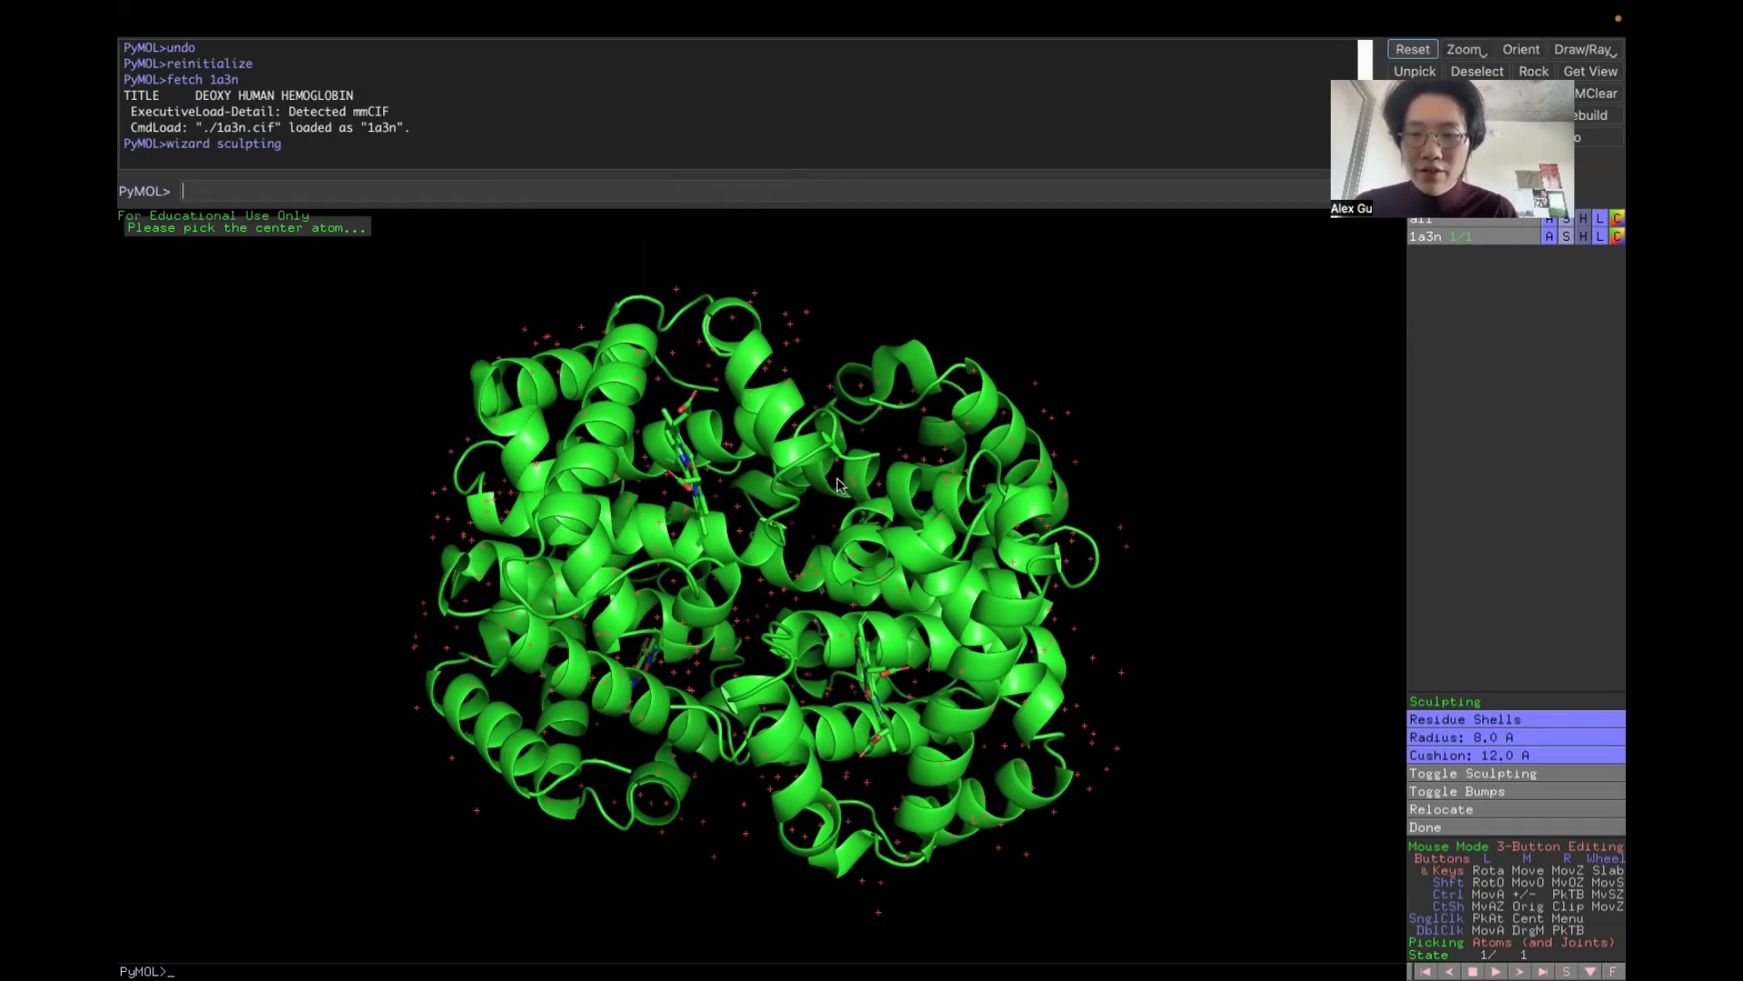
{"action": "left_click", "coordinate": [719, 540]}
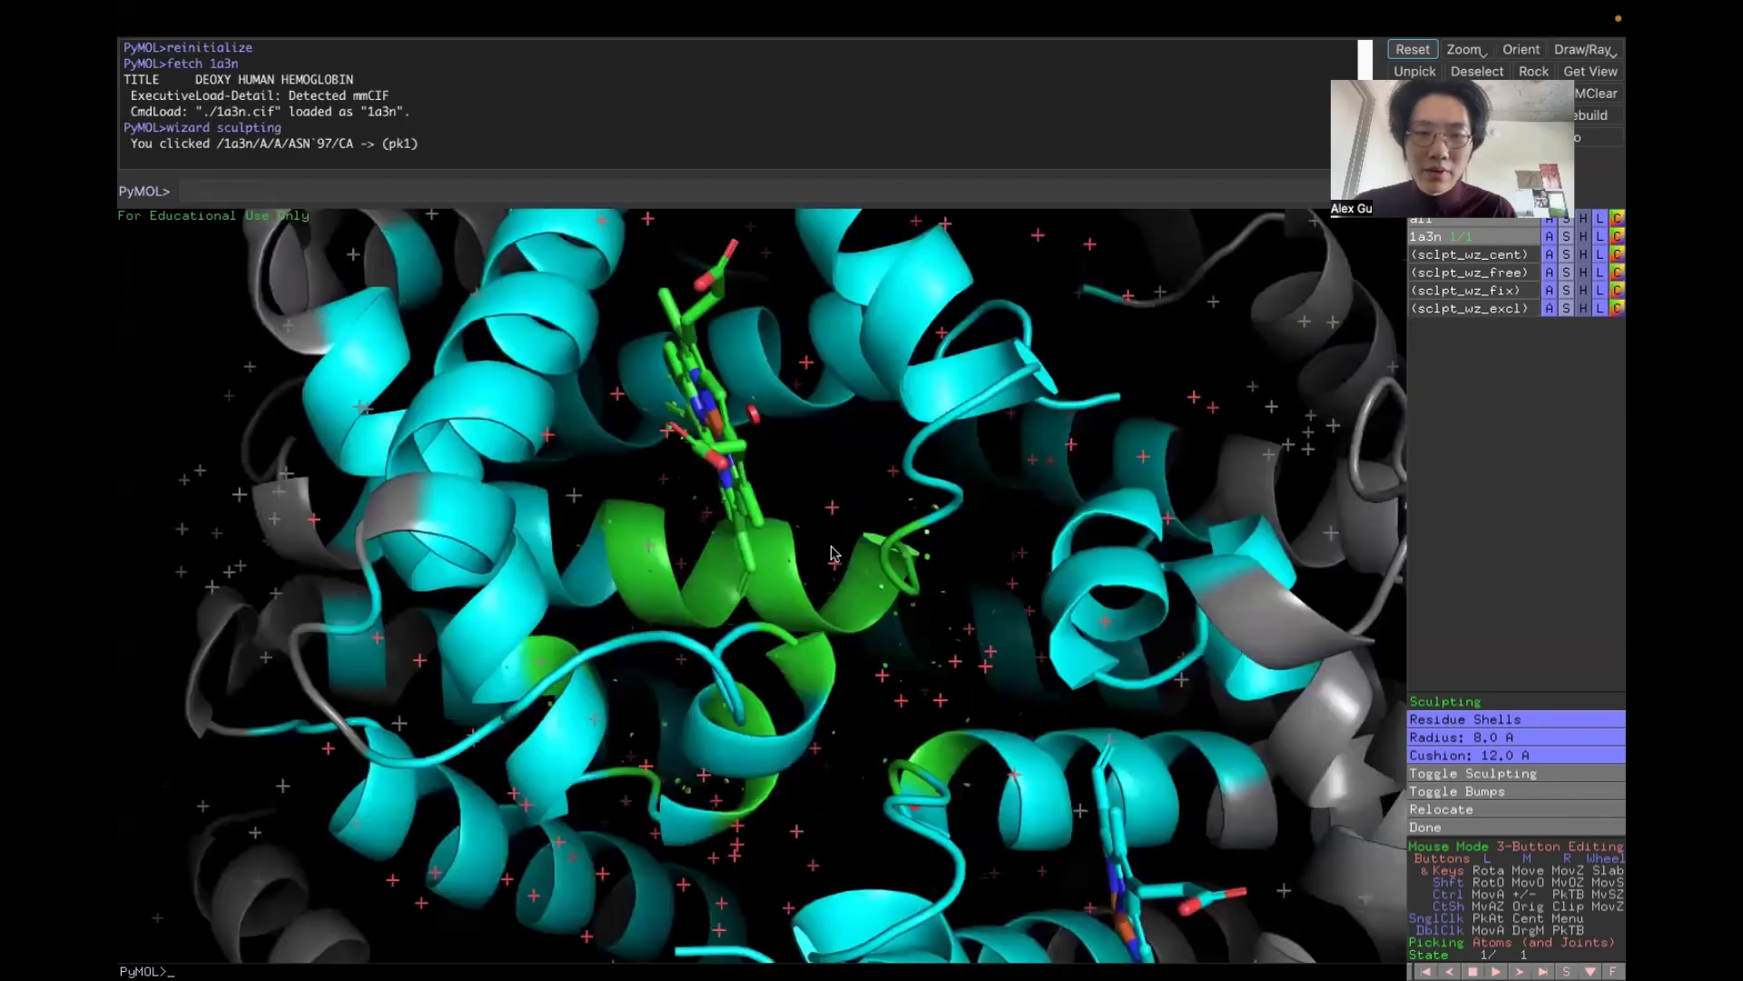
{"action": "right_click_drag", "start_coordinate": [832, 545], "coordinate": [855, 402]}
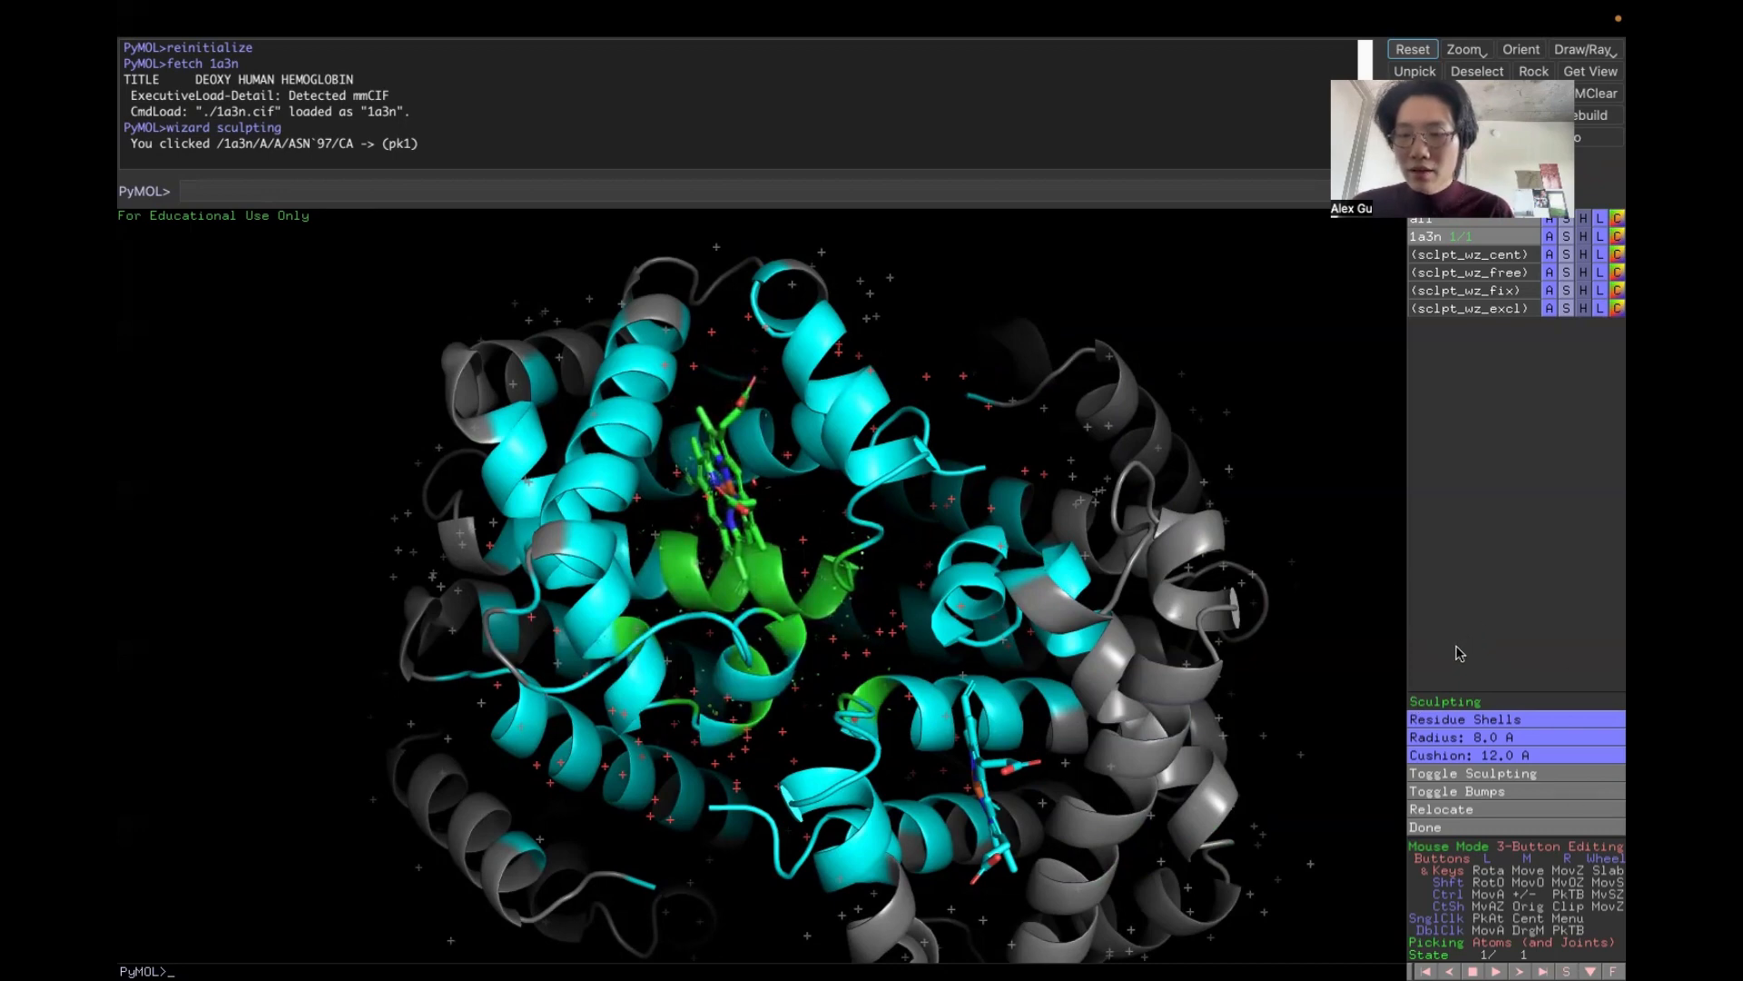
Review the Sculpting wizard's selection modes, One Residue and Residue Shells, without changing the current choice.
{"action": "left_click", "coordinate": [1455, 720]}
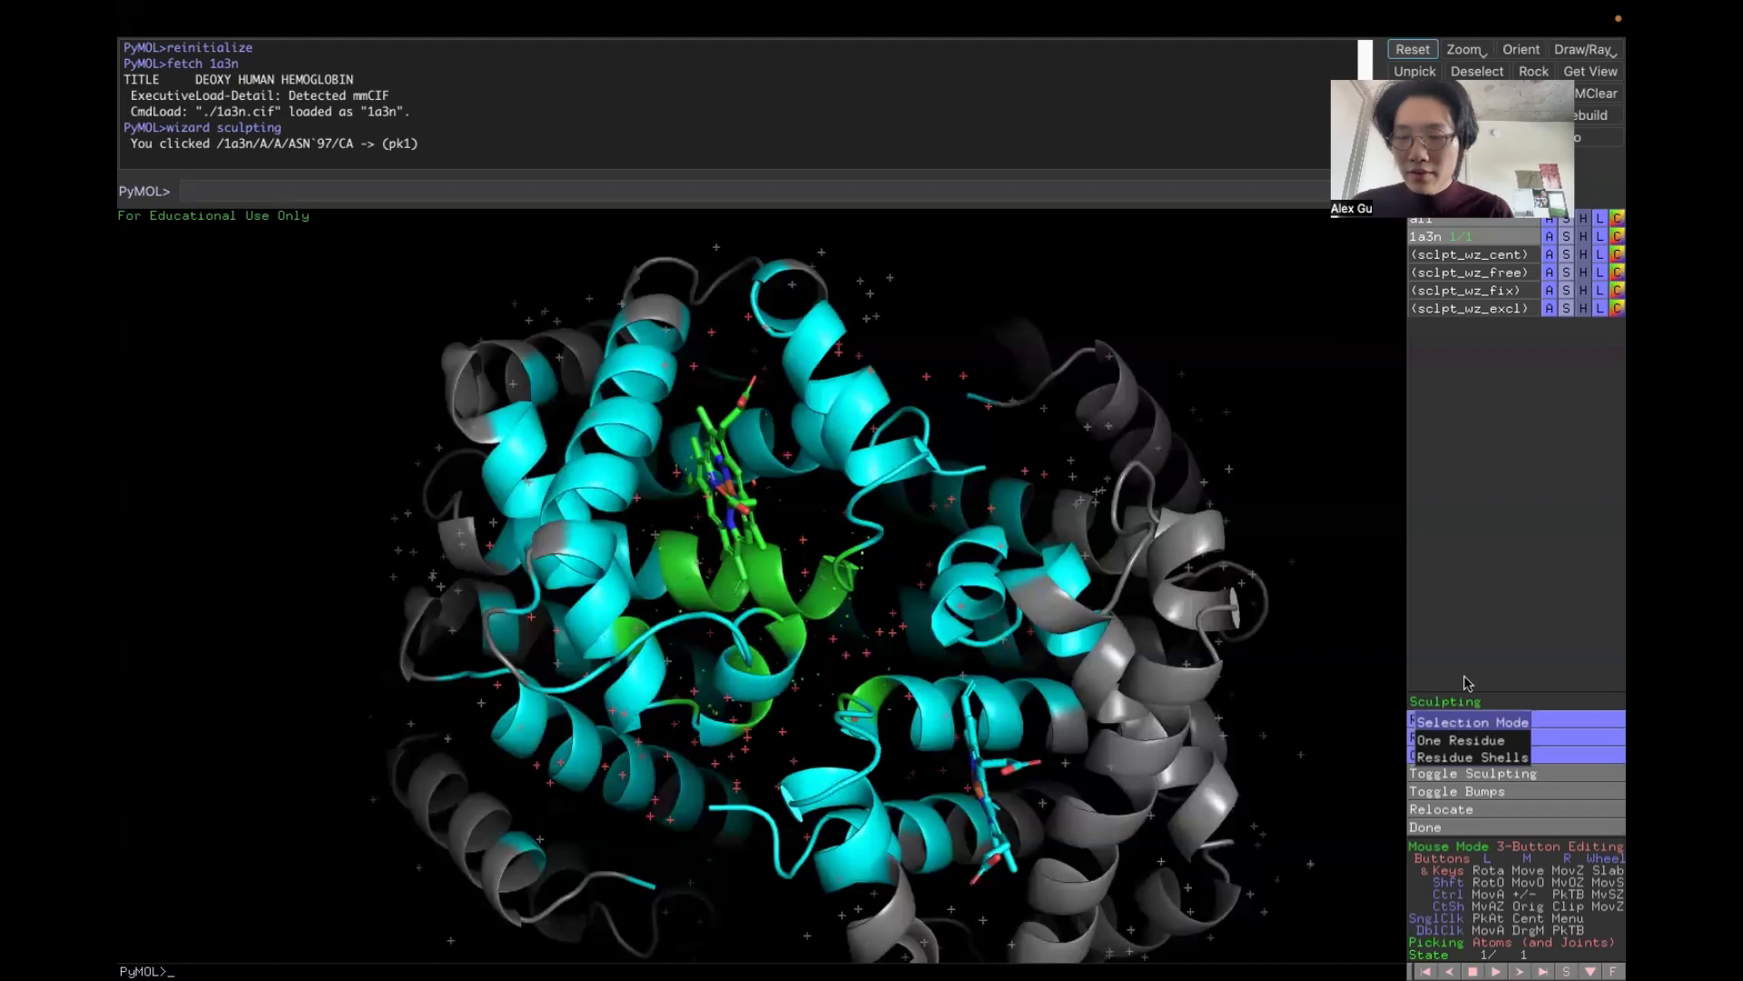
{"action": "left_click", "coordinate": [1468, 683]}
{"action": "left_click", "coordinate": [1462, 720]}
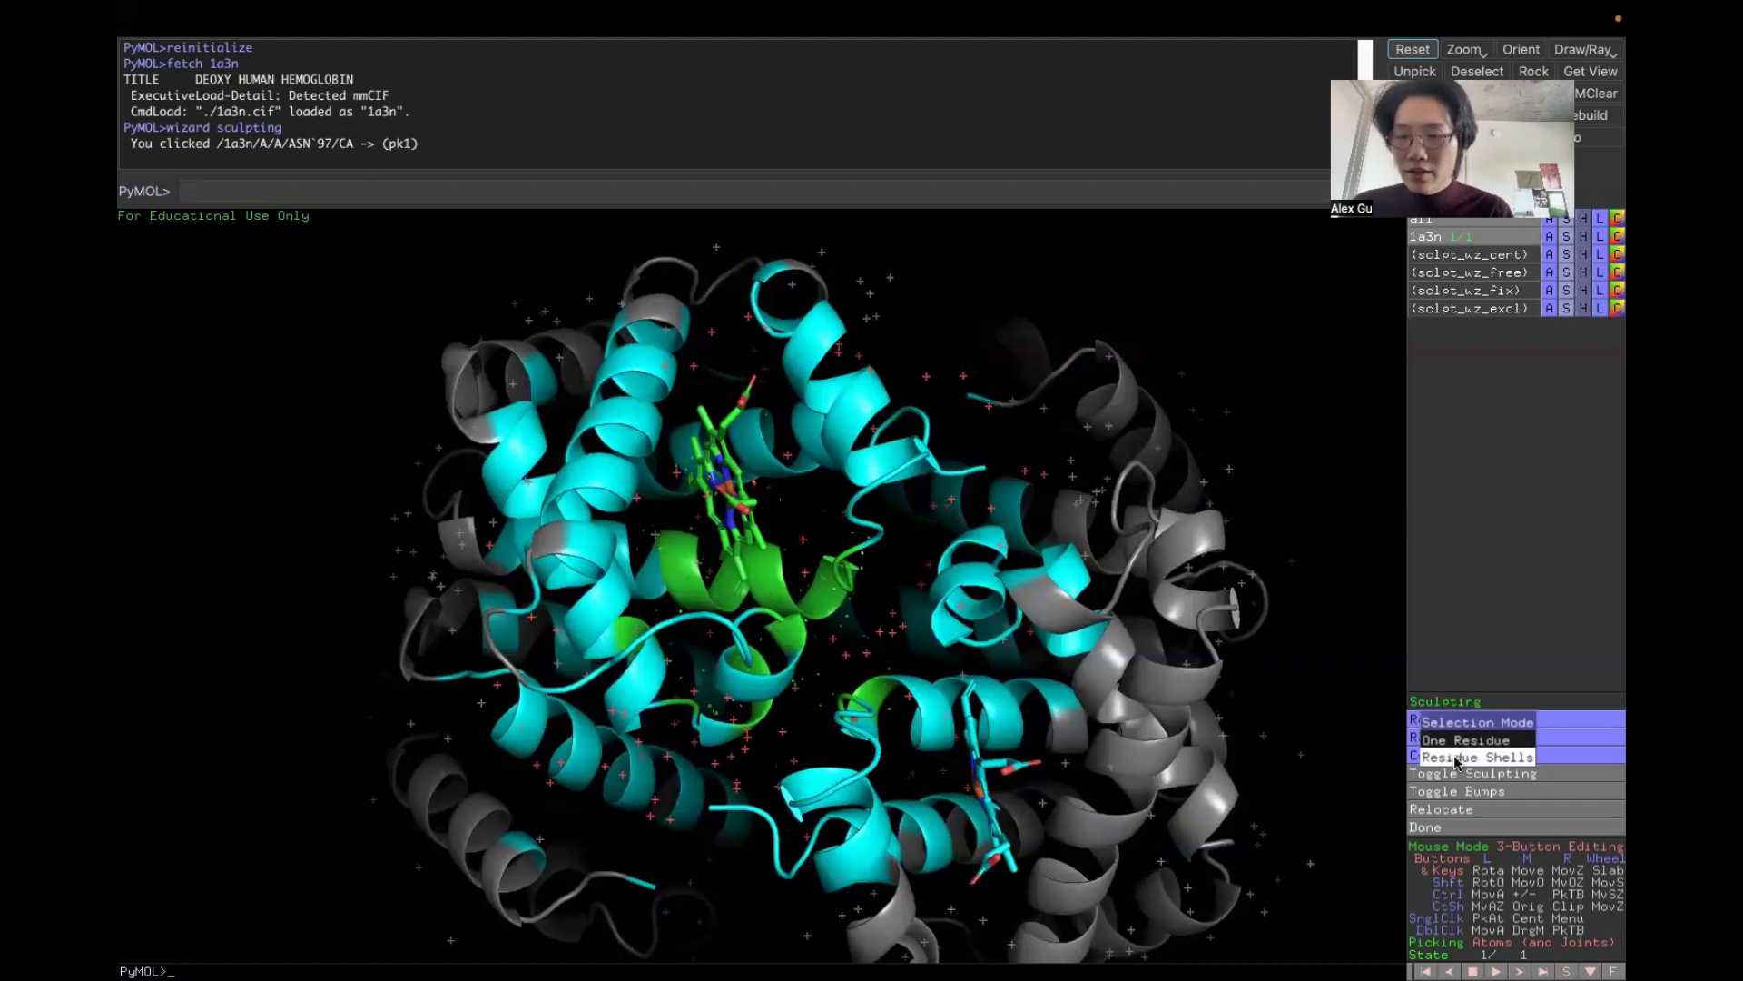
{"action": "left_click", "coordinate": [1464, 686]}
{"action": "left_click", "coordinate": [1445, 722]}
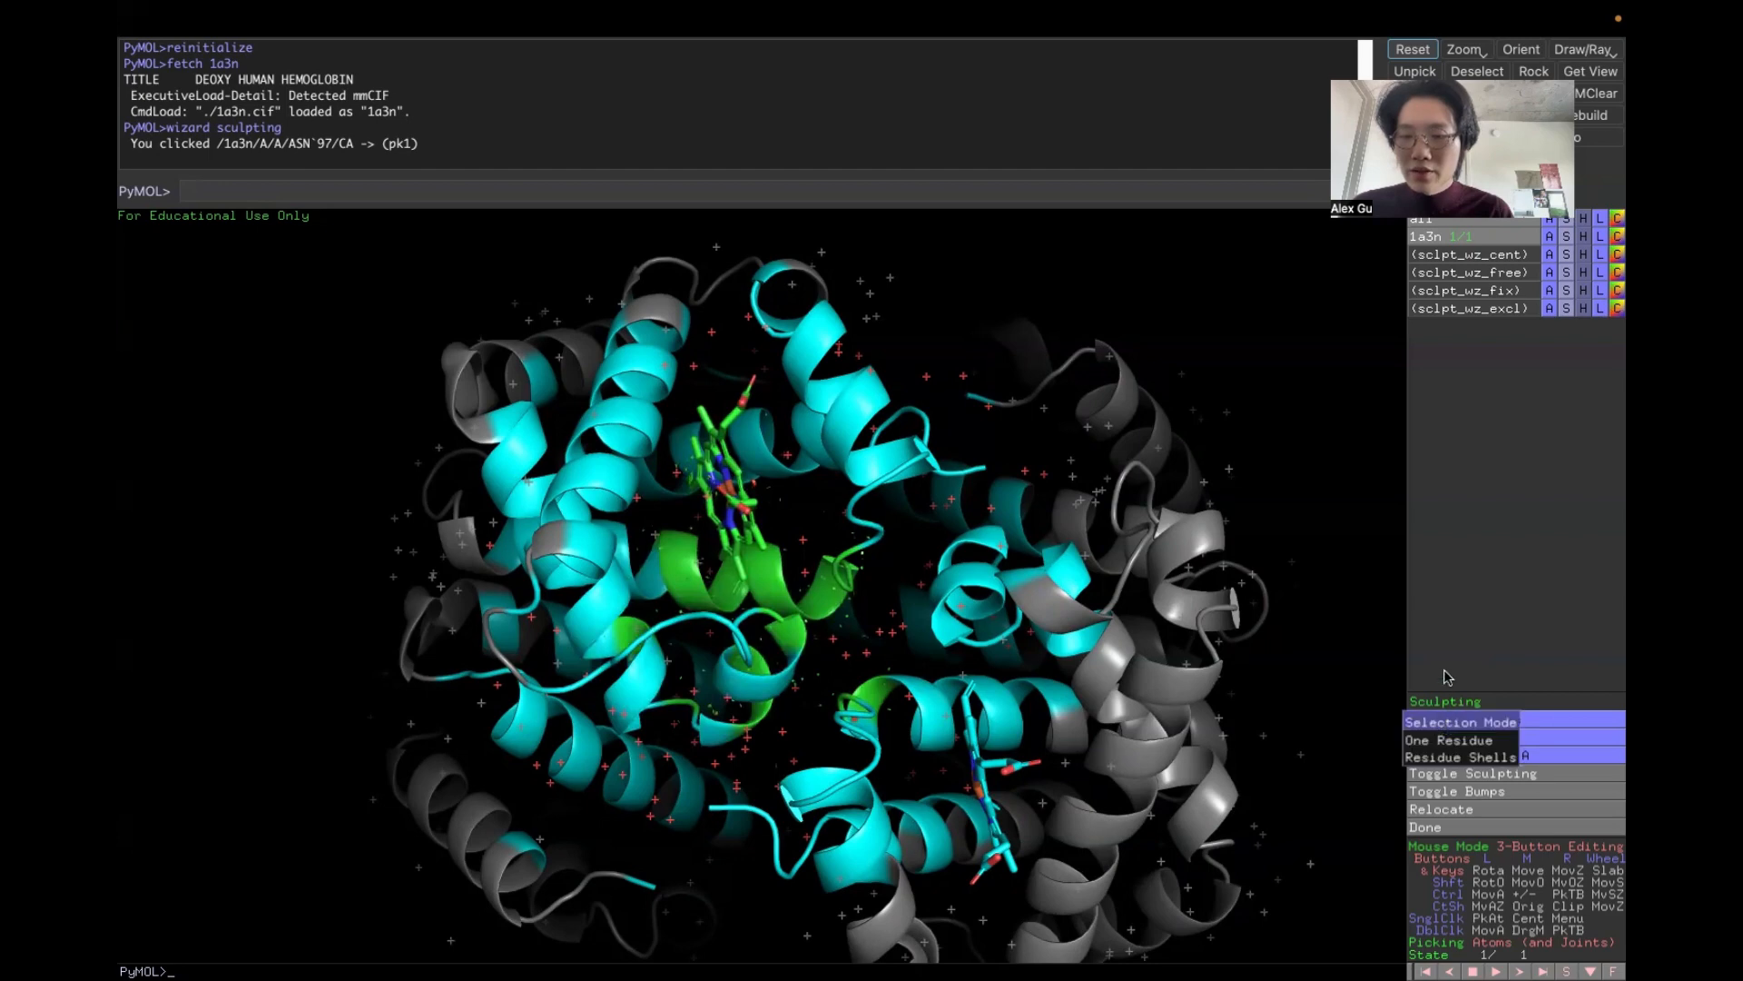
{"action": "left_click", "coordinate": [1449, 676]}
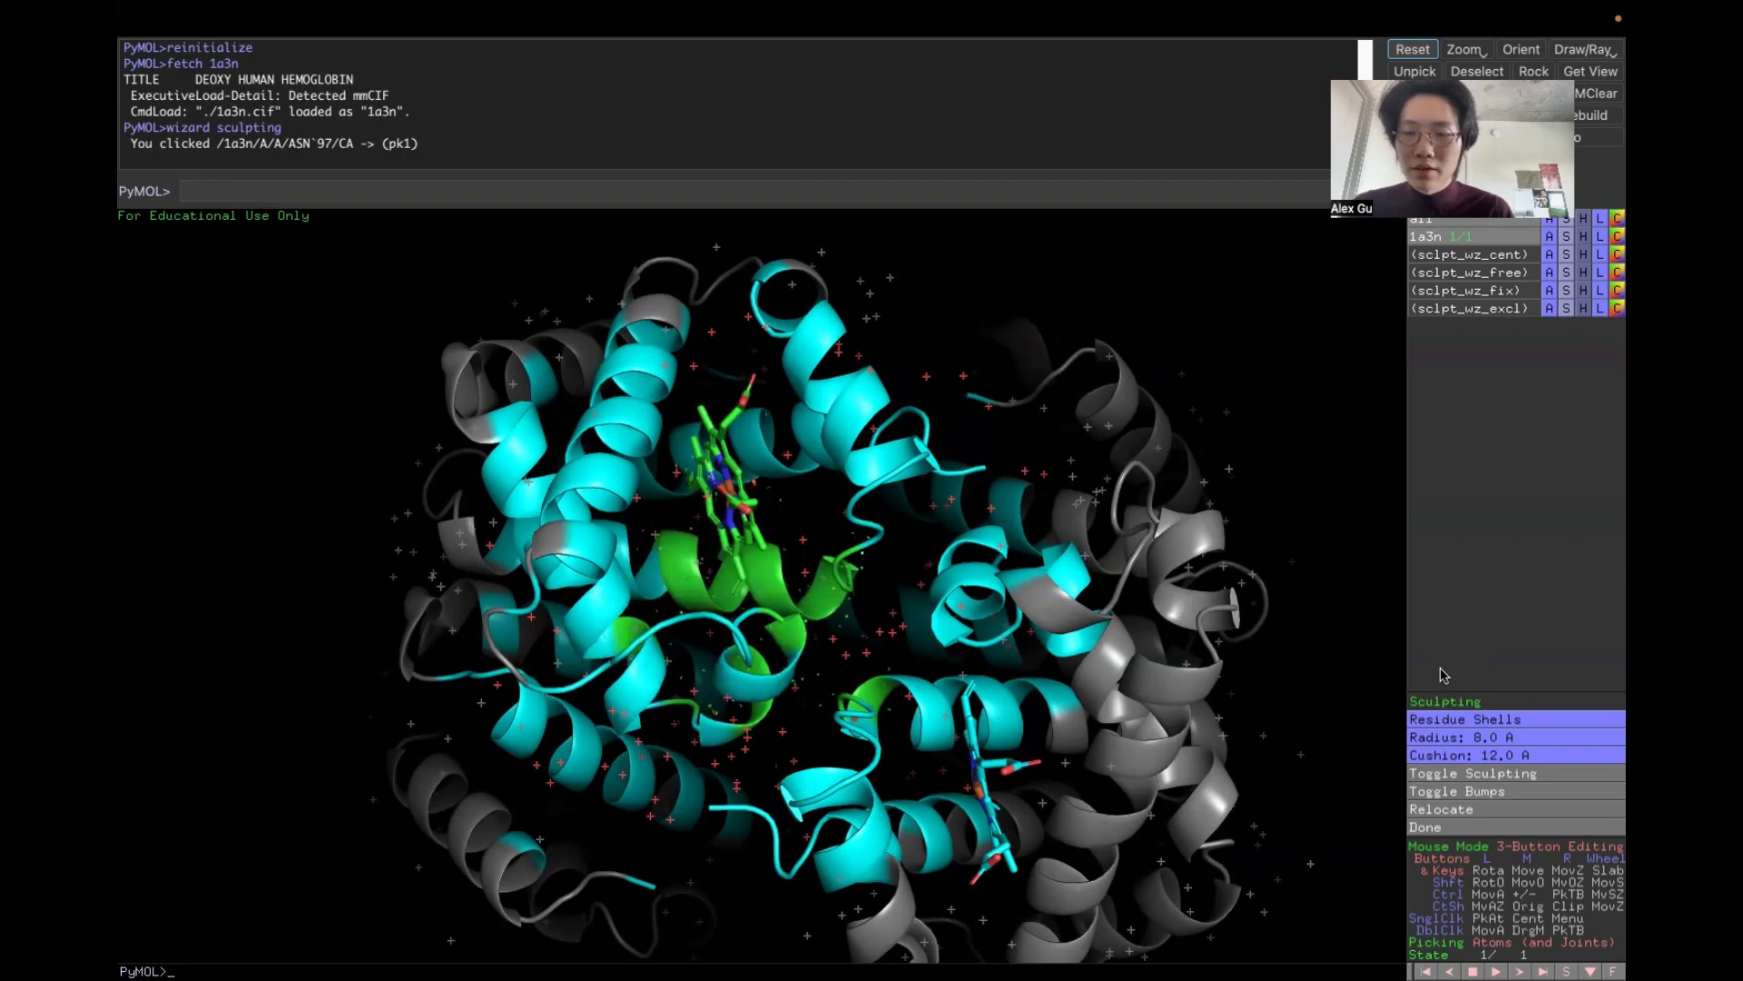
{"action": "left_click", "coordinate": [1443, 720]}
{"action": "left_click", "coordinate": [1441, 669]}
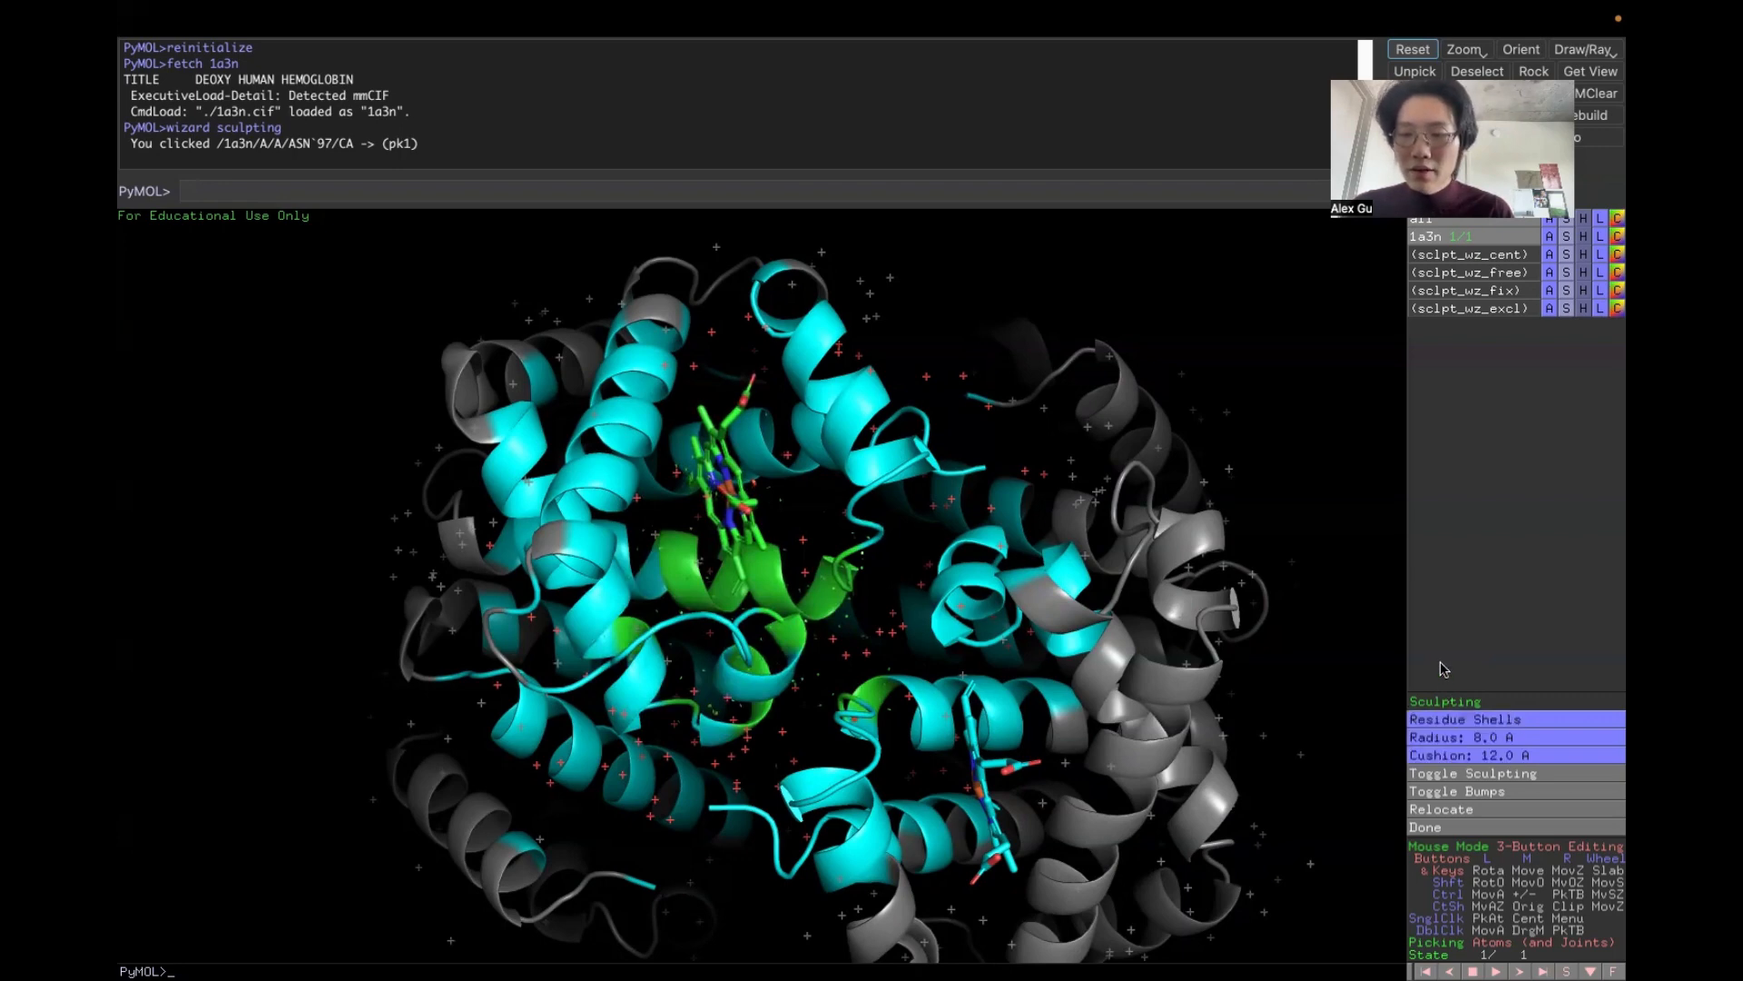
Try a 4.0 Å radius for the mobile atom sphere and set it back to 8.0 Å.
{"action": "left_click", "coordinate": [1436, 737]}
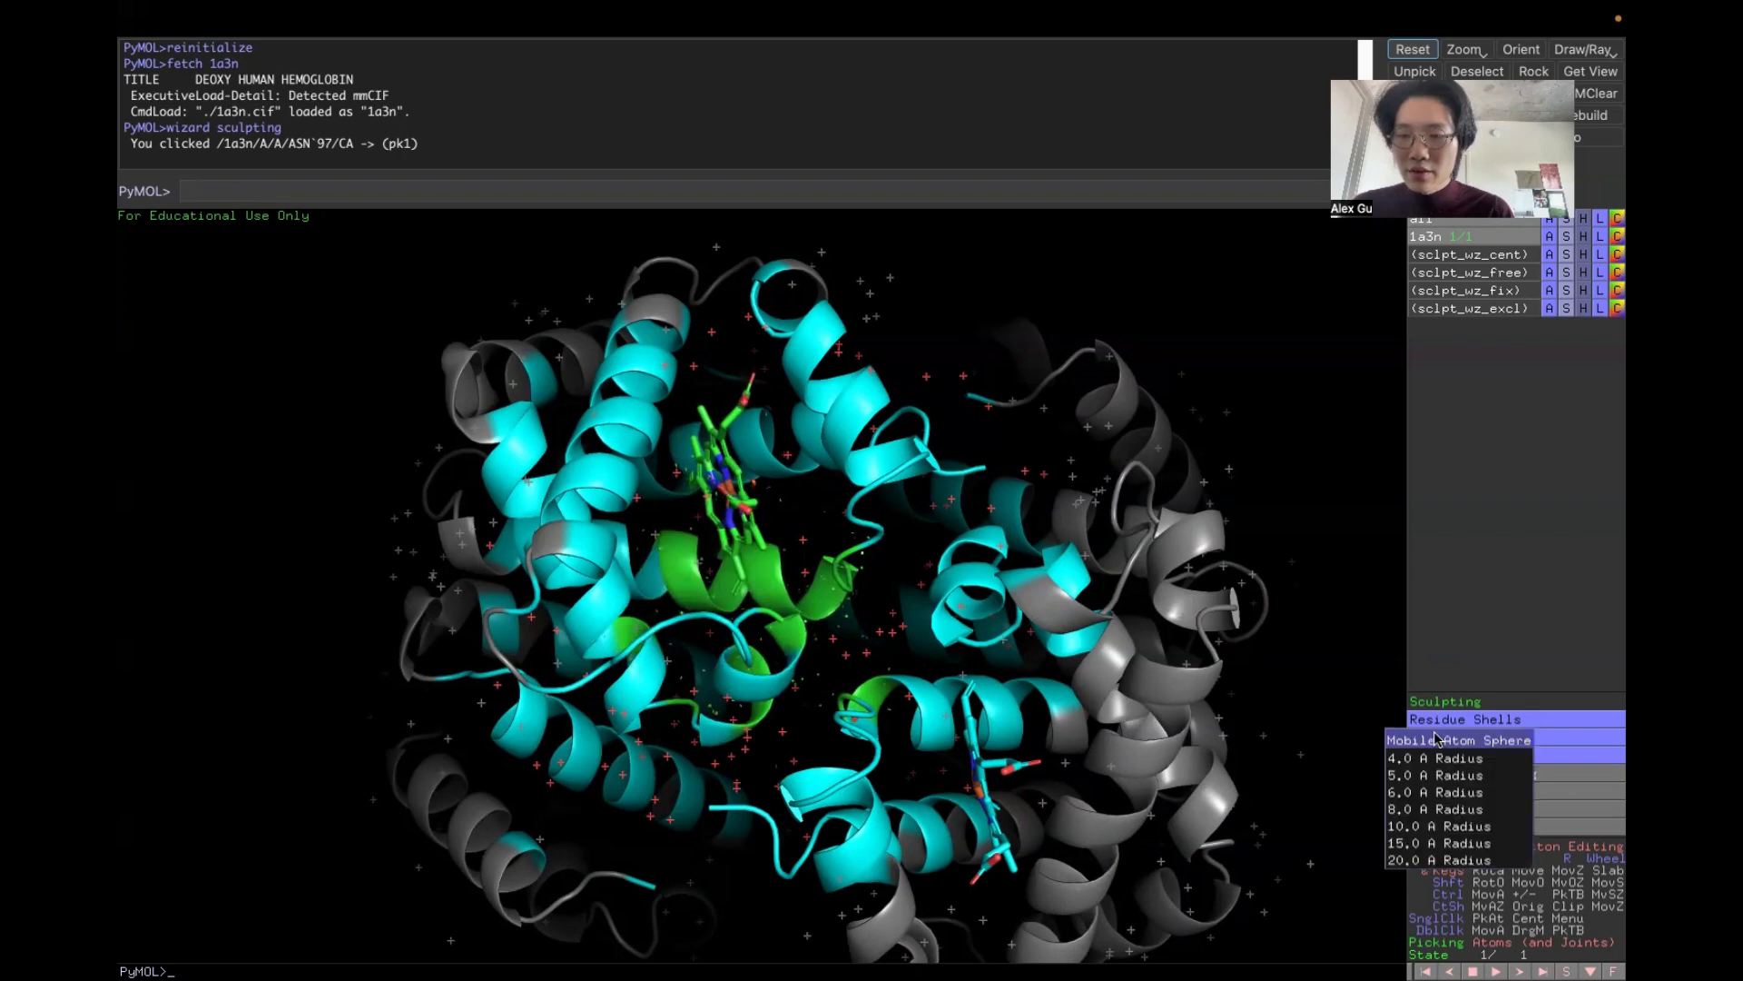
{"action": "left_click", "coordinate": [1435, 738]}
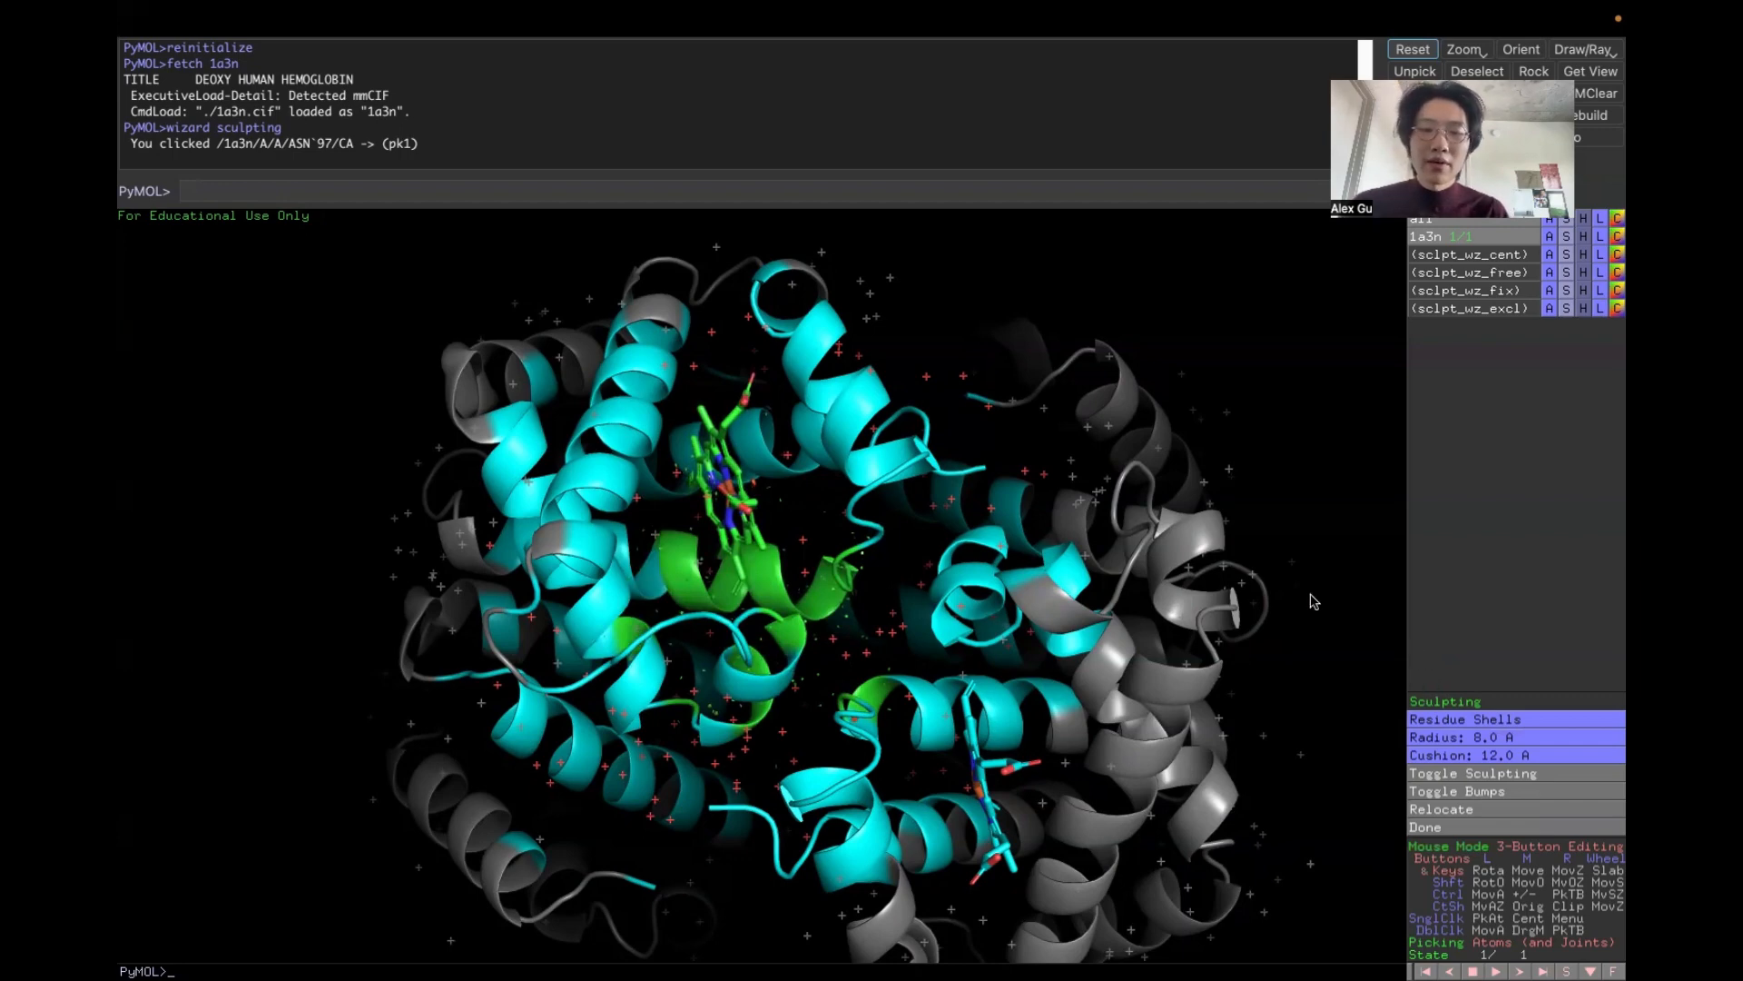
{"action": "left_click", "coordinate": [1452, 740]}
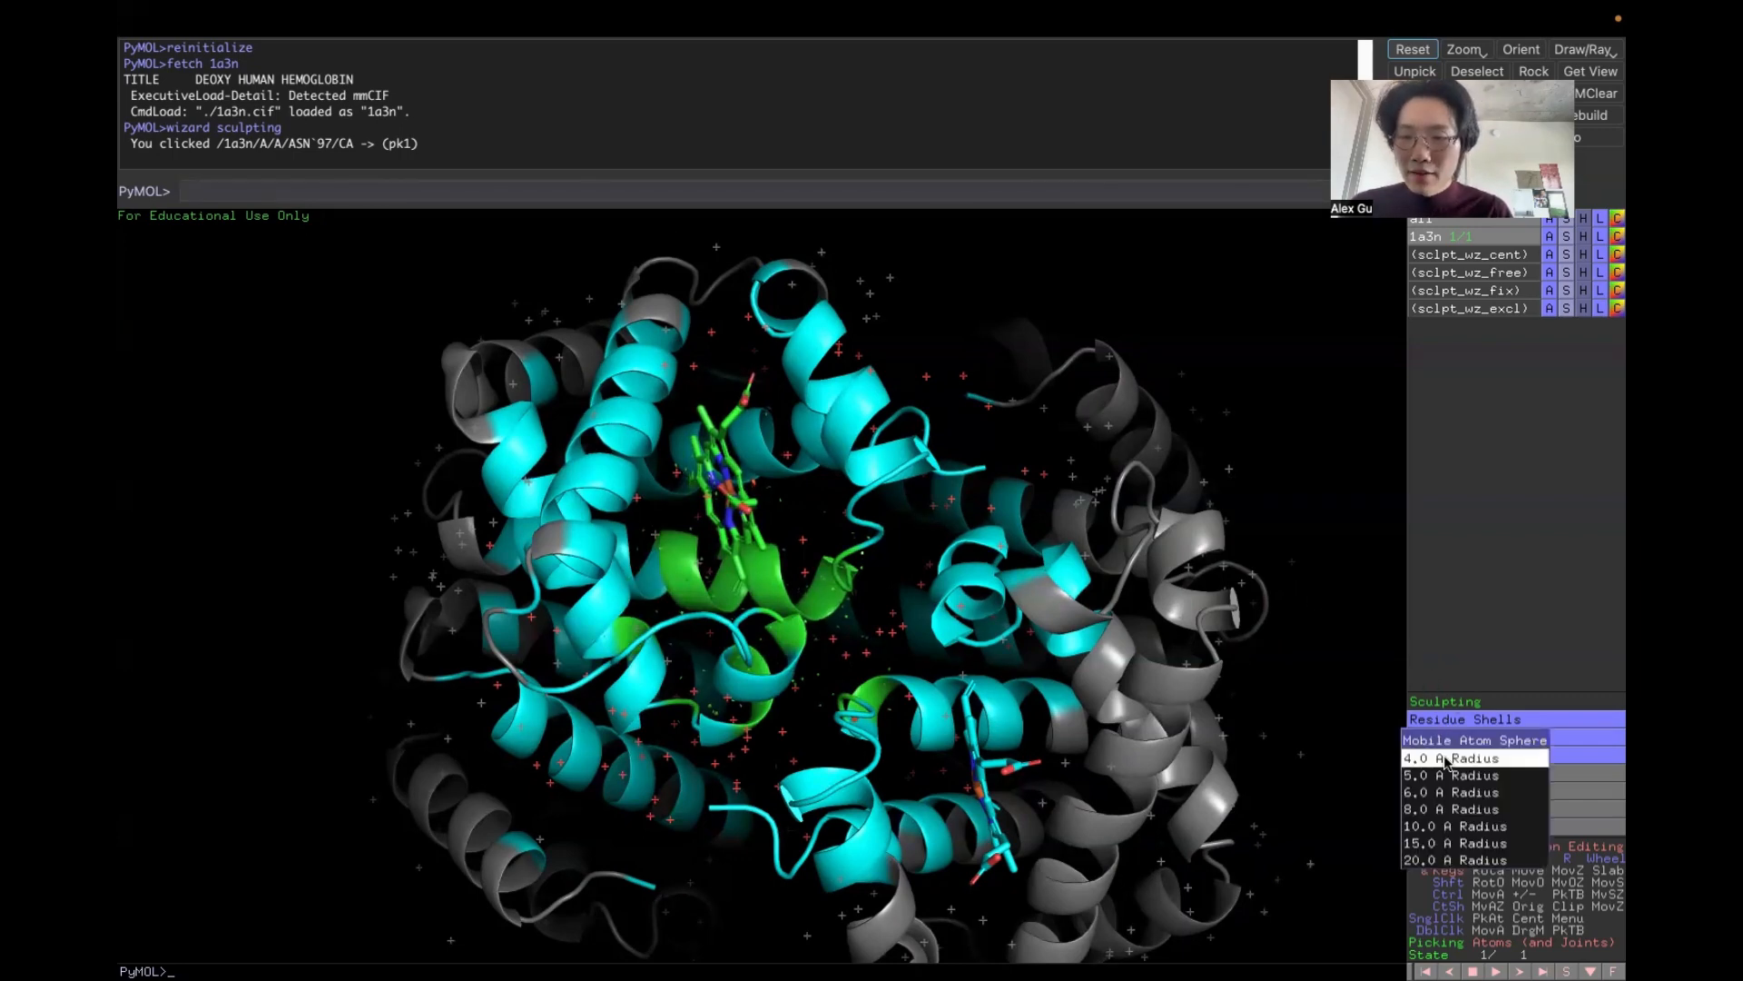
{"action": "left_click", "coordinate": [1447, 759]}
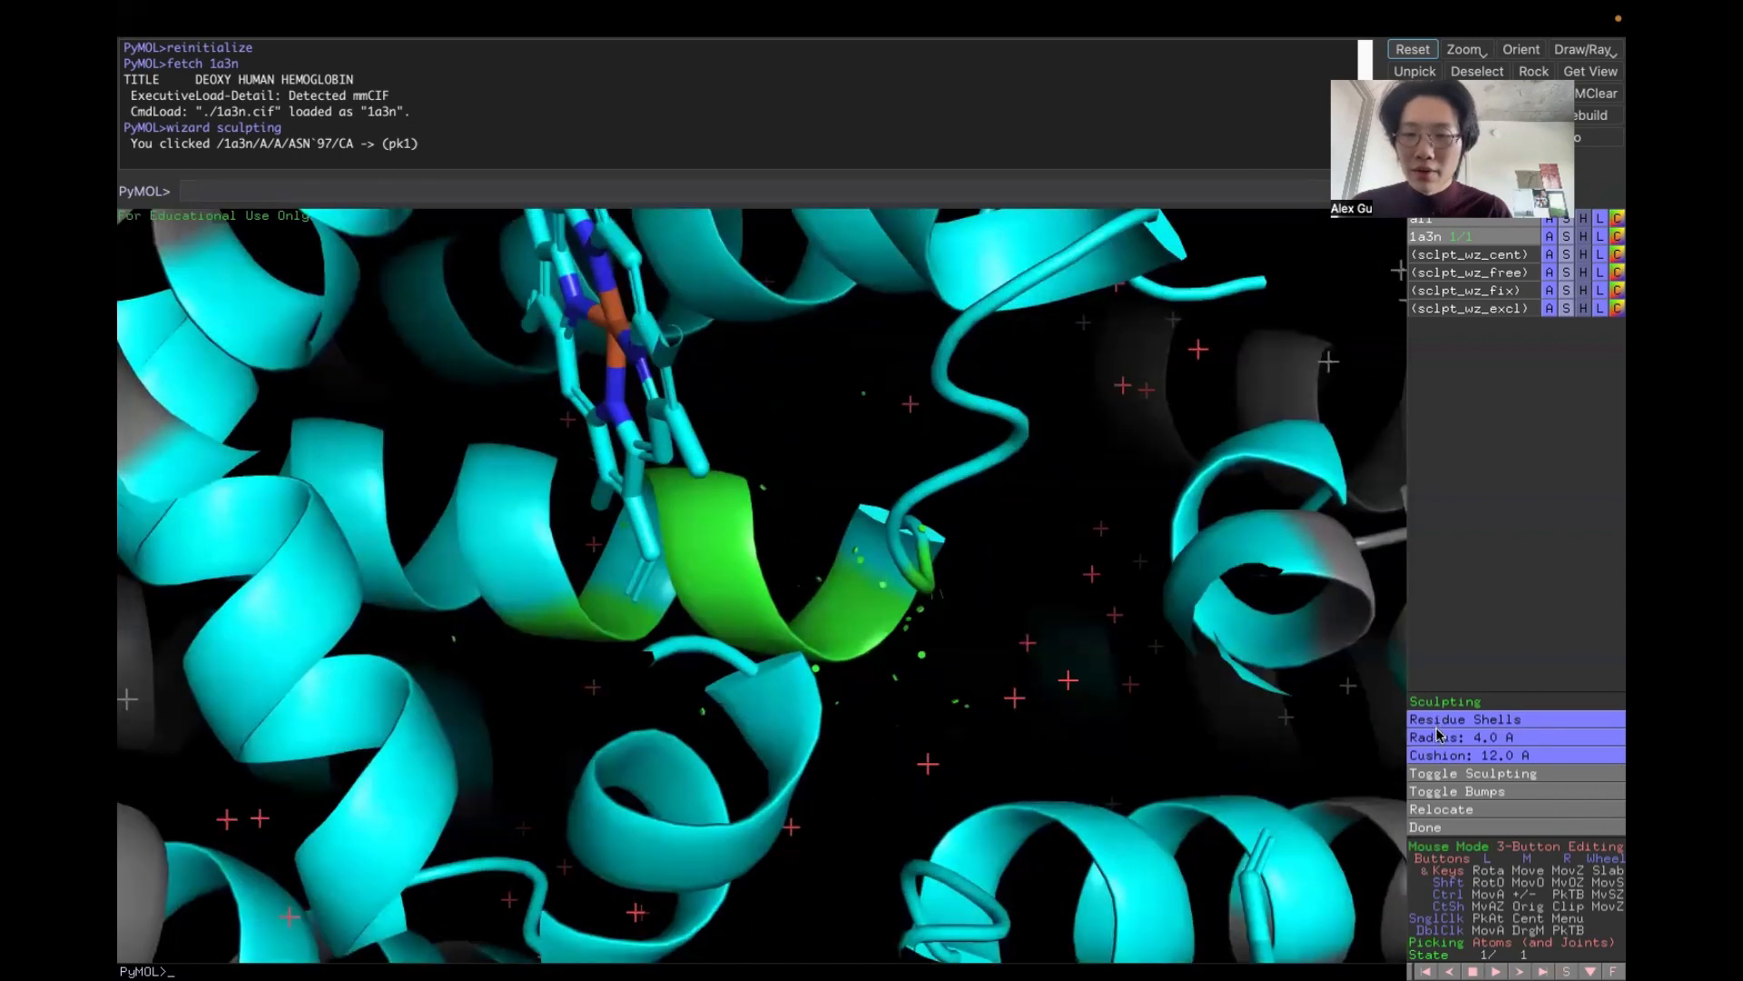
{"action": "left_click", "coordinate": [1437, 735]}
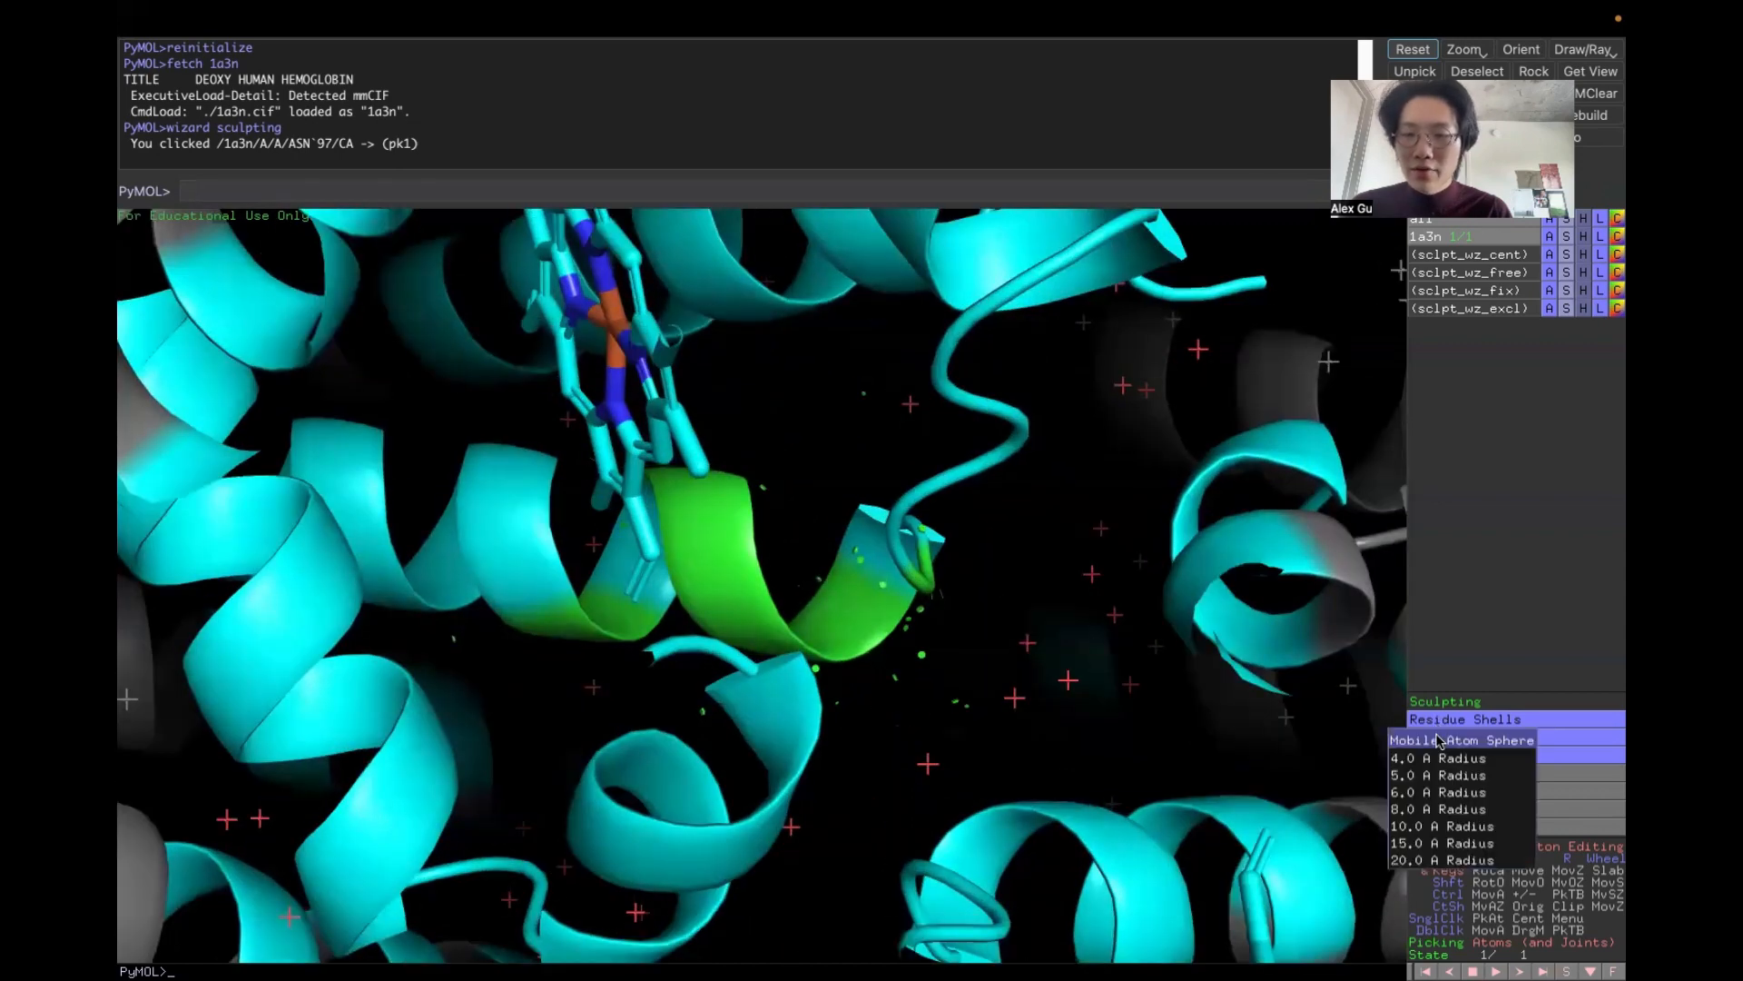
{"action": "left_click", "coordinate": [1430, 808]}
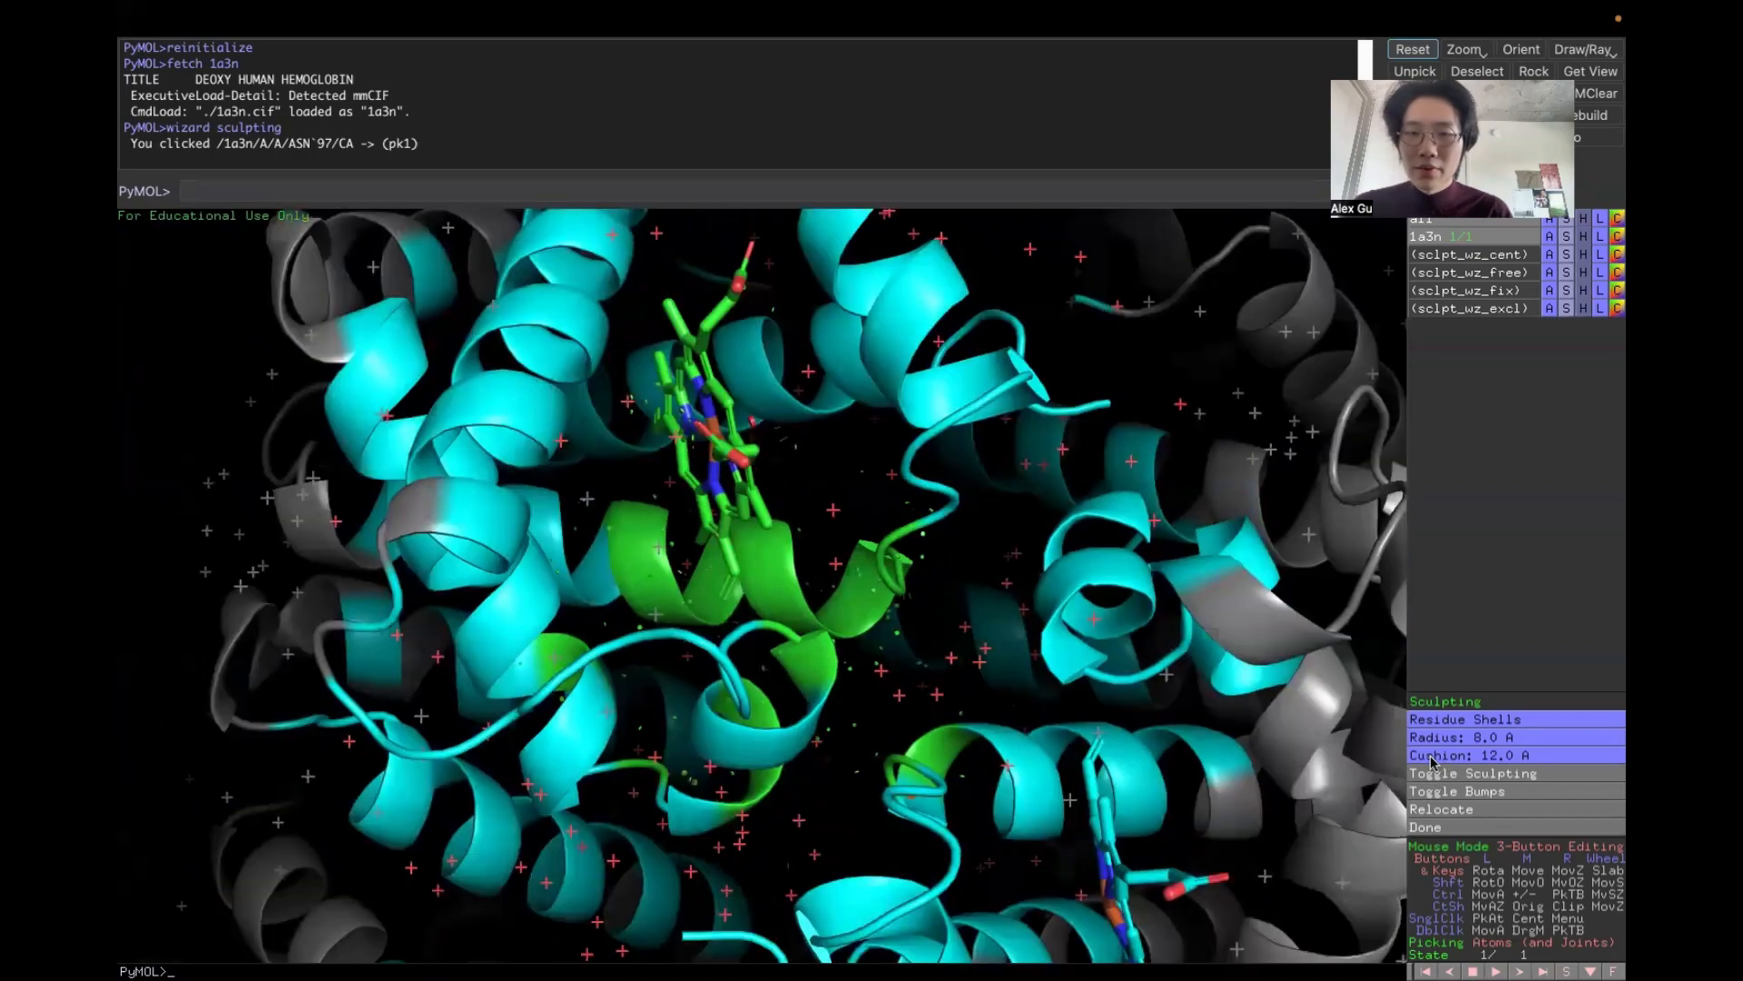
Try a 2.0 Å fixed atom cushion around the mobile region and set it back to 12.0 Å.
{"action": "right_click_drag", "start_coordinate": [1051, 661], "coordinate": [1049, 685]}
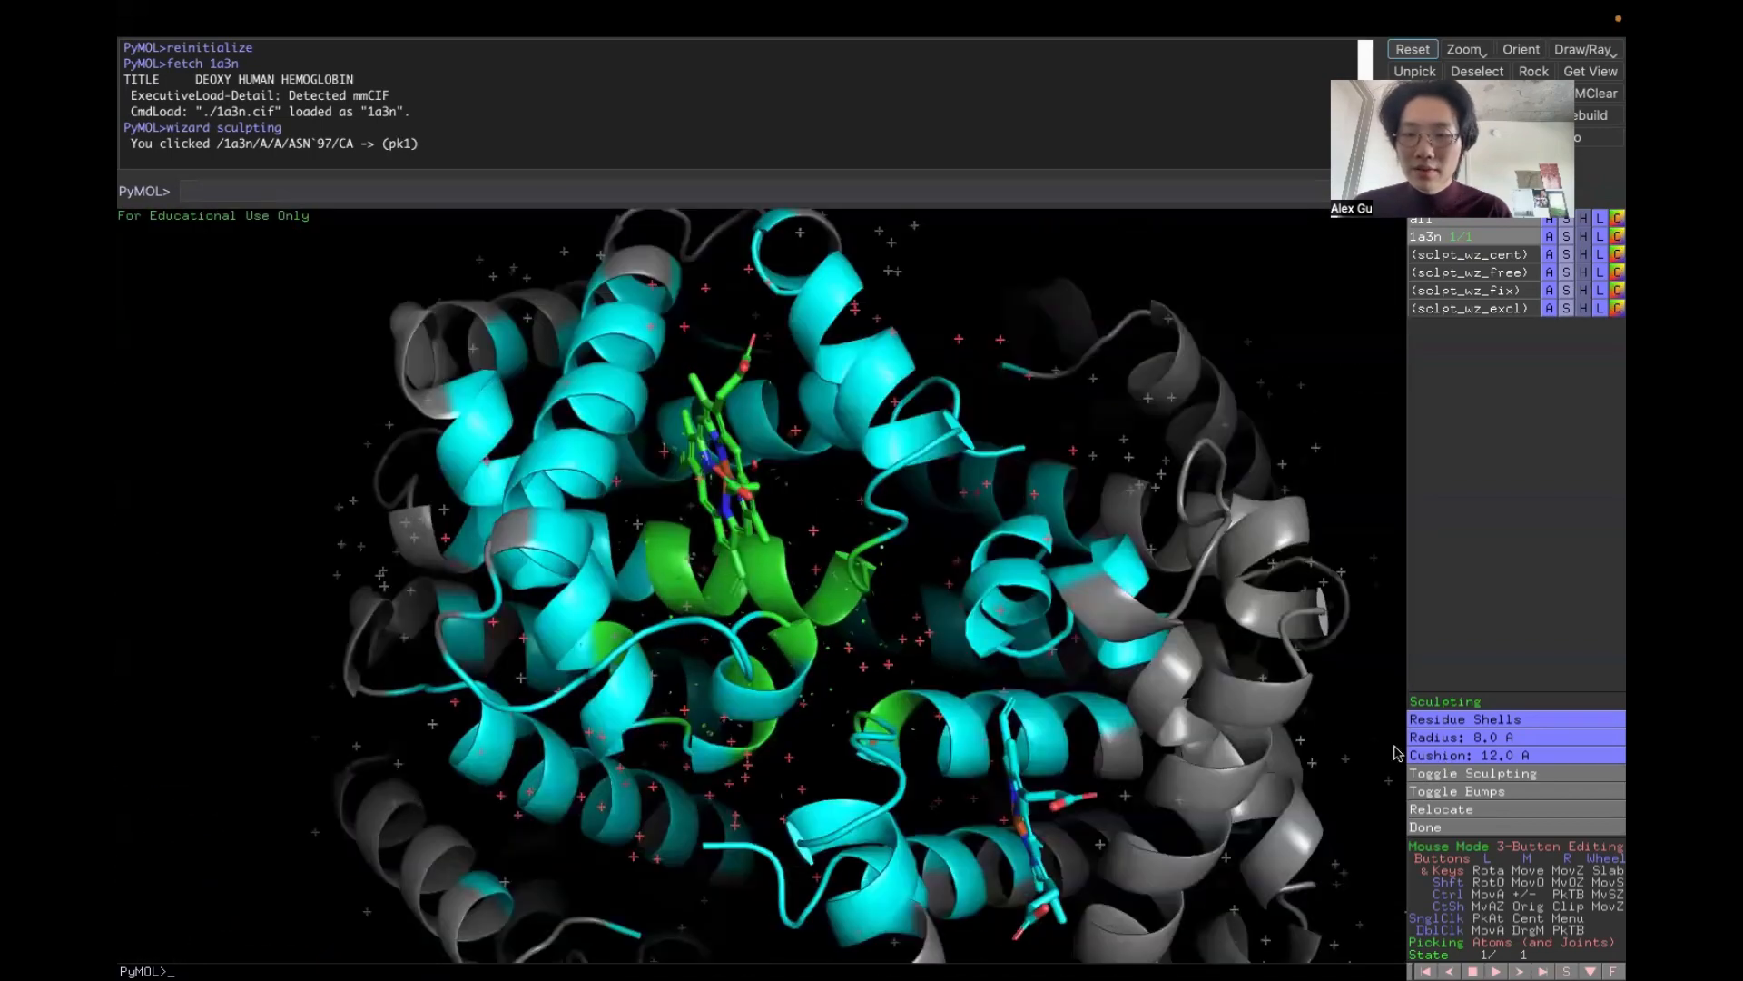
{"action": "left_click", "coordinate": [1416, 756]}
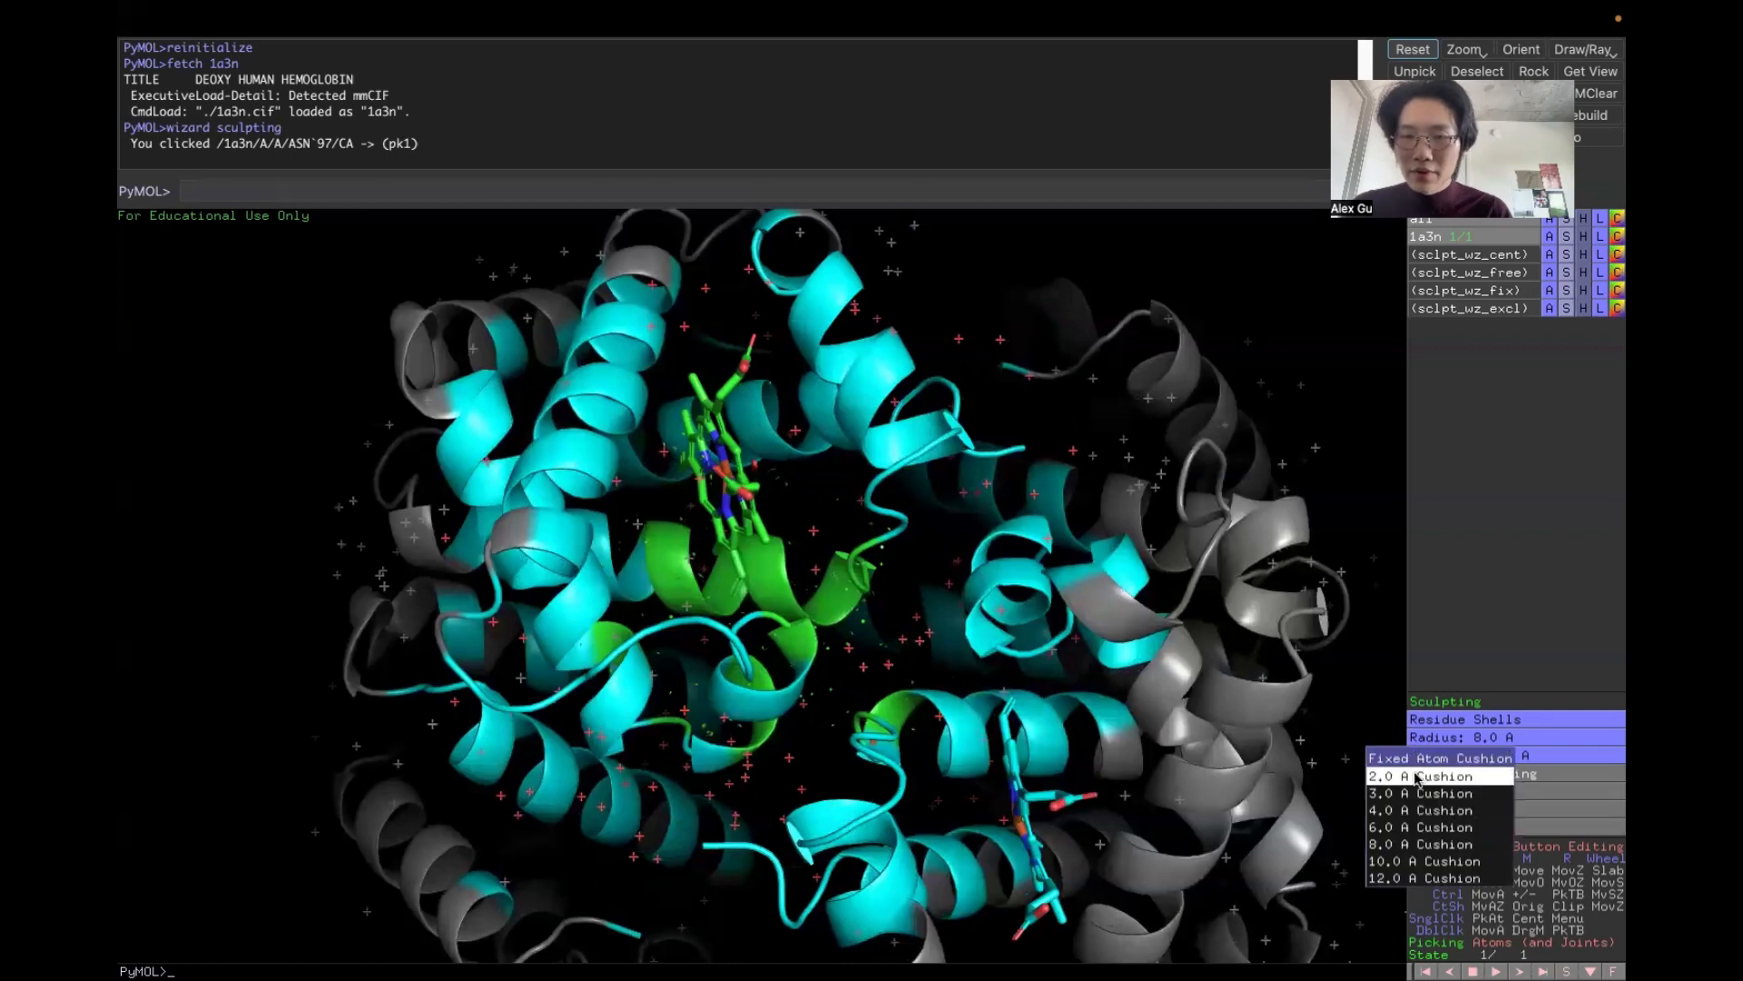
{"action": "left_click", "coordinate": [1418, 777]}
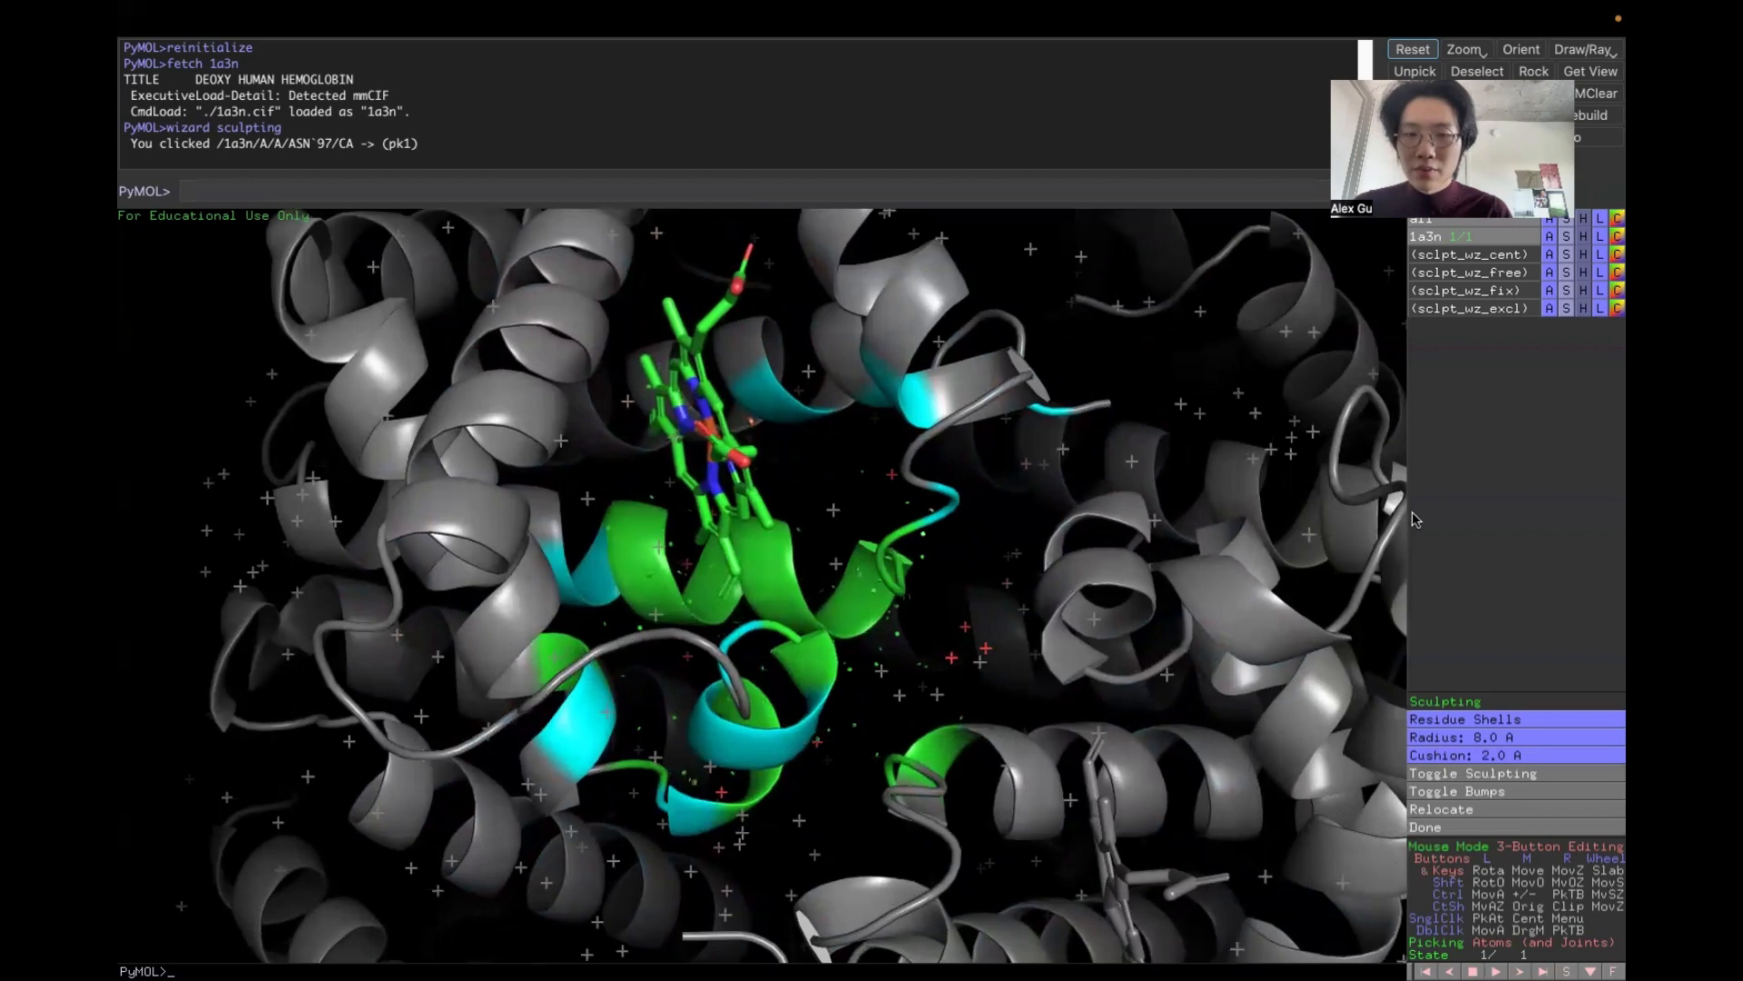
{"action": "left_click", "coordinate": [1466, 755]}
{"action": "left_click", "coordinate": [1437, 878]}
{"action": "right_click_drag", "start_coordinate": [1008, 588], "coordinate": [1013, 540]}
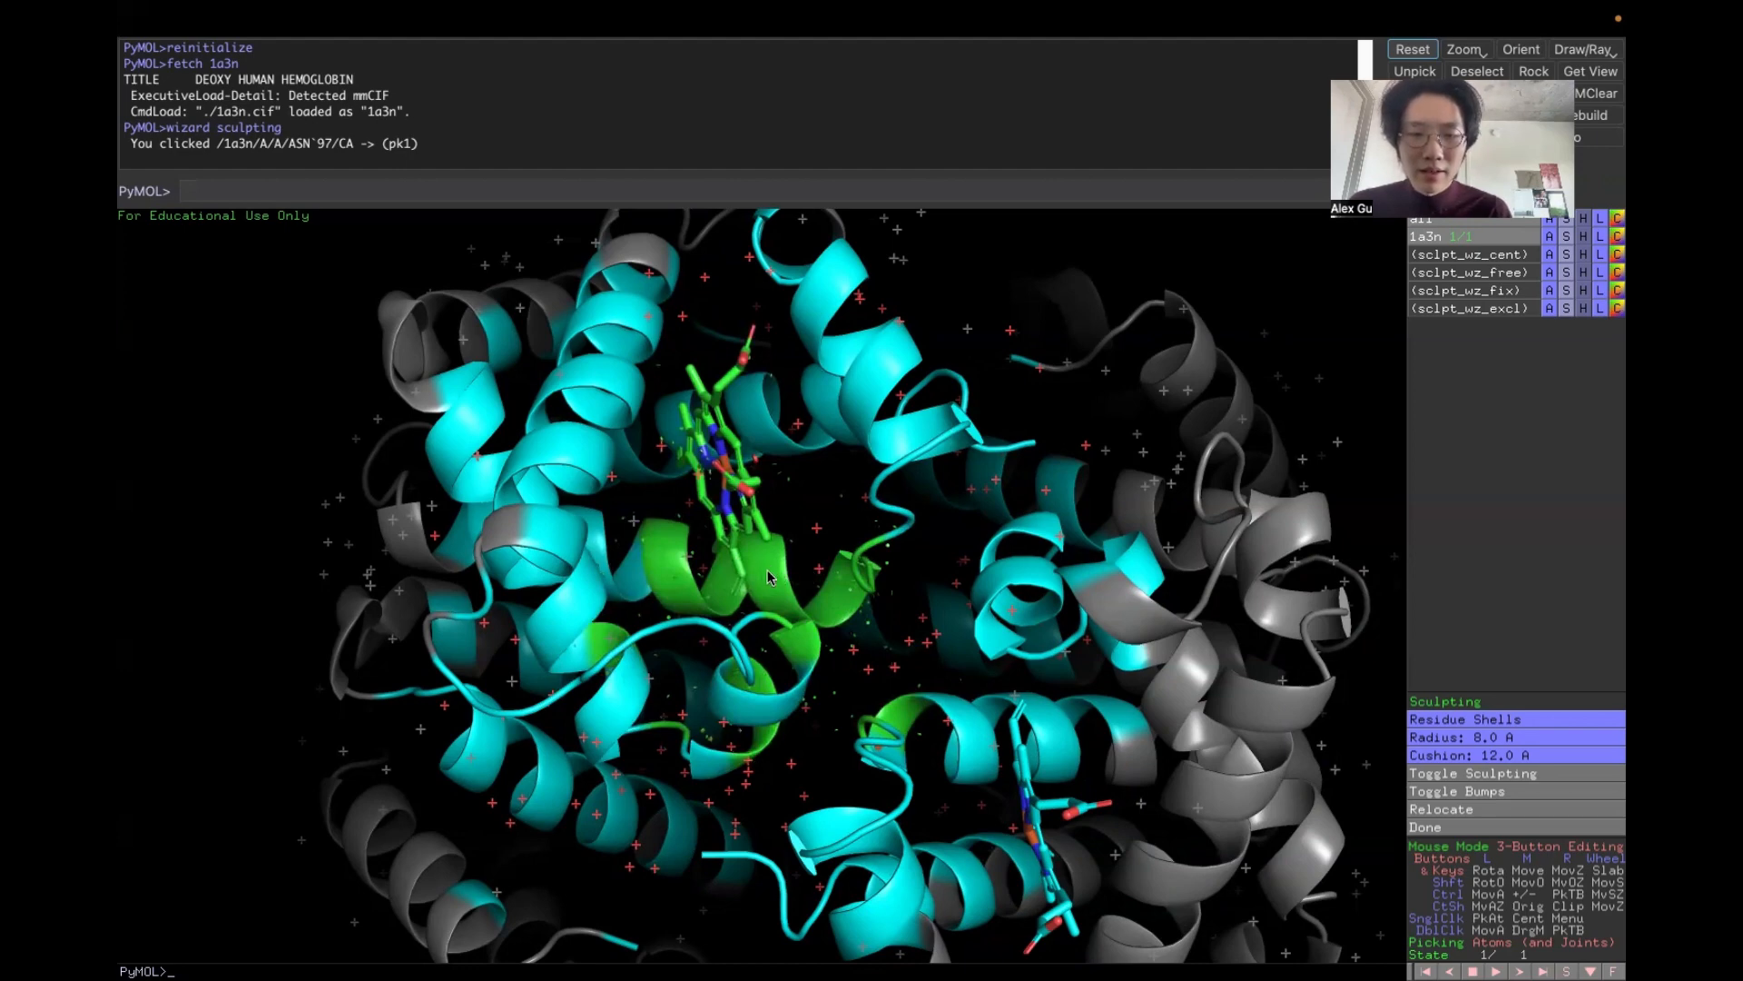
Sculpt the helix below the heme by repeatedly pulling the ASN 97 alpha carbon of chain A away from its position.
{"action": "mouse_move", "coordinate": [770, 570]}
{"action": "left_mouse_down", "text": "ctrl"}
{"action": "mouse_move", "coordinate": [830, 541]}
{"action": "mouse_move", "coordinate": [815, 495]}
{"action": "mouse_move", "coordinate": [871, 513]}
{"action": "mouse_move", "coordinate": [890, 483]}
{"action": "mouse_move", "coordinate": [858, 445]}
{"action": "left_mouse_up", "text": "ctrl"}
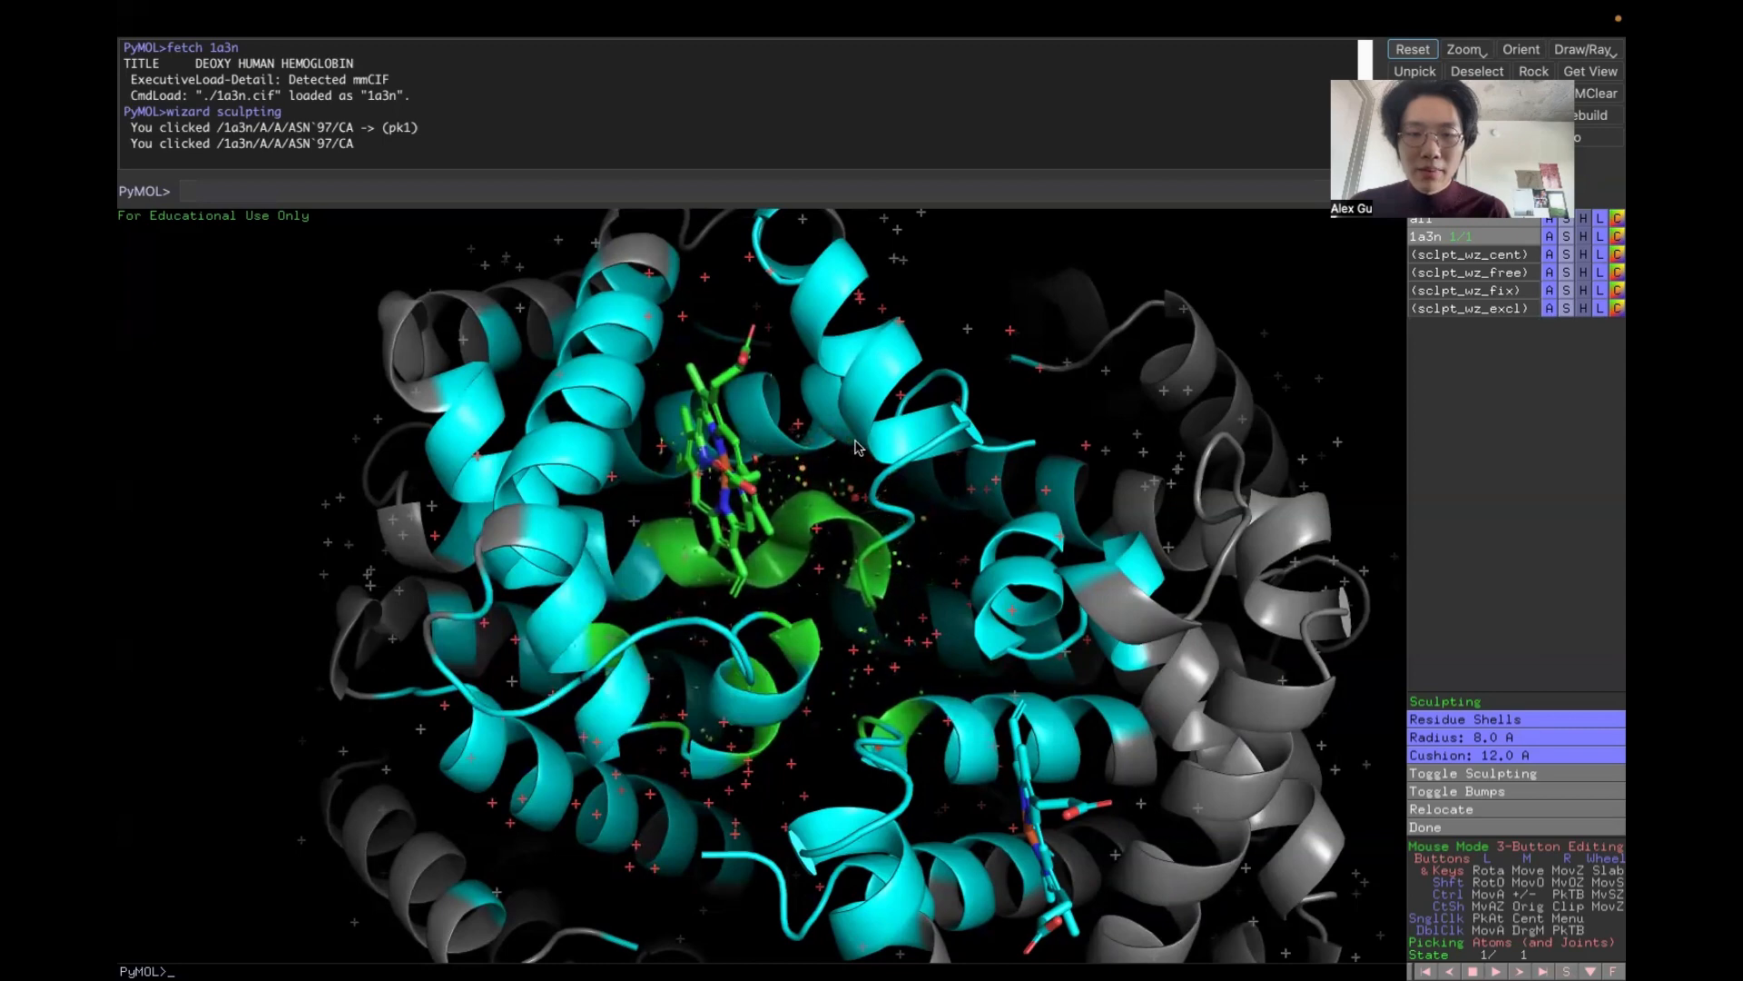
{"action": "left_click_drag", "start_coordinate": [820, 505], "coordinate": [862, 445]}
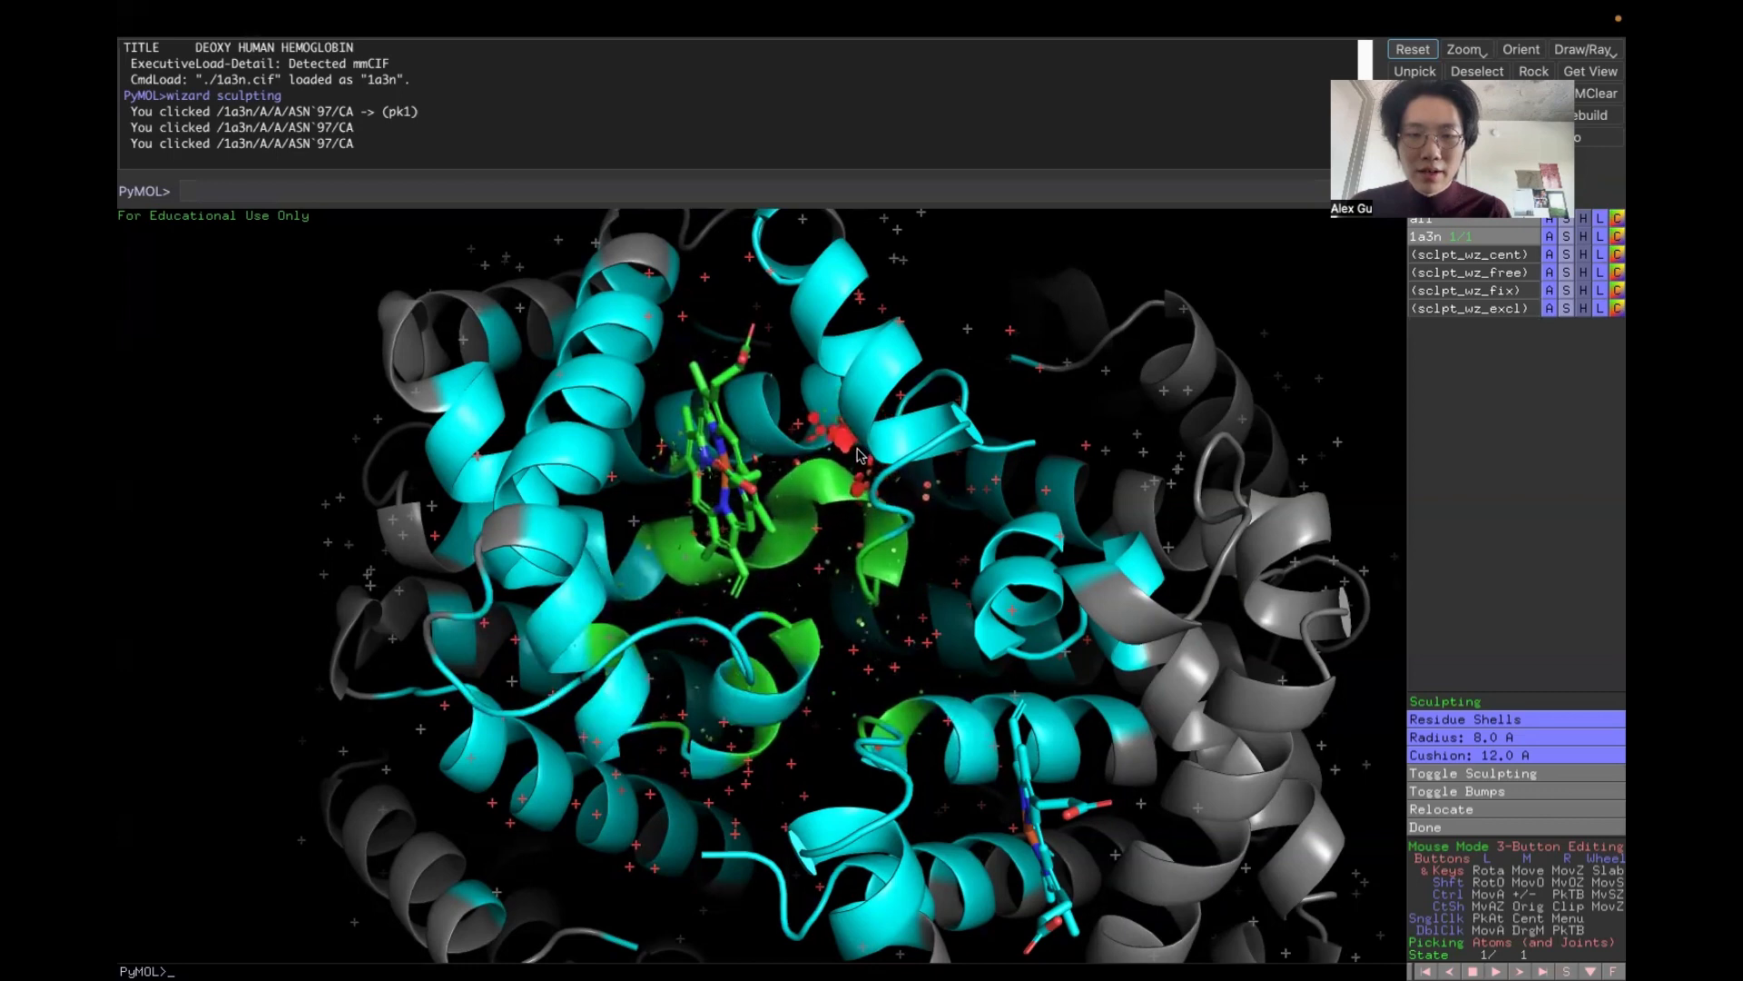
{"action": "left_click_drag", "start_coordinate": [815, 504], "coordinate": [831, 399]}
{"action": "left_click_drag", "start_coordinate": [814, 506], "coordinate": [836, 463]}
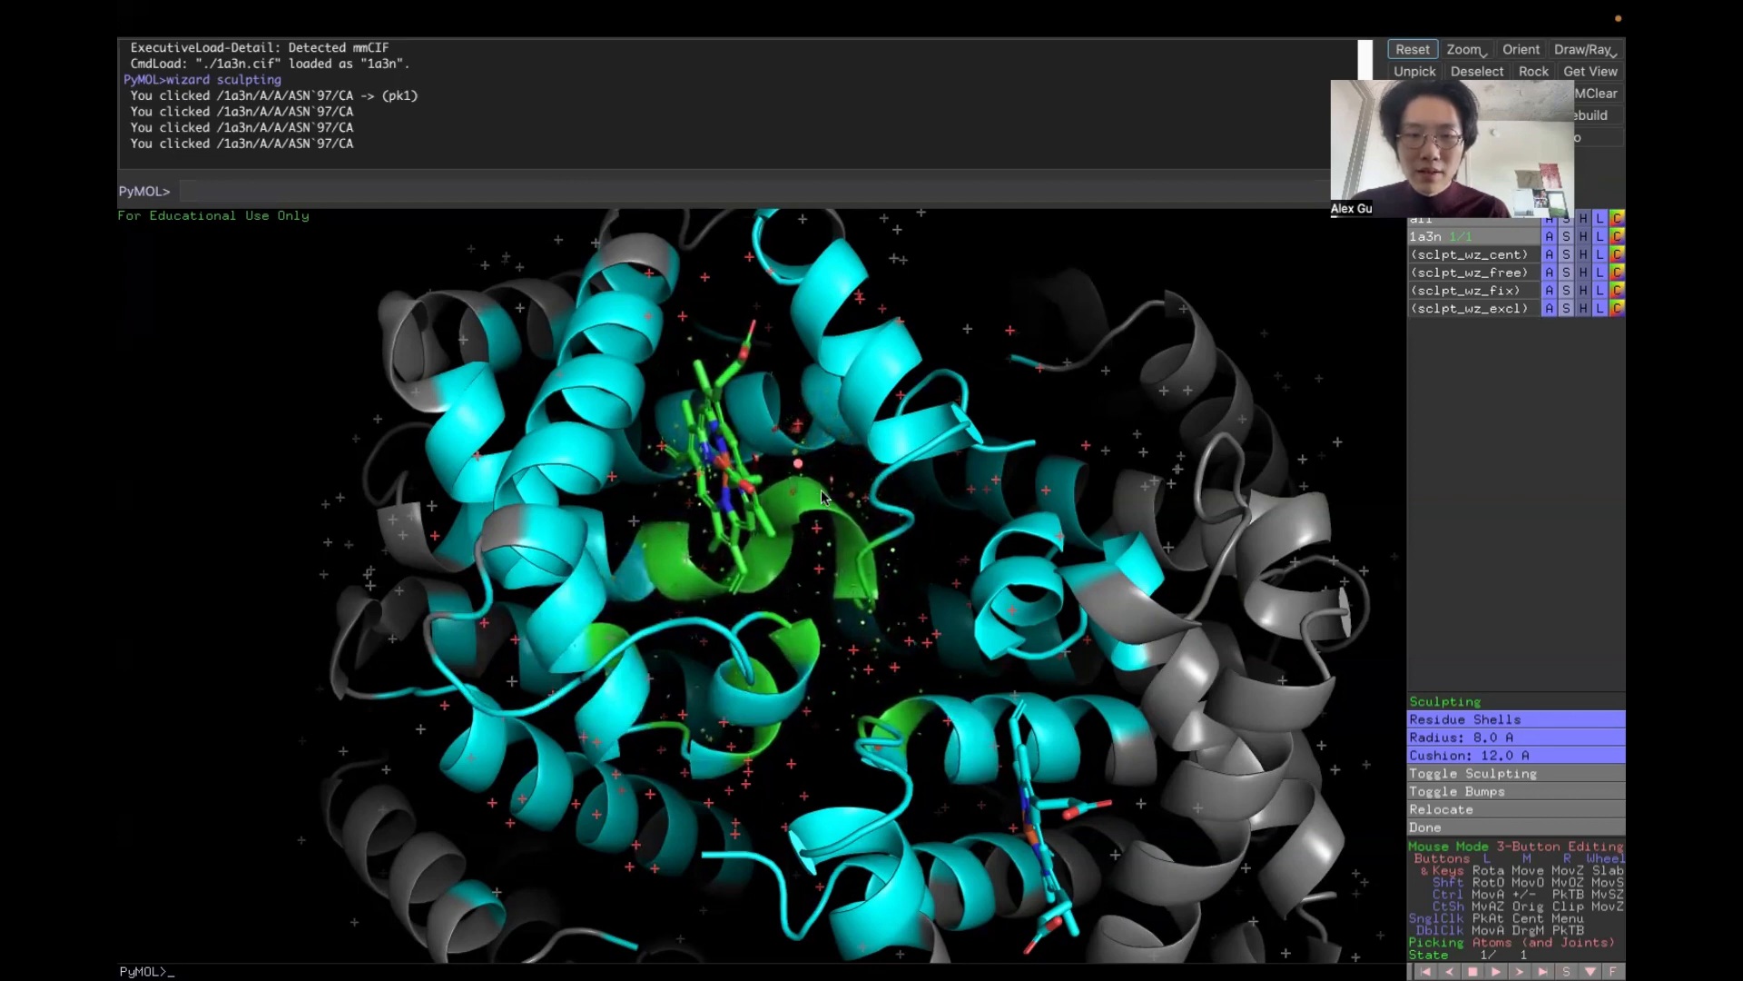
{"action": "left_click_drag", "start_coordinate": [809, 511], "coordinate": [852, 487], "text": "ctrl"}
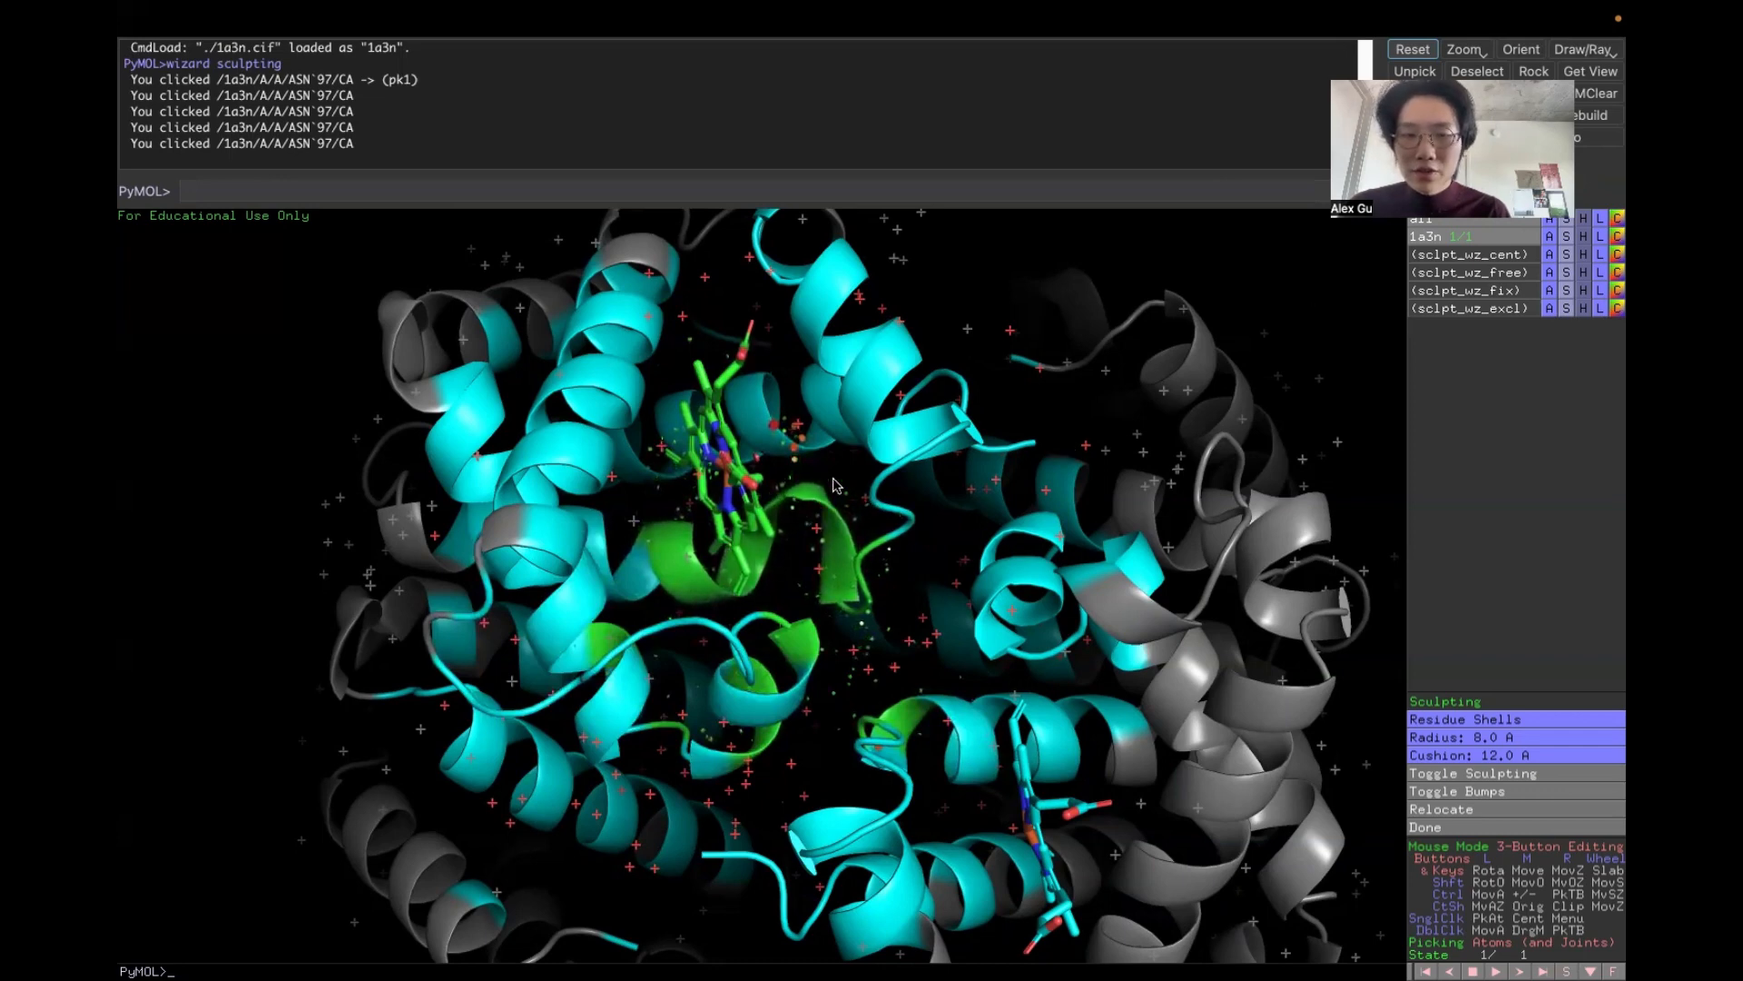
{"action": "left_click_drag", "start_coordinate": [816, 503], "coordinate": [848, 471], "text": "ctrl"}
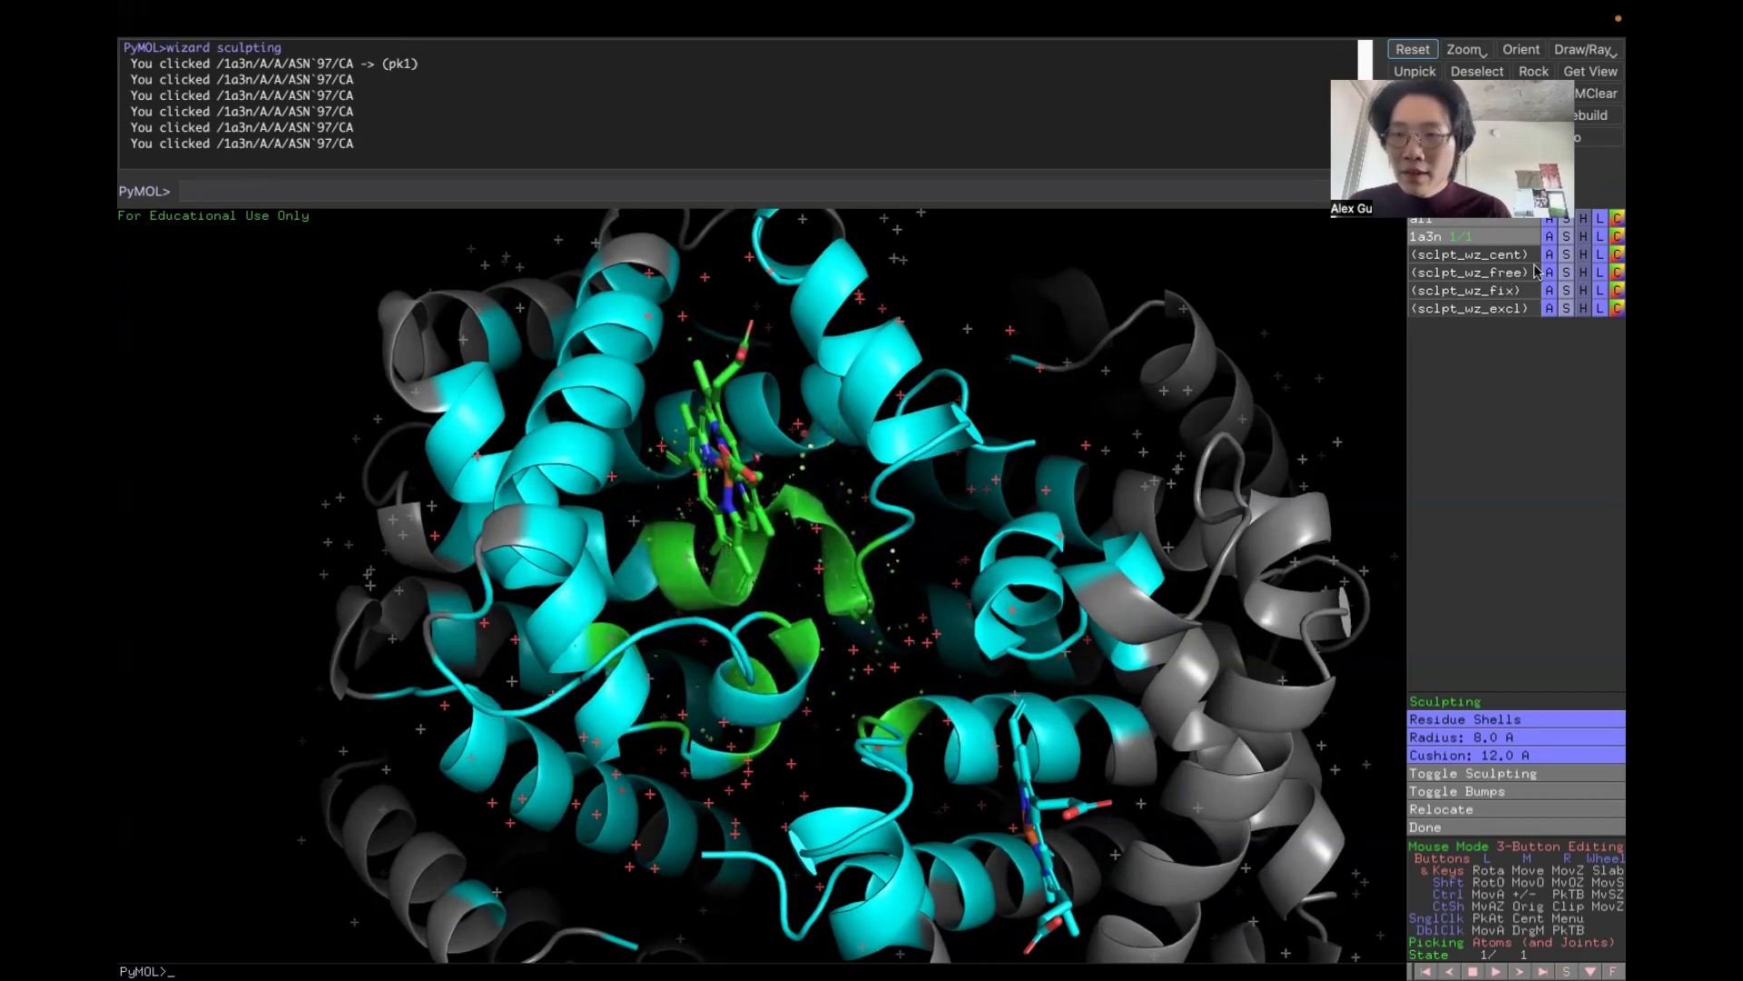
Show the sclpt_wz_free selection as sticks only and bring its atoms around the heme into closer view.
{"action": "left_click", "coordinate": [1564, 275]}
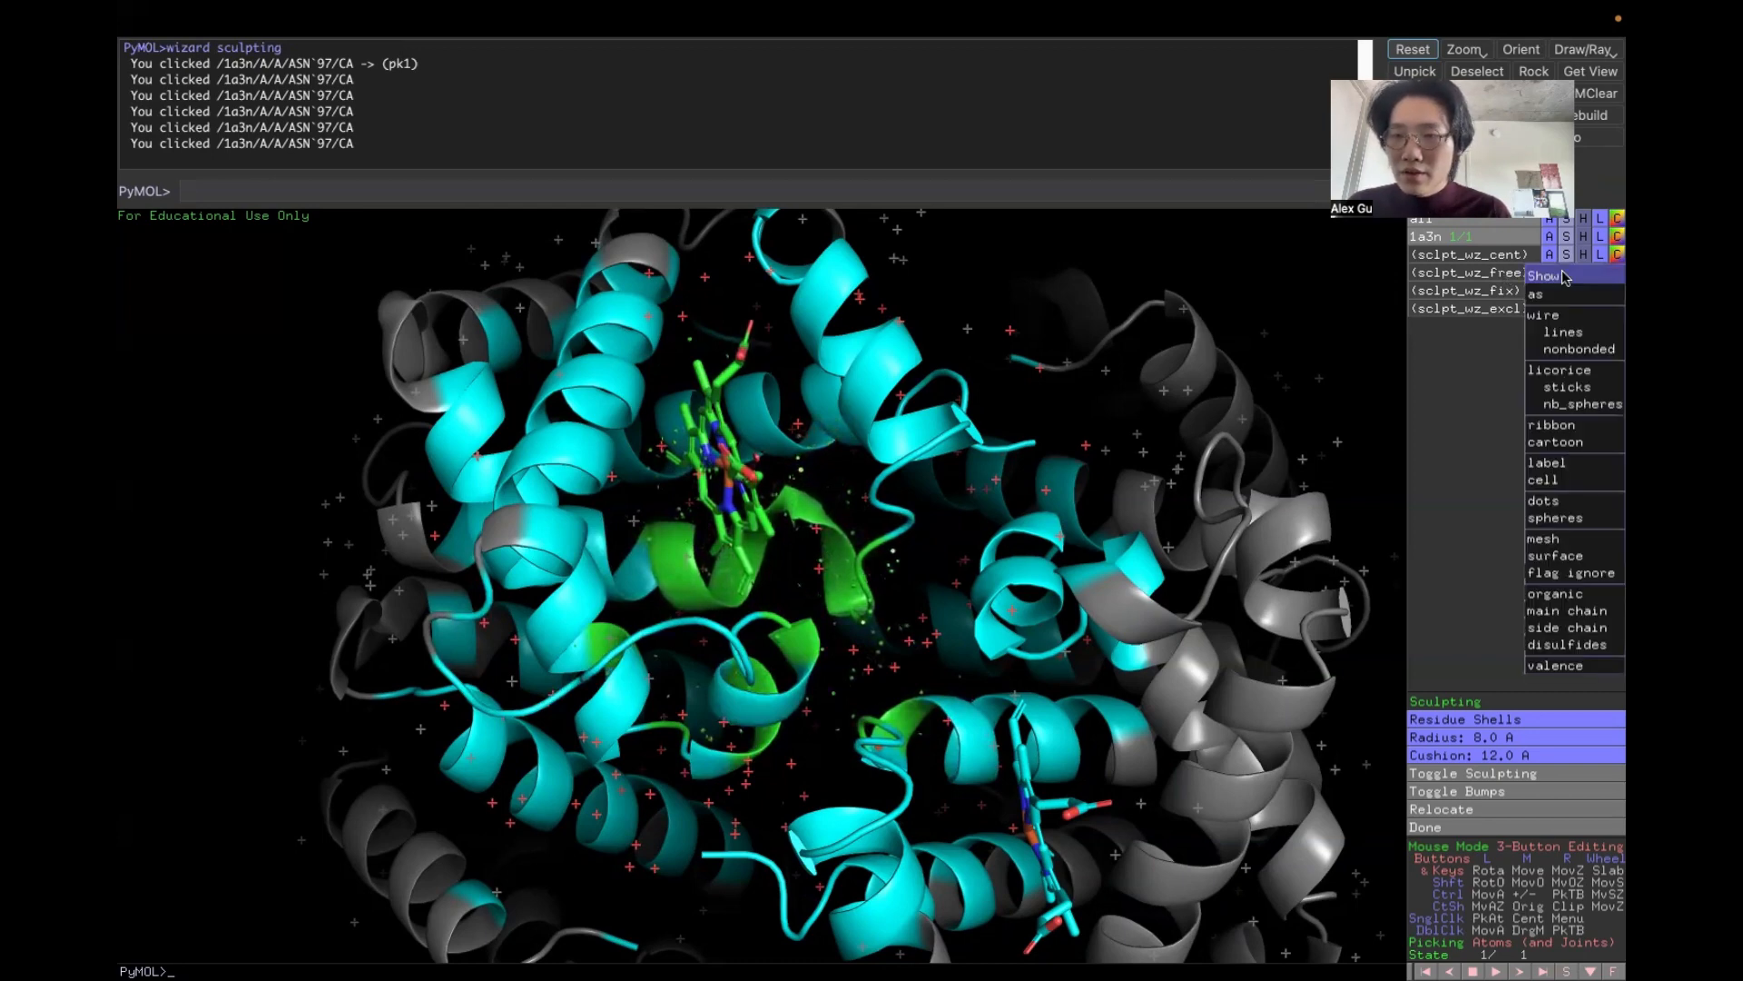
{"action": "mouse_move", "coordinate": [1535, 298]}
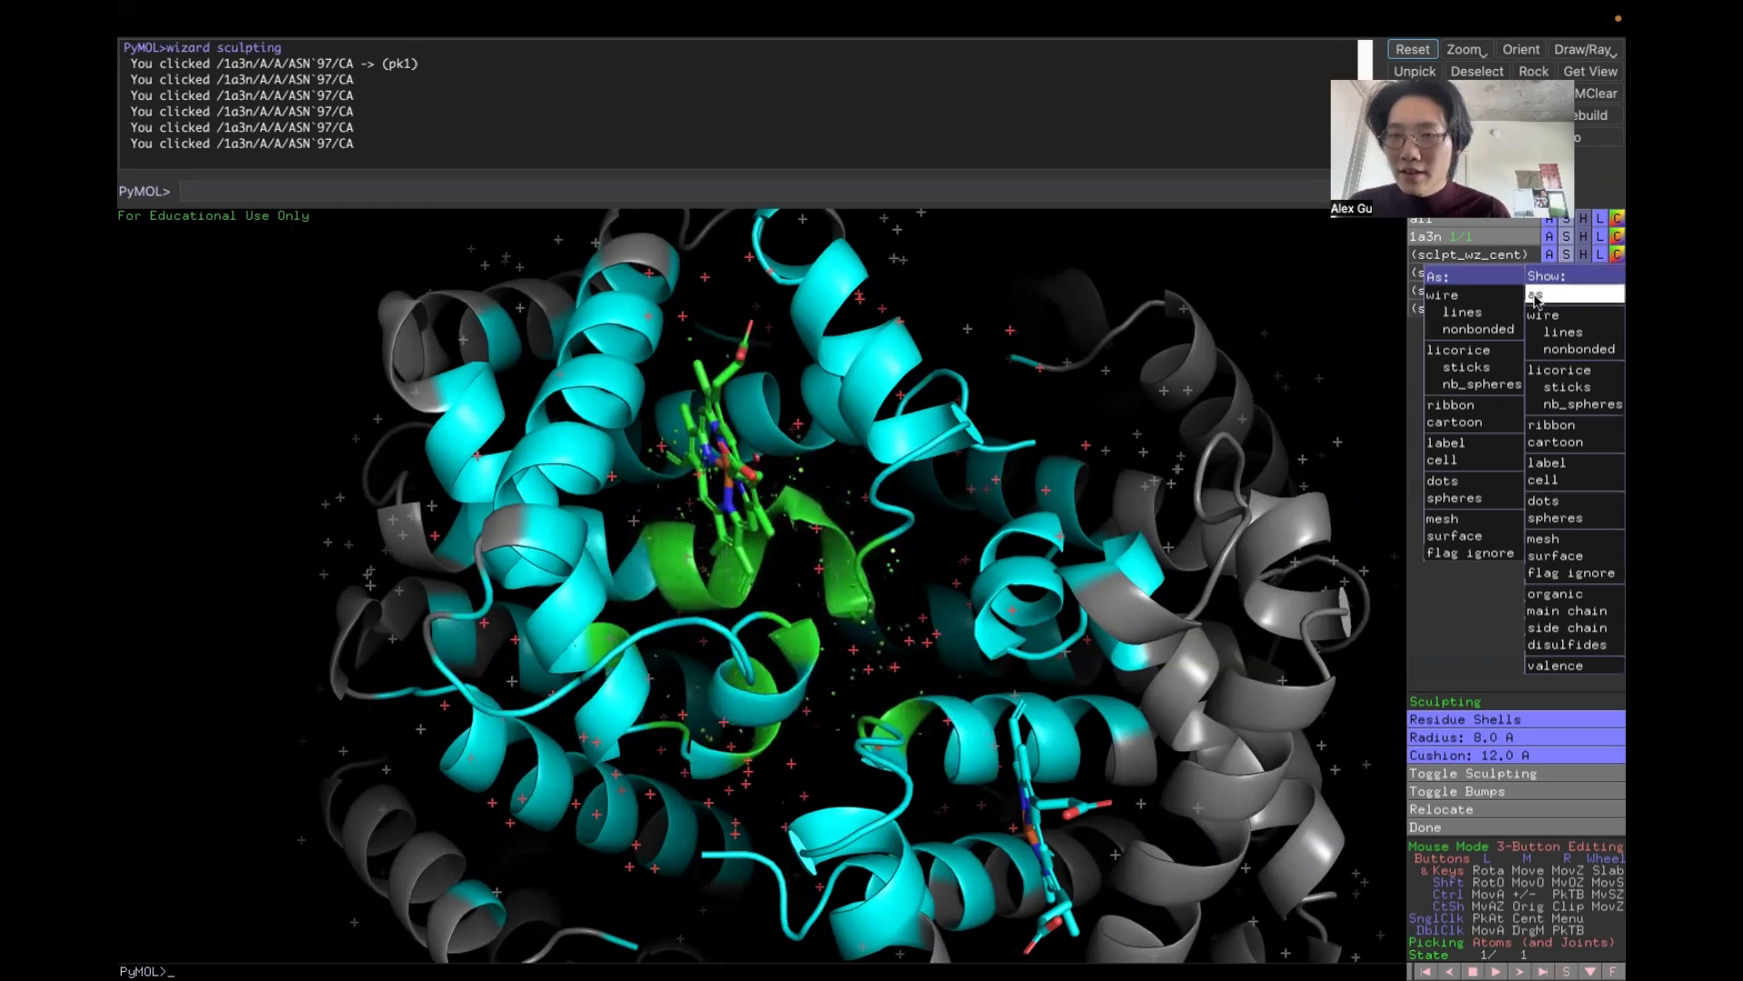
{"action": "left_click", "coordinate": [1473, 369]}
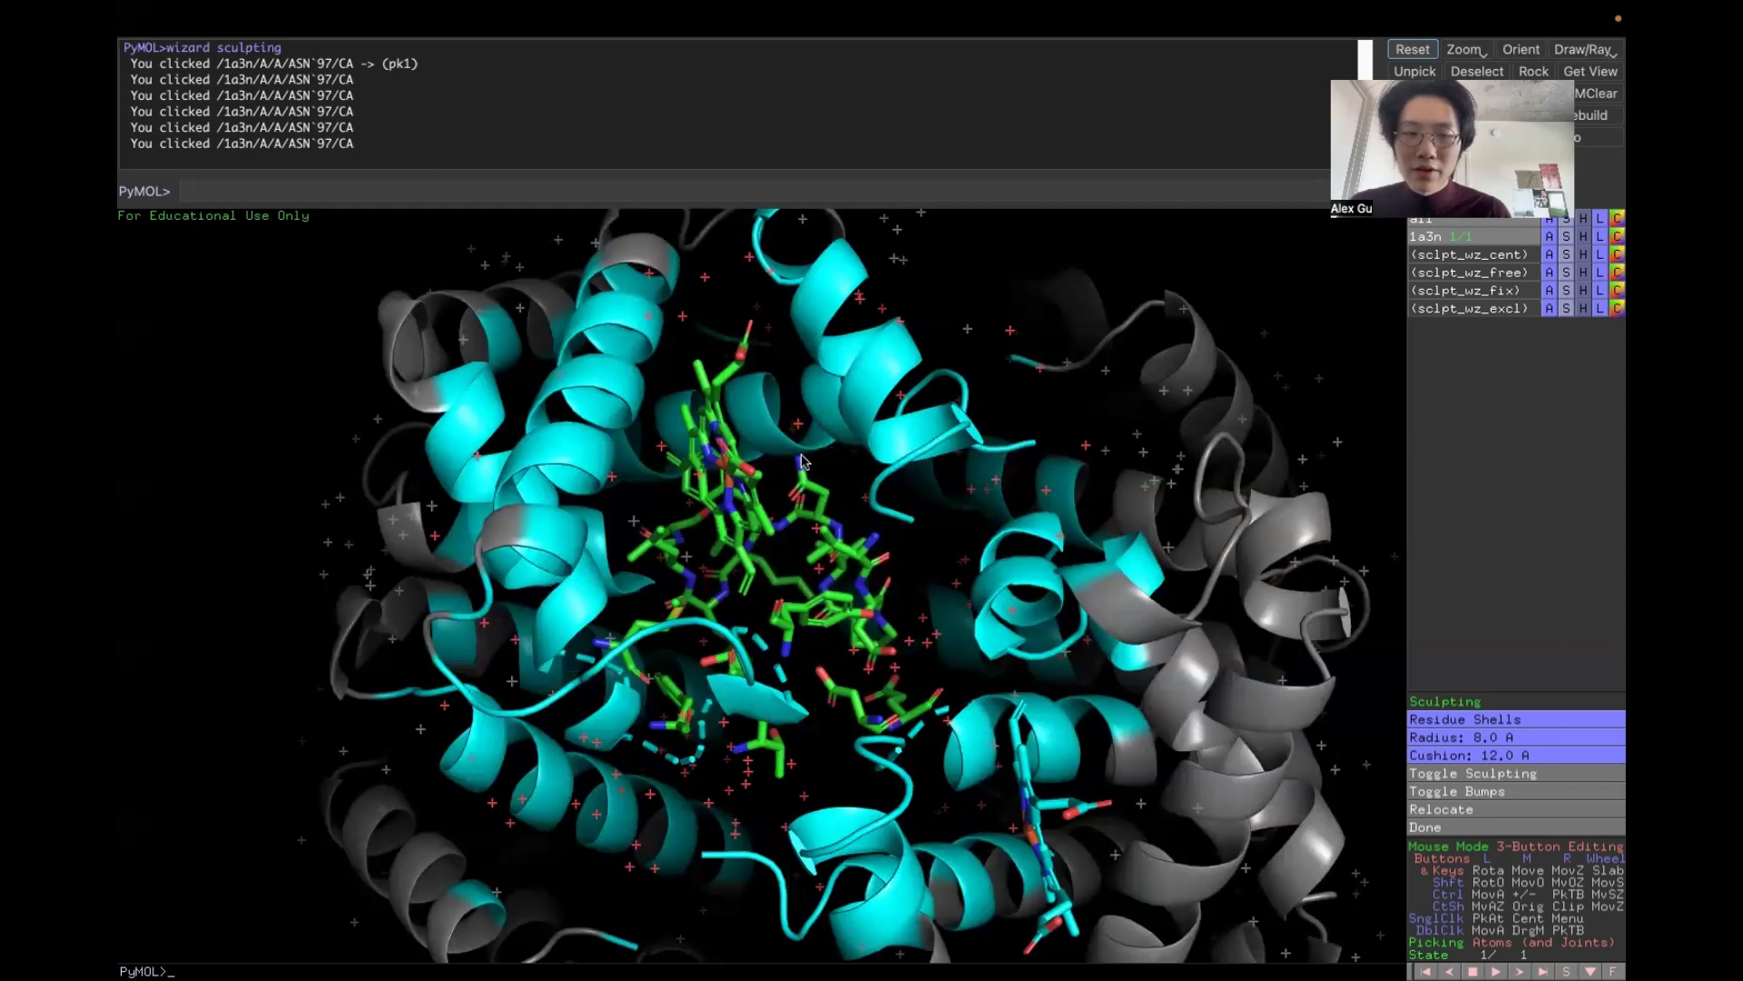
{"action": "left_click_drag", "start_coordinate": [779, 506], "coordinate": [833, 449]}
{"action": "right_click_drag", "start_coordinate": [818, 400], "coordinate": [829, 464]}
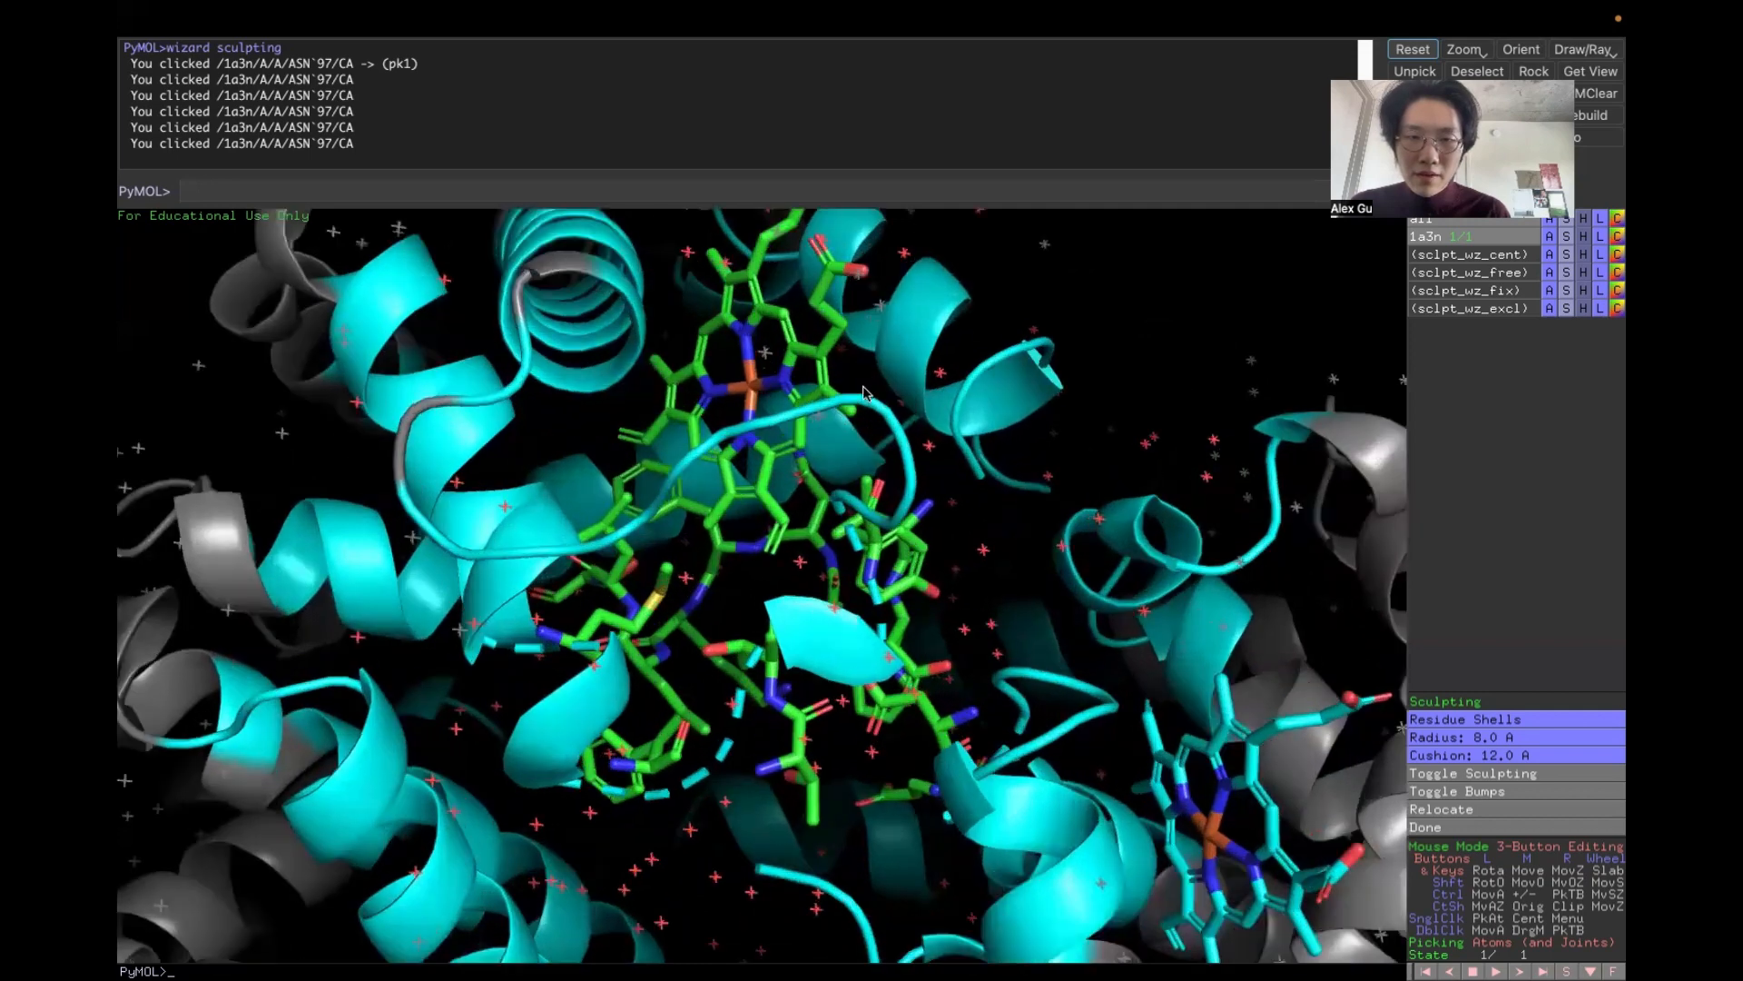
Pick atoms C3D and C4D of heme HEM 142 to display the distance between them.
{"action": "left_click", "coordinate": [818, 355]}
{"action": "left_click", "coordinate": [820, 359]}
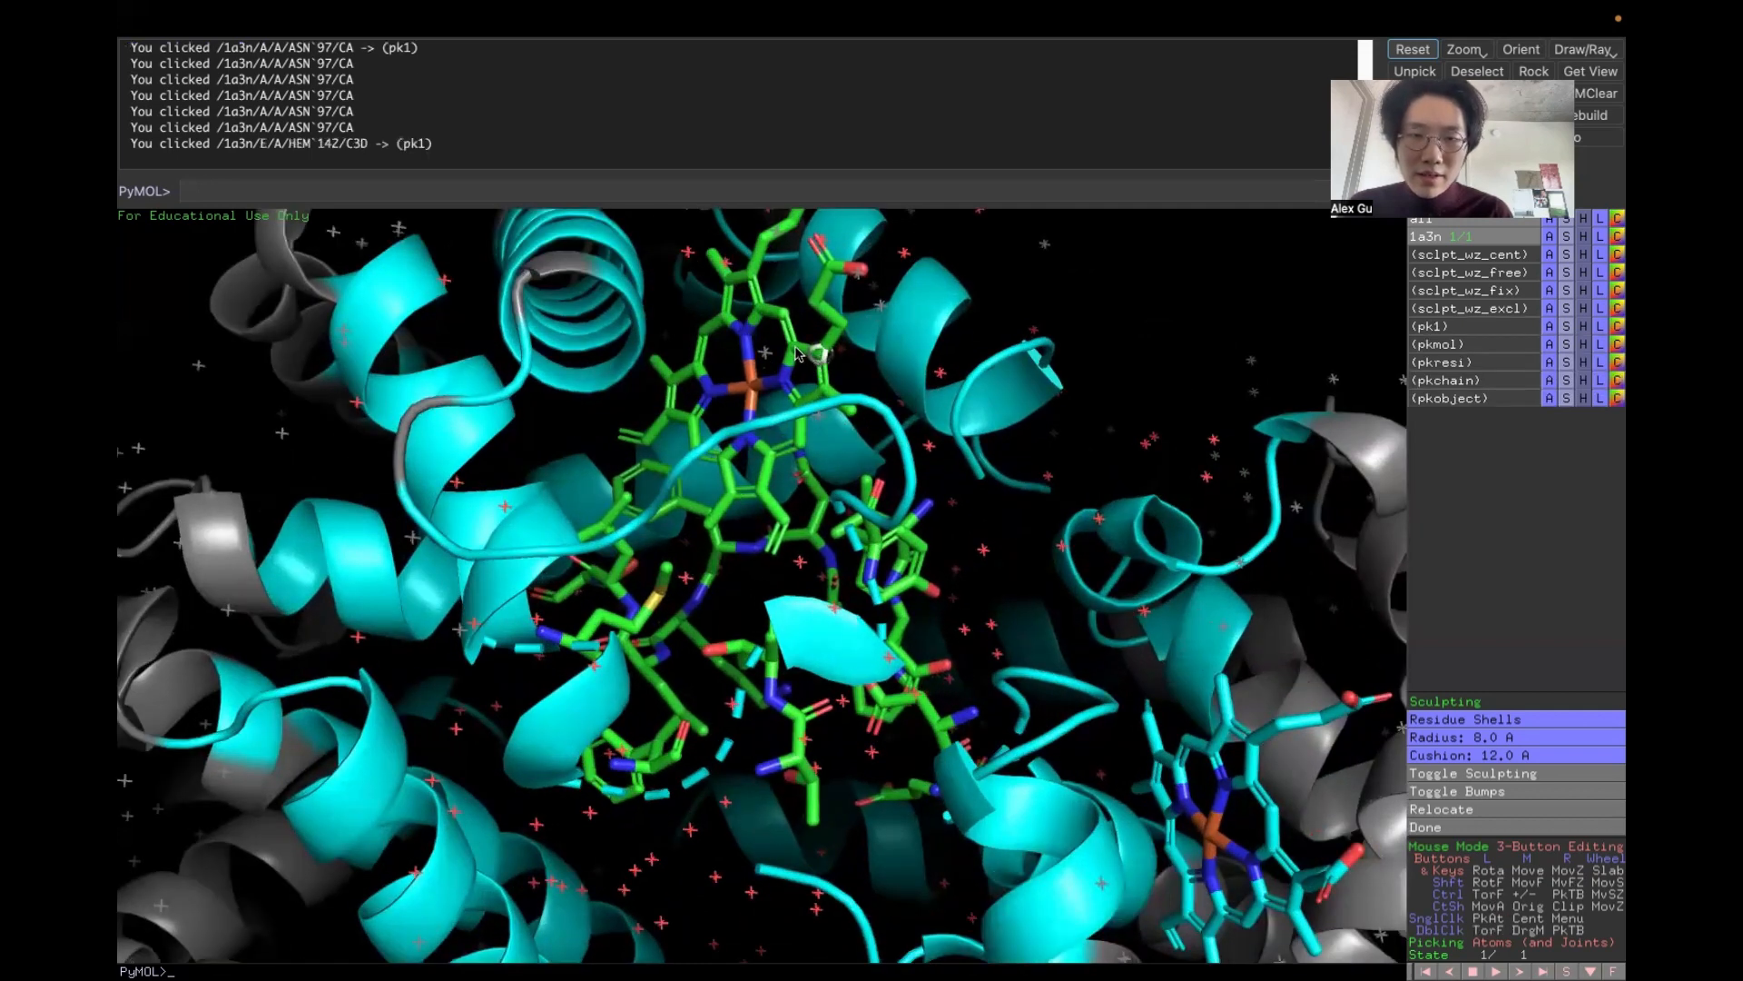
{"action": "left_click", "coordinate": [793, 347]}
{"action": "left_click_drag", "start_coordinate": [812, 337], "coordinate": [860, 400]}
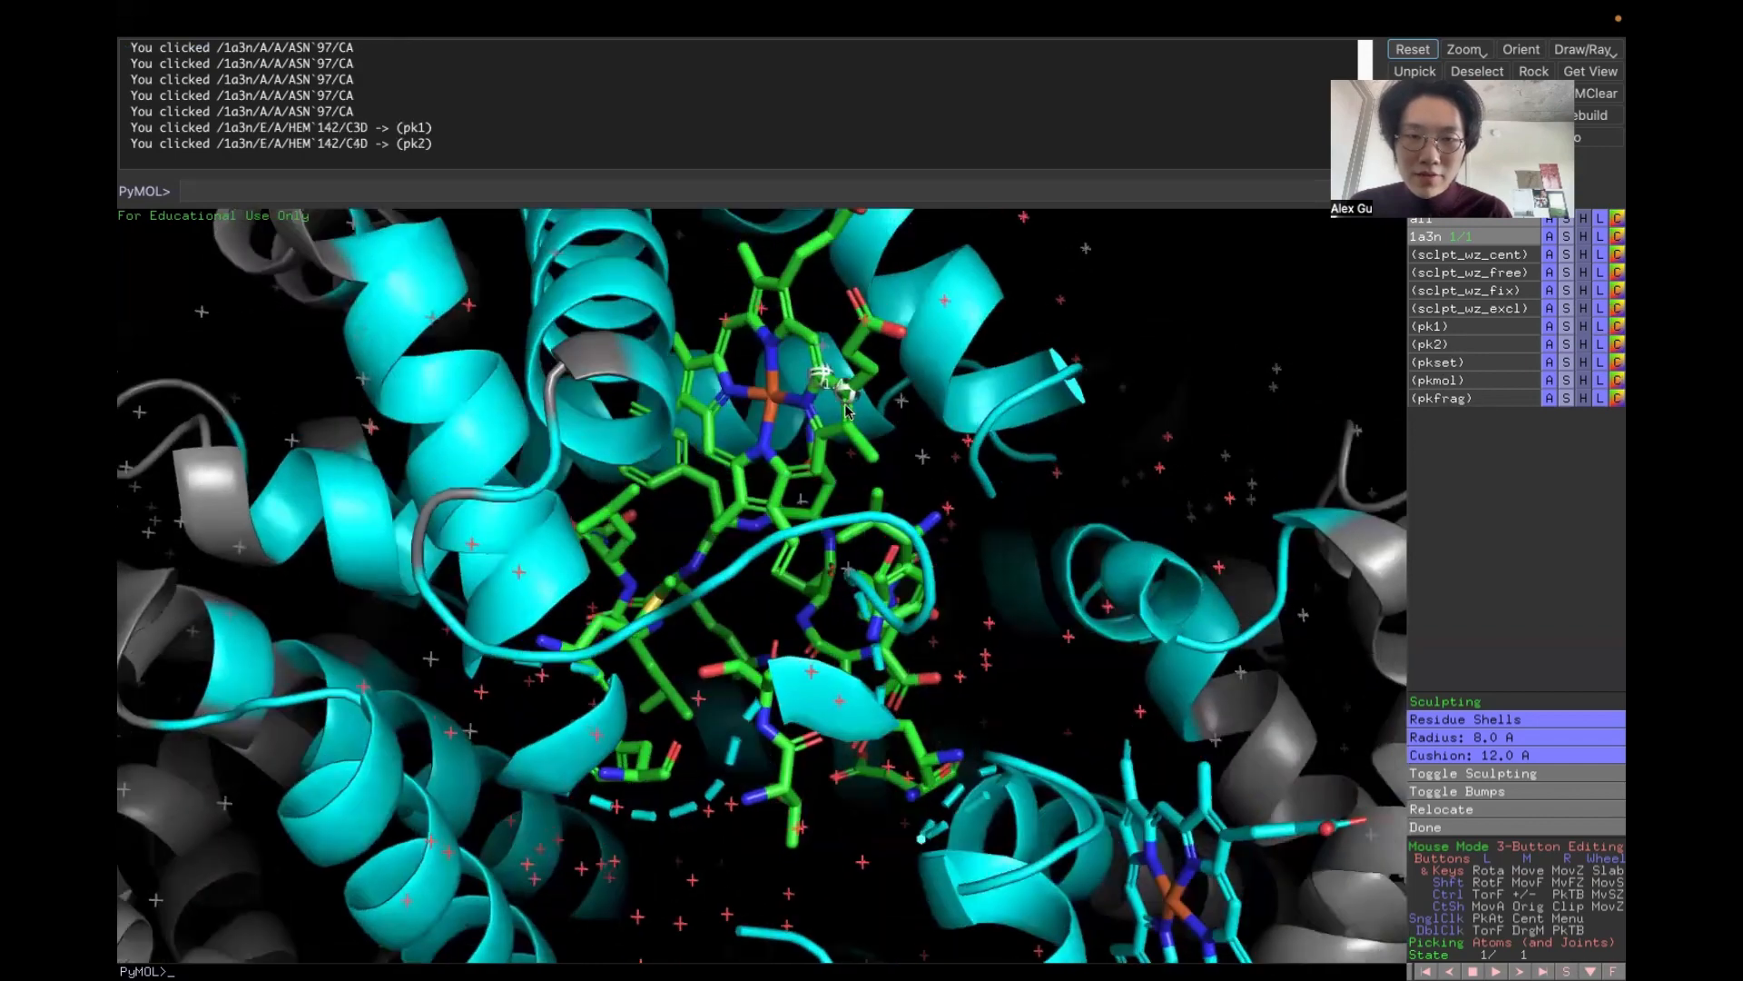
Try heme atom C2D as the third pick, unpick it, and pick atom ND instead to display the angle.
{"action": "scroll", "coordinate": [854, 445], "scroll_direction": "down", "scroll_amount": 3}
{"action": "scroll", "coordinate": [855, 469], "scroll_direction": "up", "scroll_amount": 5}
{"action": "left_click_drag", "start_coordinate": [920, 397], "coordinate": [923, 357]}
{"action": "left_click", "coordinate": [889, 373]}
{"action": "left_click", "coordinate": [922, 356]}
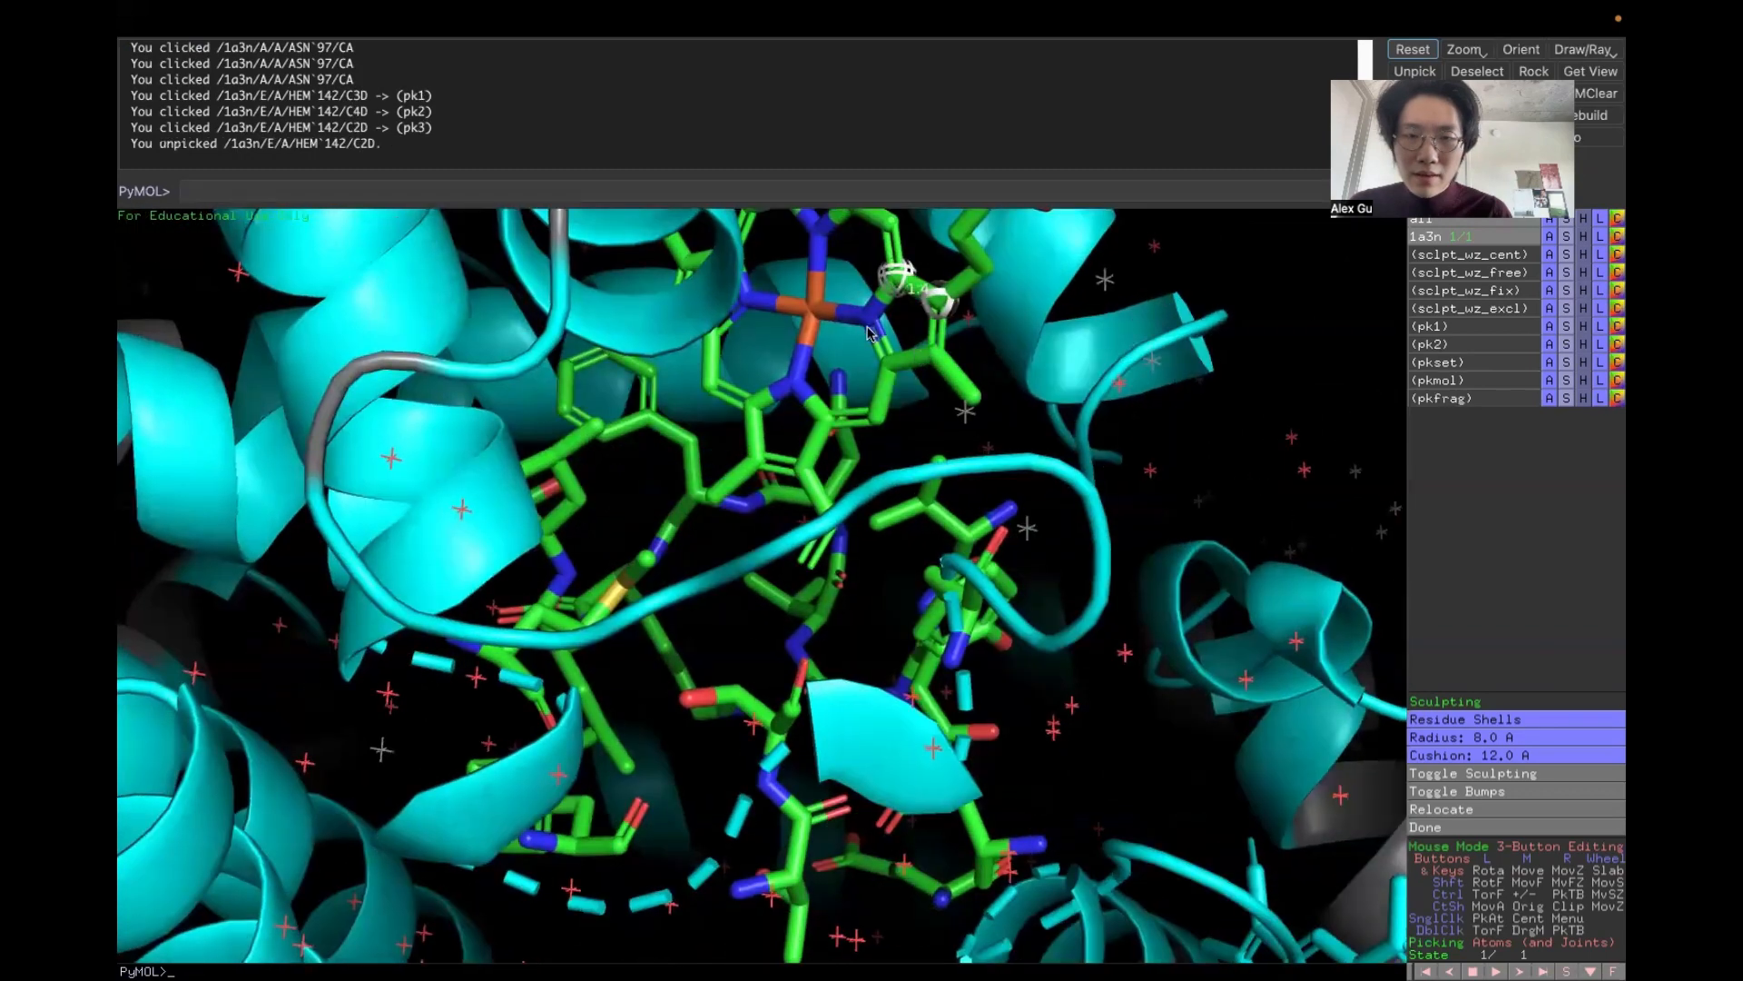
{"action": "left_click", "coordinate": [874, 327]}
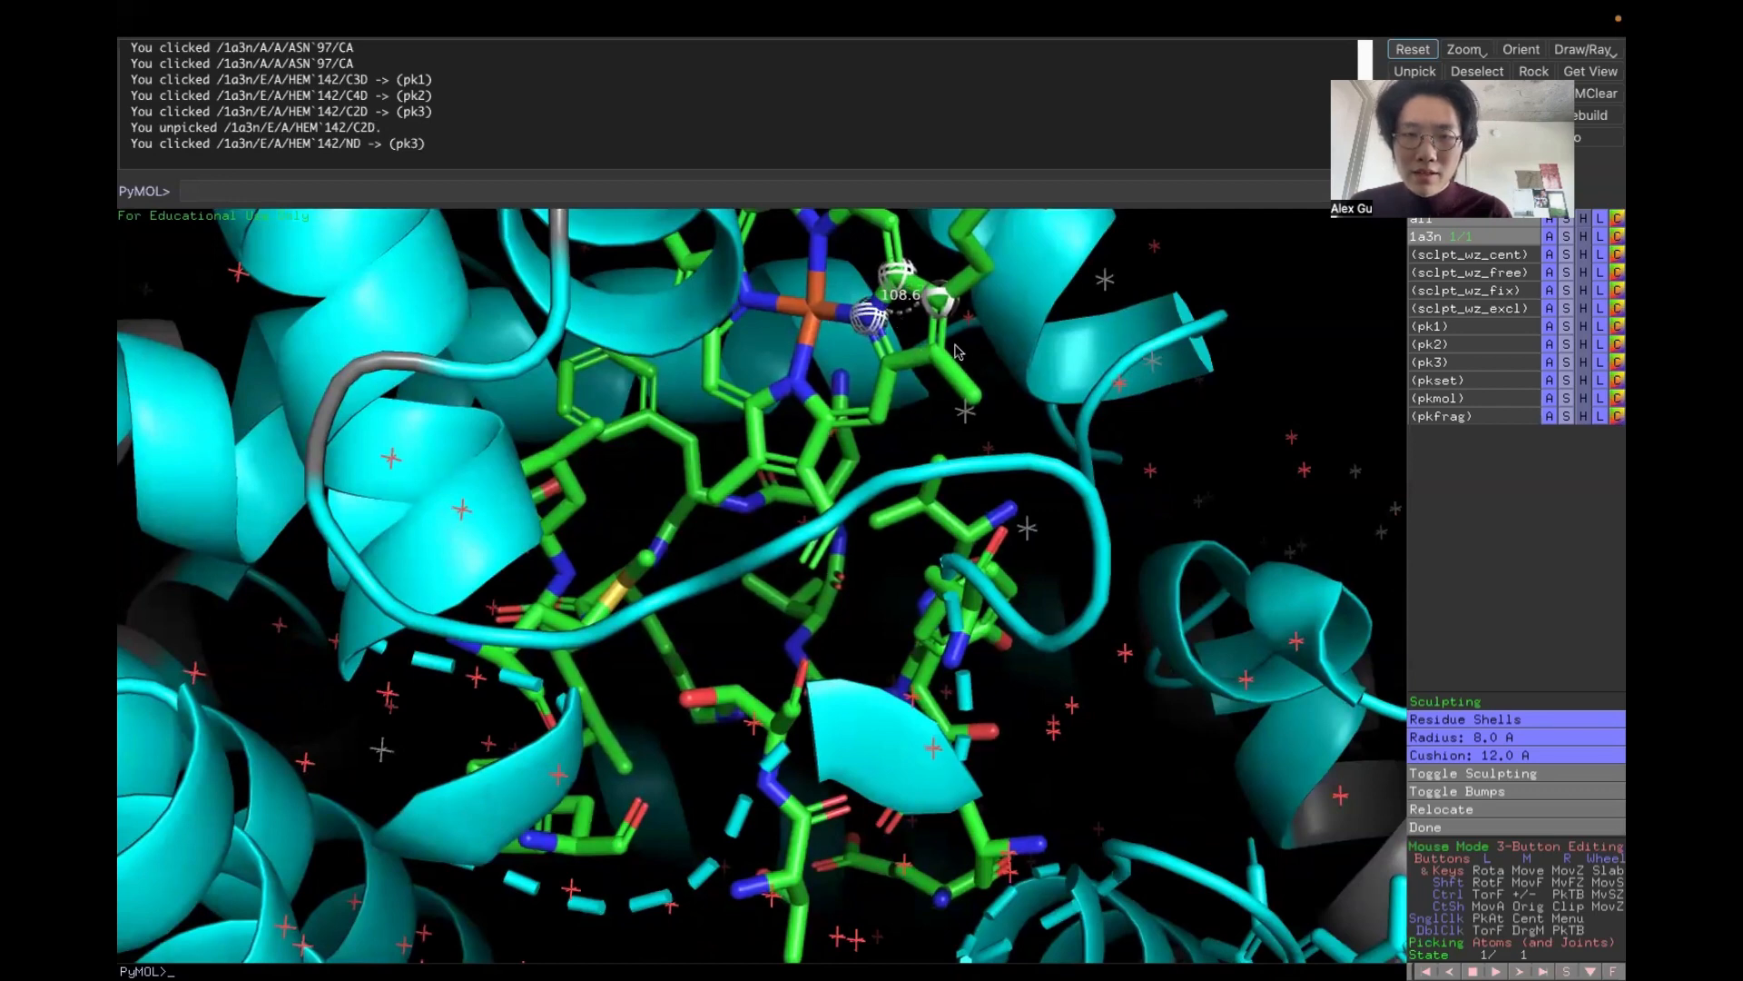
{"action": "left_click_drag", "start_coordinate": [956, 352], "coordinate": [963, 313]}
{"action": "right_click_drag", "start_coordinate": [961, 307], "coordinate": [960, 305]}
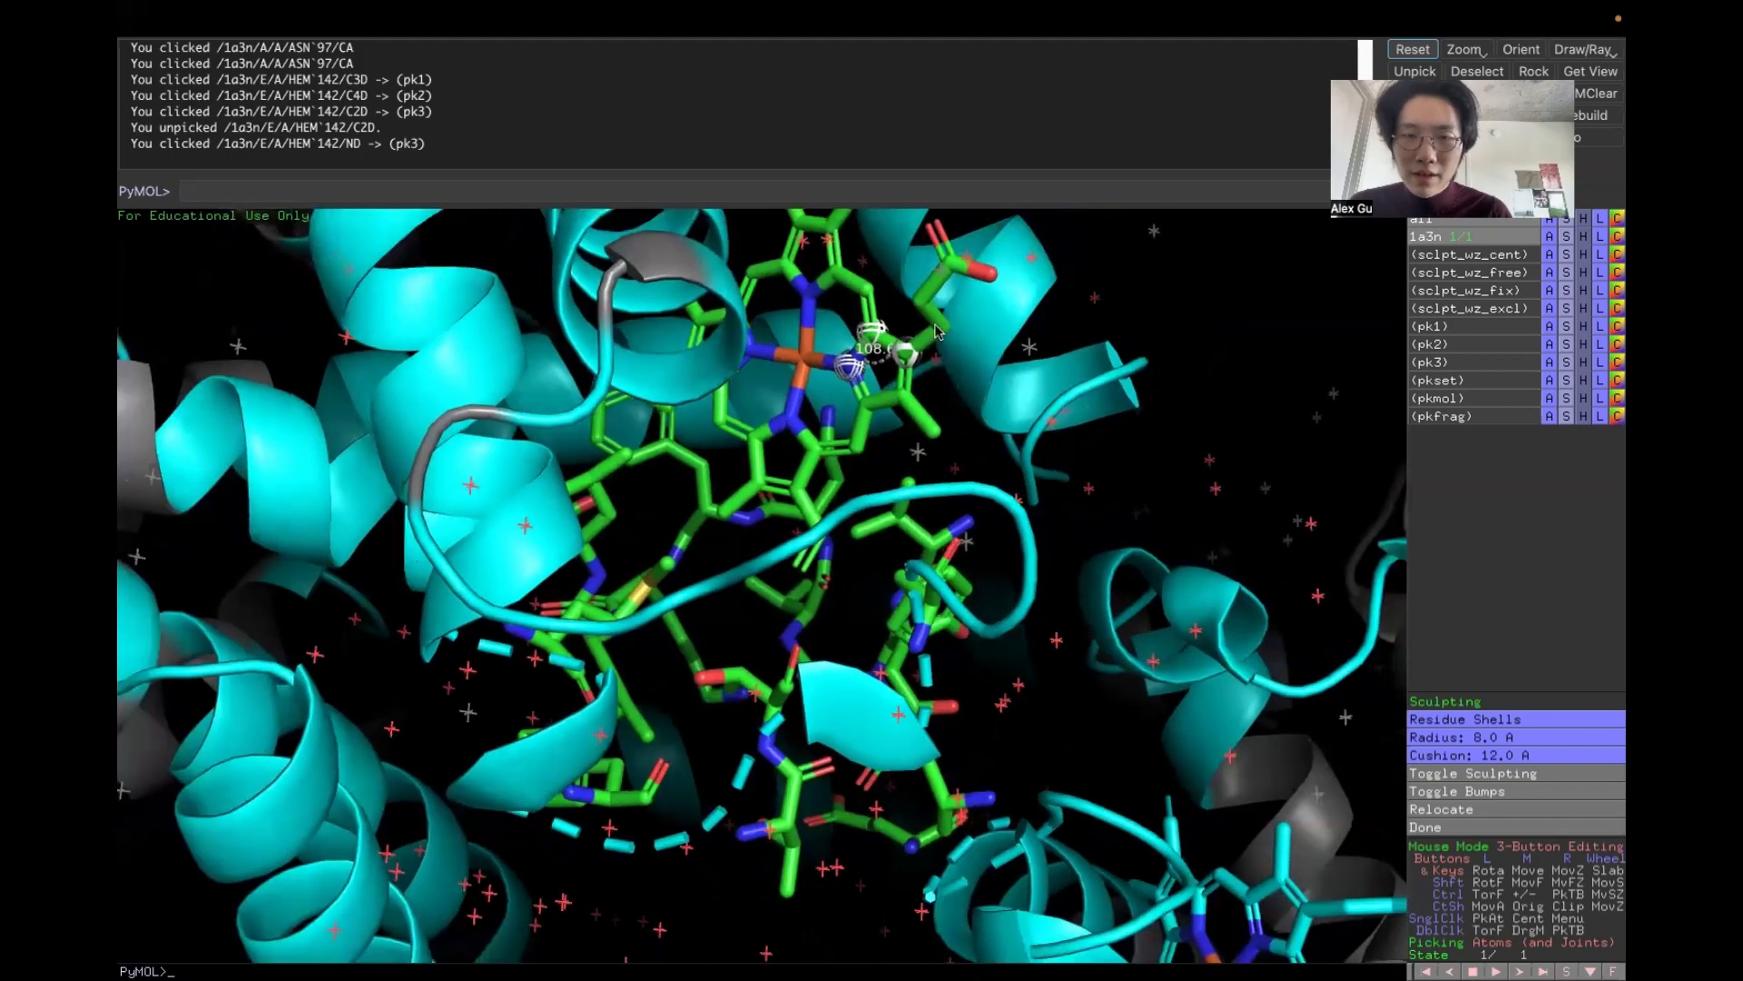
Try the heme's CAD atom as the fourth pick to display the dihedral, and unpick it again.
{"action": "left_click", "coordinate": [938, 332]}
{"action": "mouse_move", "coordinate": [944, 349]}
{"action": "left_mouse_down"}
{"action": "mouse_move", "coordinate": [946, 313]}
{"action": "mouse_move", "coordinate": [937, 336]}
{"action": "left_mouse_up"}
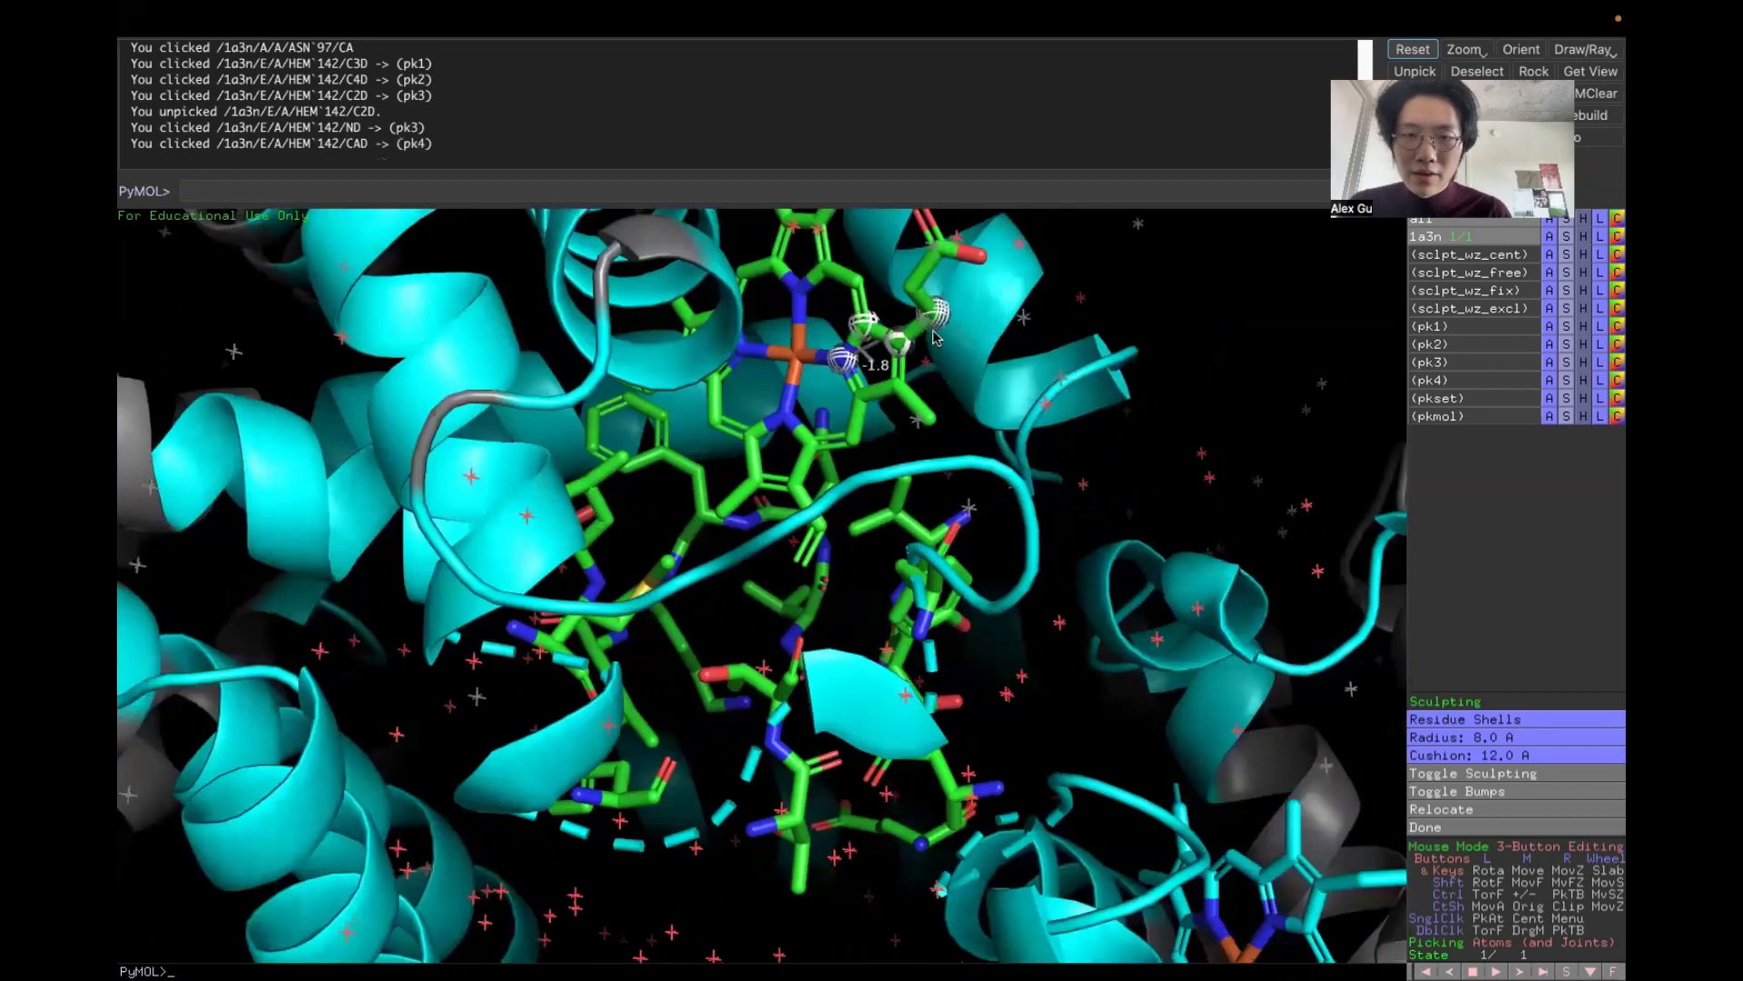
{"action": "left_click", "coordinate": [935, 317]}
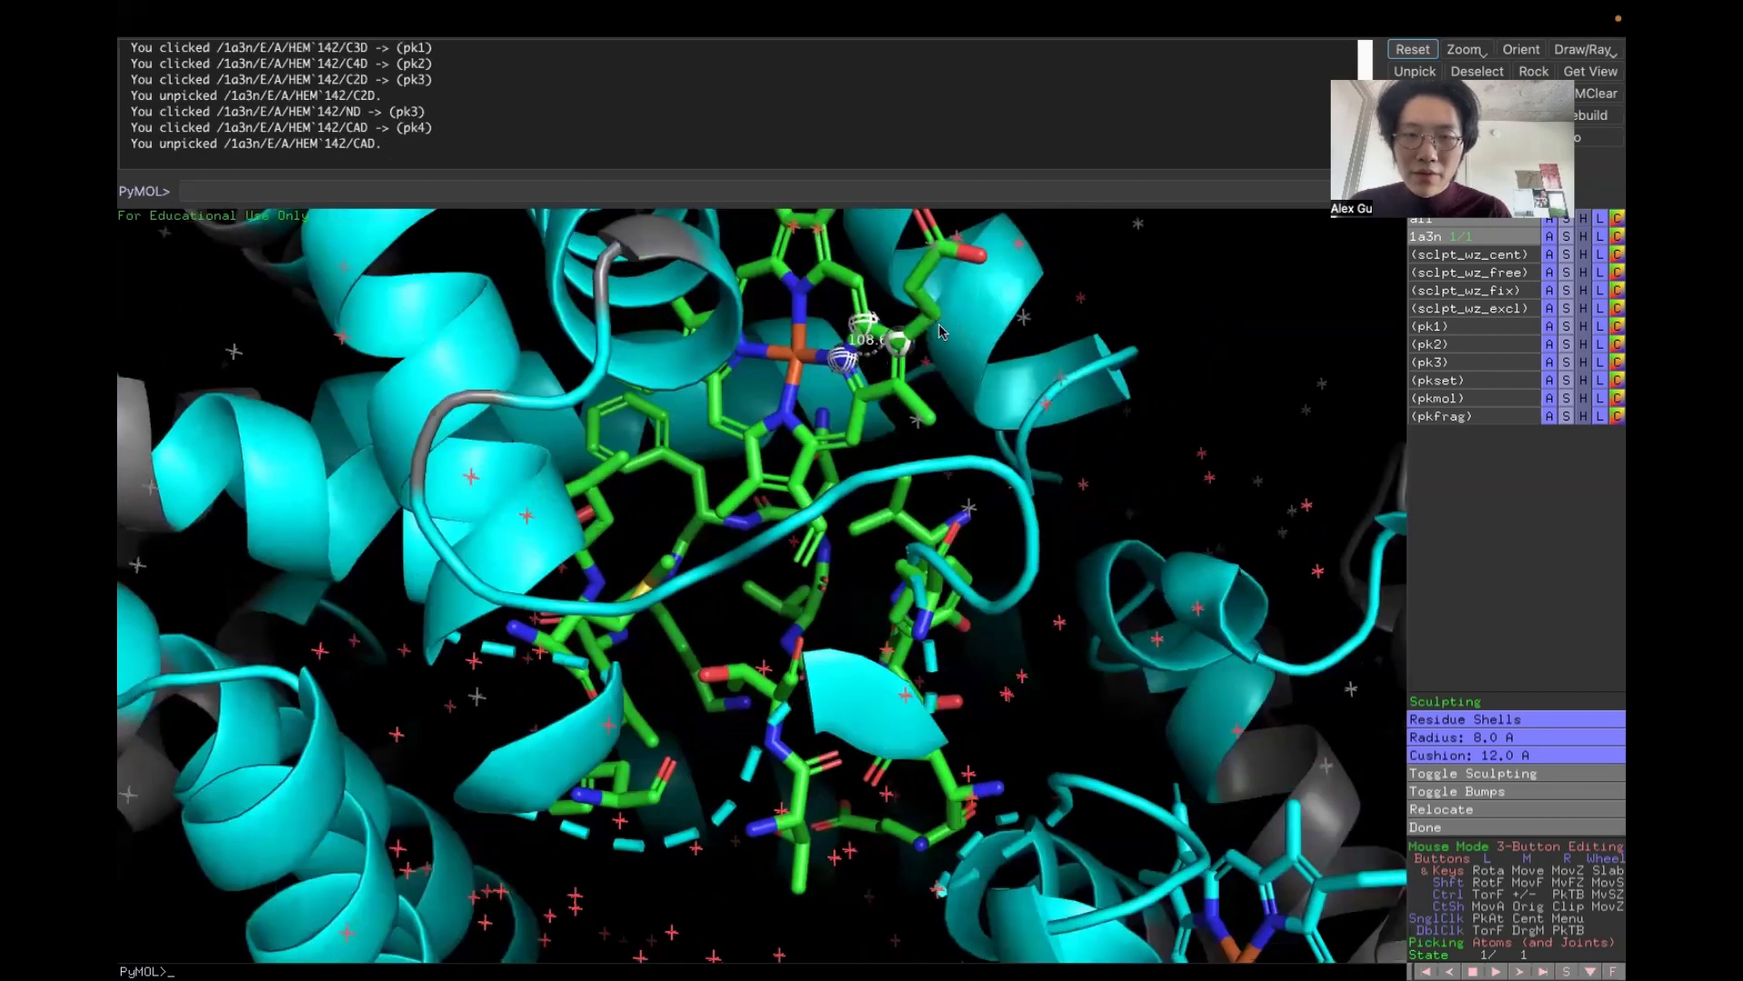
{"action": "right_click_drag", "start_coordinate": [799, 423], "coordinate": [782, 428]}
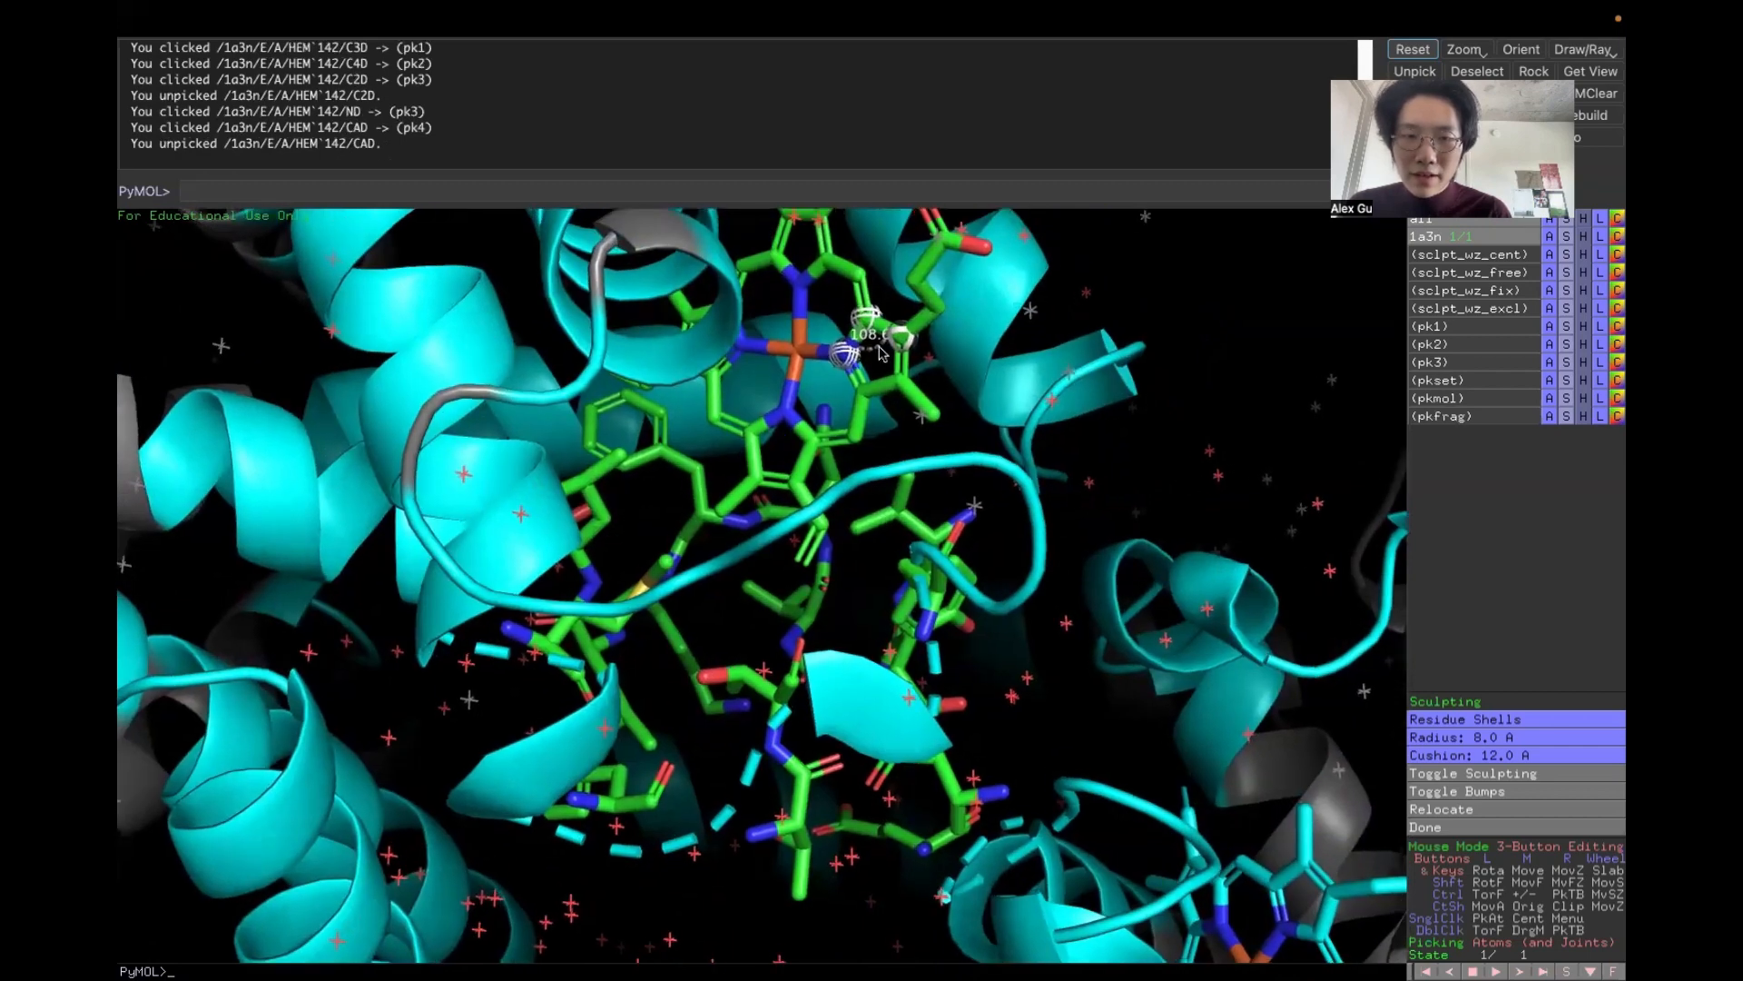
{"action": "left_click", "coordinate": [917, 285]}
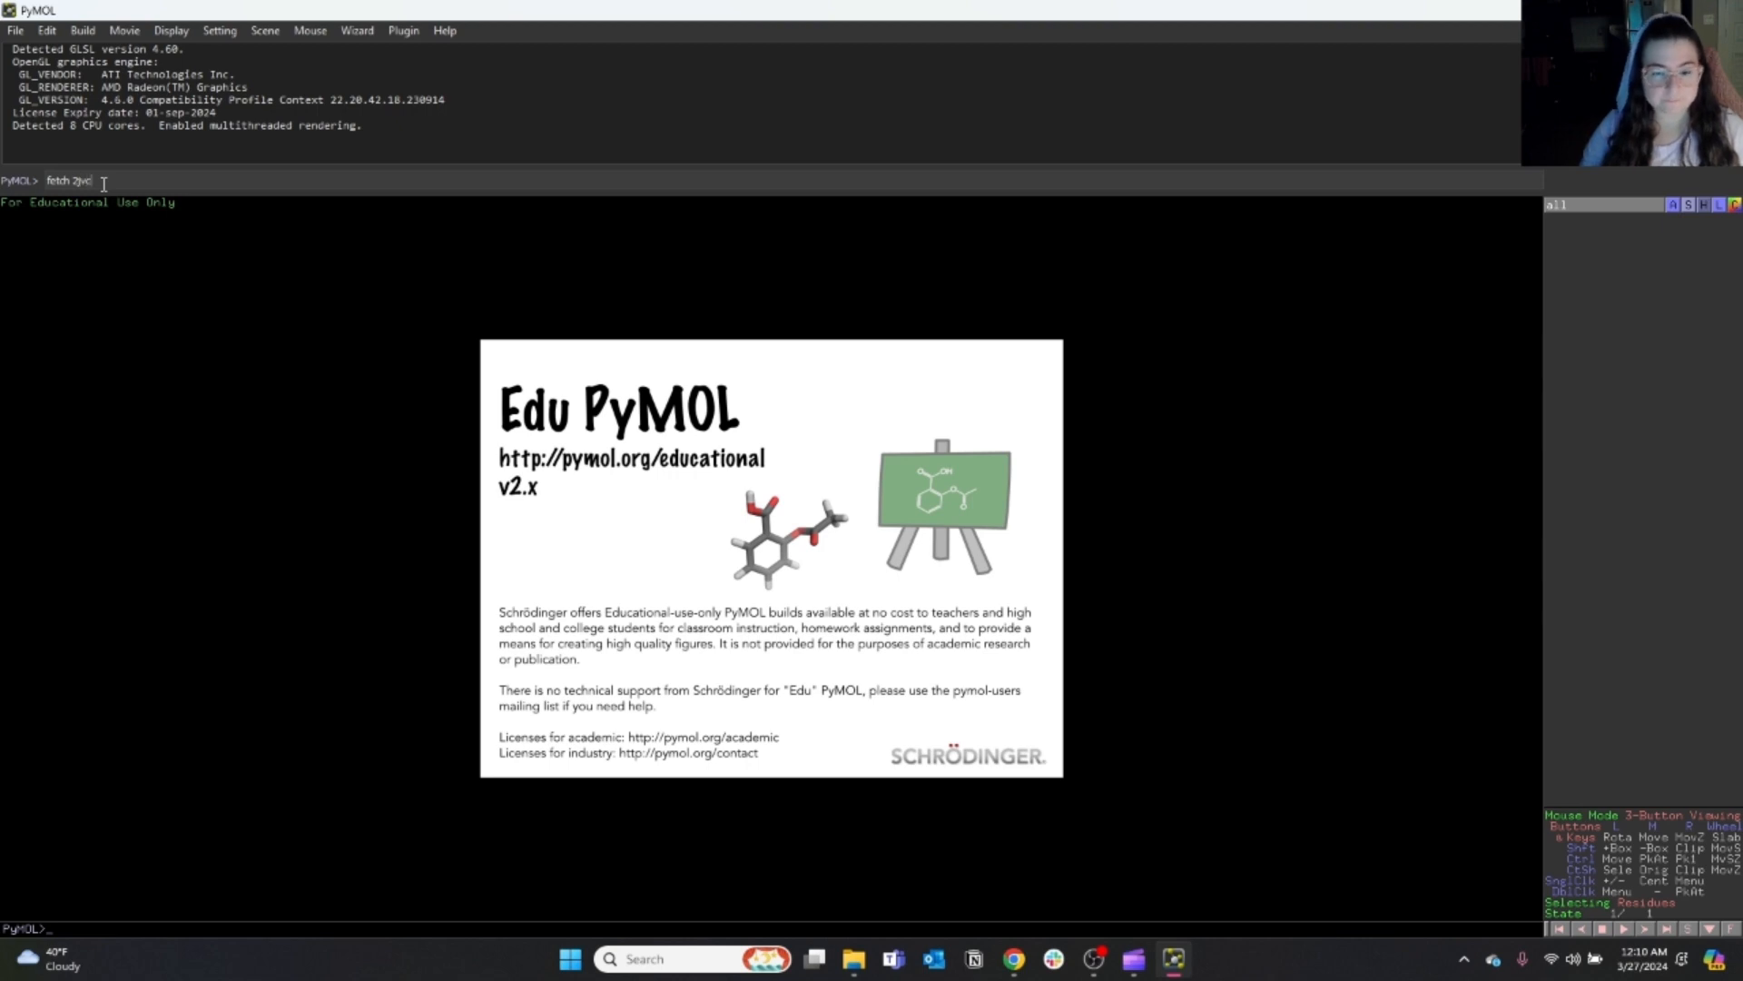
Fetch the structure 2jvc and color it hotpink.
{"action": "key", "text": "Return"}
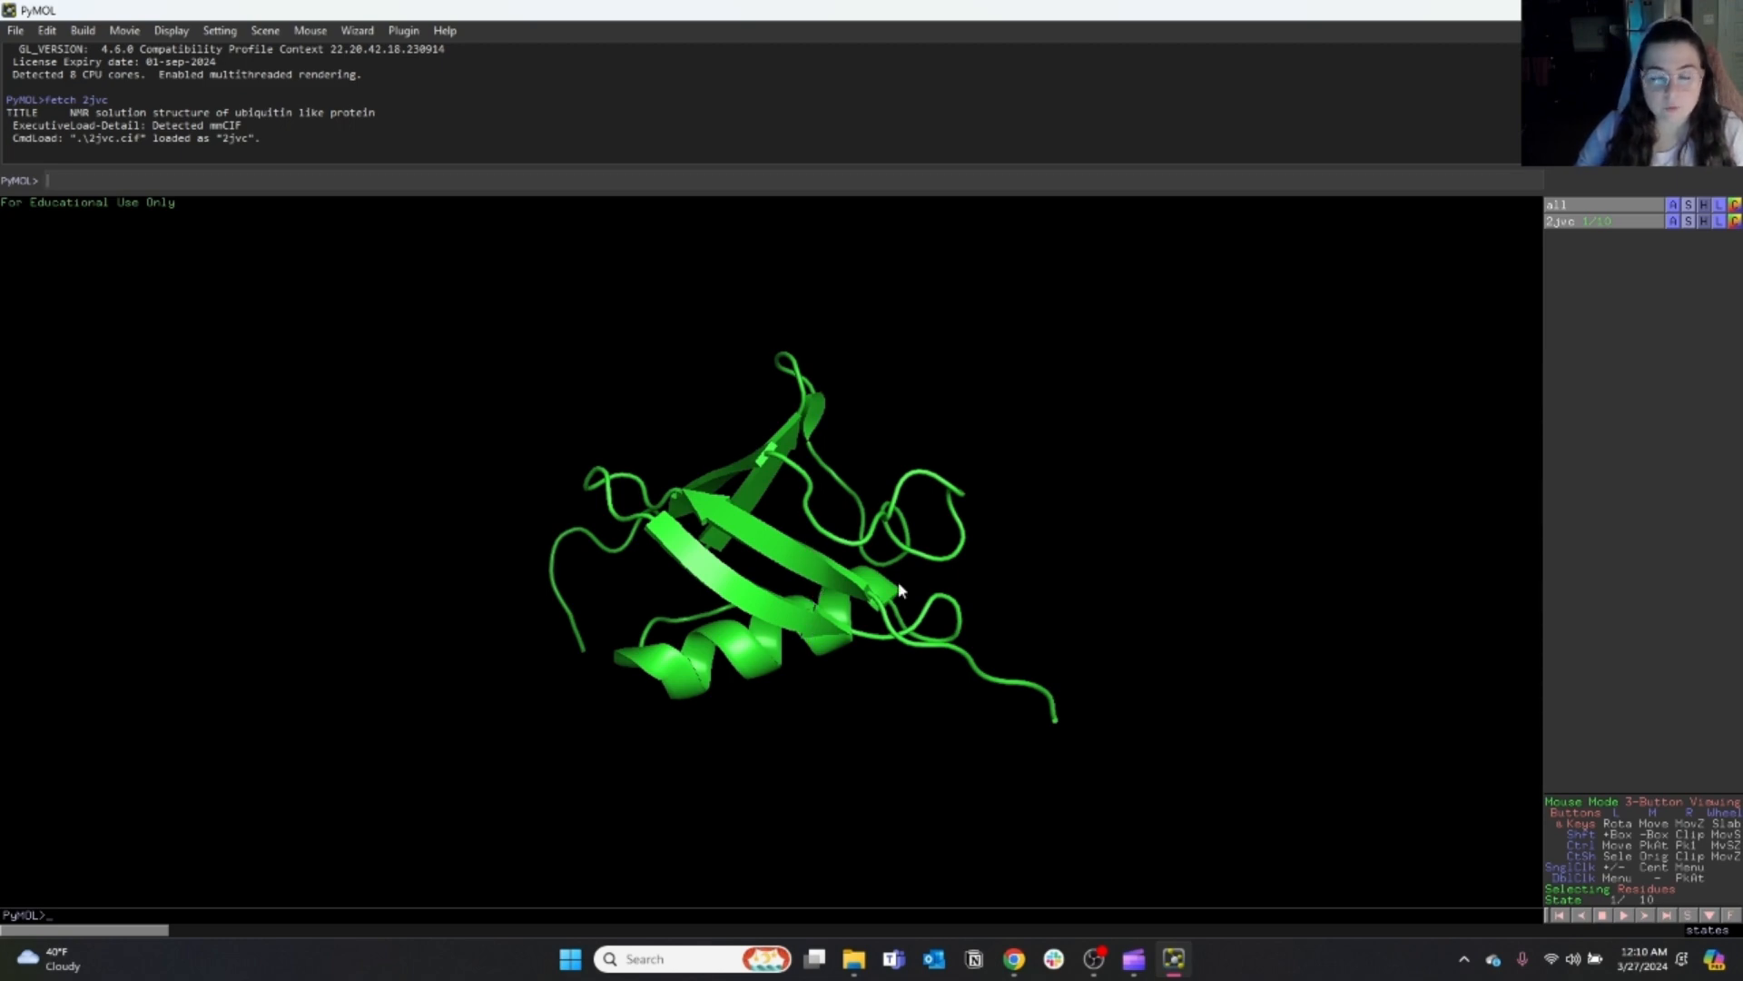
{"action": "left_click", "coordinate": [1732, 223]}
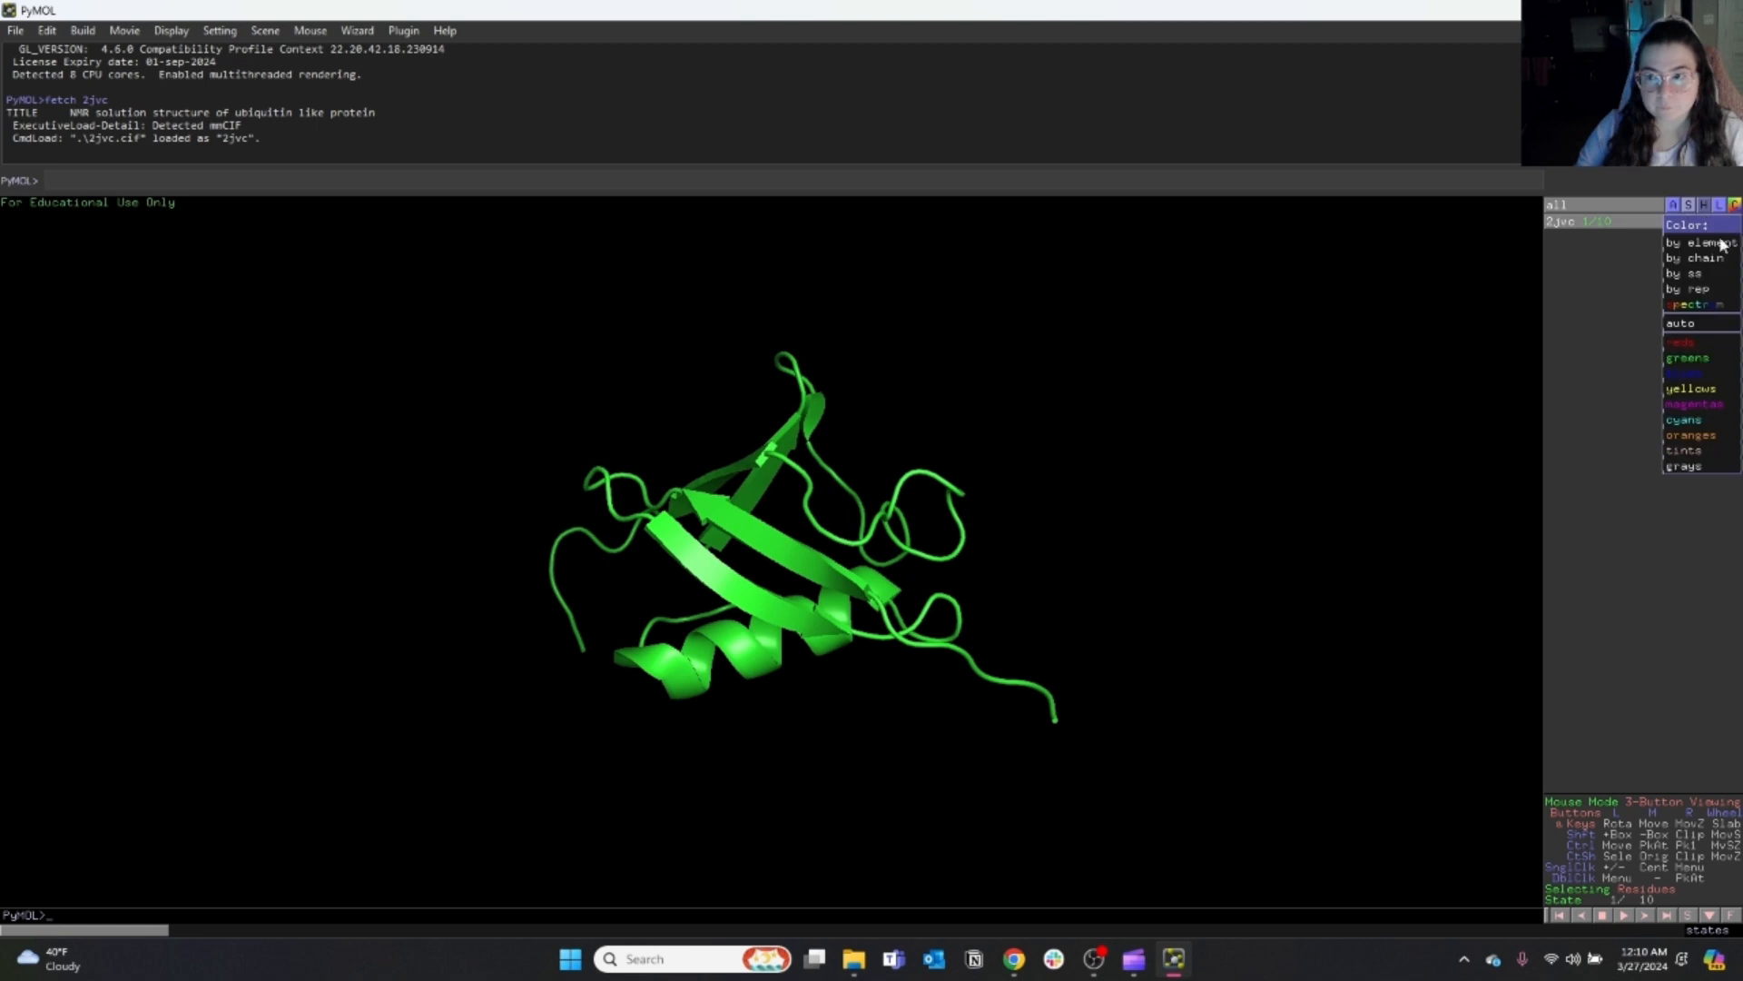
{"action": "mouse_move", "coordinate": [1677, 411]}
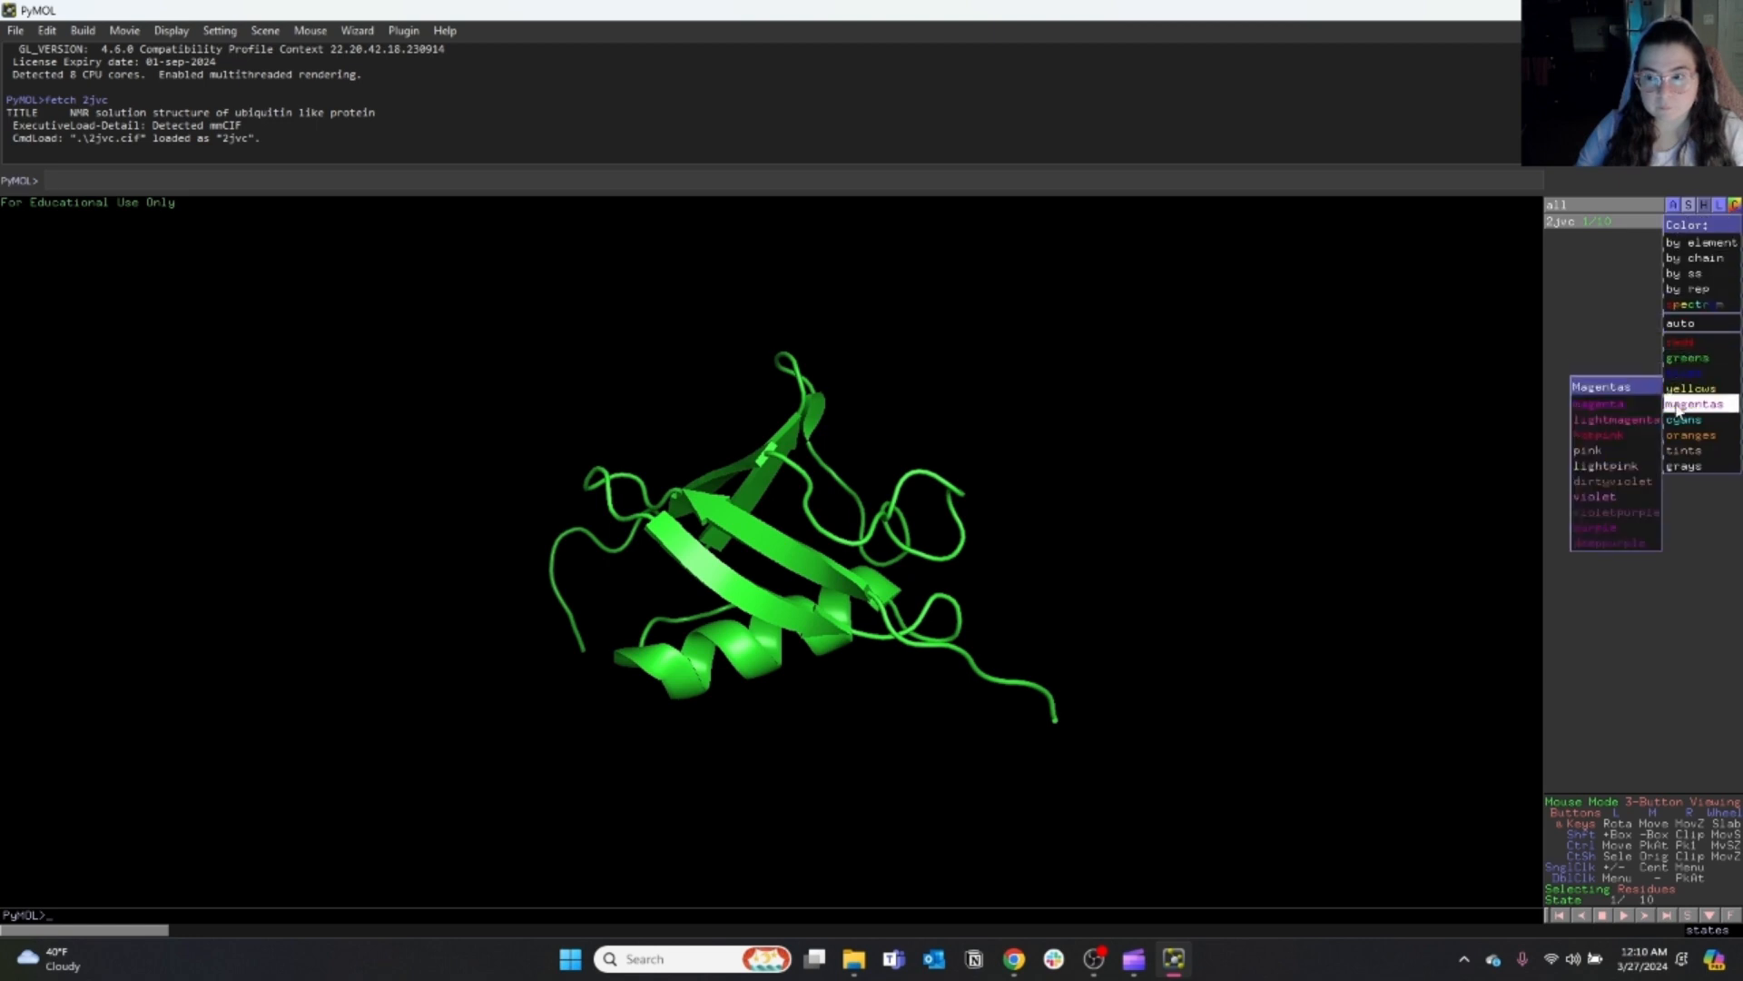
{"action": "left_click", "coordinate": [1598, 435]}
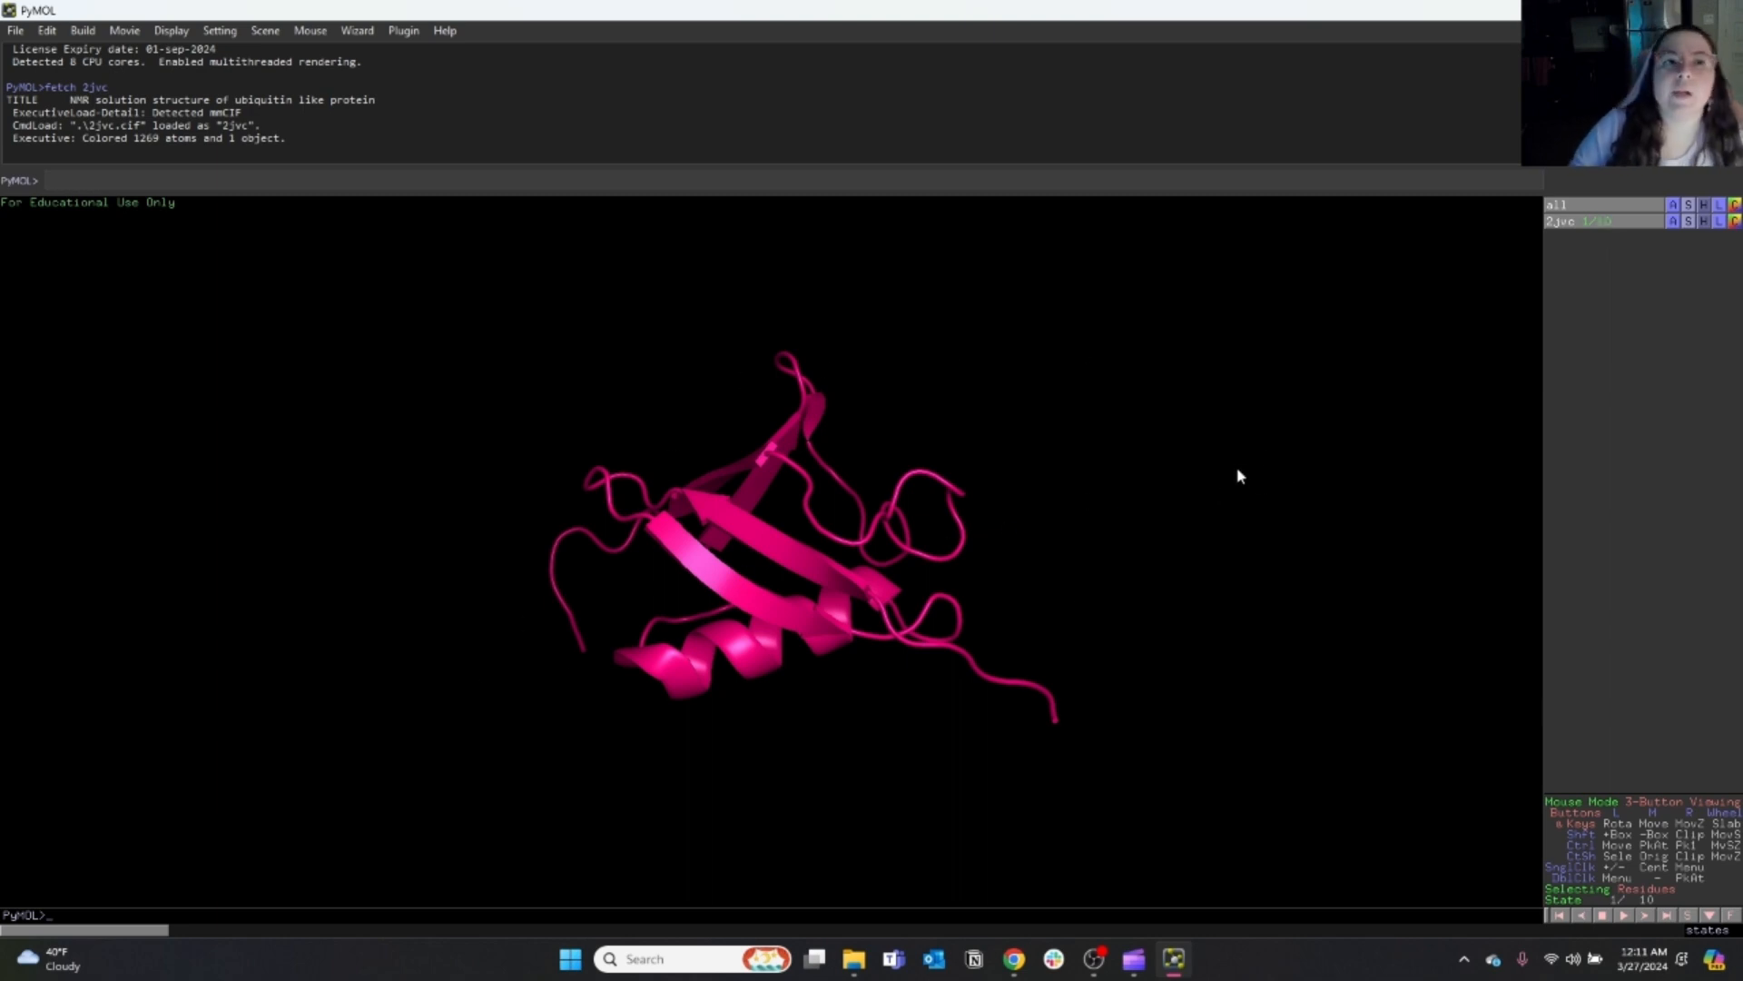
Start the Filter wizard on 2jvc and step forward to state 4 and back to state 1.
{"action": "left_click", "coordinate": [361, 34]}
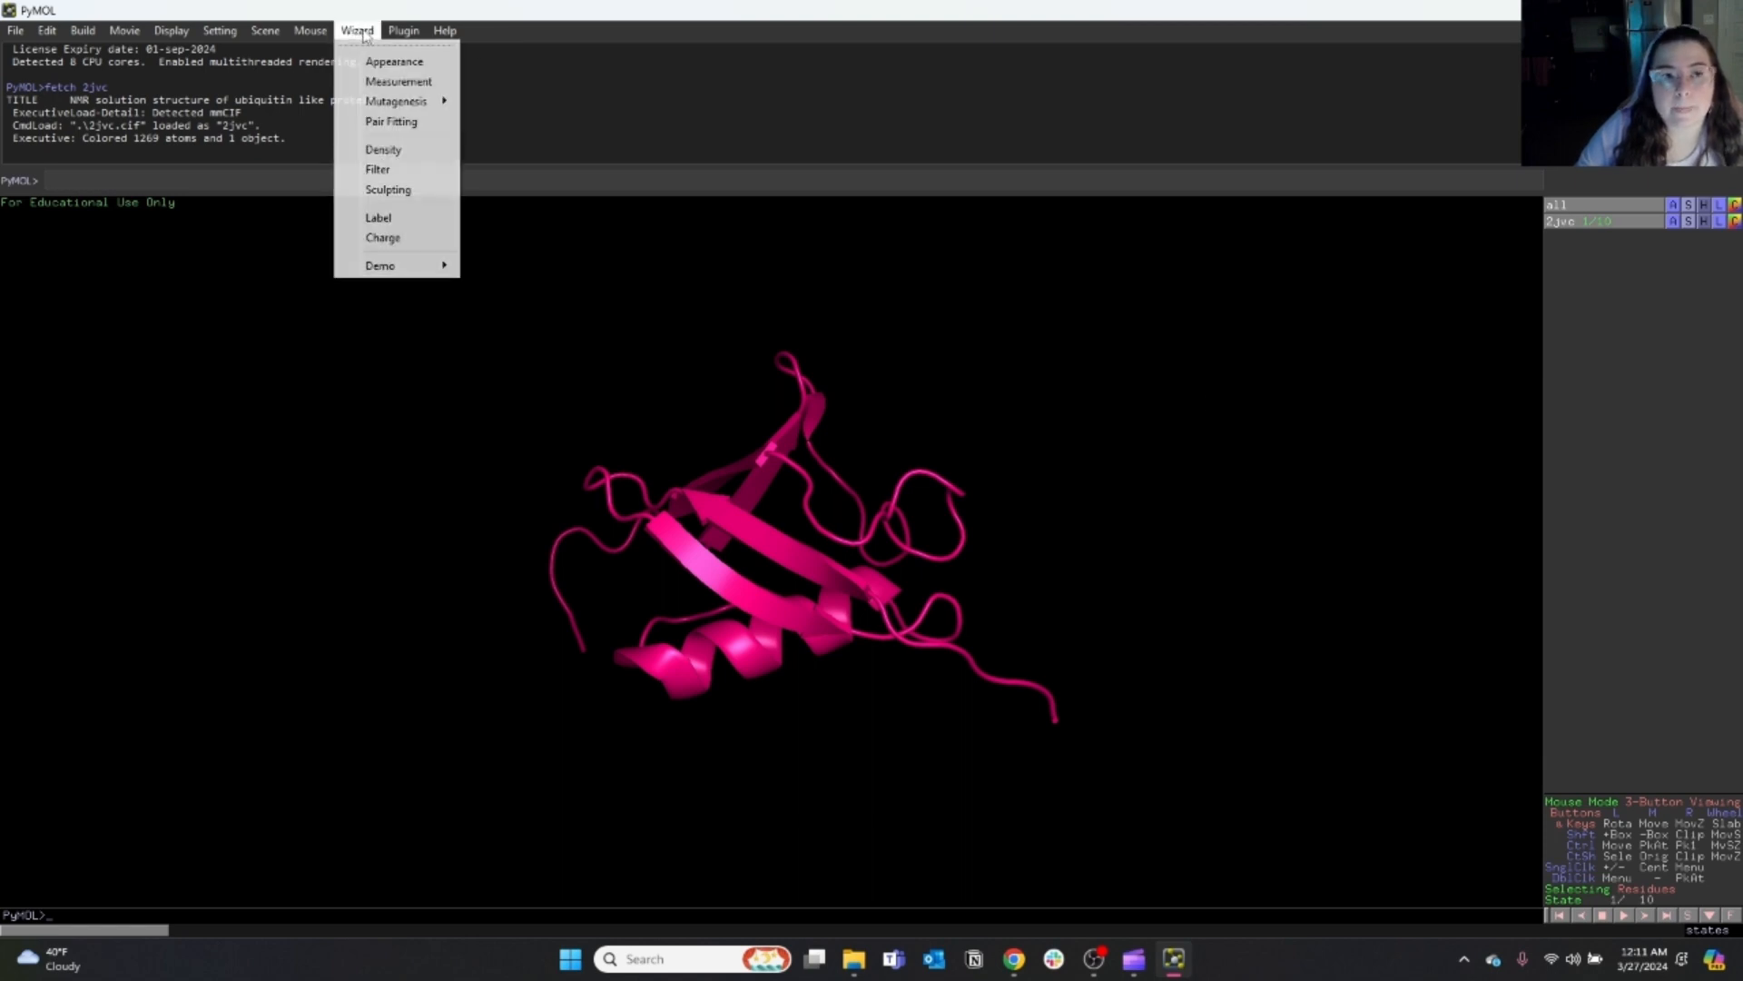
{"action": "left_click", "coordinate": [393, 170]}
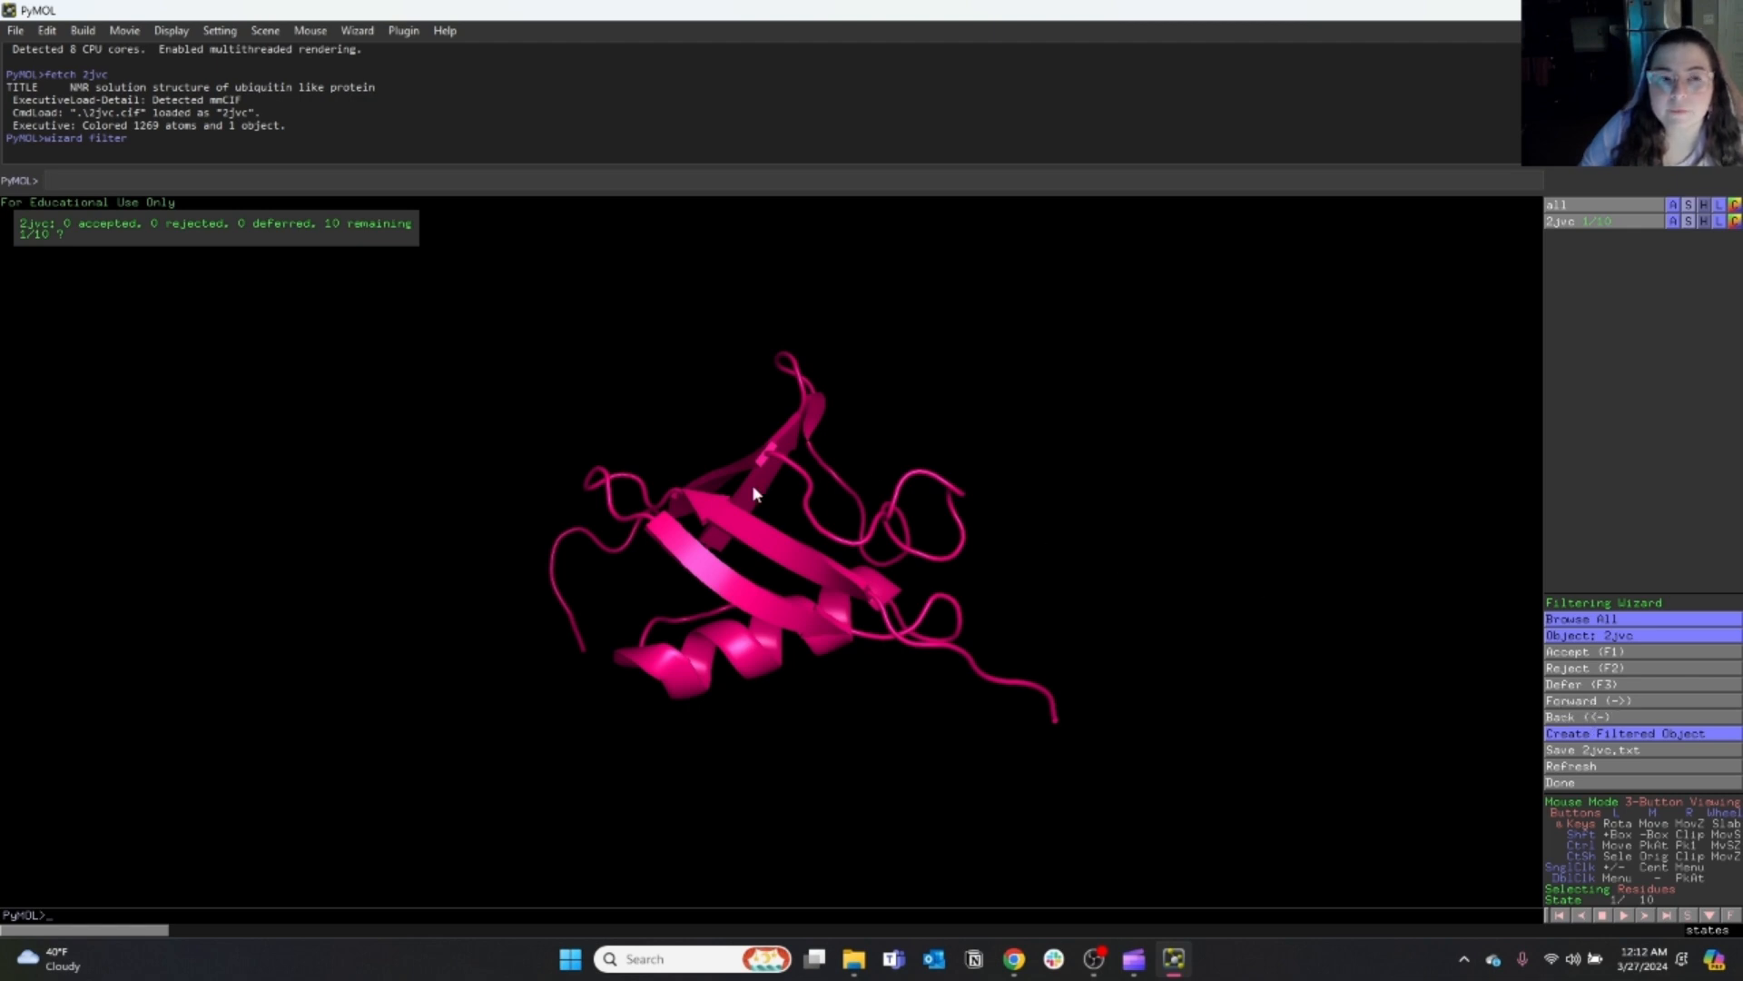
{"action": "left_click", "coordinate": [1581, 707]}
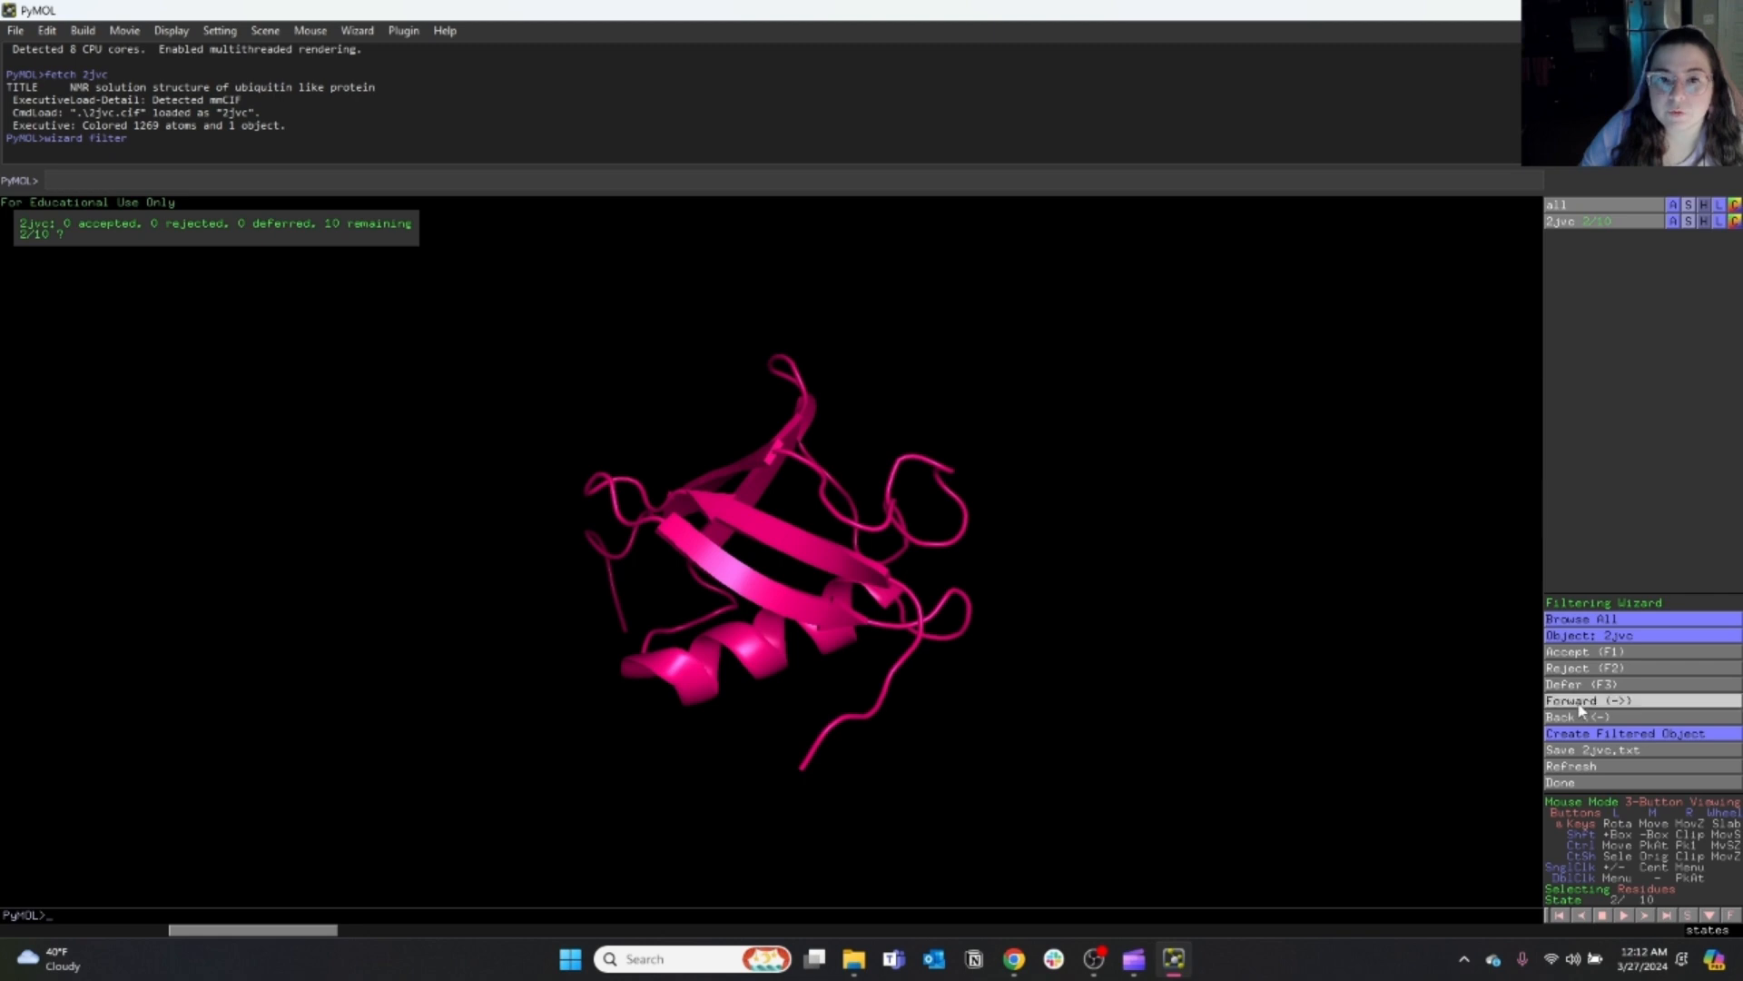
{"action": "left_click", "coordinate": [1580, 708]}
{"action": "left_click", "coordinate": [1581, 707]}
{"action": "left_click", "coordinate": [1579, 722]}
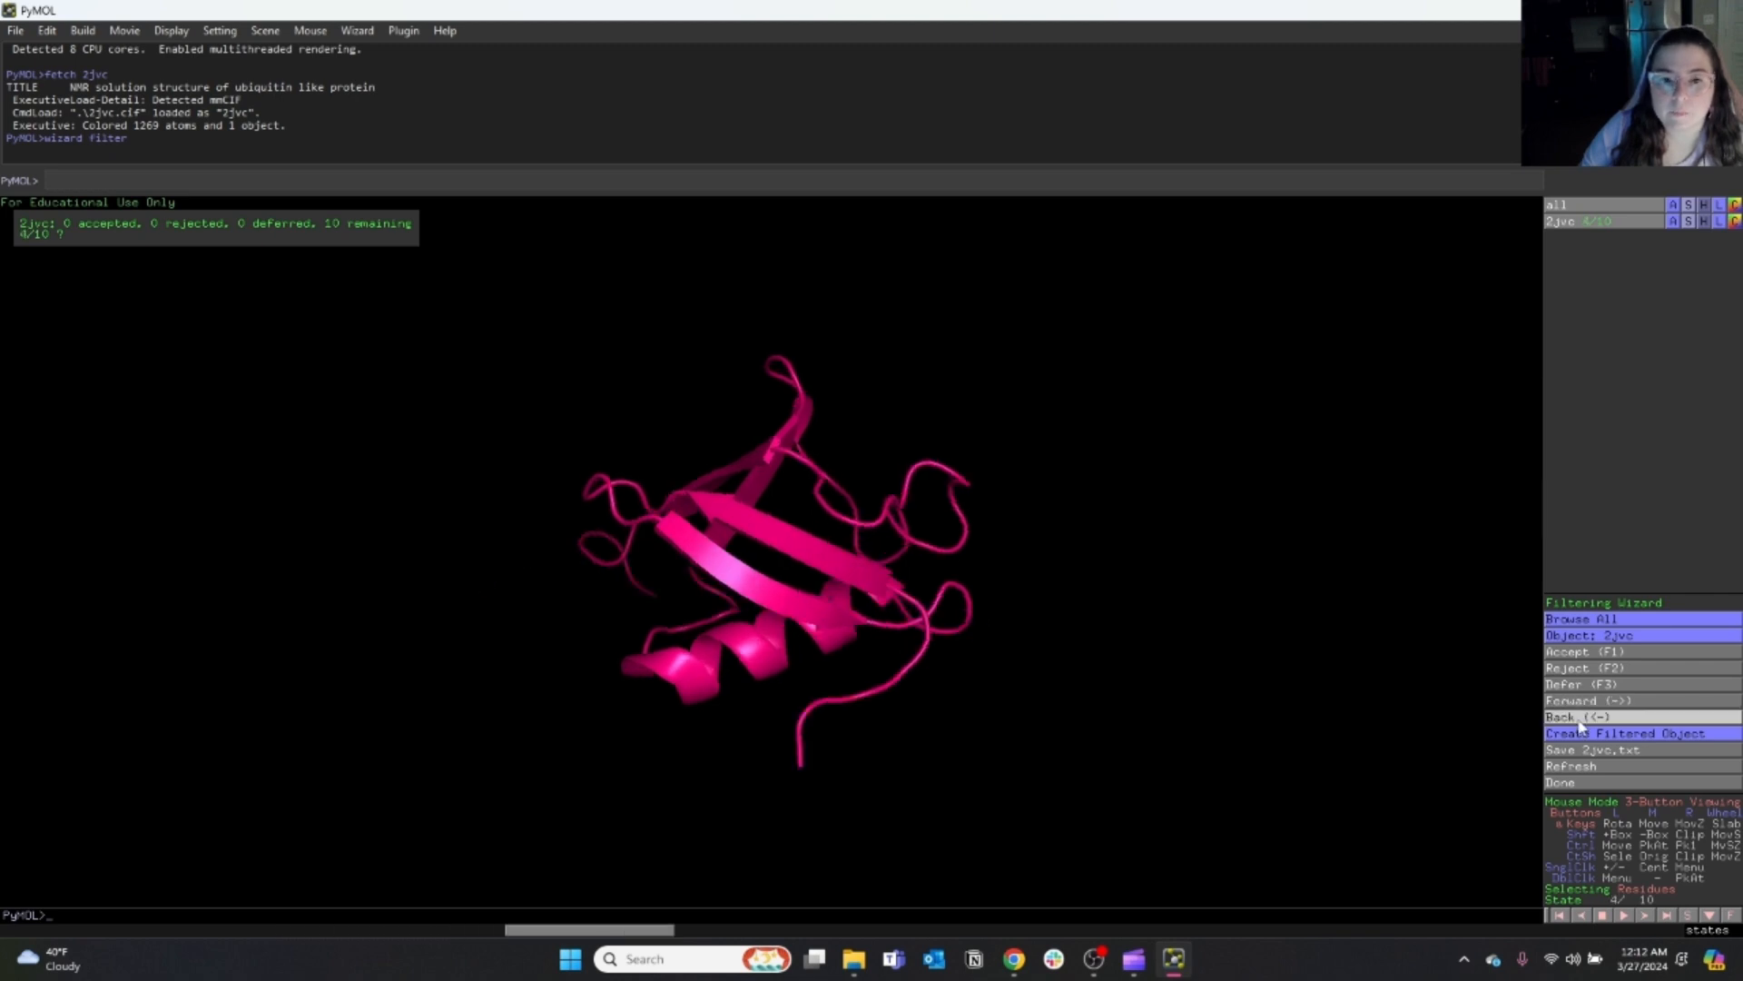
{"action": "left_click", "coordinate": [1579, 722]}
{"action": "left_click", "coordinate": [1579, 721]}
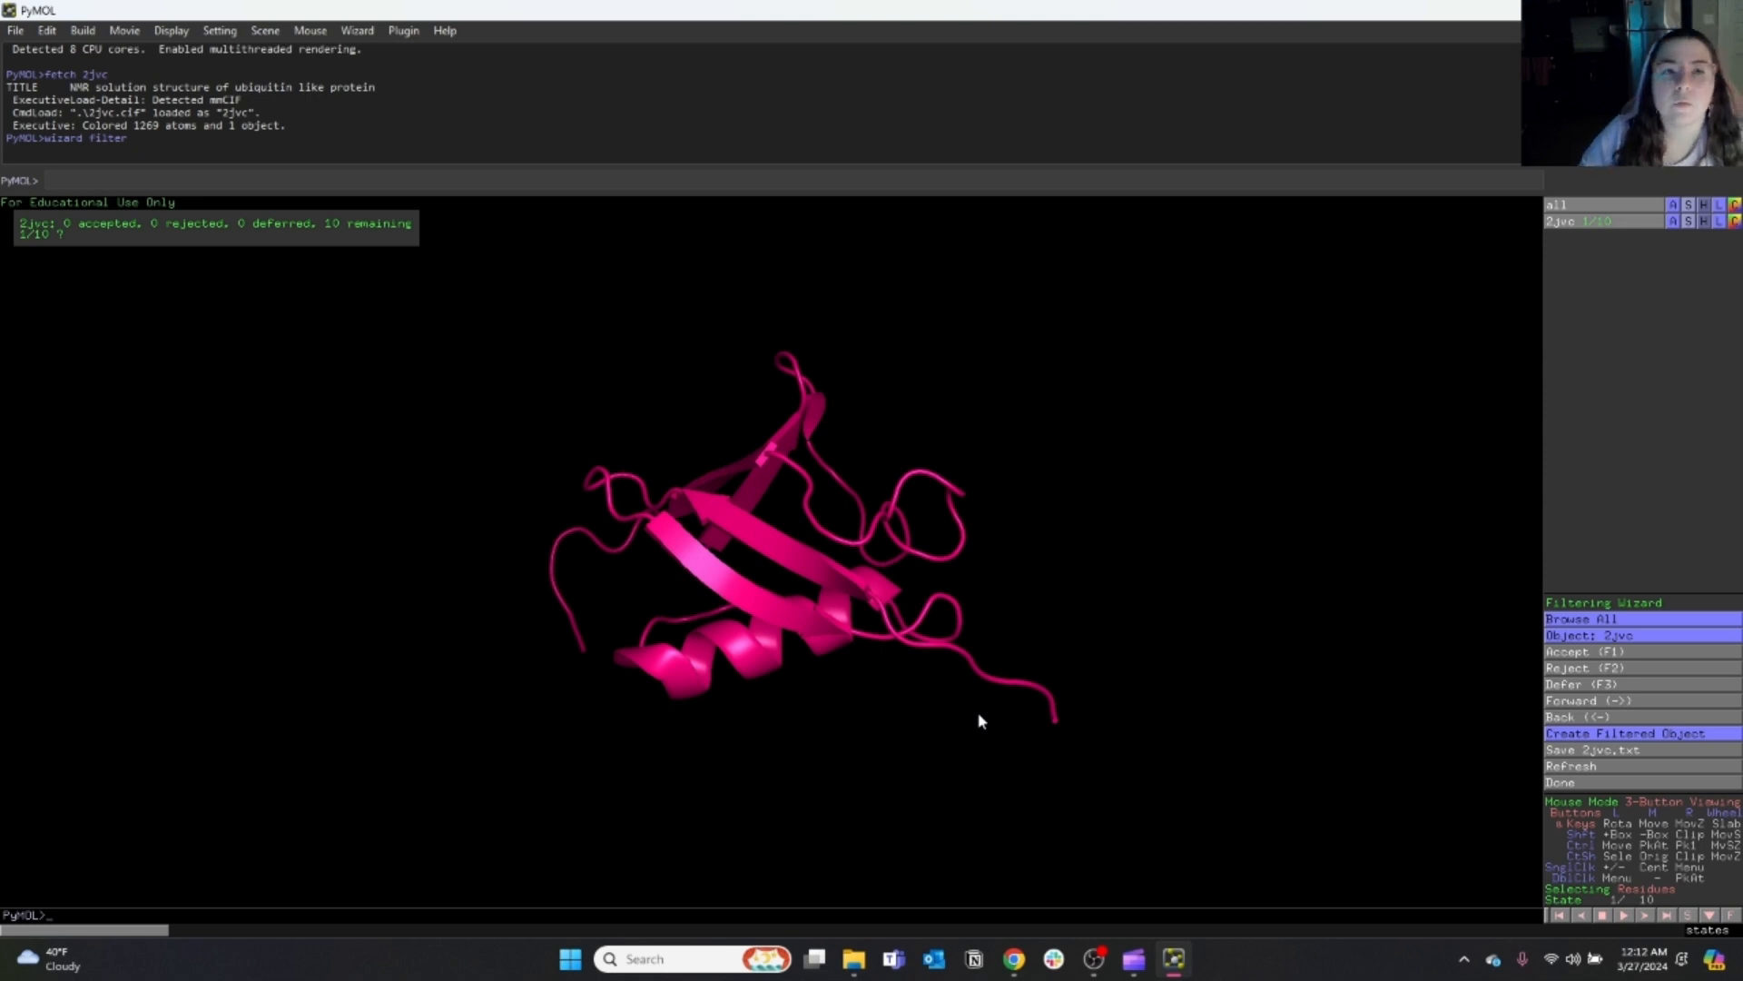
Measure the distance between the VAL 82 and GLY 1 alpha carbons at the two chain ends with the Measurement wizard.
{"action": "left_click", "coordinate": [359, 32]}
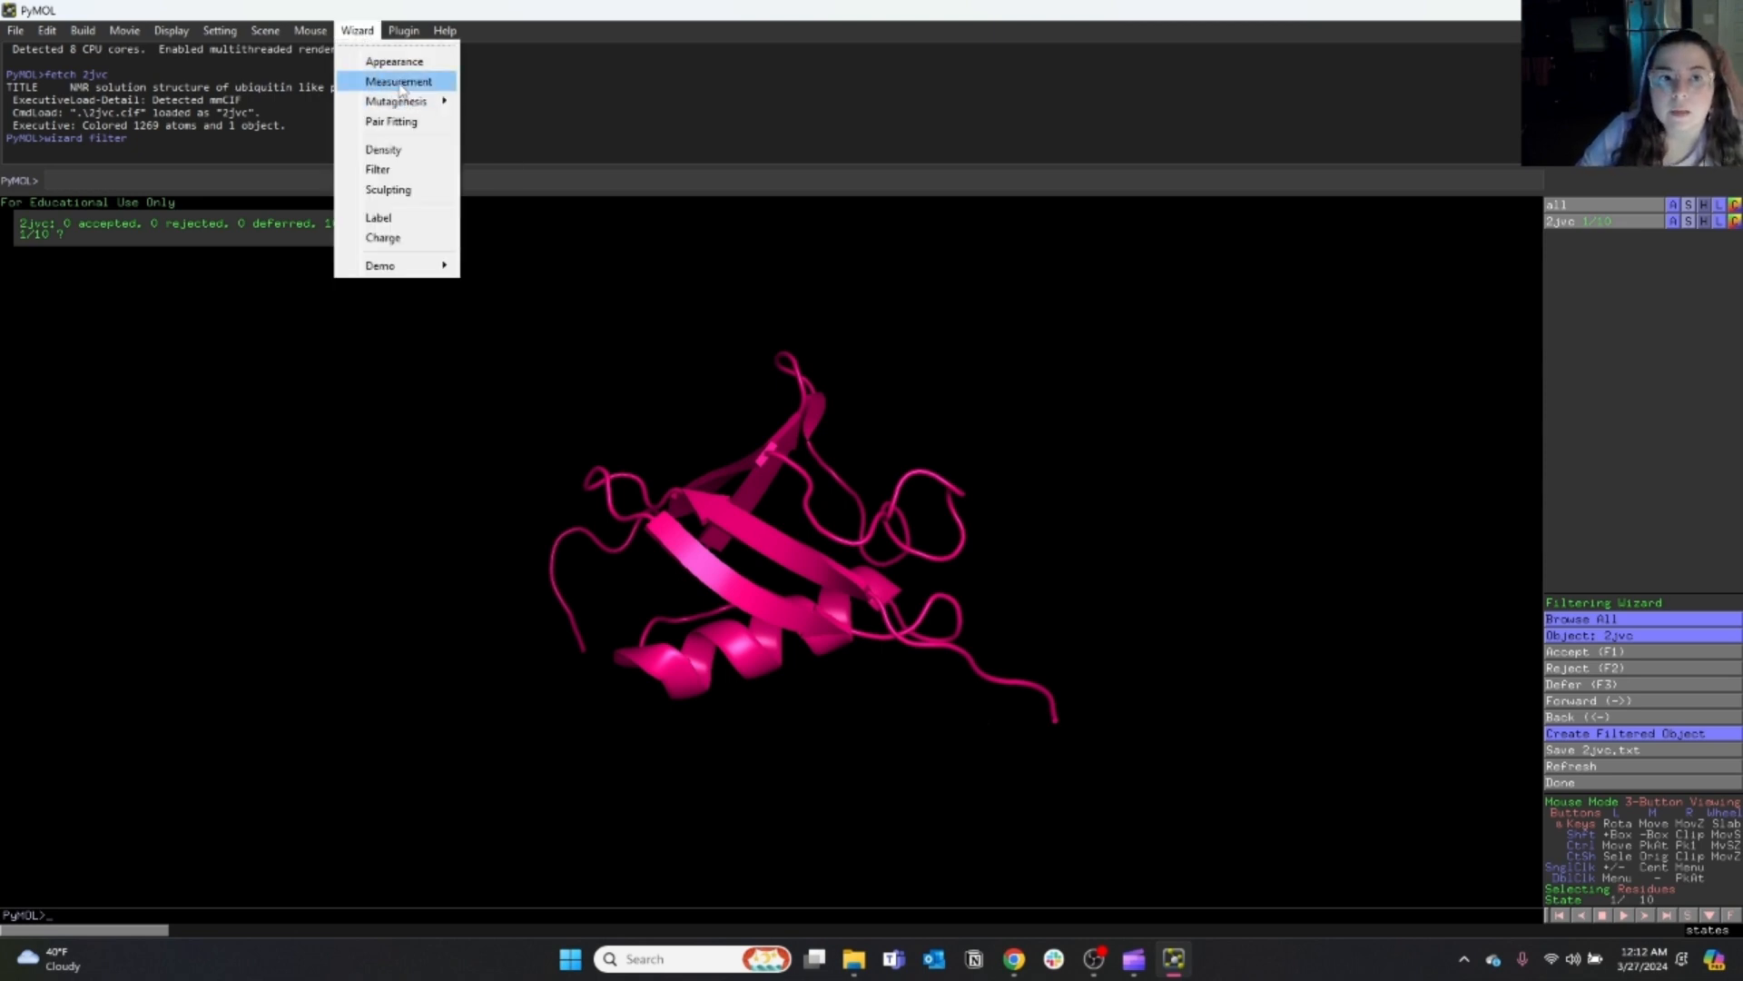
{"action": "left_click", "coordinate": [400, 82]}
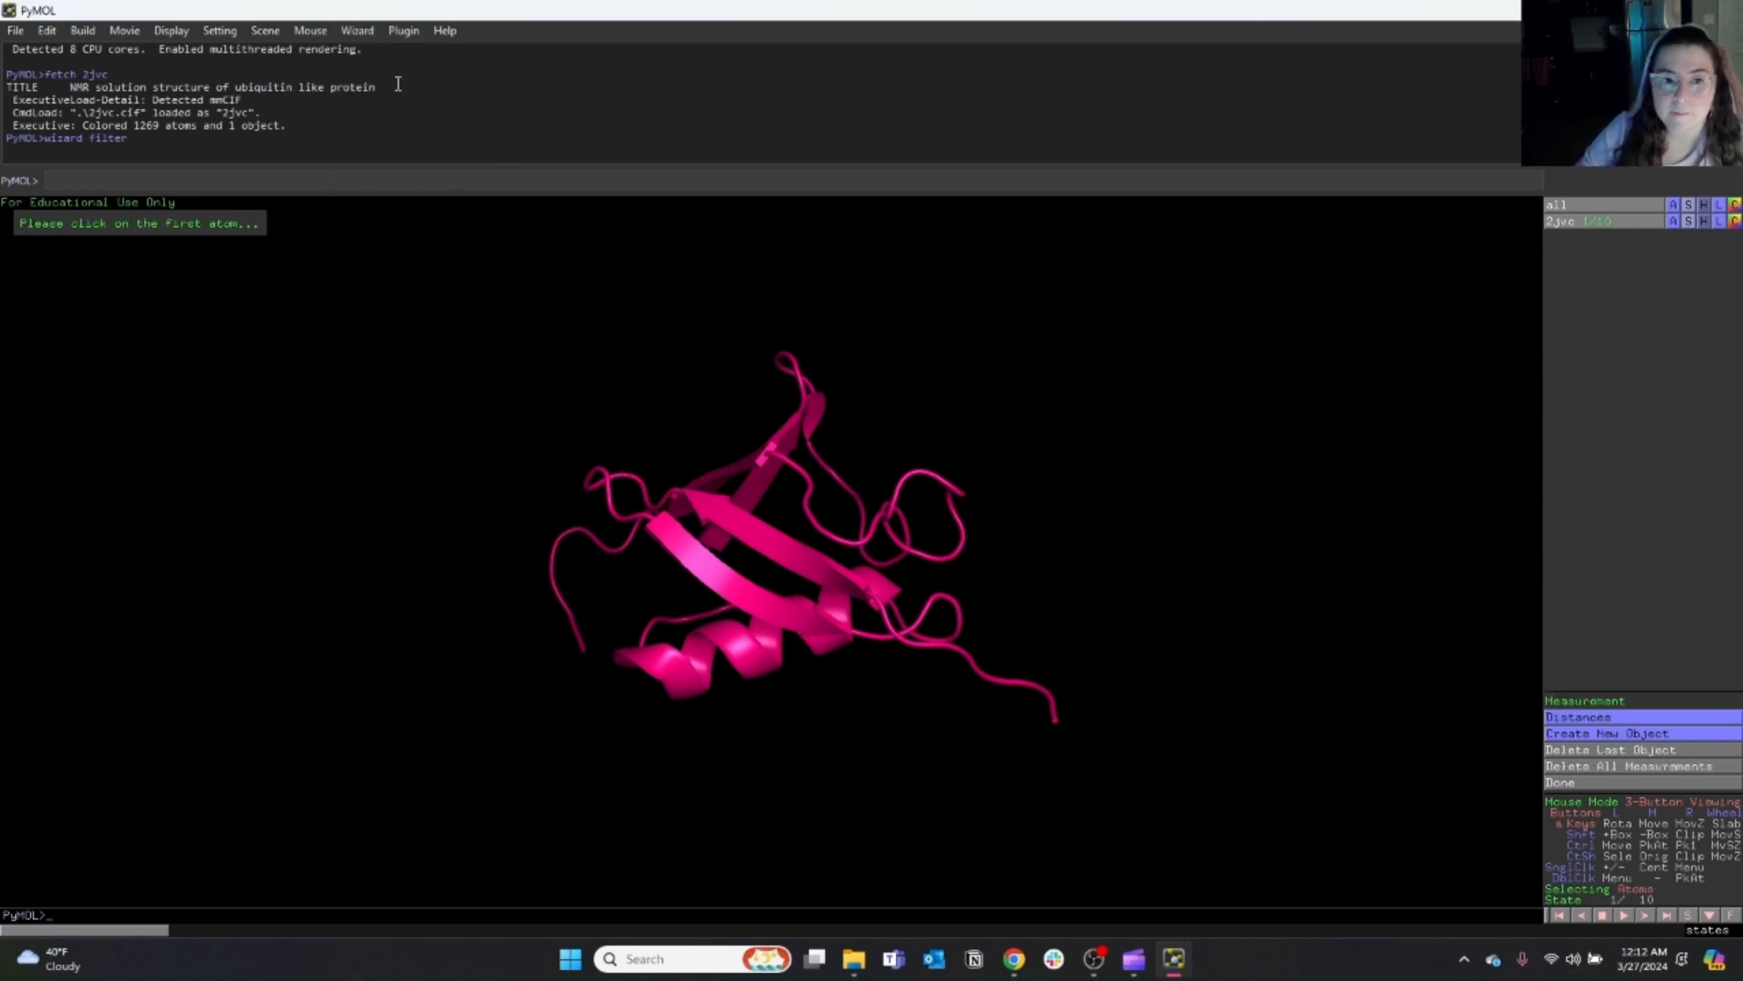
{"action": "left_click", "coordinate": [582, 651]}
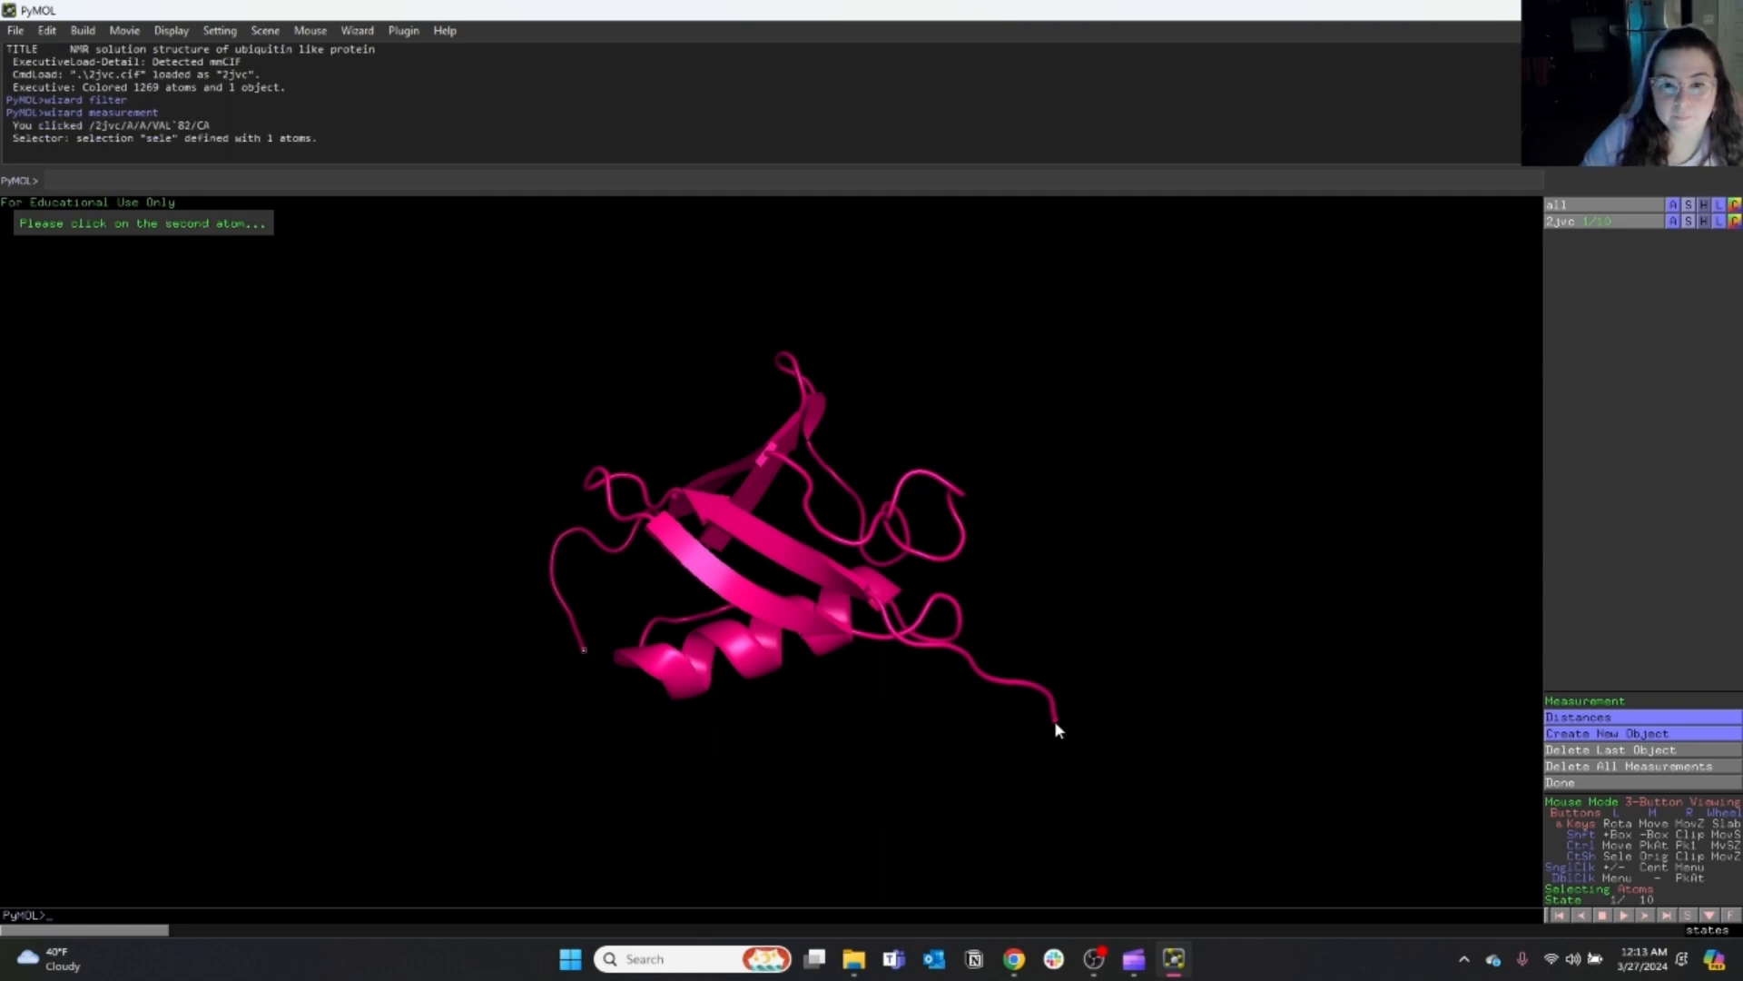
{"action": "left_click", "coordinate": [1055, 722]}
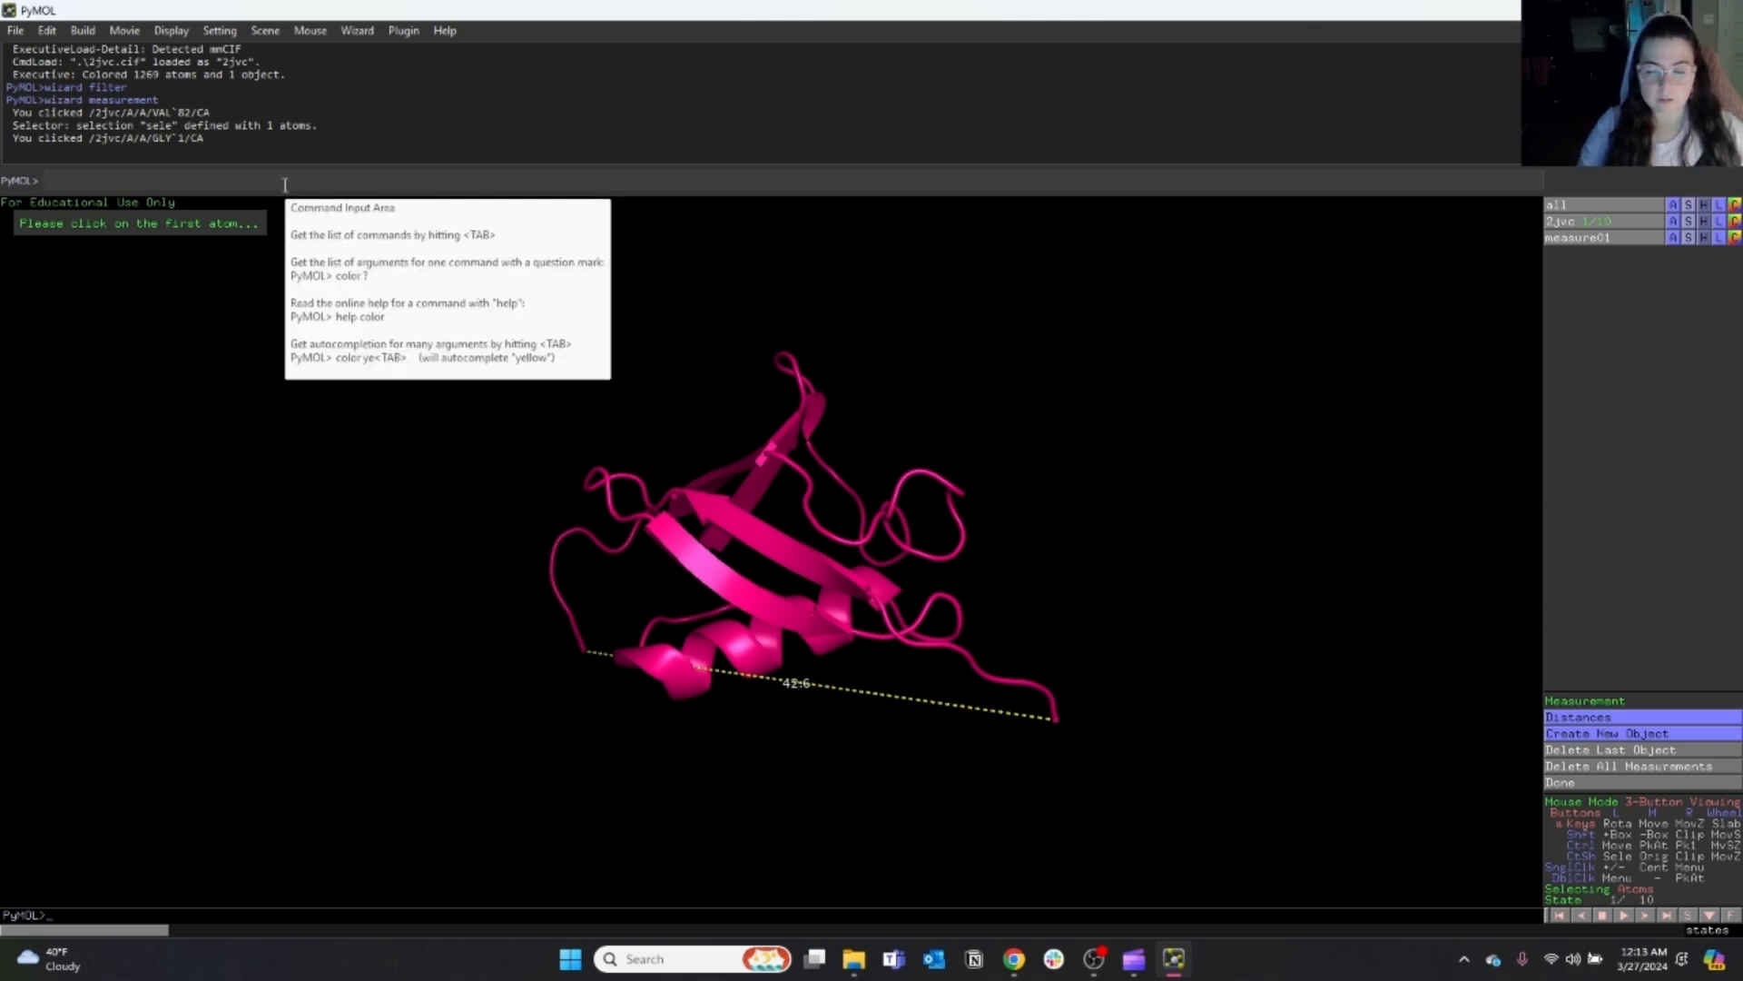
Set label_size to 40 and turn the protein so the distance label can be read clearly.
{"action": "type", "text": "set label_size, 40"}
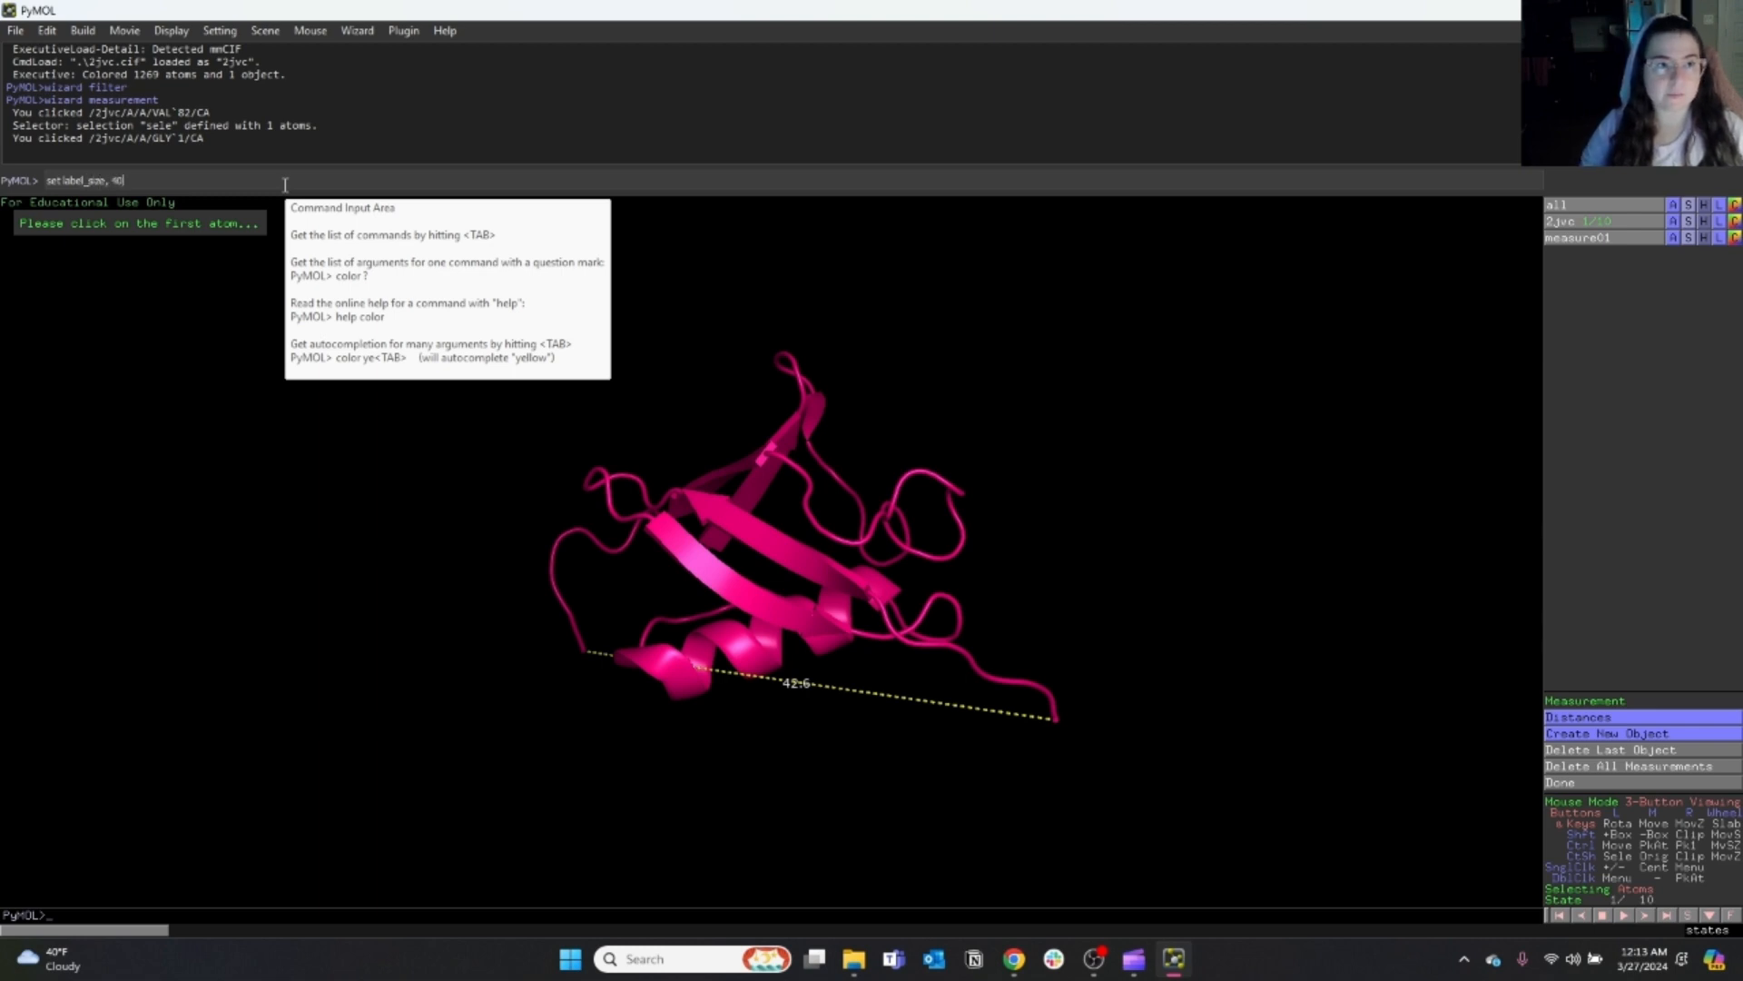
{"action": "key", "text": "Return"}
{"action": "left_click_drag", "start_coordinate": [753, 717], "coordinate": [746, 635]}
{"action": "left_click_drag", "start_coordinate": [851, 704], "coordinate": [891, 630]}
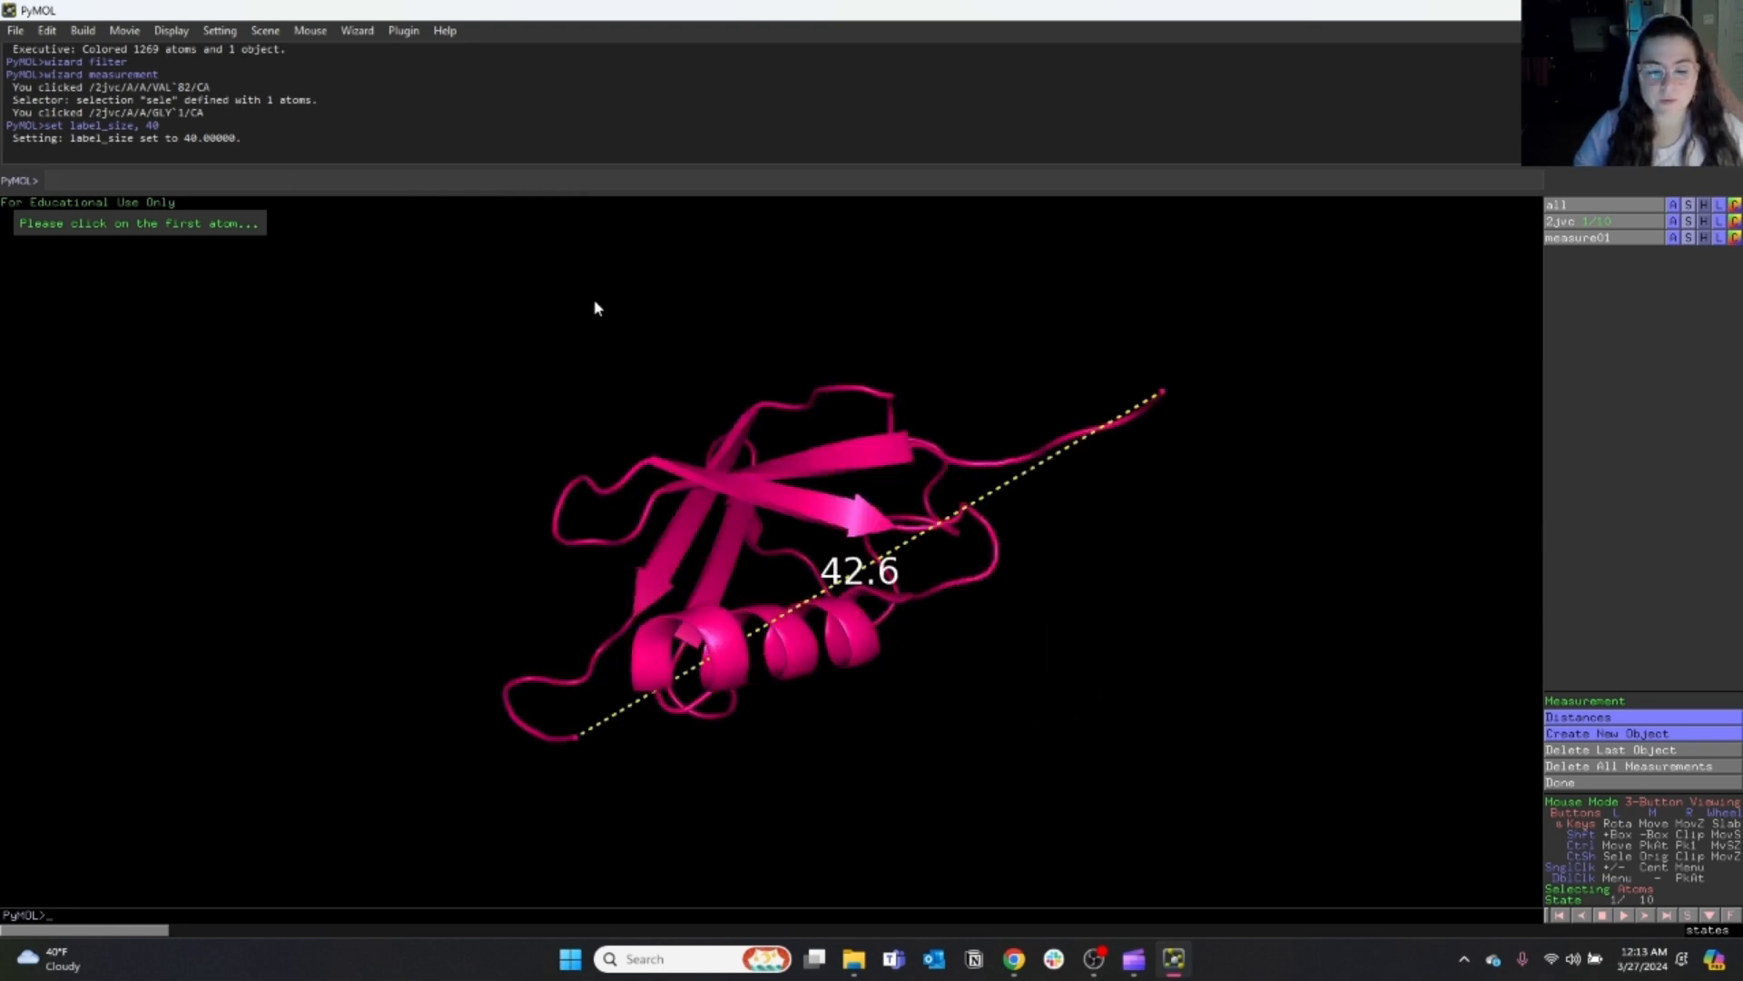
Restart the Filter wizard and step forward through all ten states of 2jvc, returning to state 1.
{"action": "left_click", "coordinate": [357, 30]}
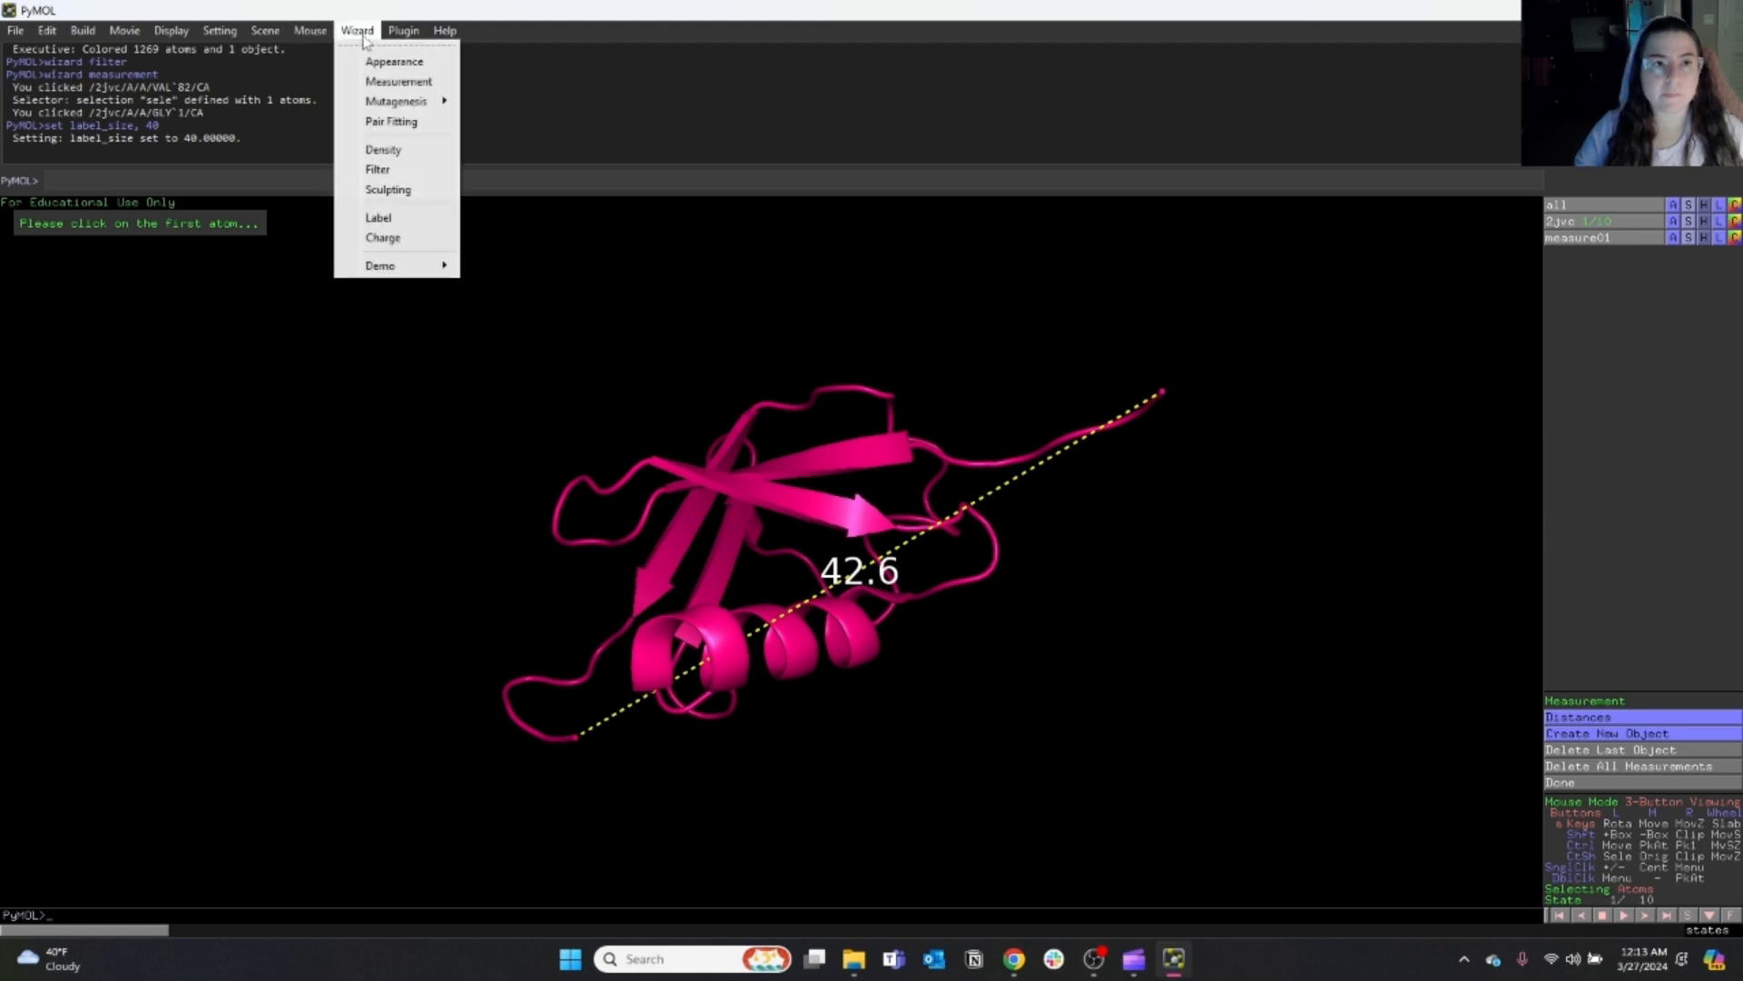
{"action": "left_click", "coordinate": [393, 171]}
{"action": "left_click", "coordinate": [1582, 701]}
{"action": "left_click", "coordinate": [1582, 701]}
{"action": "left_click", "coordinate": [1581, 701]}
{"action": "left_click", "coordinate": [1581, 701]}
{"action": "left_click", "coordinate": [1582, 701]}
{"action": "left_click", "coordinate": [1581, 701]}
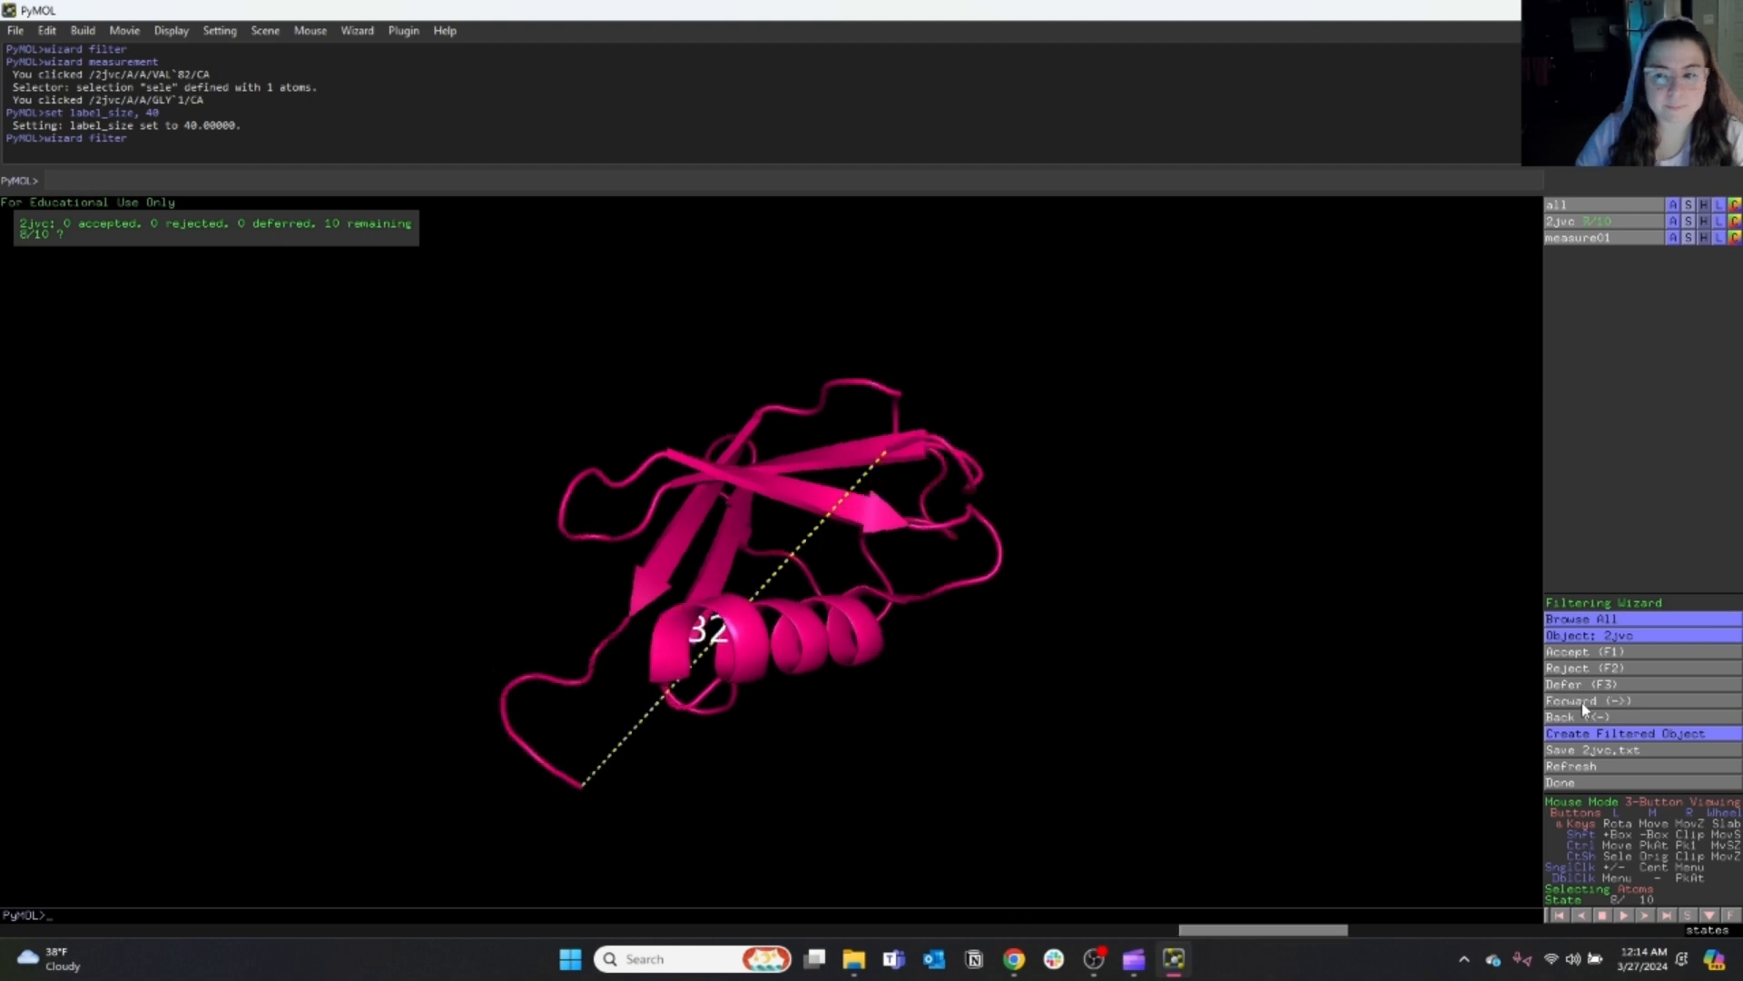
{"action": "left_click", "coordinate": [1582, 701]}
{"action": "left_click", "coordinate": [1582, 701]}
{"action": "left_click", "coordinate": [1582, 701]}
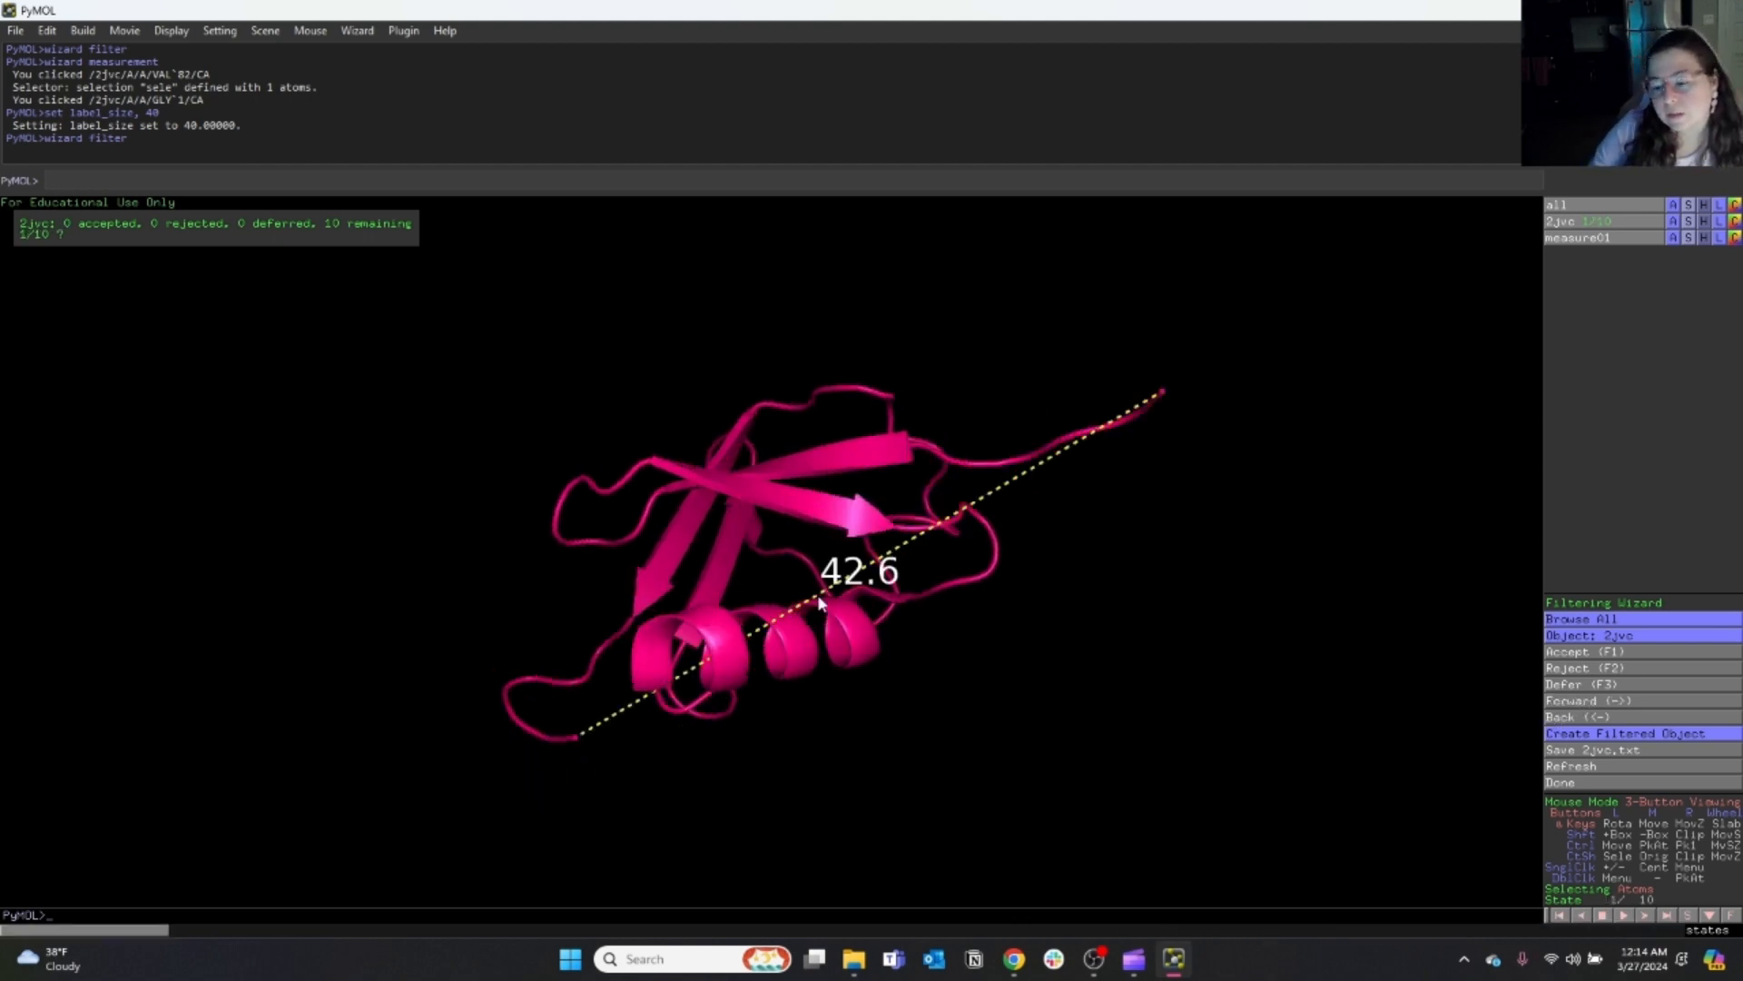
Mark states 1 and 3 of 2jvc as rejected and state 2 as deferred.
{"action": "left_click_drag", "start_coordinate": [967, 595], "coordinate": [1054, 733]}
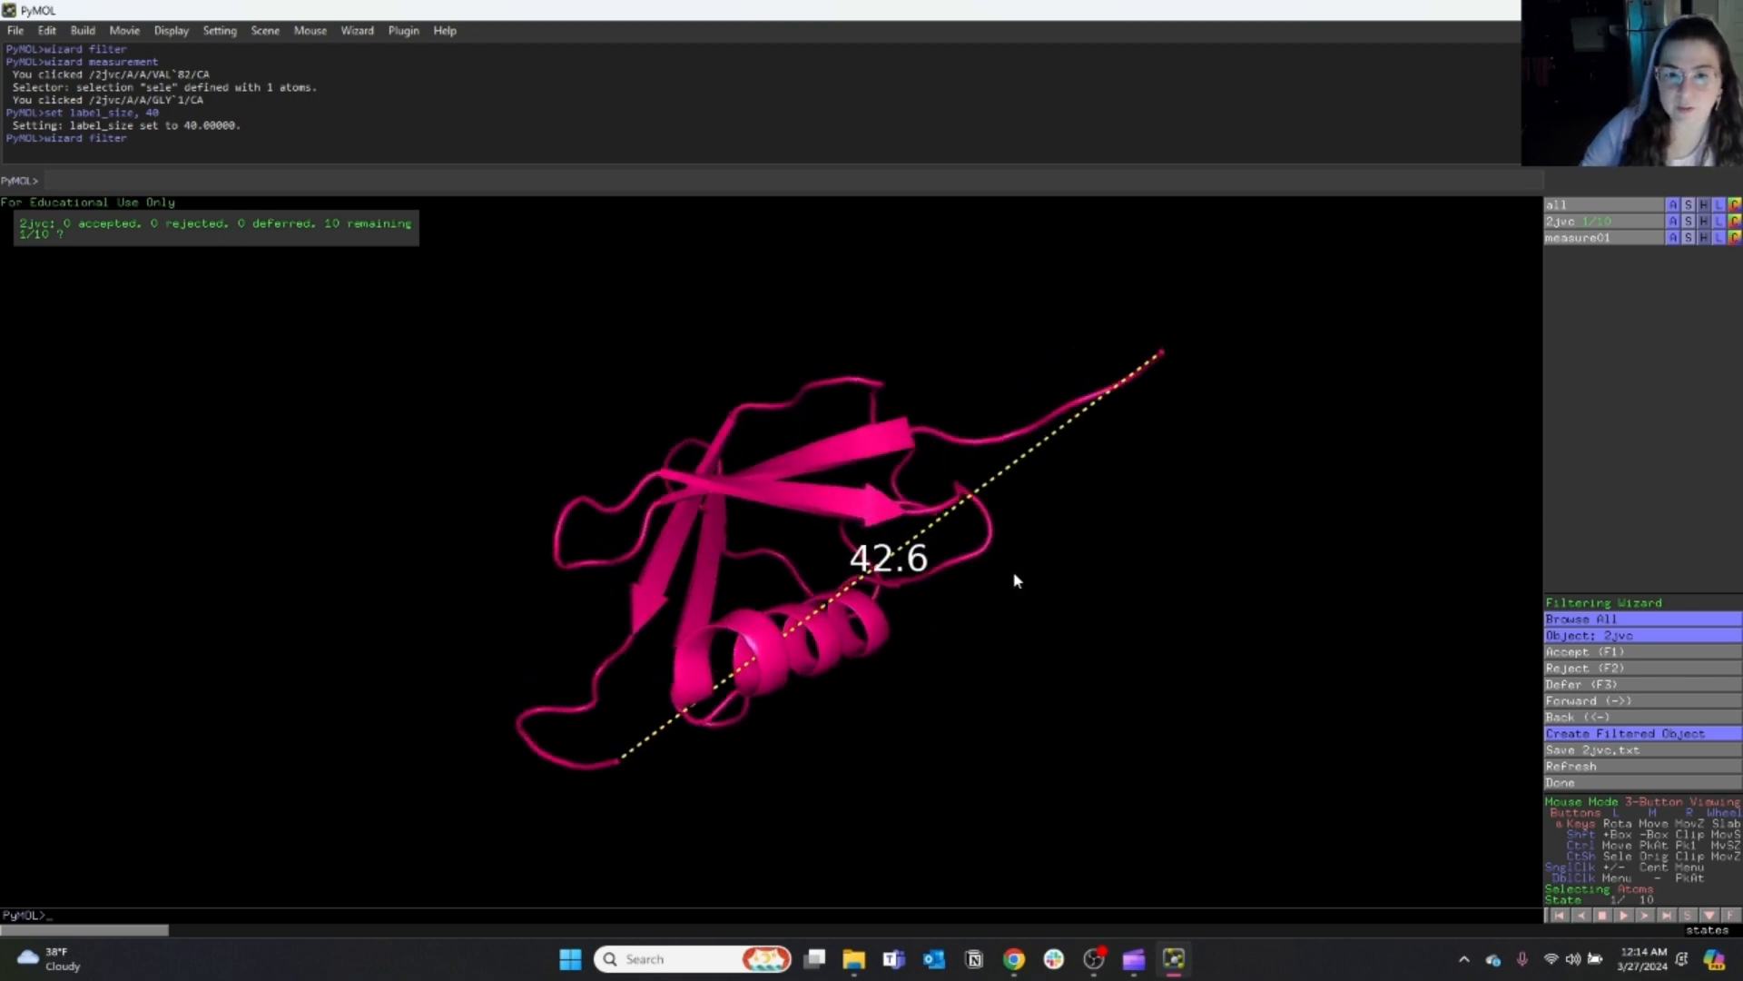
{"action": "left_click", "coordinate": [1577, 672]}
{"action": "left_click_drag", "start_coordinate": [892, 760], "coordinate": [1457, 677]}
{"action": "left_click", "coordinate": [1568, 683]}
{"action": "left_click_drag", "start_coordinate": [1195, 677], "coordinate": [1453, 674]}
{"action": "left_click", "coordinate": [1561, 671]}
Accept states 4, 5 and 6 of 2jvc and defer states 7 and 8.
{"action": "left_click", "coordinate": [1570, 654]}
{"action": "left_click", "coordinate": [1570, 654]}
{"action": "left_click", "coordinate": [1570, 654]}
{"action": "left_click", "coordinate": [1570, 686]}
{"action": "left_click", "coordinate": [1570, 686]}
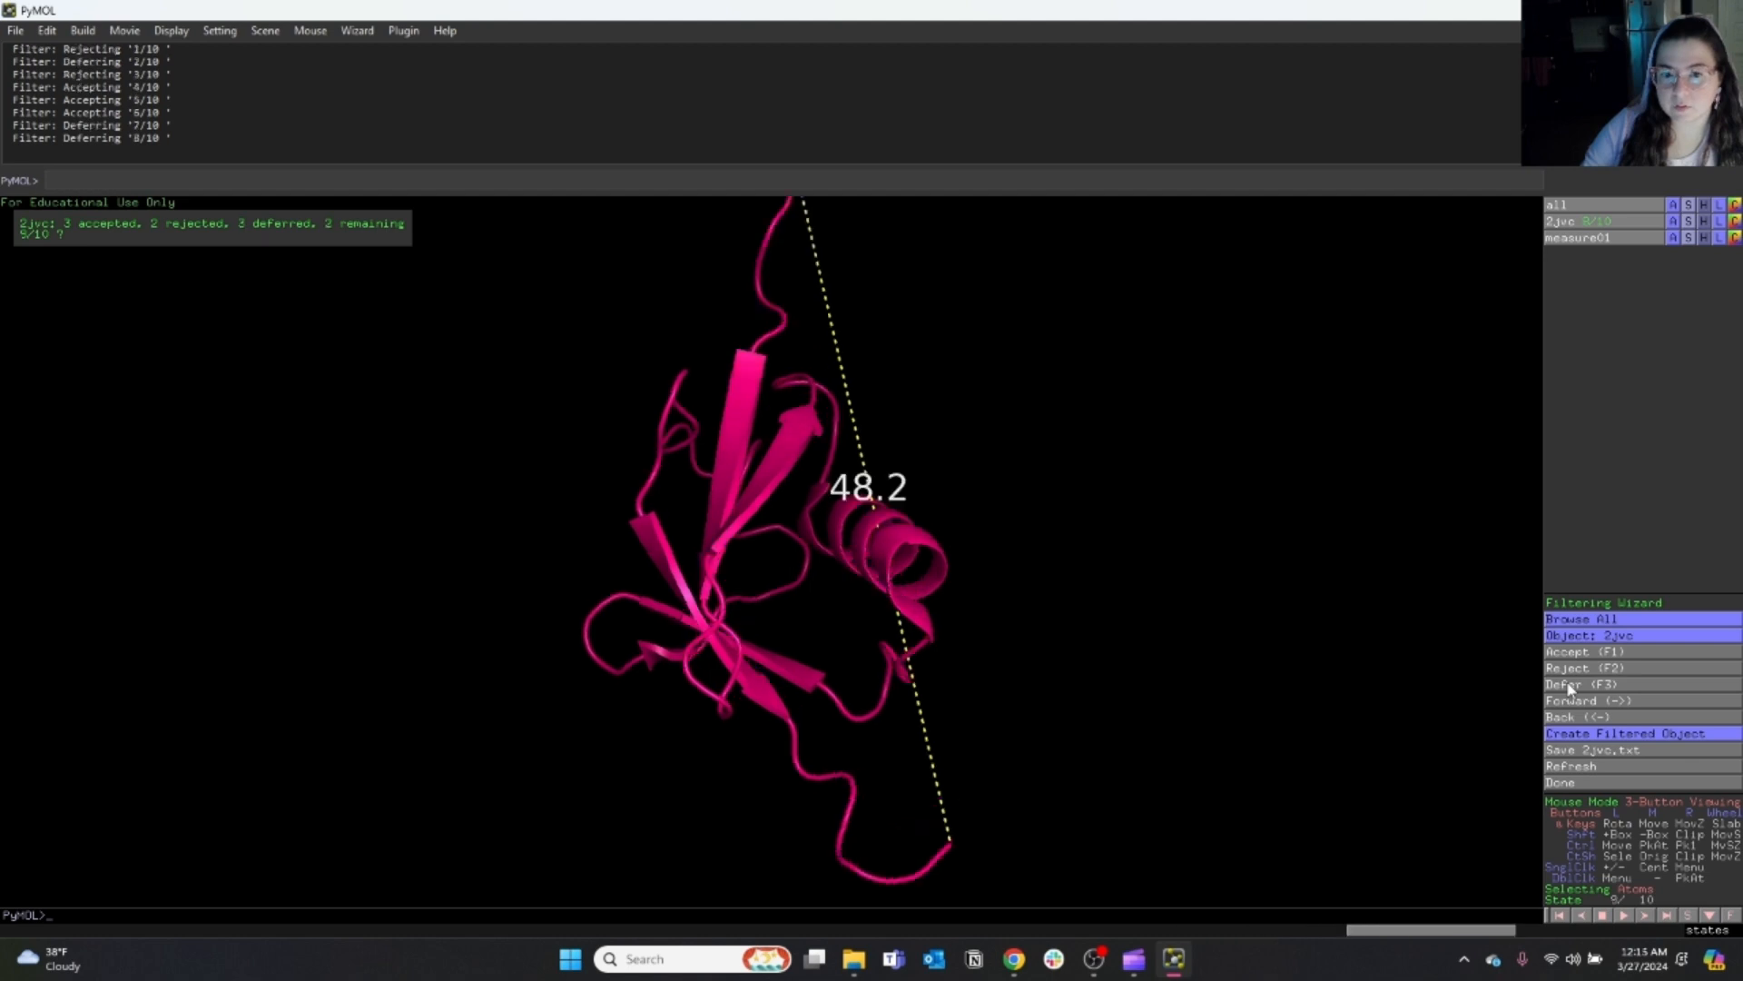
Reject the last two states of 2jvc, 9 and 10.
{"action": "left_click", "coordinate": [1572, 671]}
{"action": "left_click_drag", "start_coordinate": [1211, 704], "coordinate": [1510, 697]}
{"action": "left_click", "coordinate": [1568, 669]}
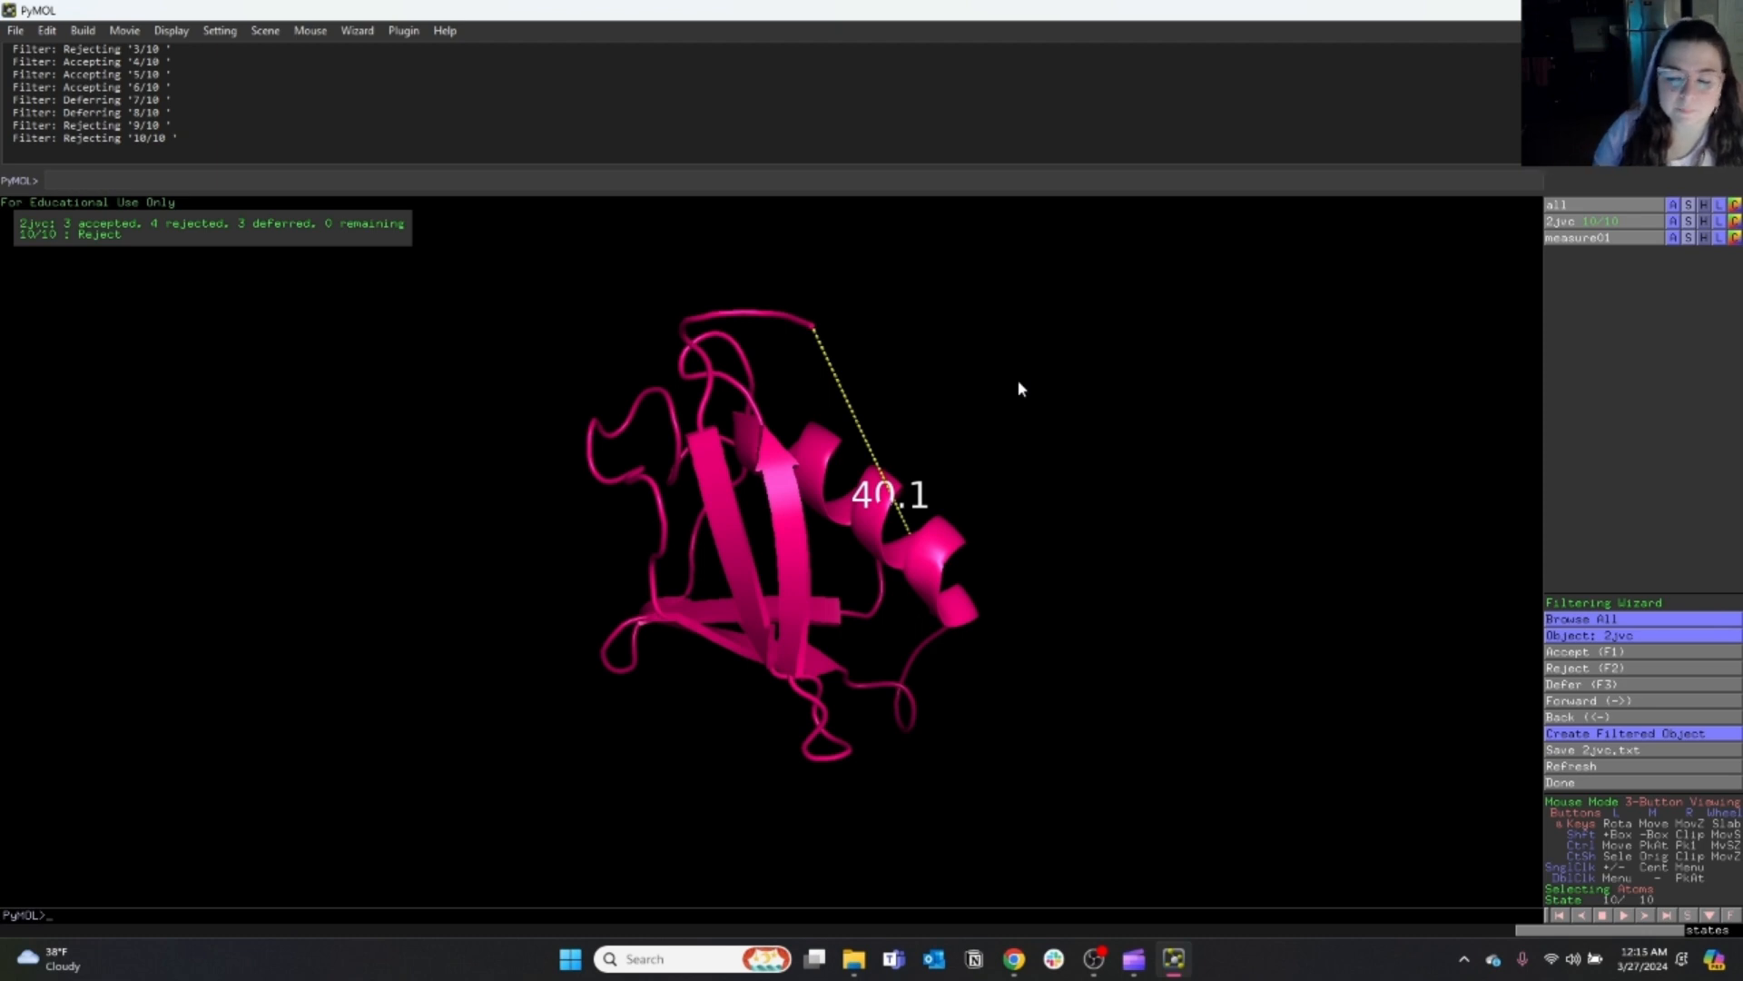
Limit browsing to the accepted states, step forward to state 6 and back to state 4, and view it from another angle.
{"action": "left_click", "coordinate": [1576, 621]}
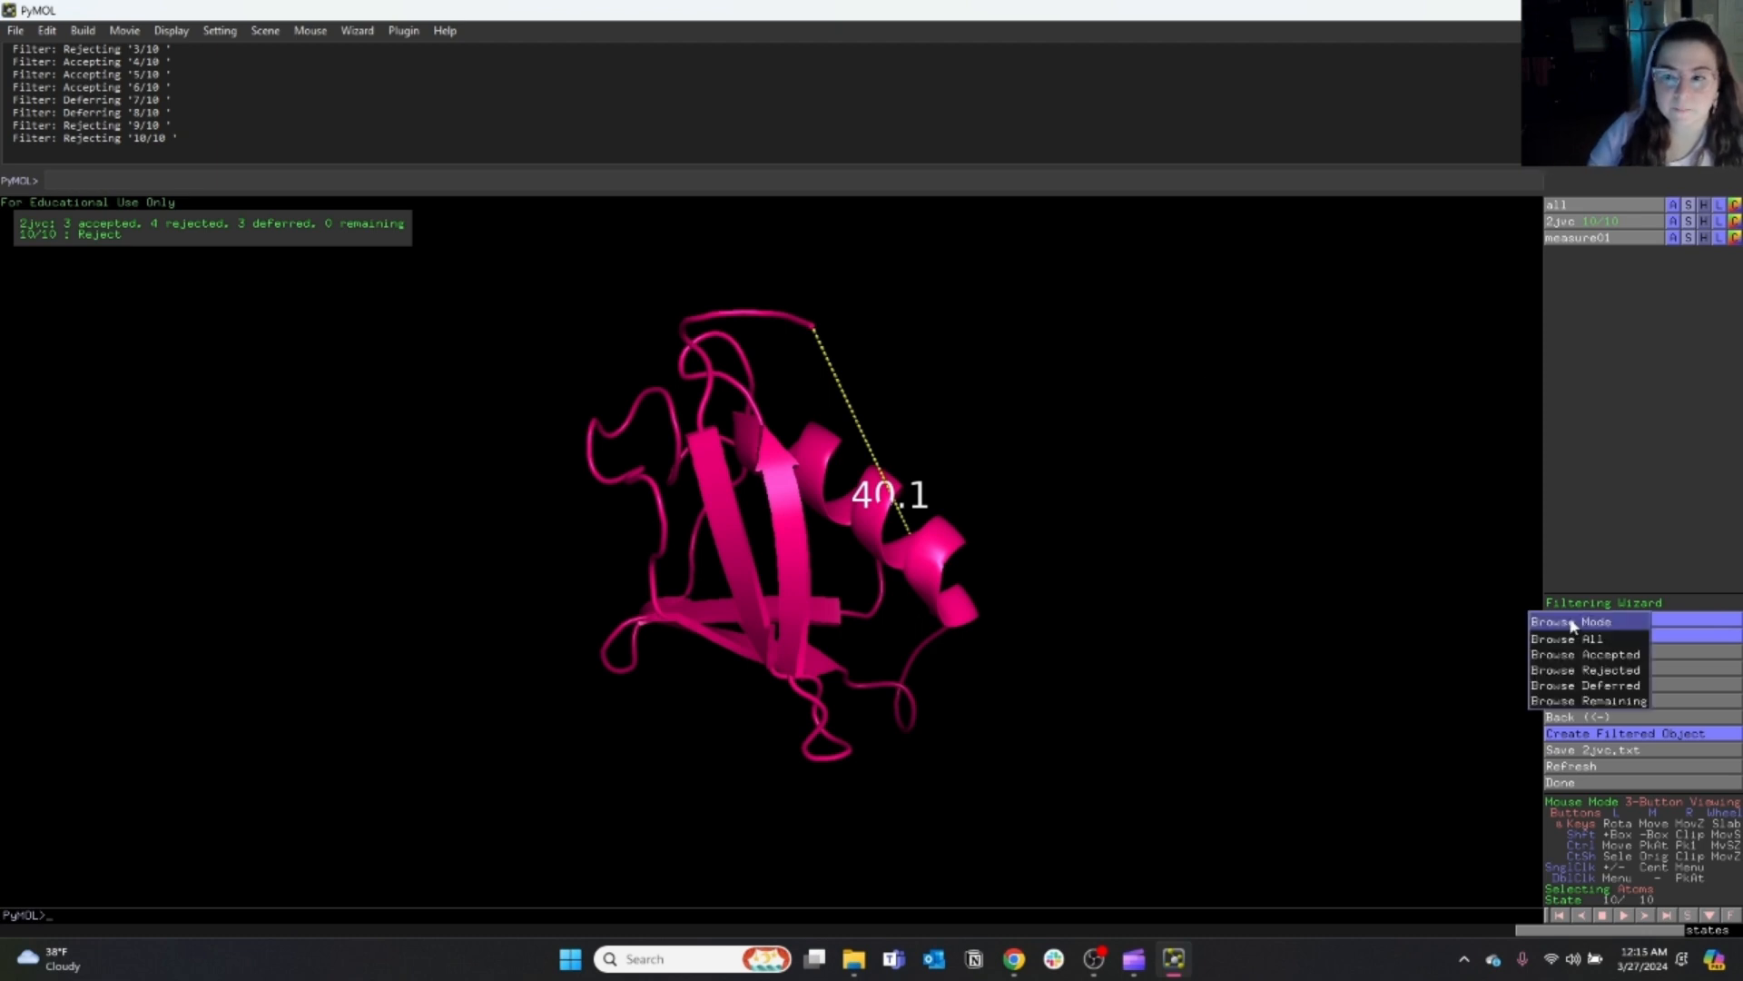
{"action": "left_click", "coordinate": [1599, 658]}
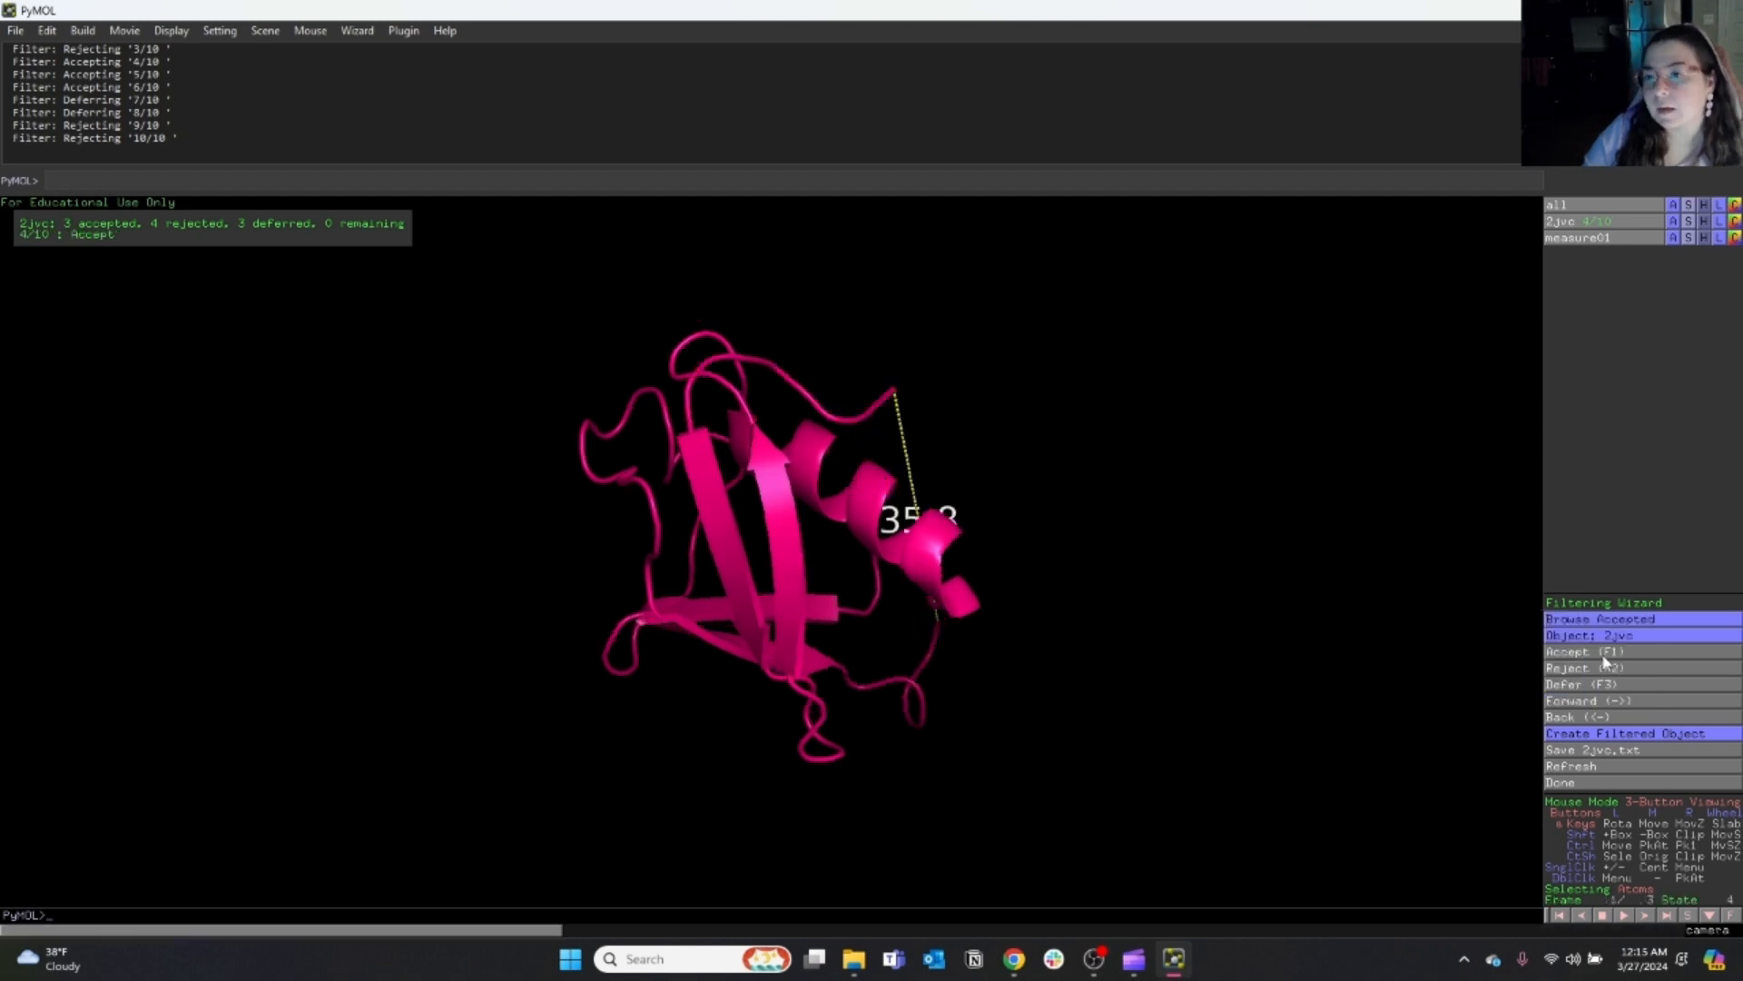
{"action": "left_click", "coordinate": [1573, 704]}
{"action": "left_click", "coordinate": [1575, 705]}
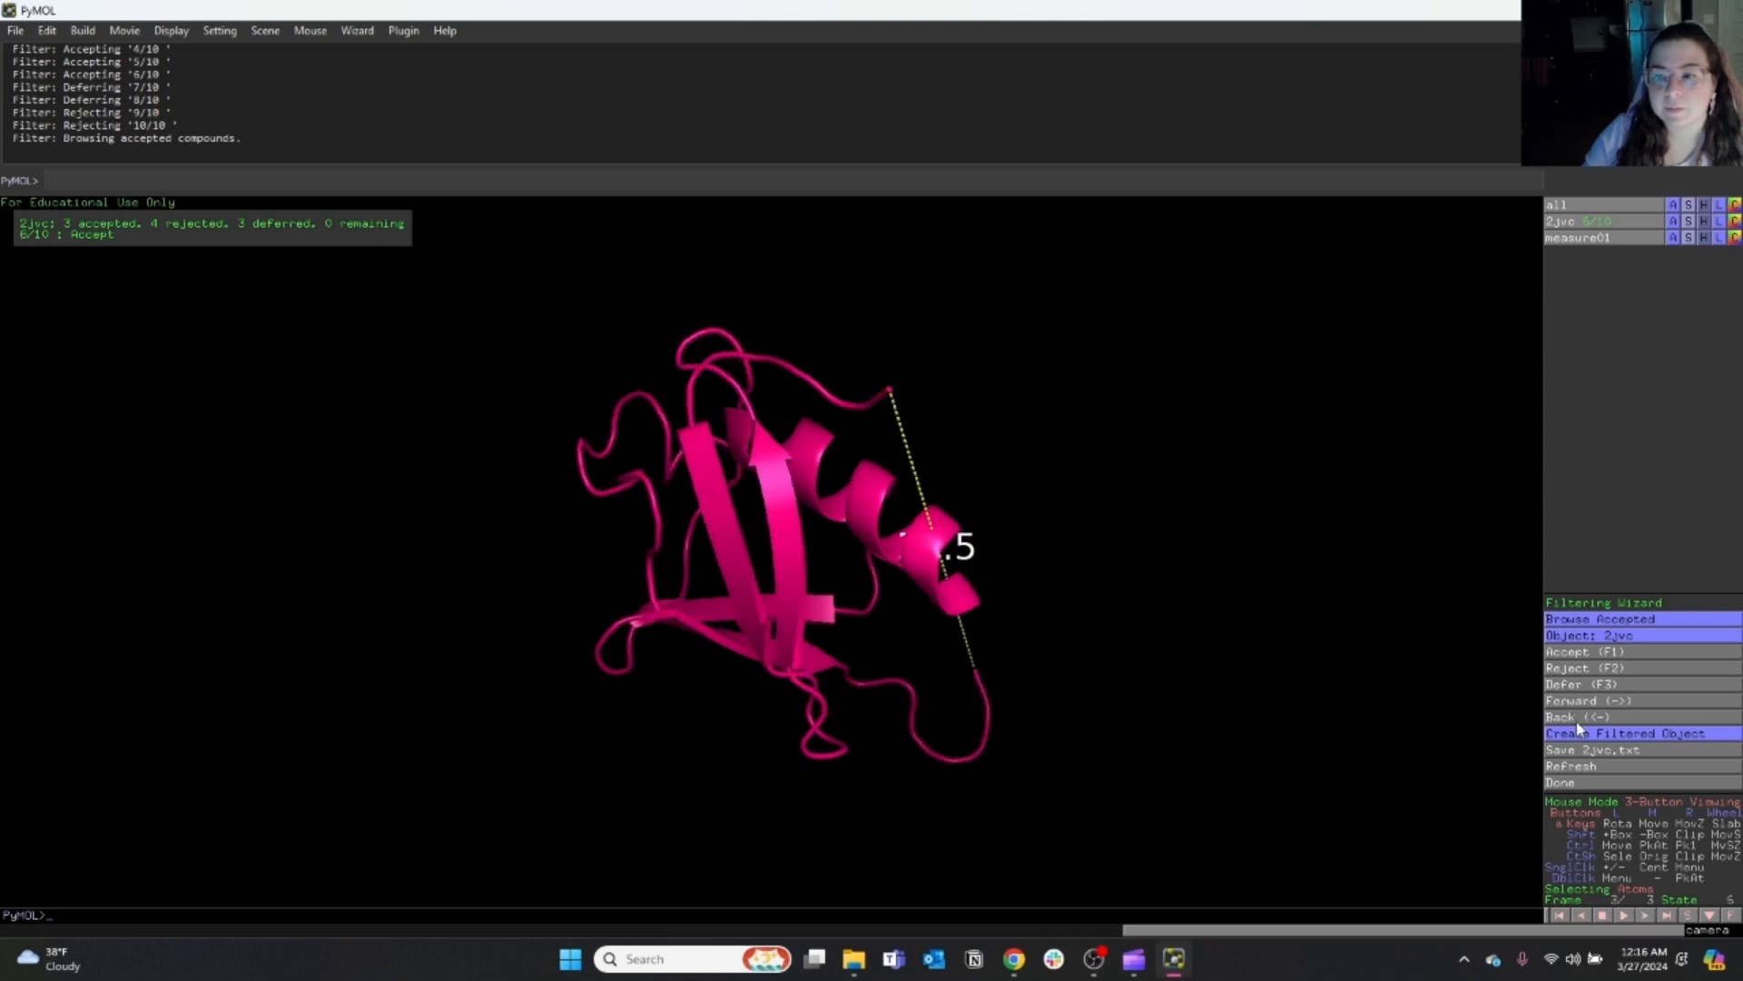
{"action": "left_click", "coordinate": [1578, 722]}
{"action": "left_click", "coordinate": [1578, 722]}
{"action": "left_click_drag", "start_coordinate": [1271, 722], "coordinate": [822, 683]}
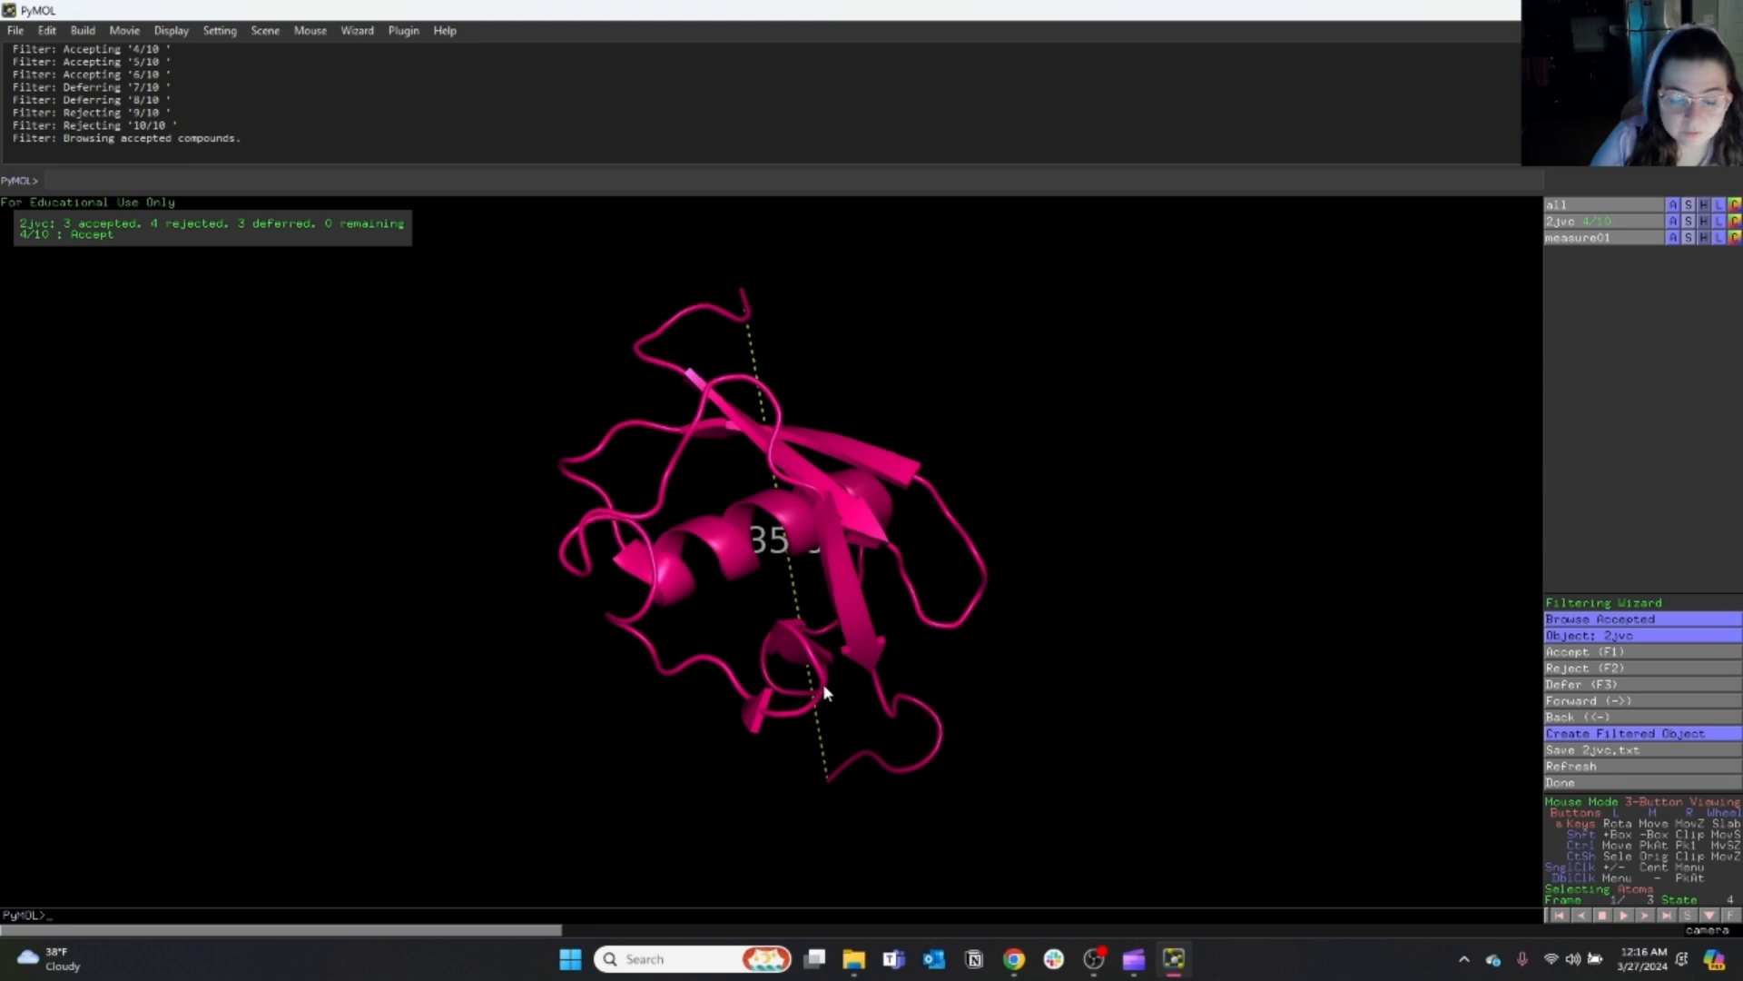
Create a filtered object from the accepted states of 2jvc.
{"action": "left_click", "coordinate": [1577, 741]}
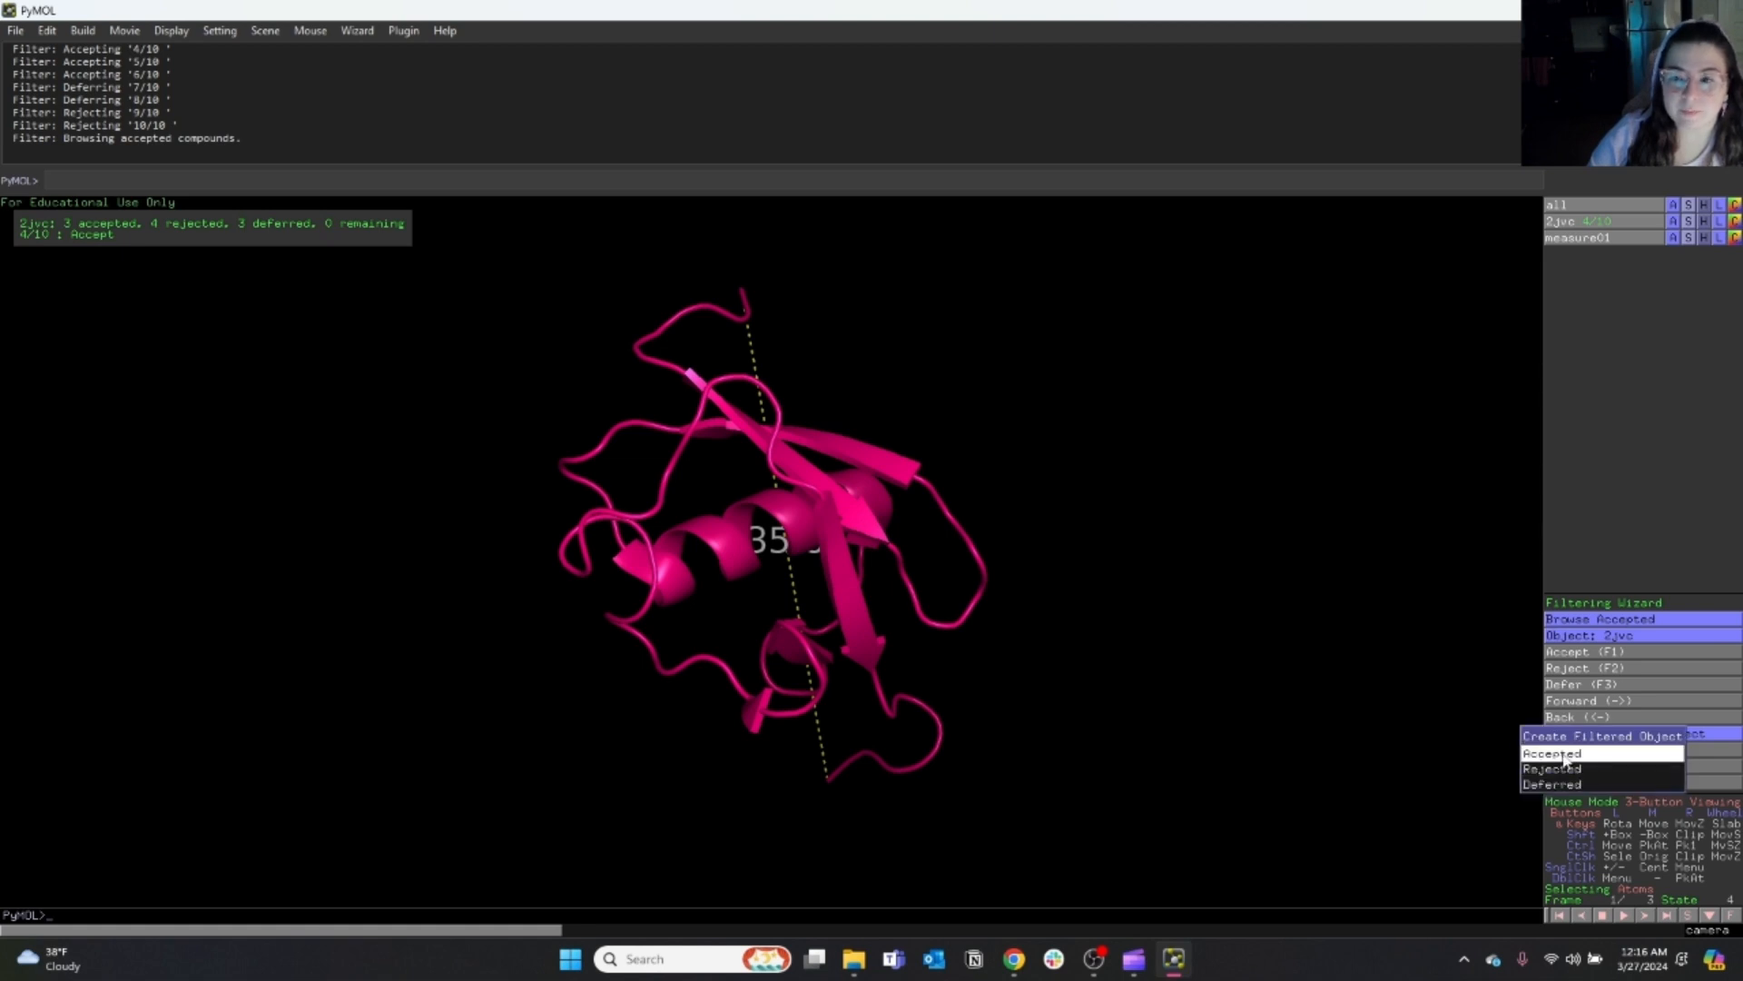
{"action": "left_click", "coordinate": [1562, 756]}
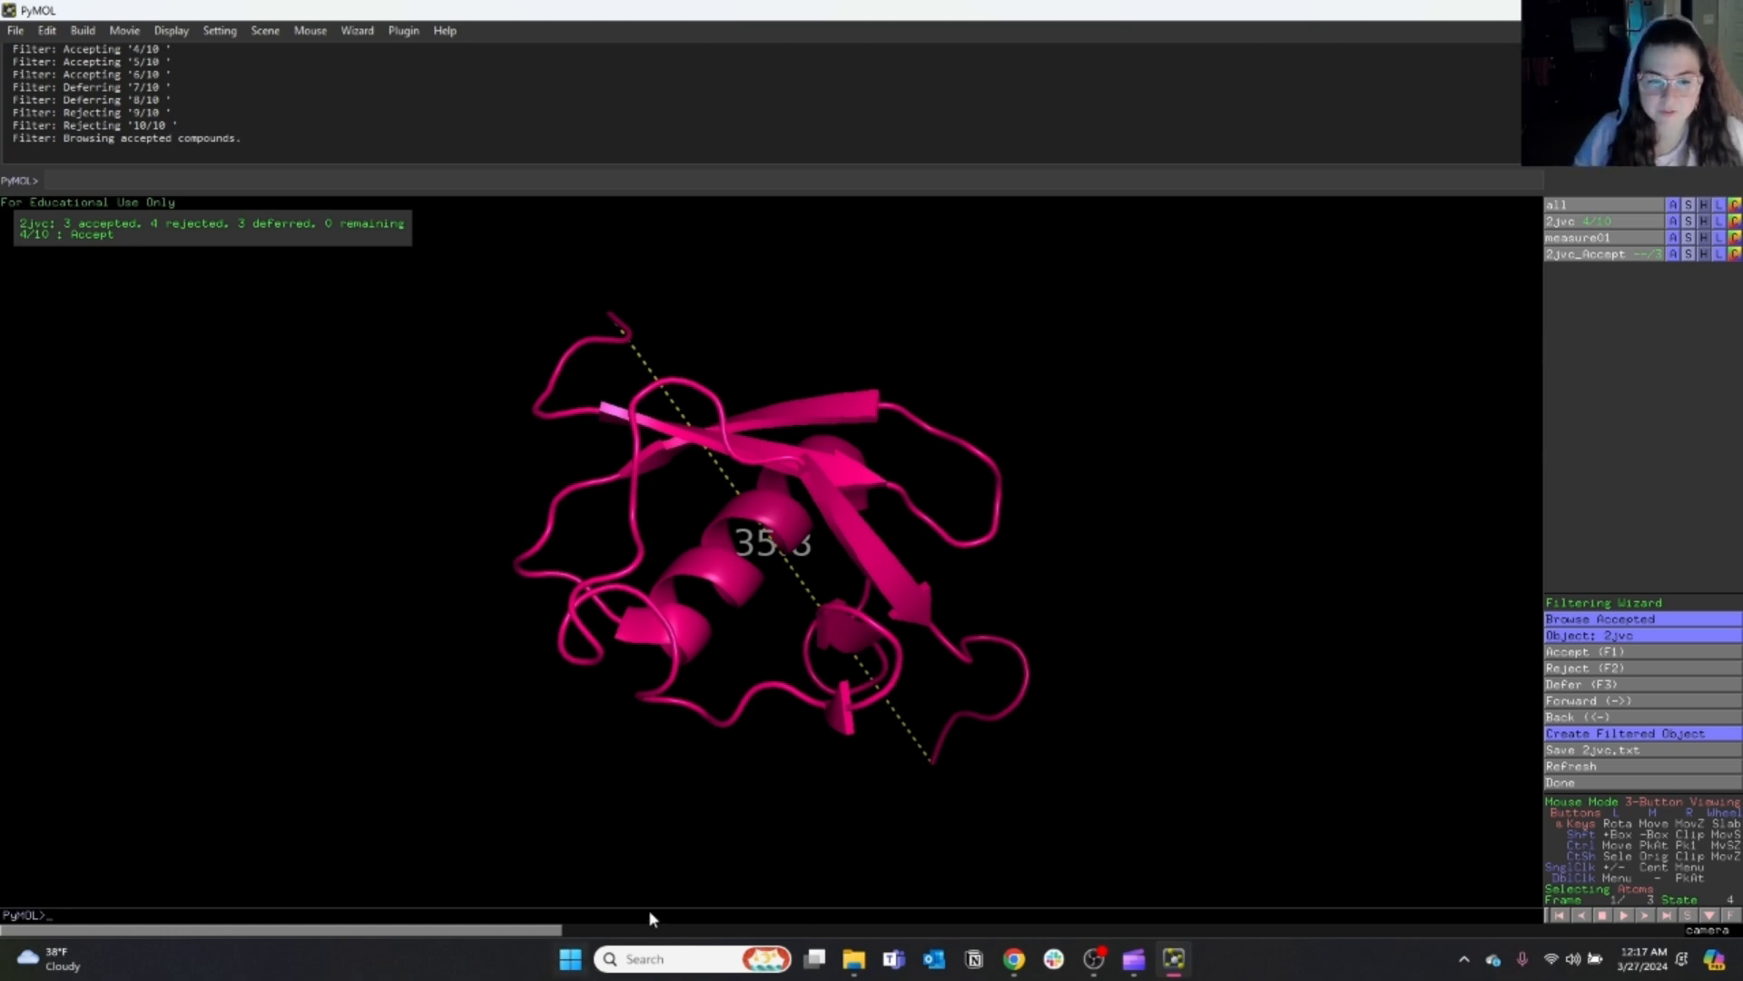
Search the computer for 2jvc and open the 2jvc text document.
{"action": "left_click", "coordinate": [686, 960]}
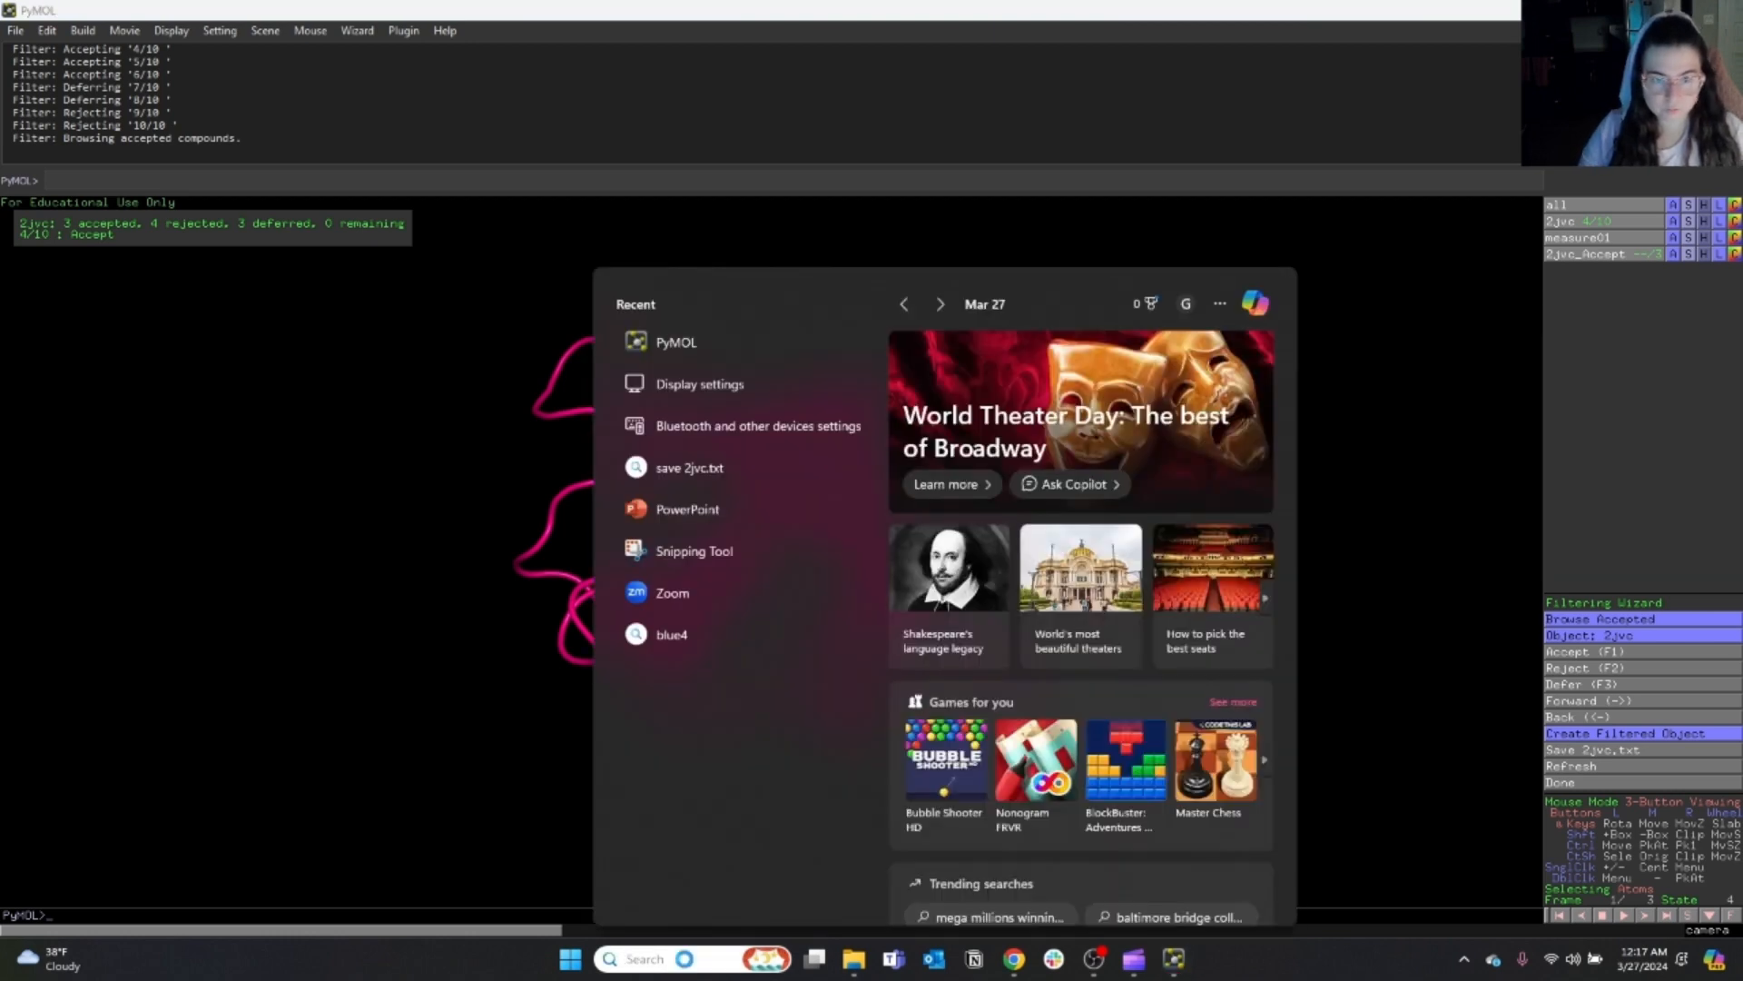
{"action": "type", "text": "2jvc"}
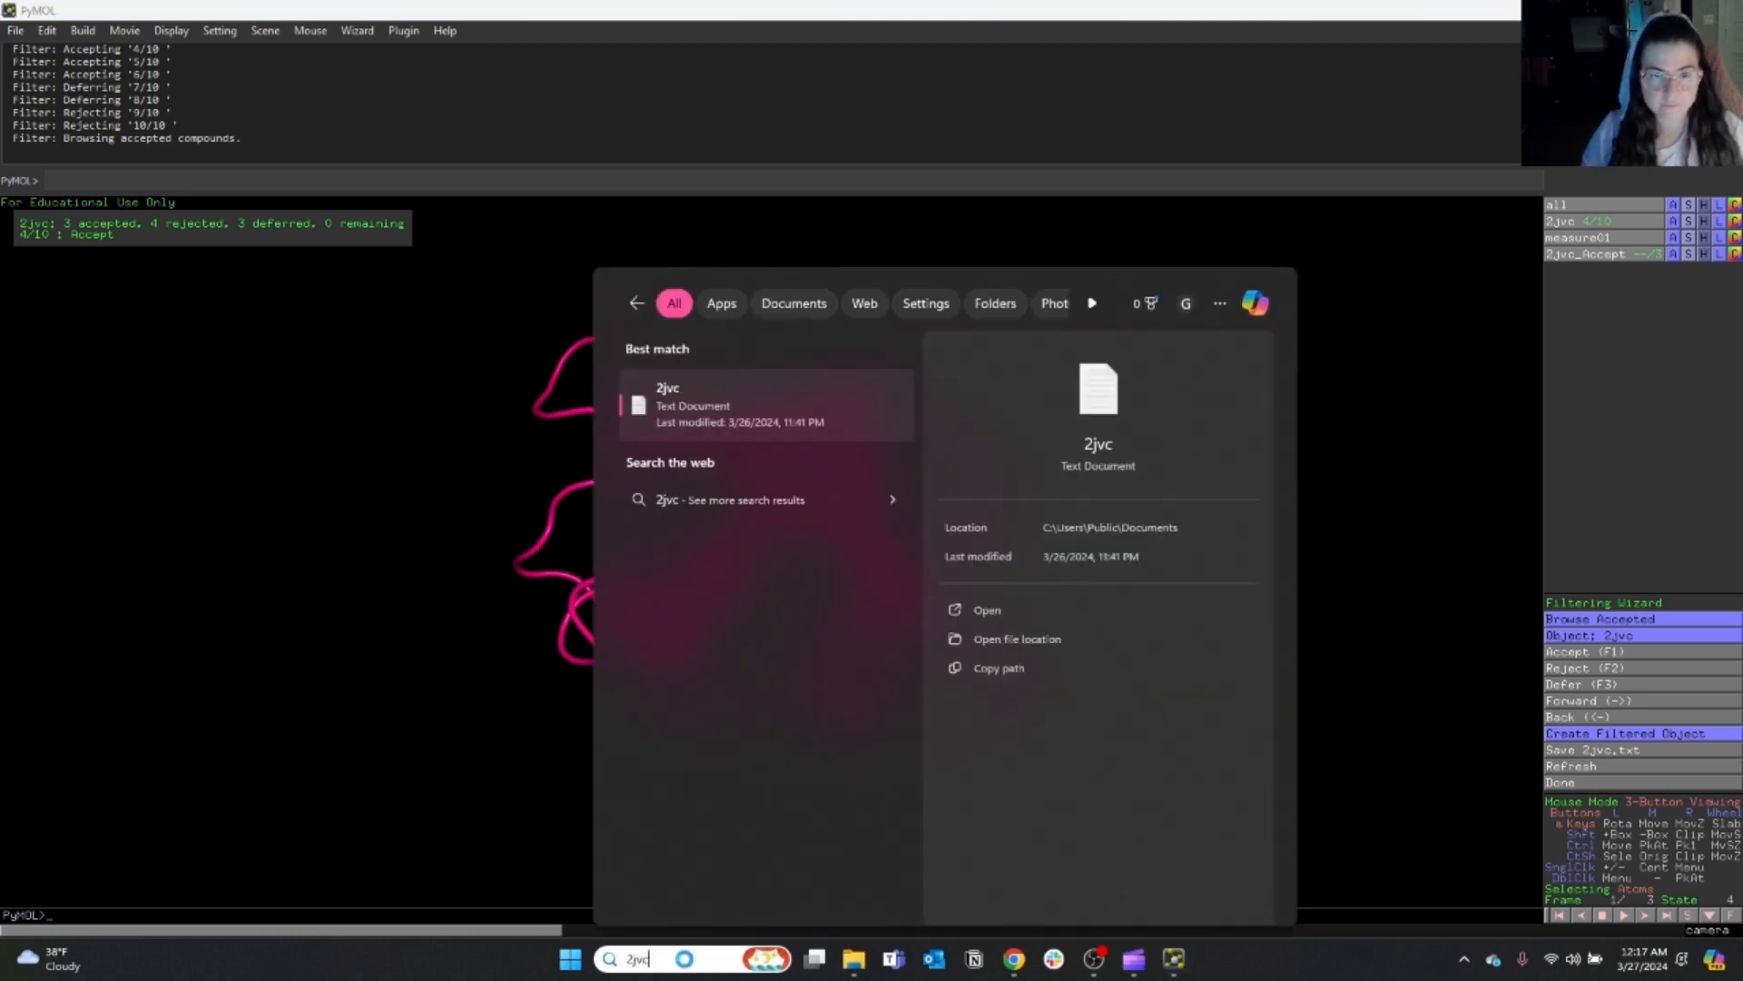
{"action": "left_click", "coordinate": [782, 398]}
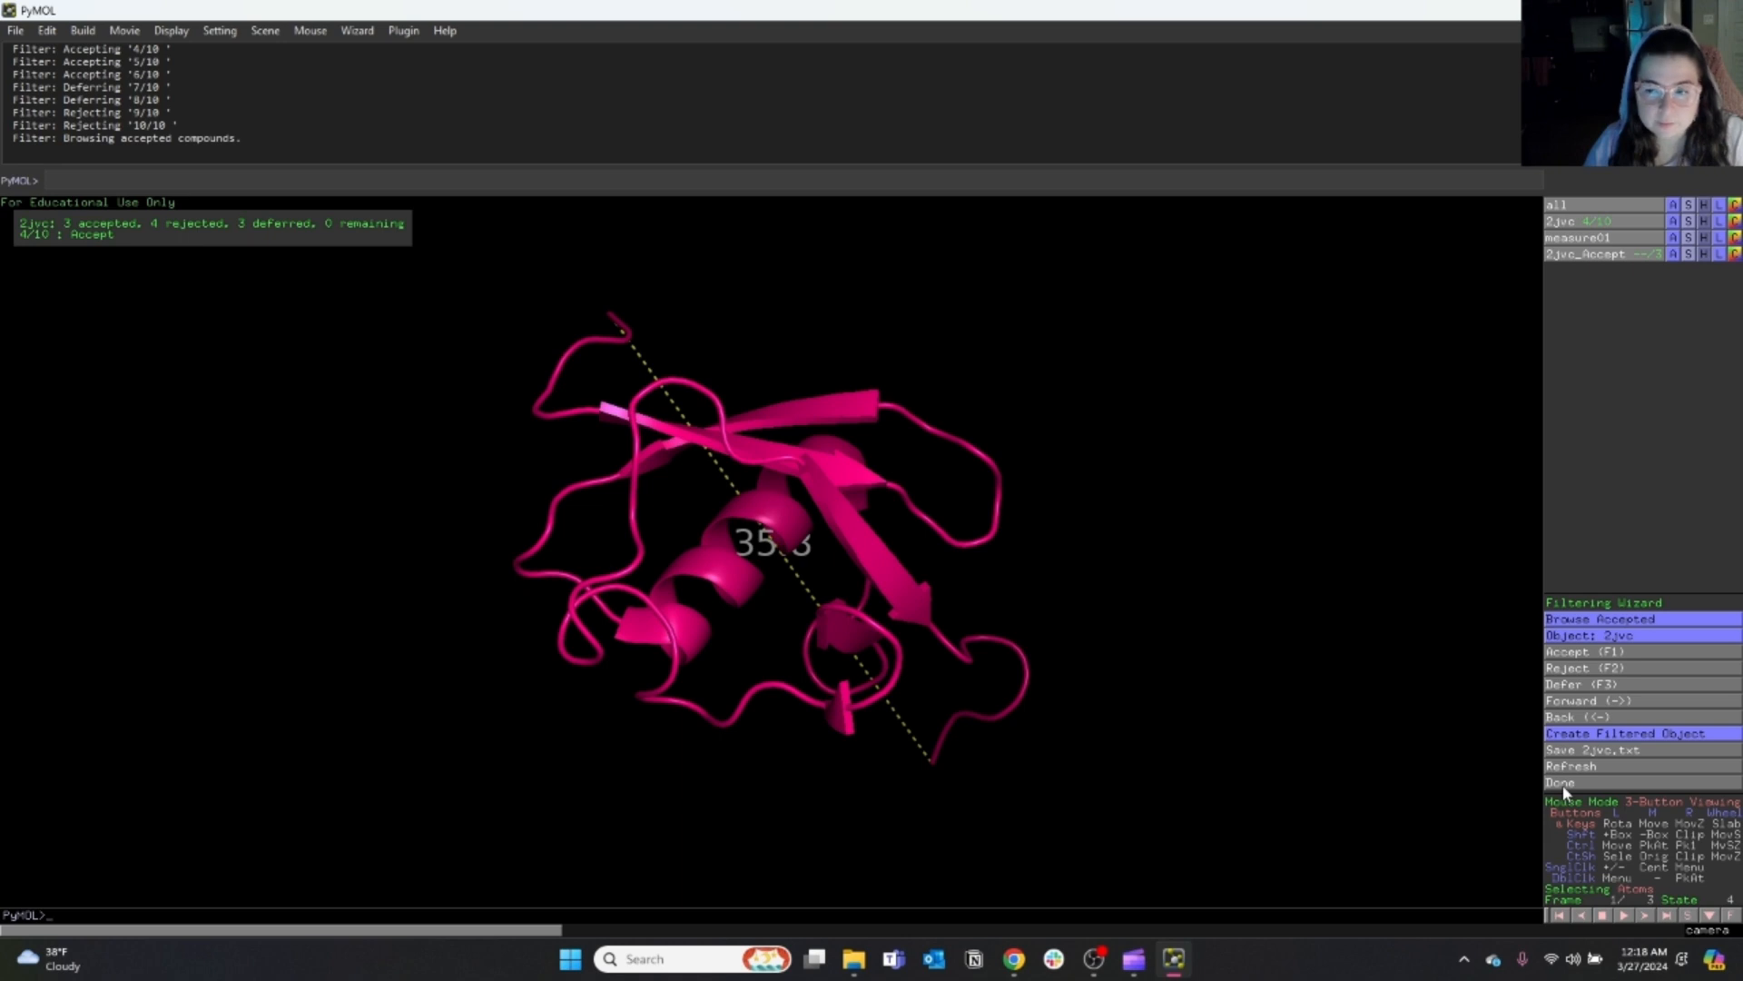
Close the Filtering wizard and split 2jvc into separate objects for each state with split_states.
{"action": "left_click", "coordinate": [1562, 784]}
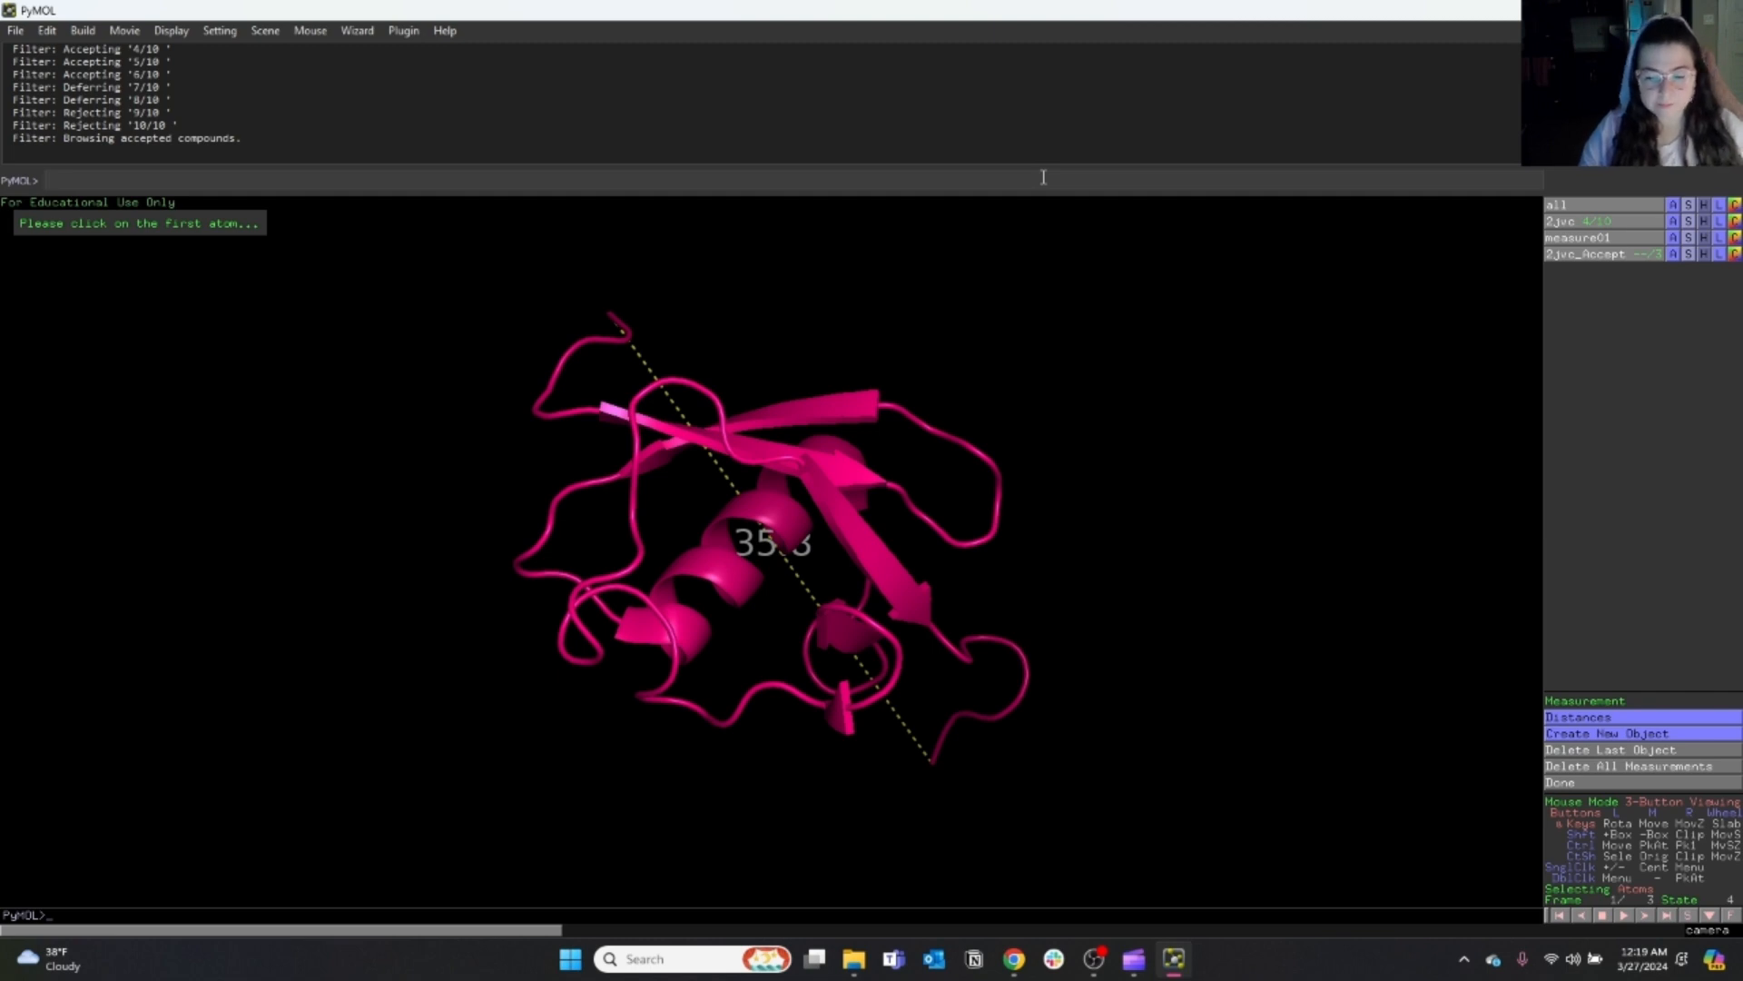
{"action": "type", "text": "split_"}
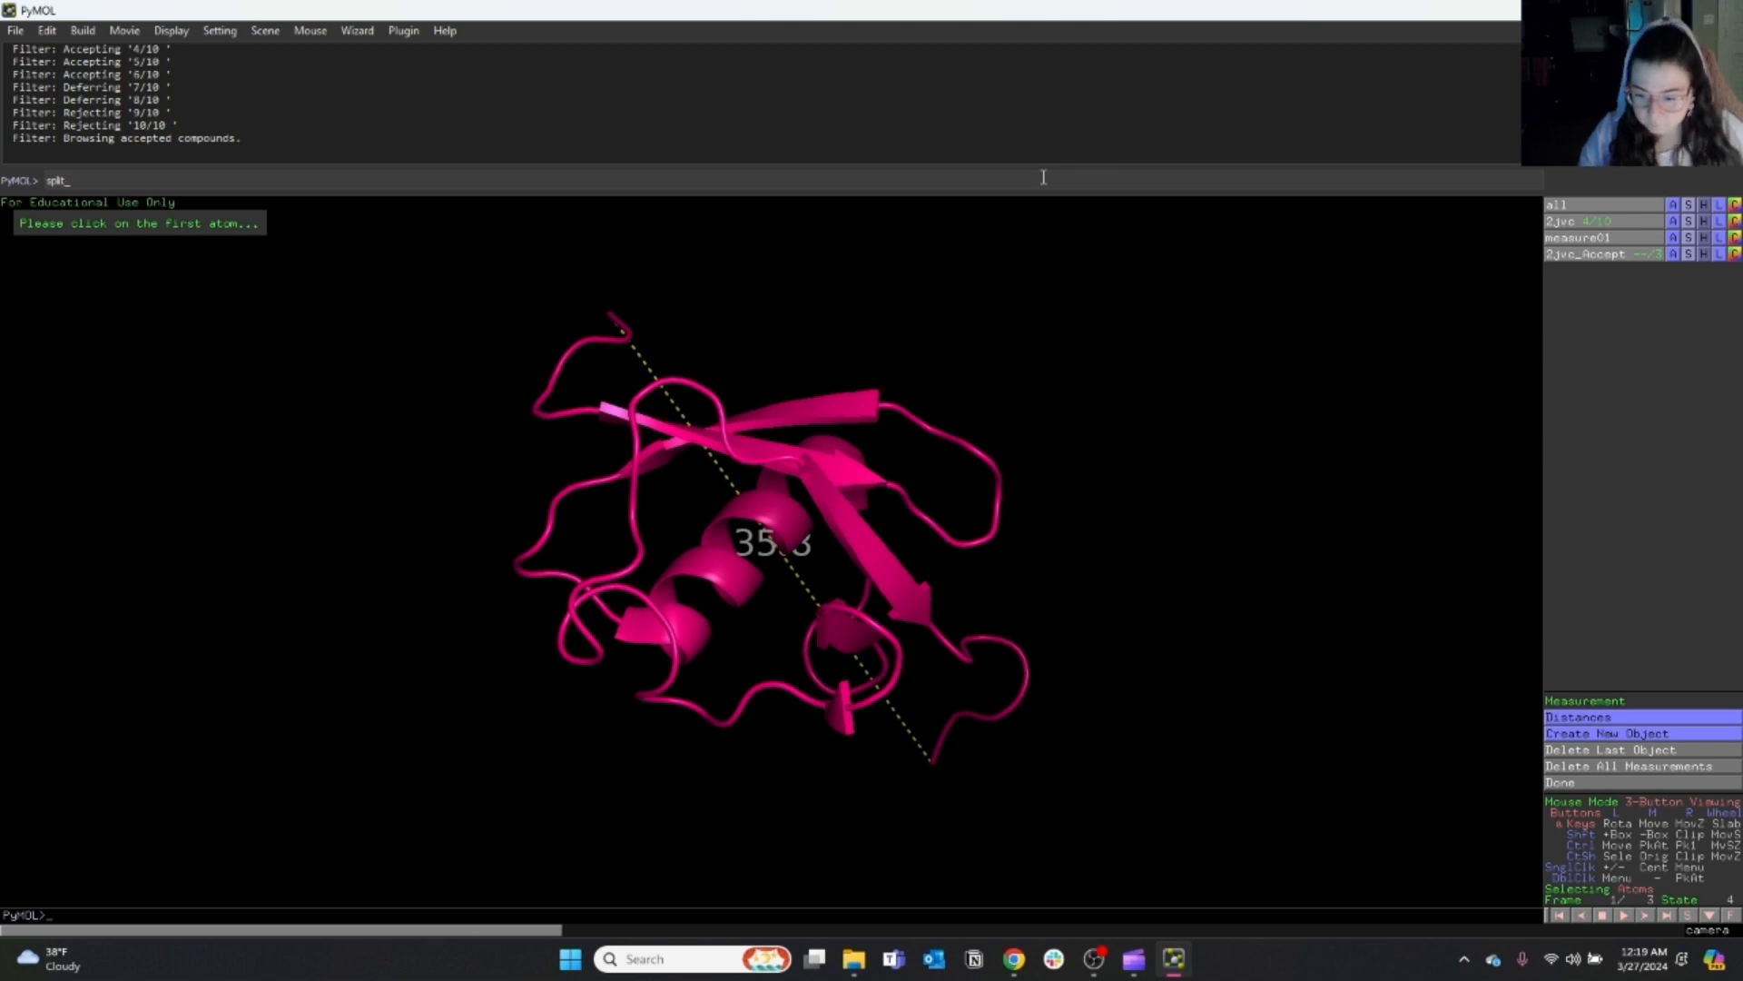
{"action": "type", "text": "states"}
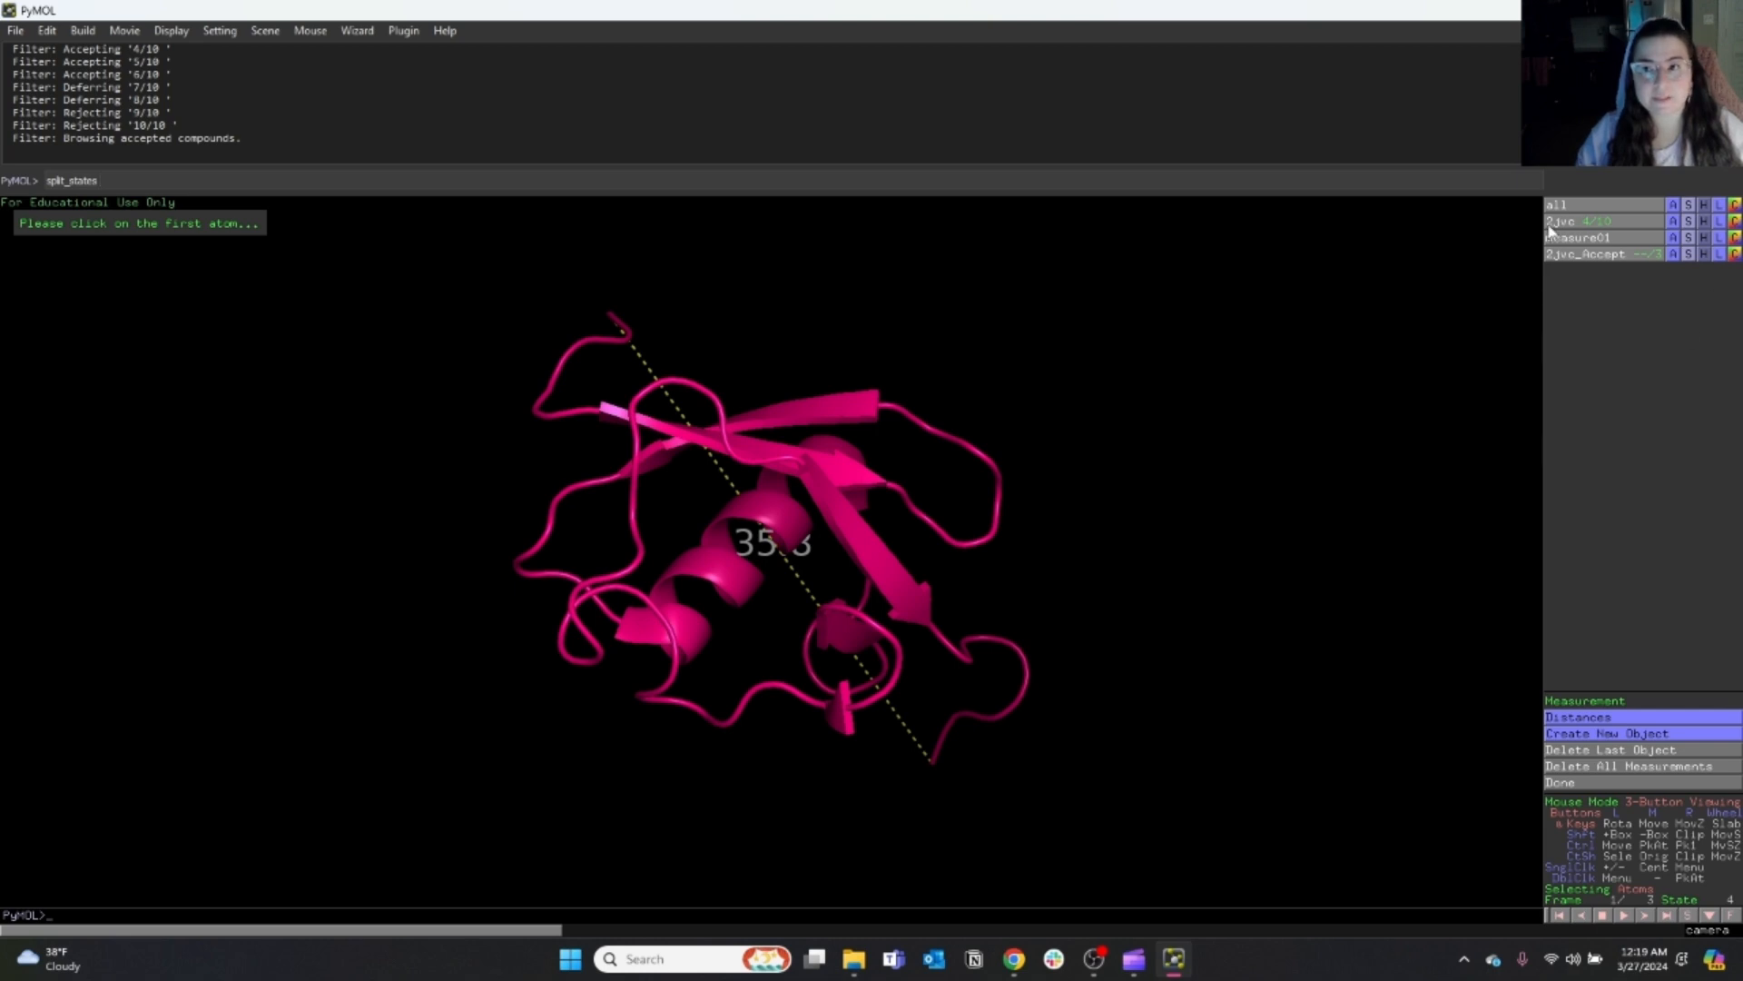
{"action": "type", "text": "2jvc"}
{"action": "key", "text": "Return"}
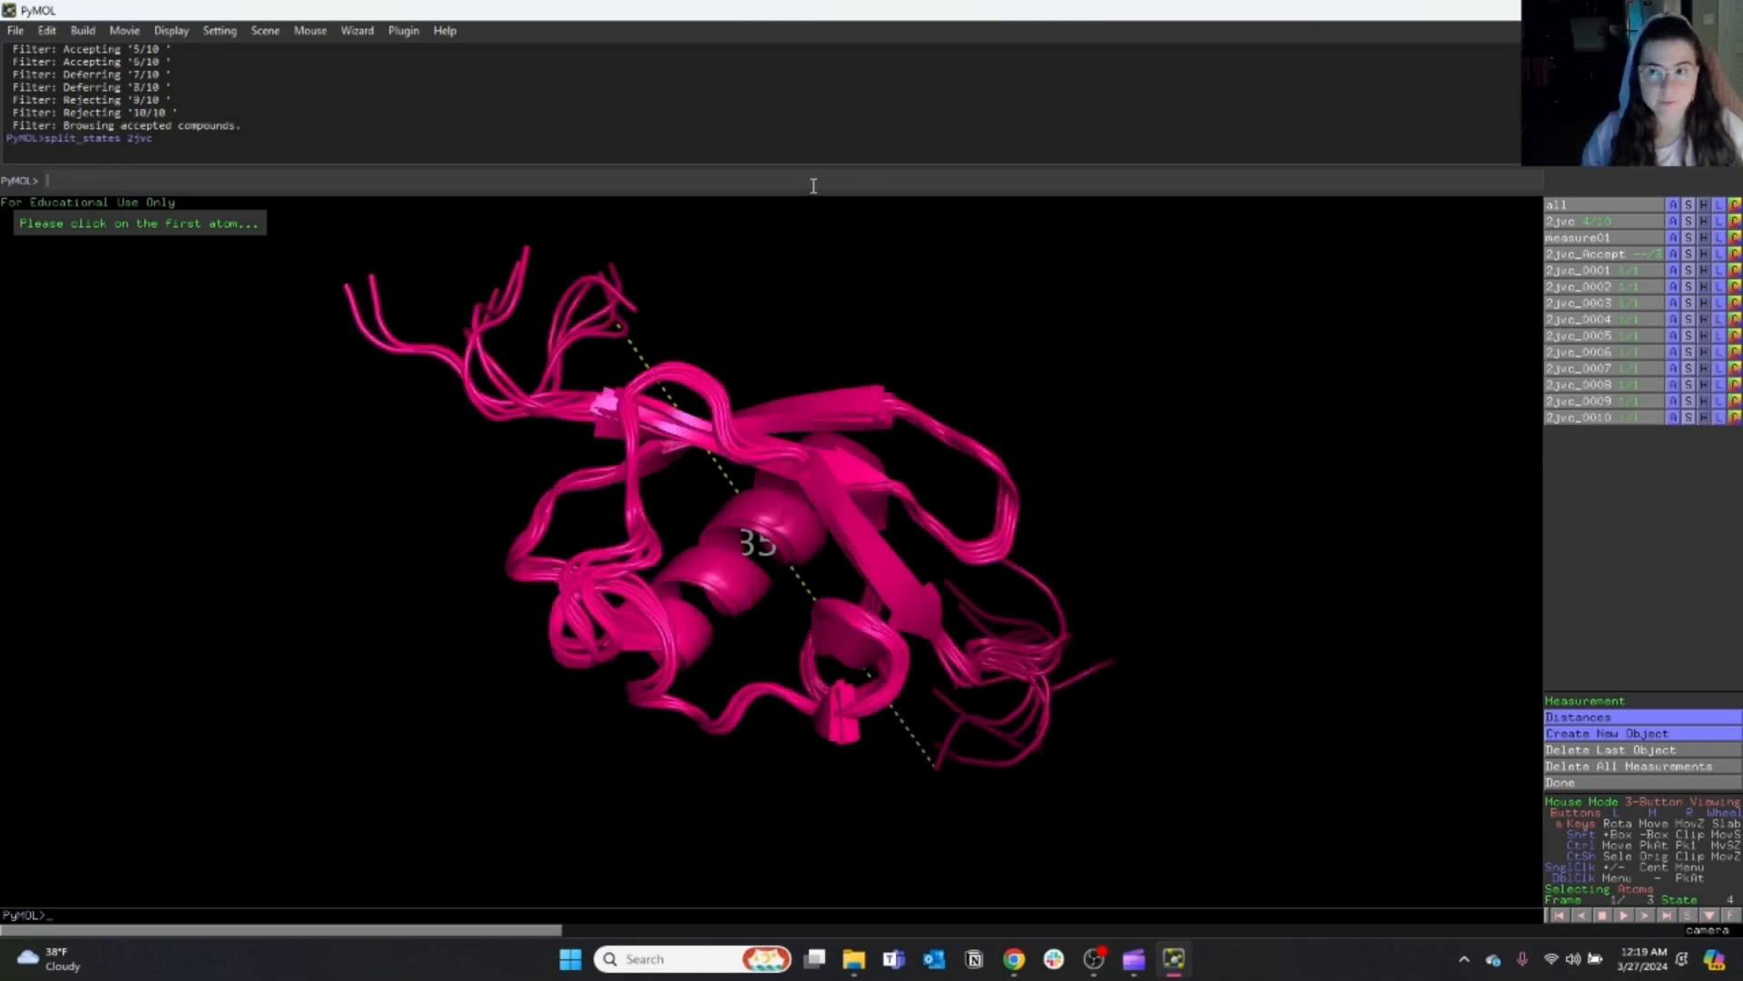
Hide the measure01 distance, inspect the overlaid states from several angles, and toggle the visibility of 2jvc_0001 and 2jvc_0002.
{"action": "left_click_drag", "start_coordinate": [721, 488], "coordinate": [948, 463]}
{"action": "left_click", "coordinate": [1594, 239]}
{"action": "left_click_drag", "start_coordinate": [774, 552], "coordinate": [881, 648]}
{"action": "left_click_drag", "start_coordinate": [762, 463], "coordinate": [761, 601]}
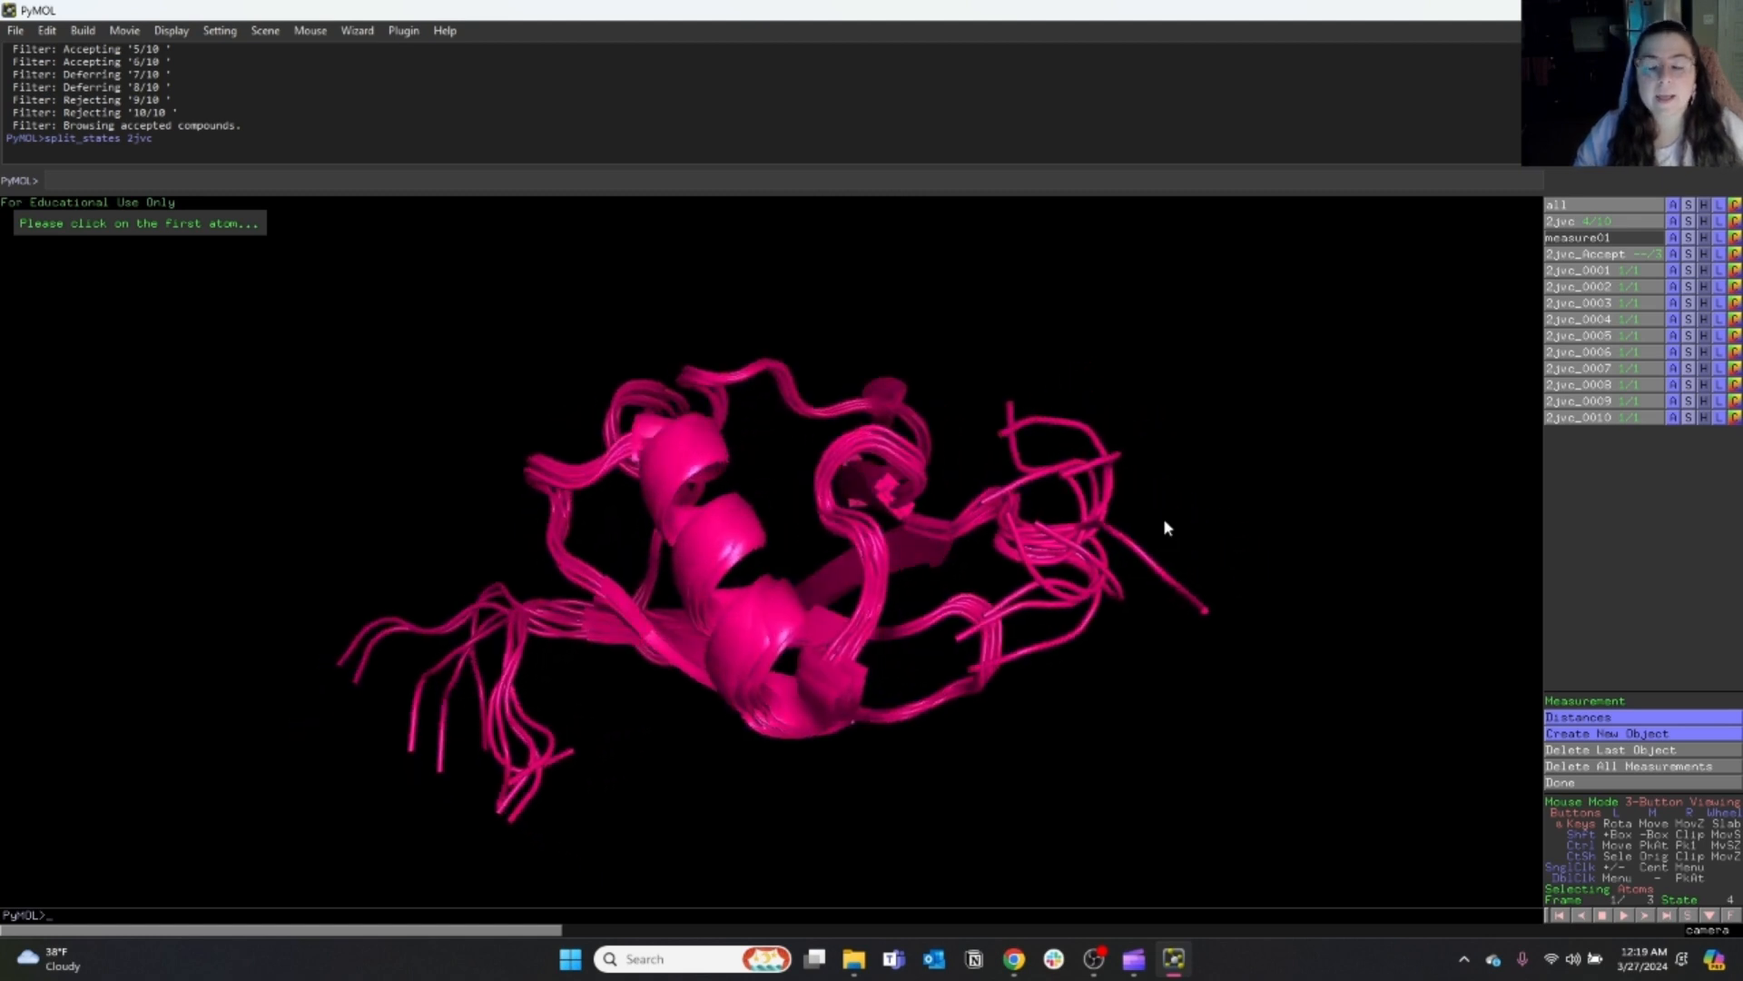
{"action": "left_click_drag", "start_coordinate": [1008, 624], "coordinate": [1222, 506]}
{"action": "left_click", "coordinate": [1583, 271]}
{"action": "left_click", "coordinate": [1578, 285]}
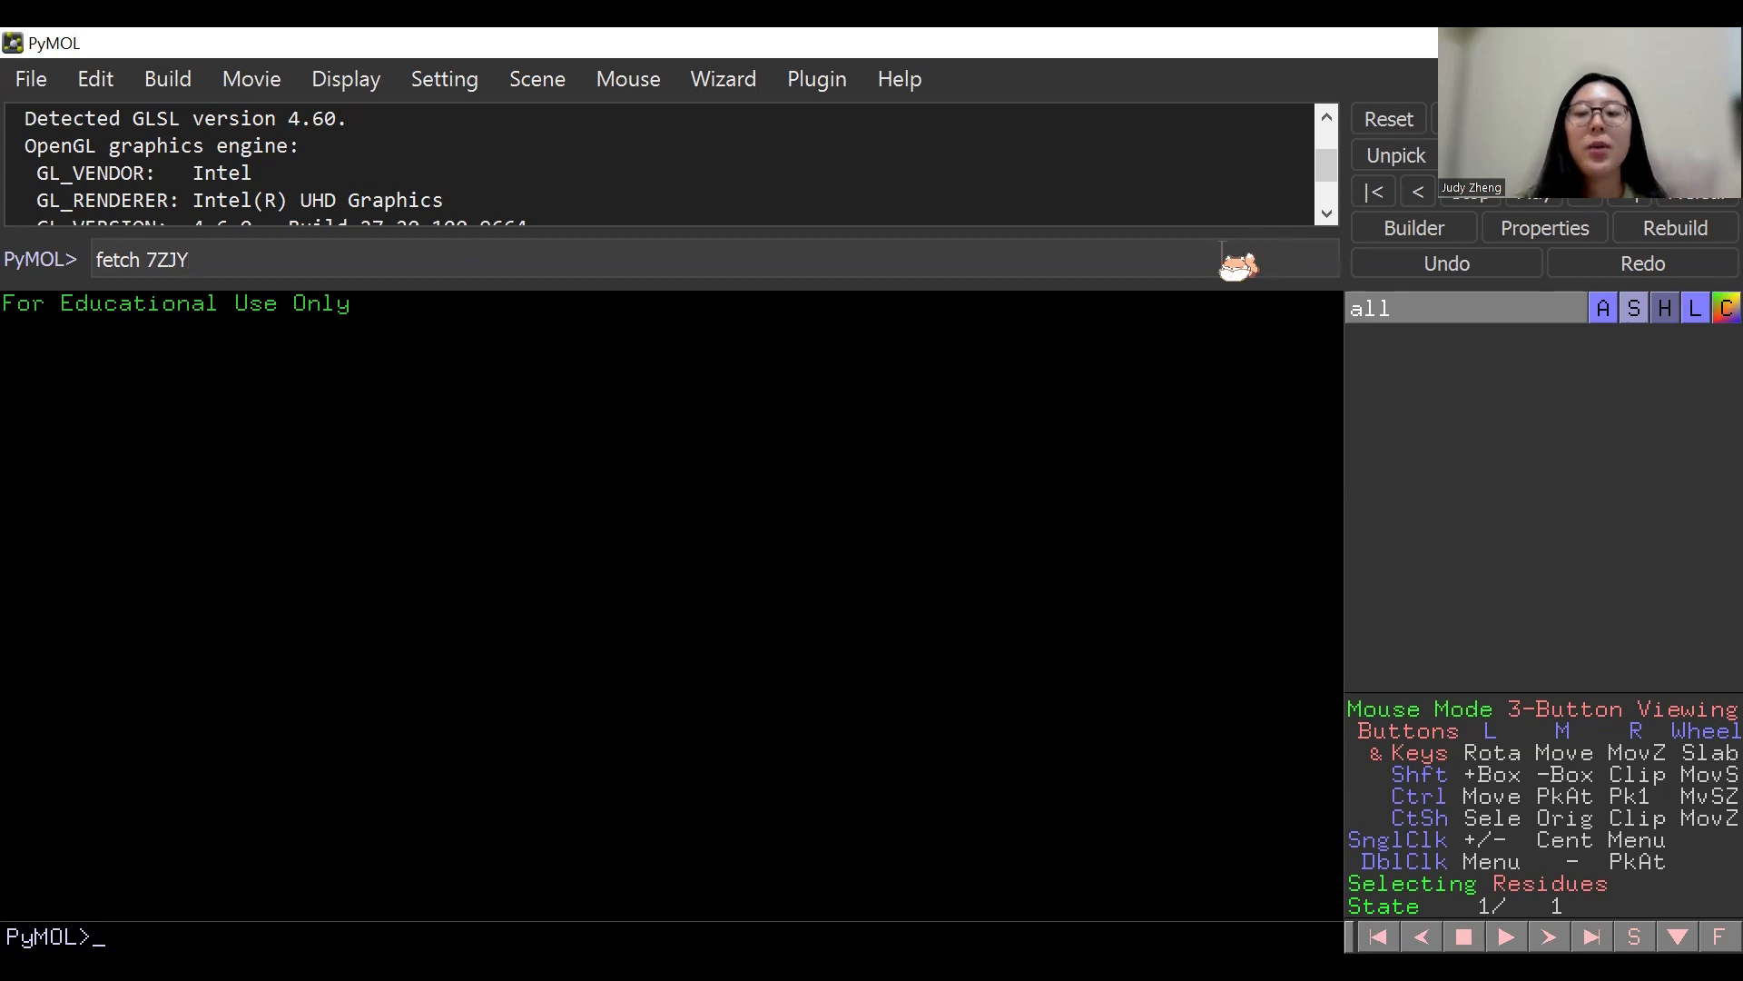
Fetch the structure 7ZJY and show it as sticks with its cartoon hidden.
{"action": "key", "text": "Return"}
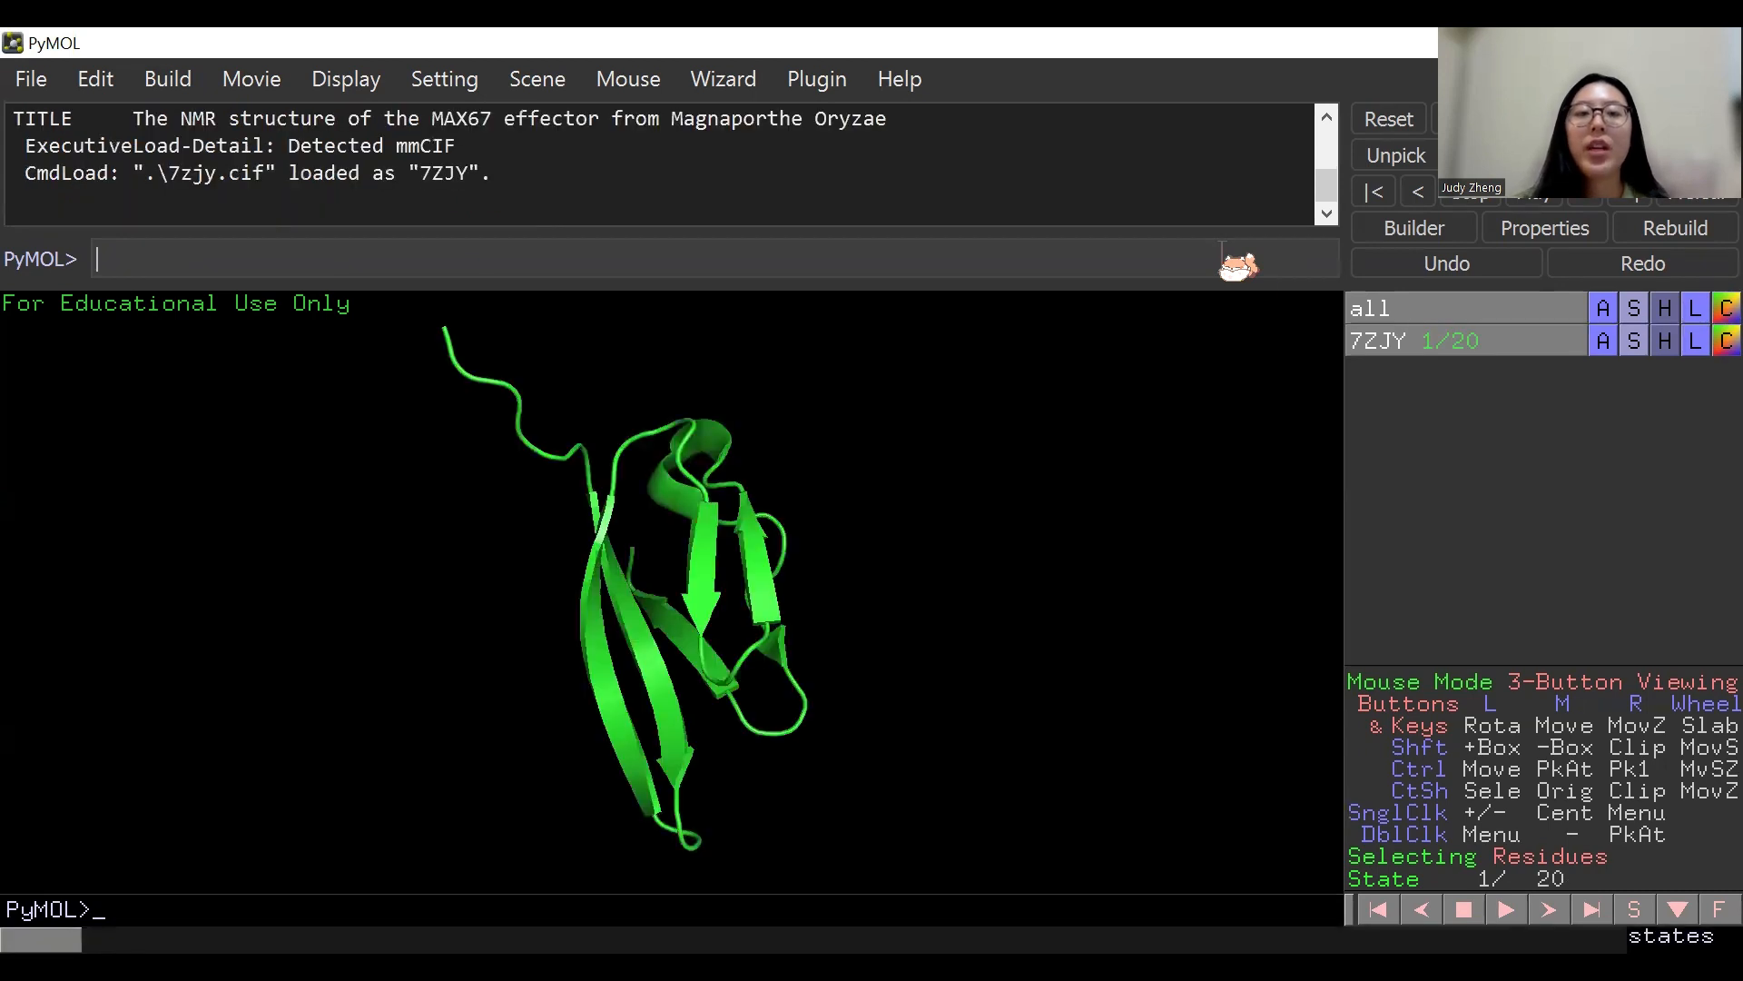
{"action": "left_click", "coordinate": [1632, 345]}
{"action": "left_click", "coordinate": [1635, 516]}
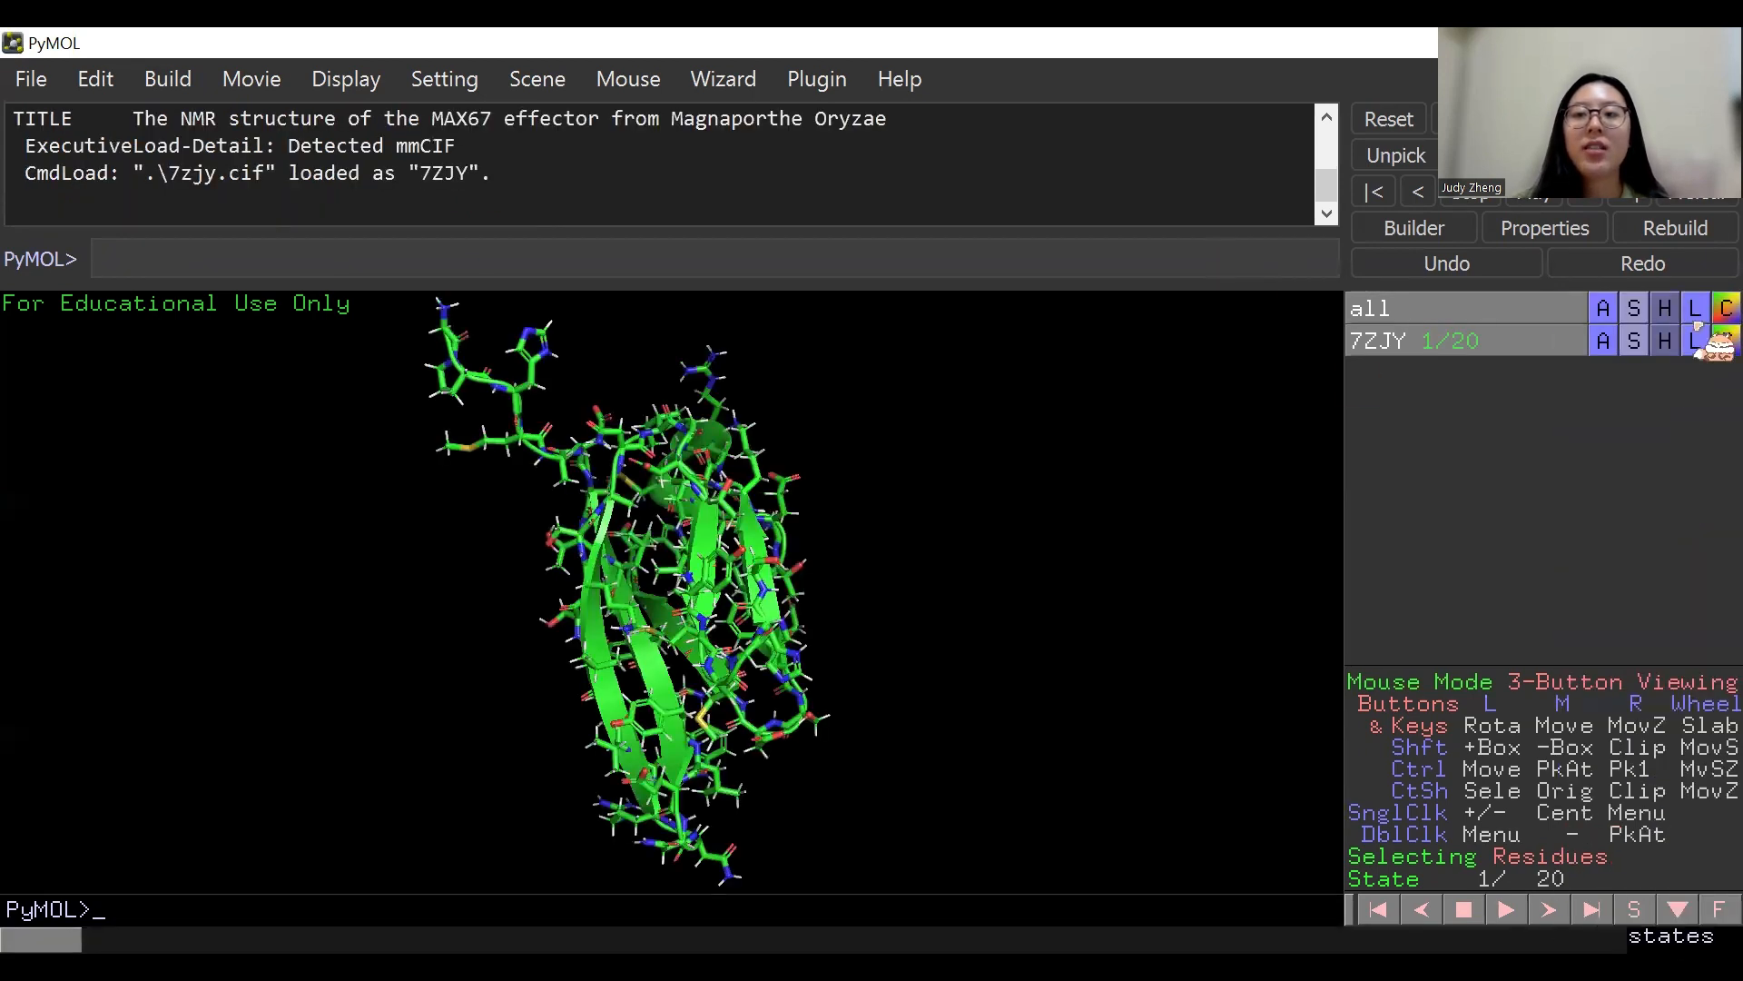
{"action": "left_click", "coordinate": [1666, 341]}
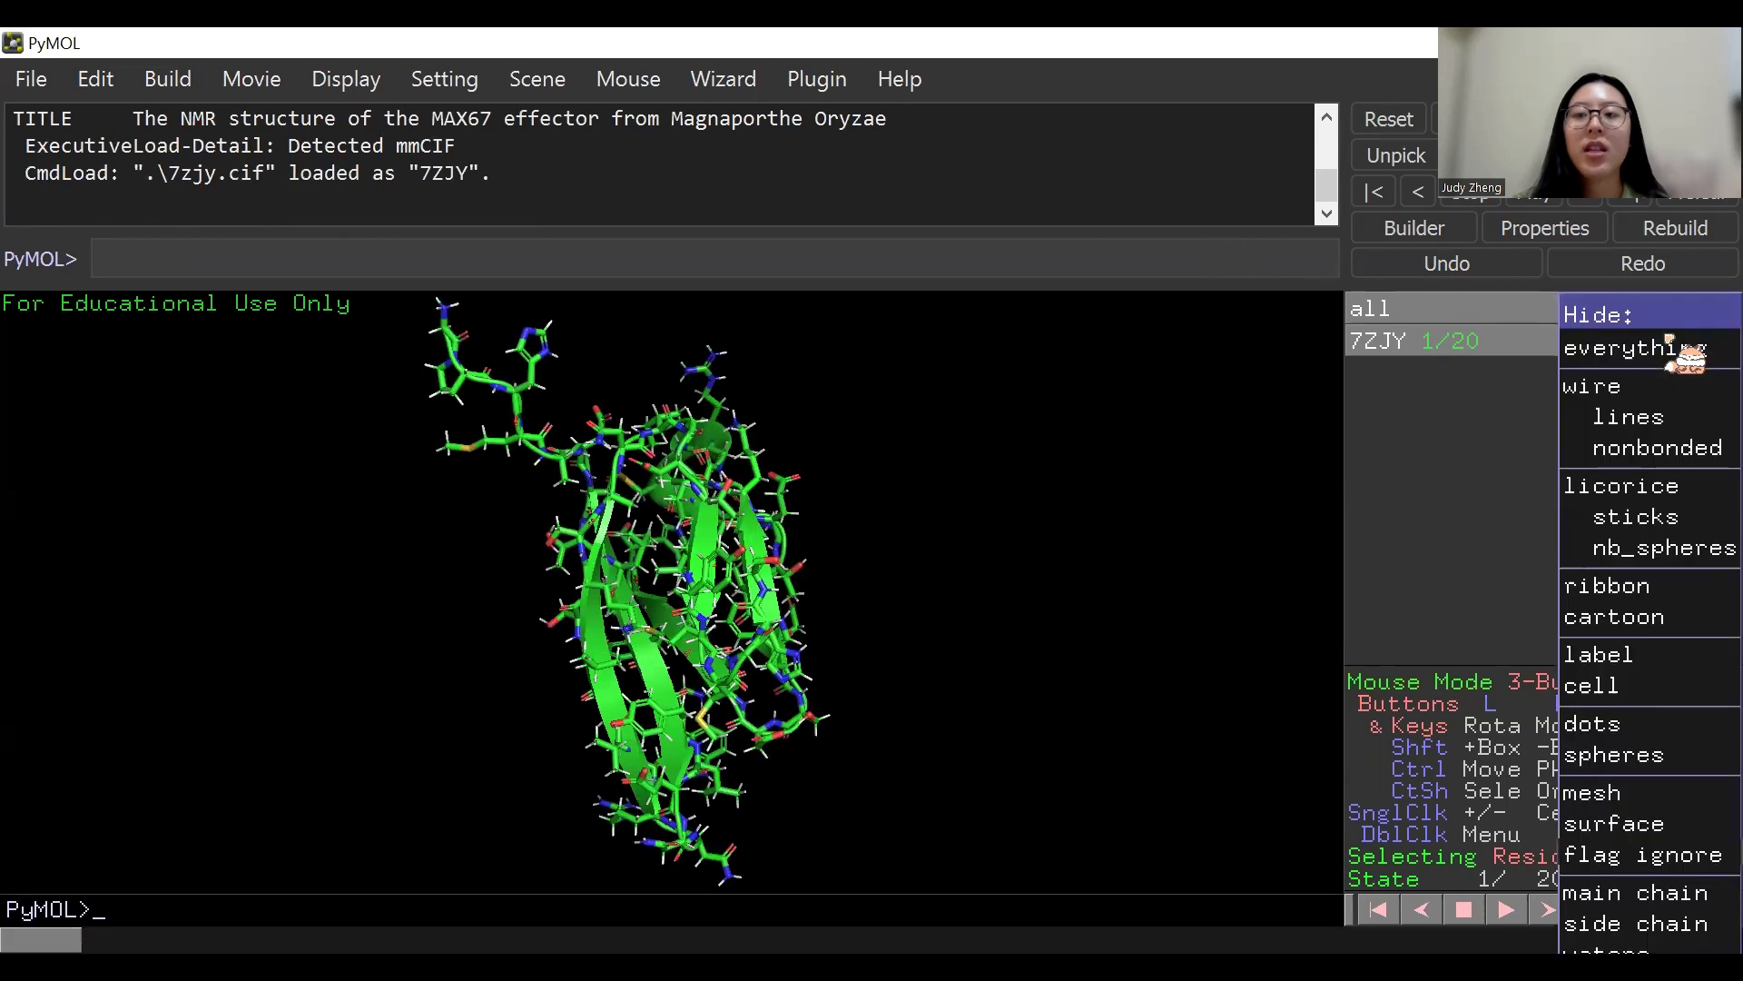
{"action": "left_click", "coordinate": [1689, 617]}
Color the whole 7ZJY object white from the grays.
{"action": "left_click", "coordinate": [1720, 341]}
{"action": "mouse_move", "coordinate": [1635, 827]}
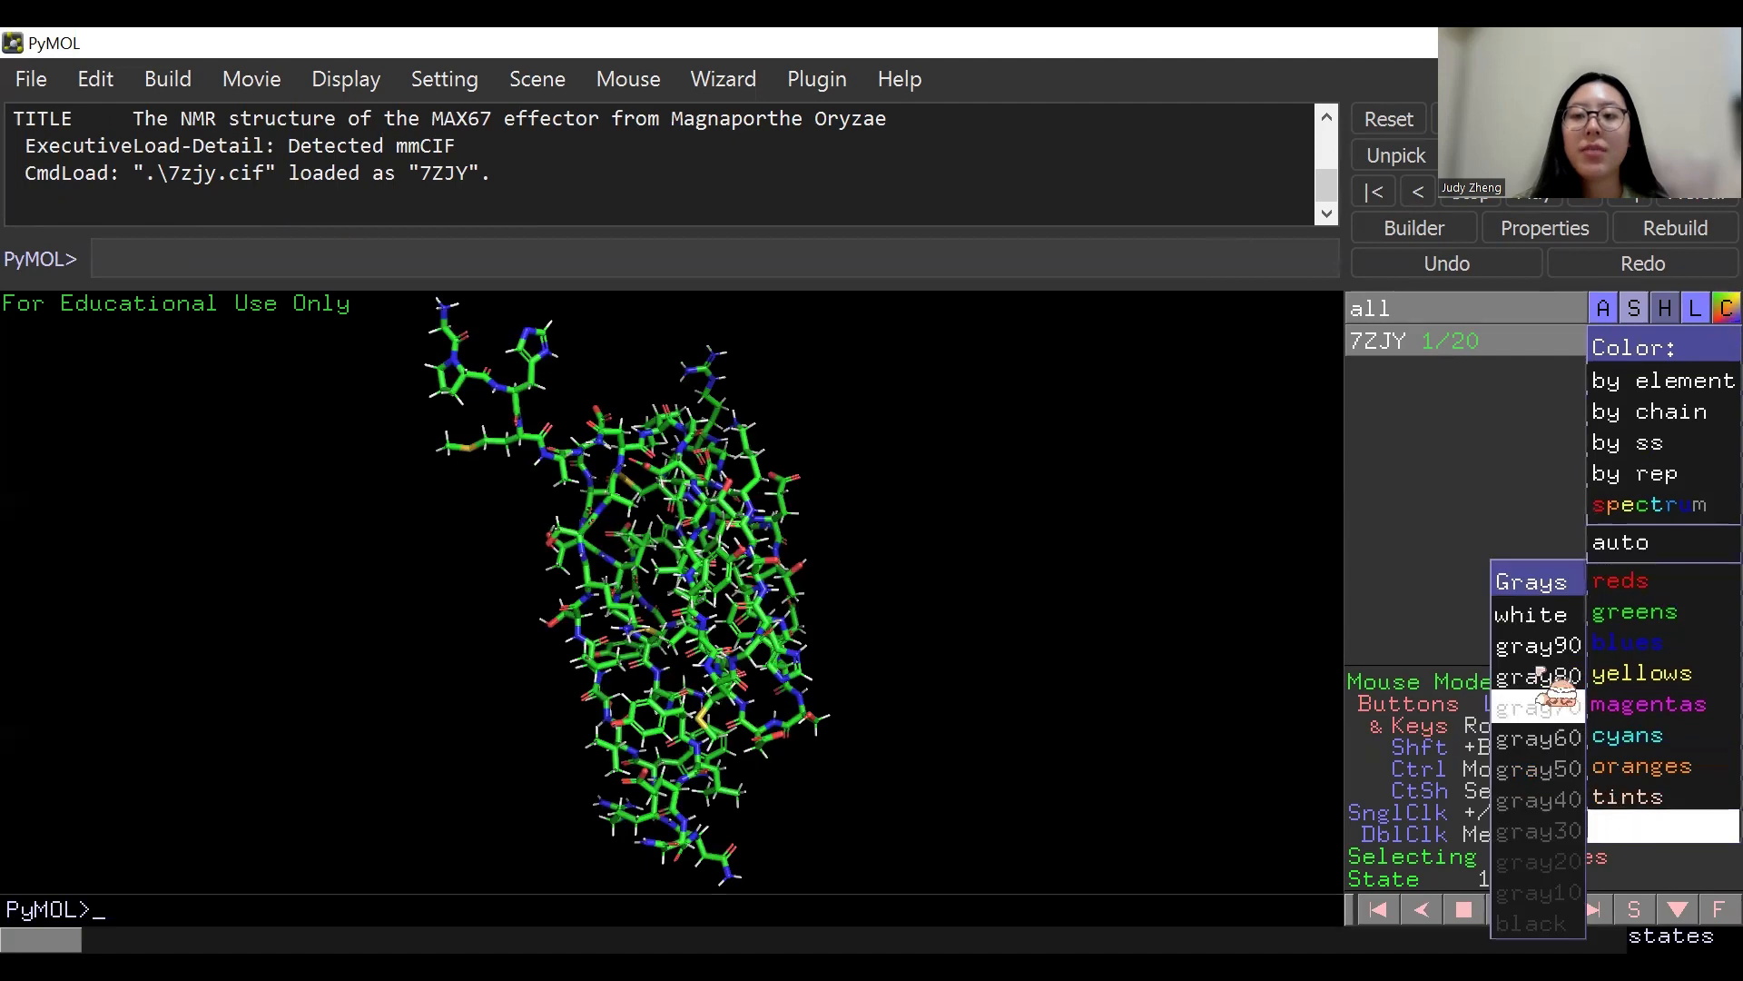
{"action": "left_click", "coordinate": [1532, 622]}
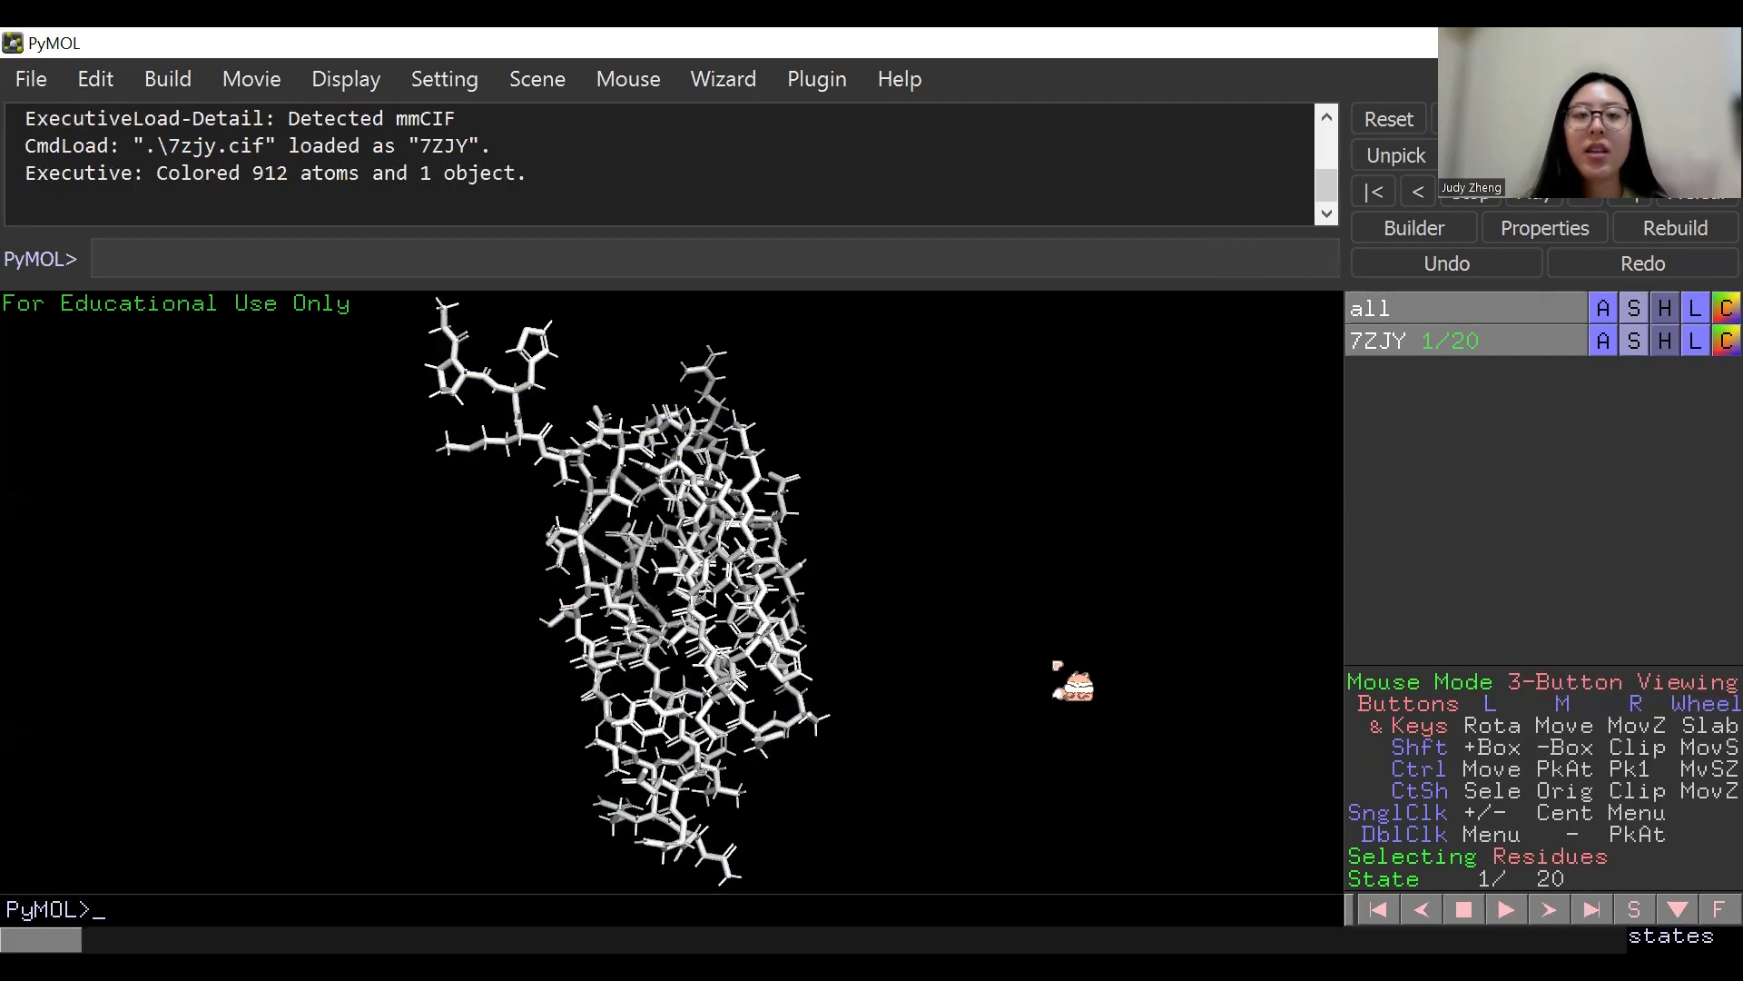
Start the Filter wizard on 7ZJY and accept states 1 and 2.
{"action": "left_click_drag", "start_coordinate": [1063, 716], "coordinate": [1112, 578]}
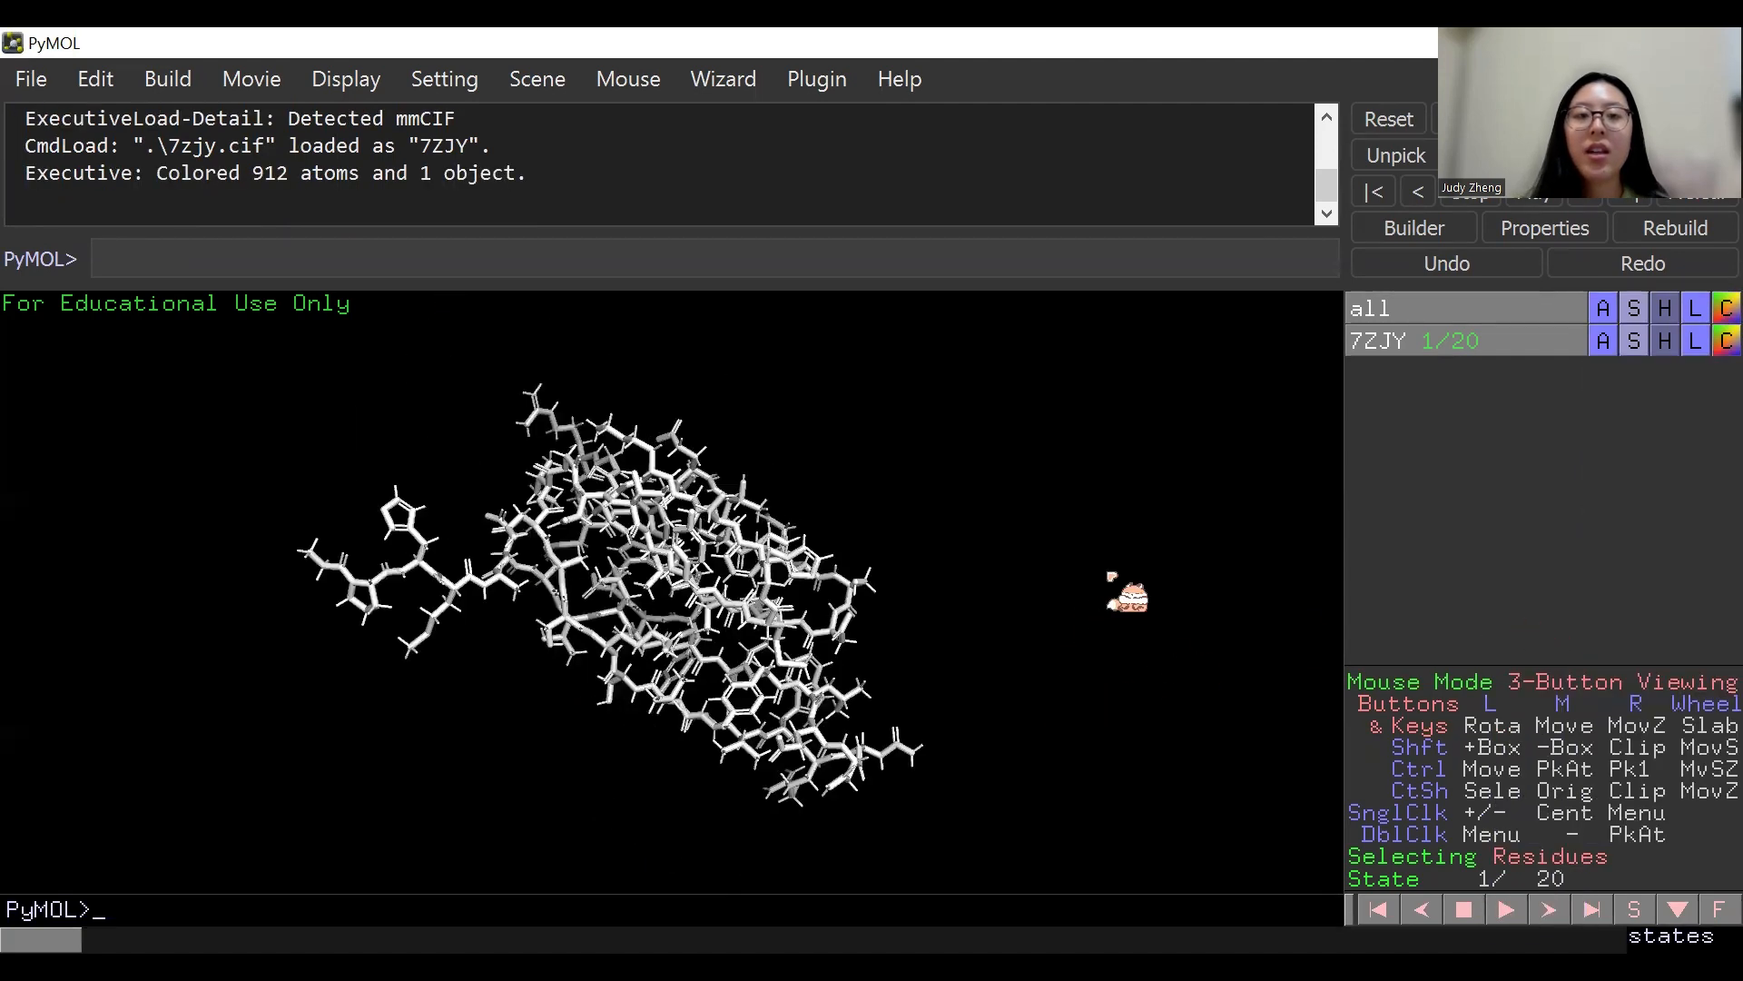
{"action": "left_click", "coordinate": [740, 80]}
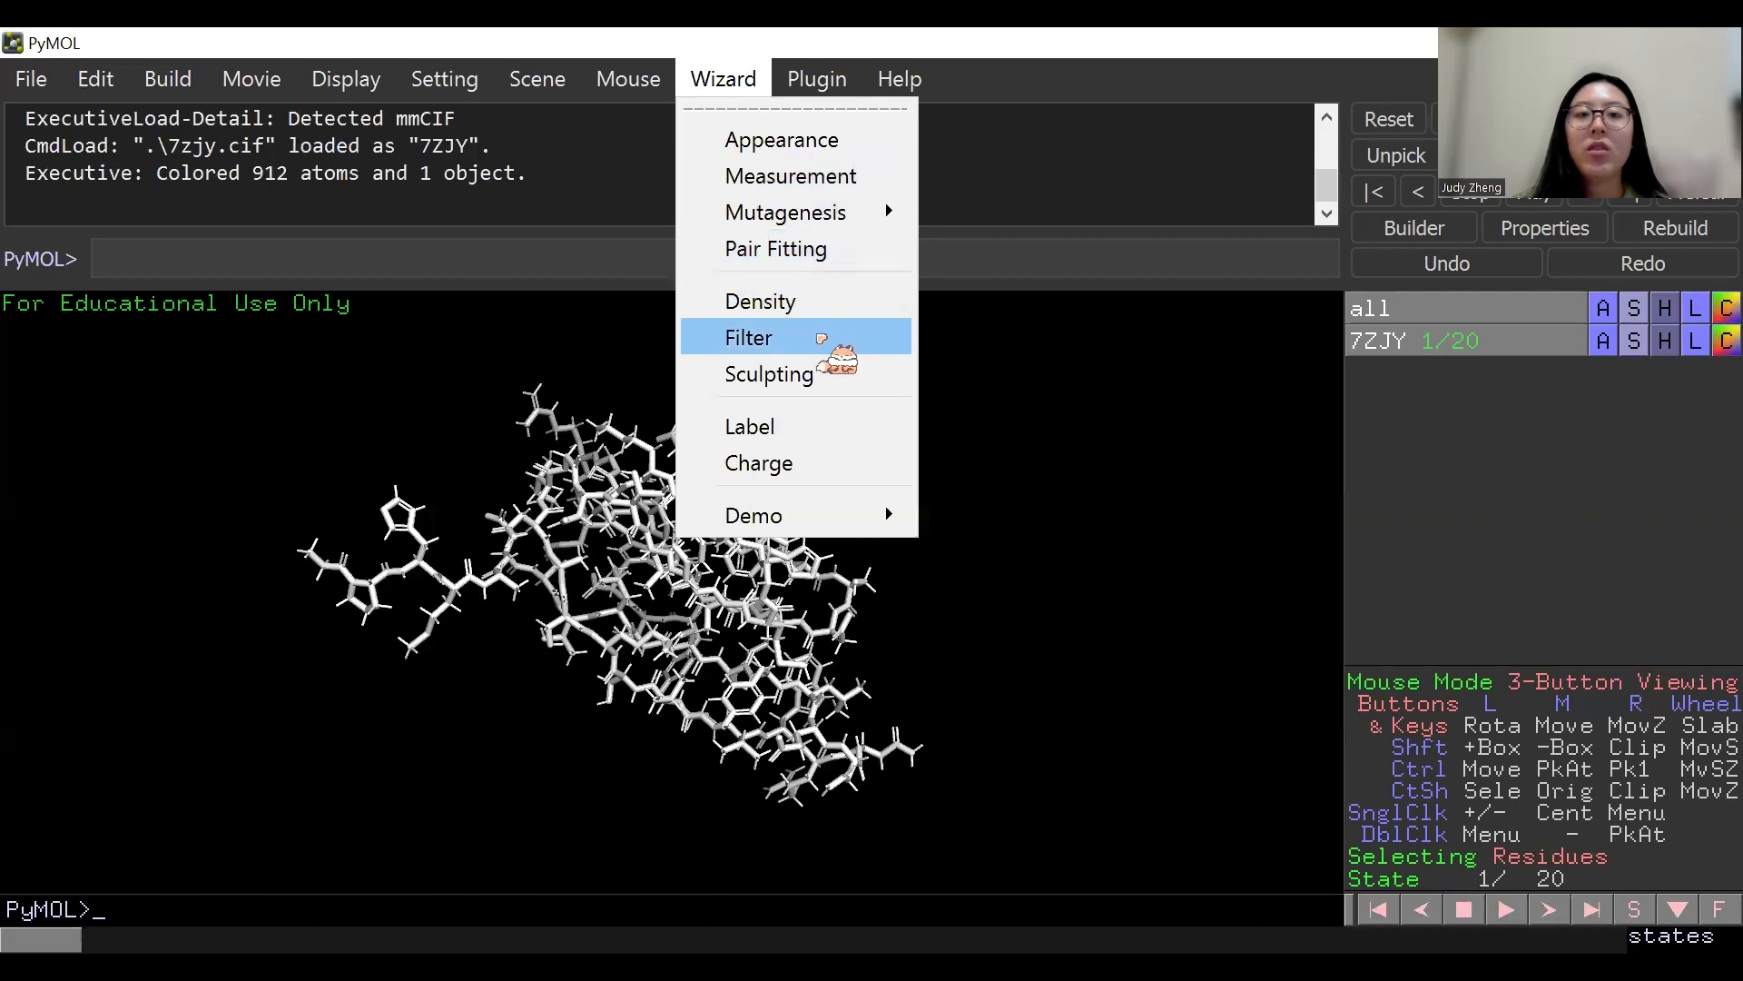
{"action": "left_click", "coordinate": [822, 339]}
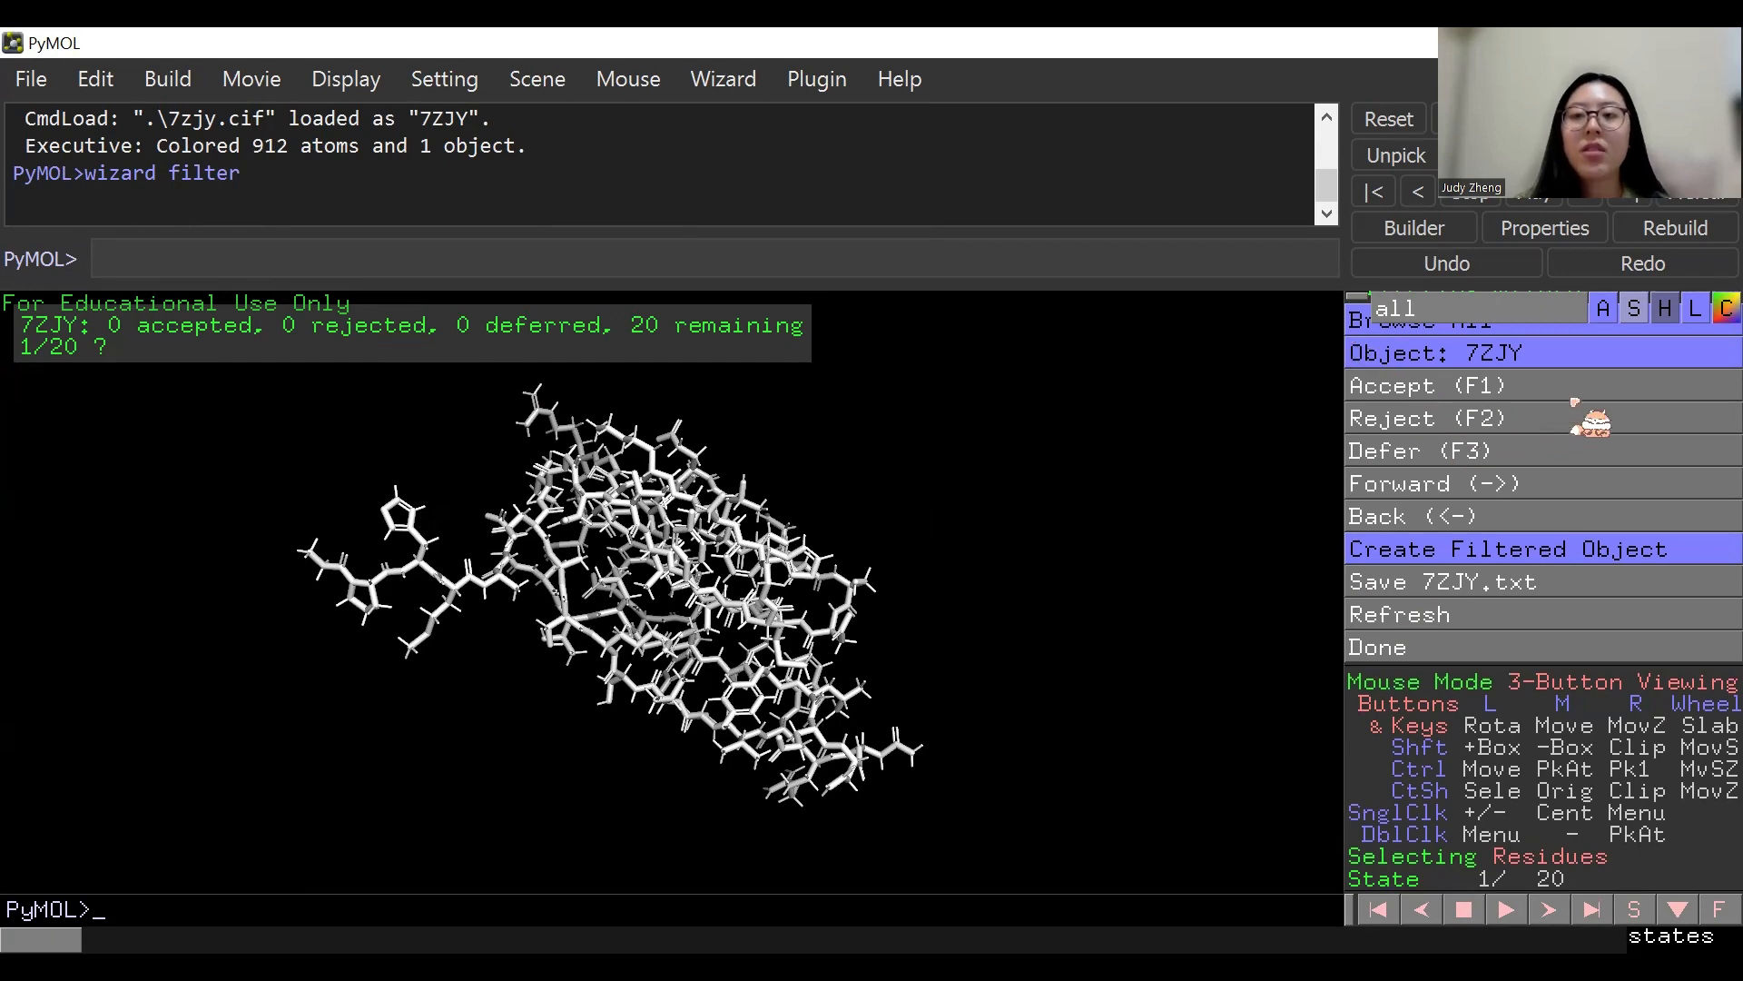
{"action": "key", "text": "F1"}
{"action": "key", "text": "F1"}
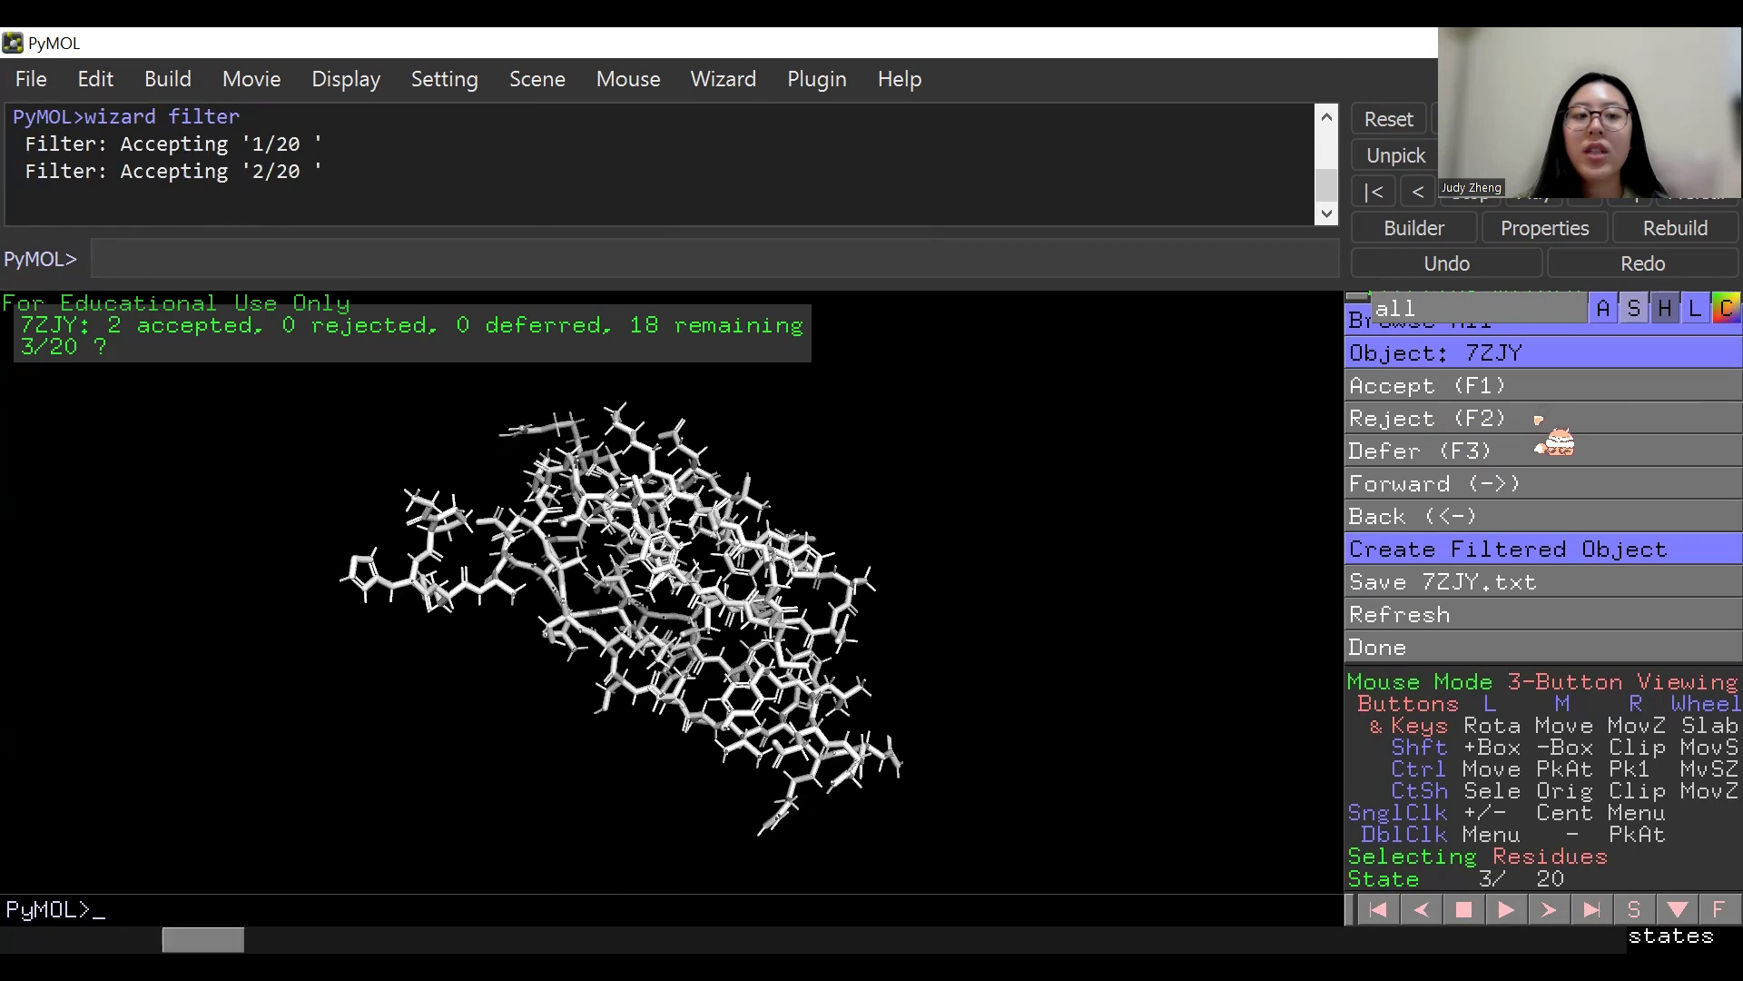
Reject states 3 through 10 of 7ZJY.
{"action": "left_click", "coordinate": [1538, 419]}
{"action": "left_click", "coordinate": [1538, 420]}
{"action": "left_click", "coordinate": [1538, 419]}
{"action": "left_click", "coordinate": [1538, 419]}
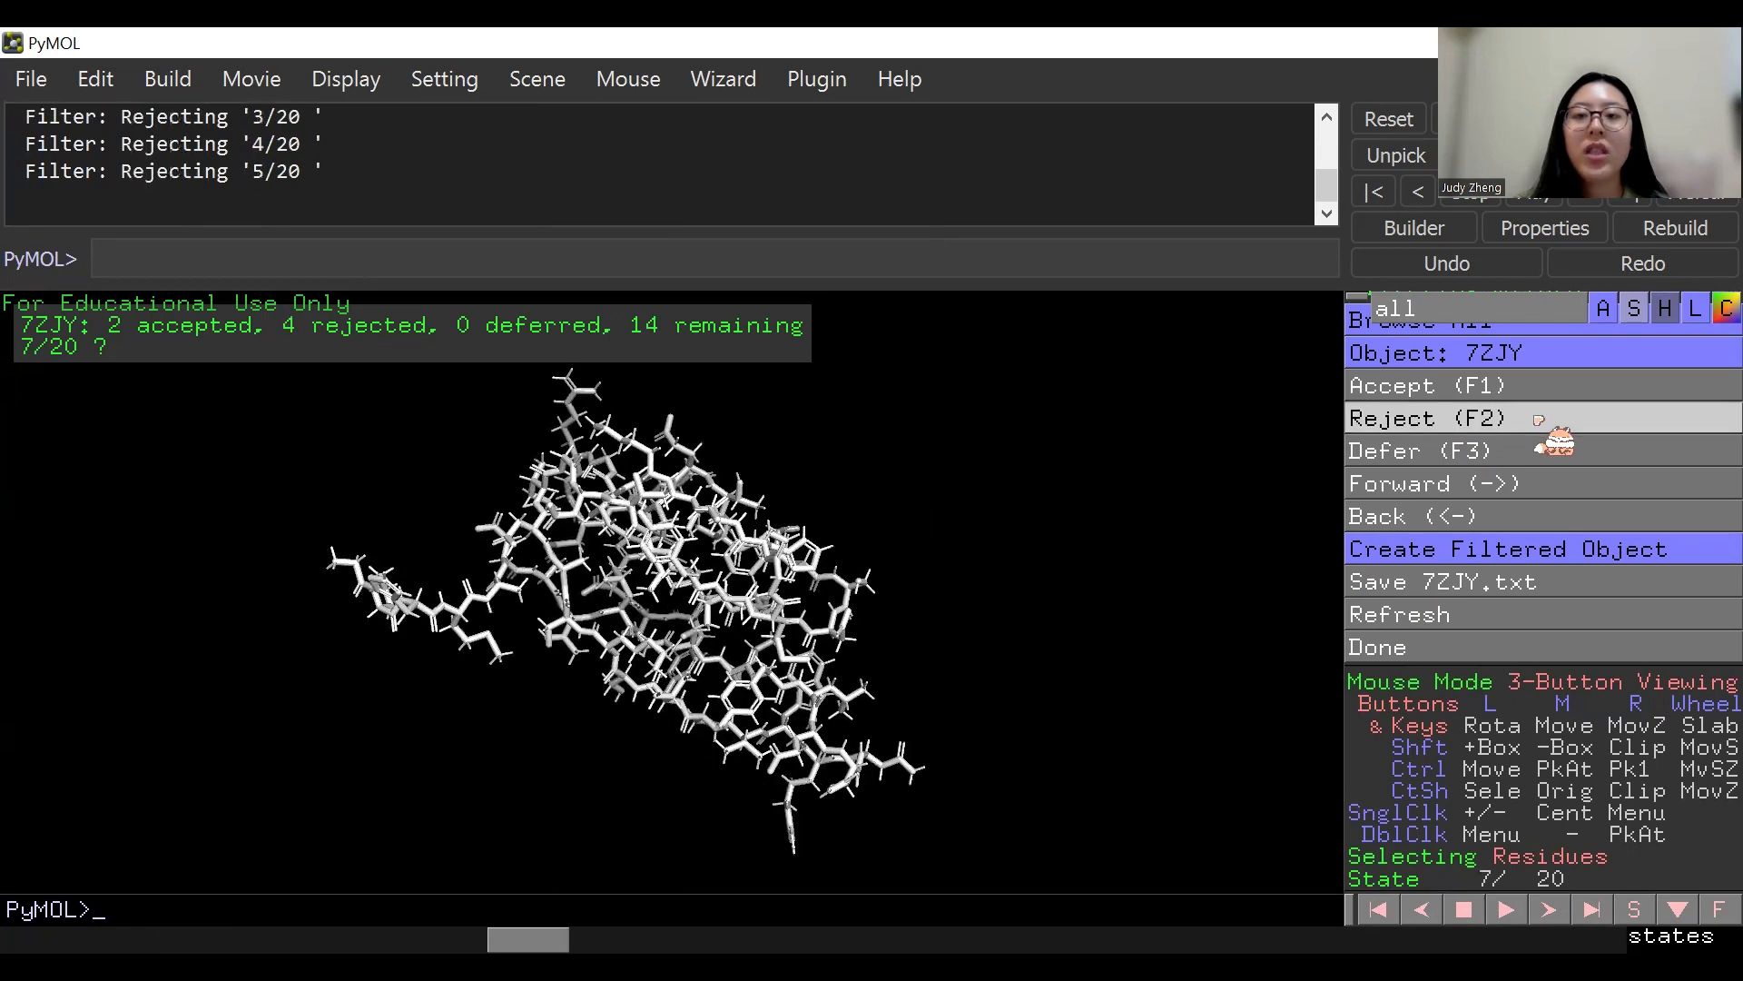
{"action": "left_click", "coordinate": [1538, 419]}
{"action": "left_click", "coordinate": [1538, 419]}
{"action": "left_click", "coordinate": [1538, 419]}
{"action": "left_click", "coordinate": [1538, 419]}
Defer the remaining states of 7ZJY, 11 through 20.
{"action": "left_click", "coordinate": [1518, 449]}
{"action": "left_click", "coordinate": [1518, 449]}
{"action": "left_click", "coordinate": [1518, 449]}
{"action": "left_click", "coordinate": [1517, 448]}
{"action": "left_click", "coordinate": [1517, 448]}
{"action": "left_click", "coordinate": [1517, 448]}
{"action": "left_click", "coordinate": [1517, 449]}
{"action": "left_click", "coordinate": [1517, 449]}
{"action": "left_click", "coordinate": [1517, 449]}
{"action": "left_click", "coordinate": [1517, 449]}
{"action": "left_click", "coordinate": [1518, 448]}
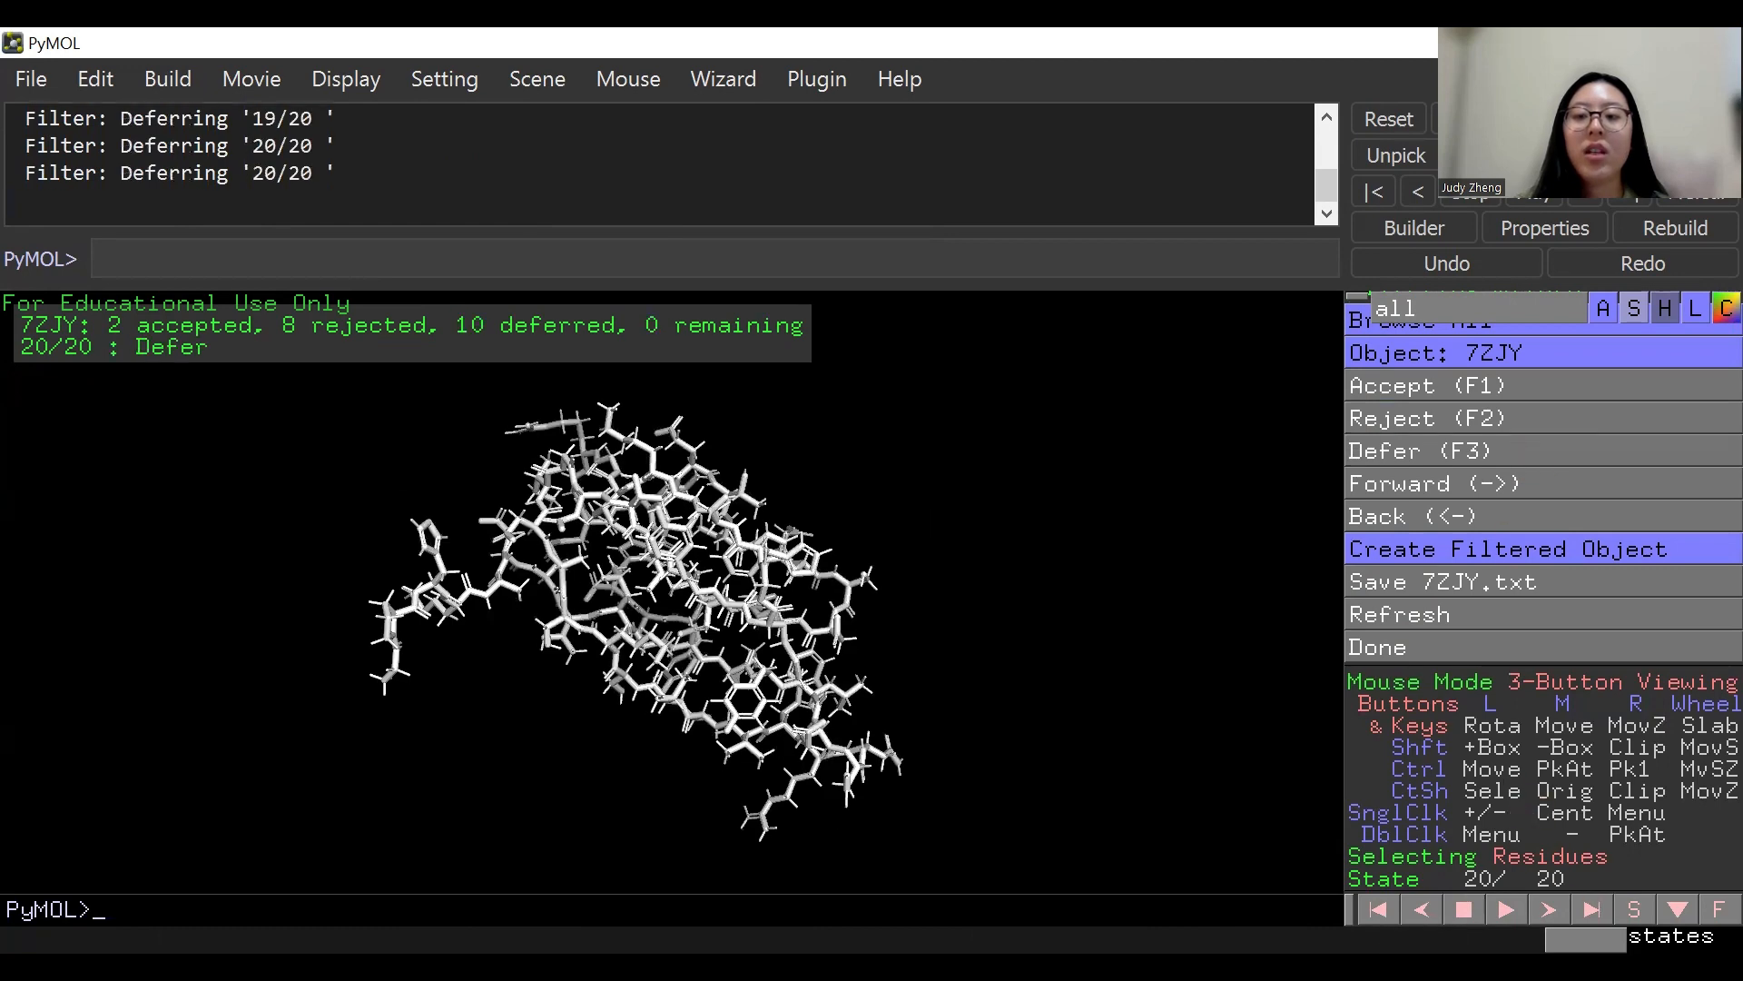
Browse the last states of 7ZJY, stepping forward once and back to state 16.
{"action": "left_click_drag", "start_coordinate": [1585, 939], "coordinate": [1543, 939]}
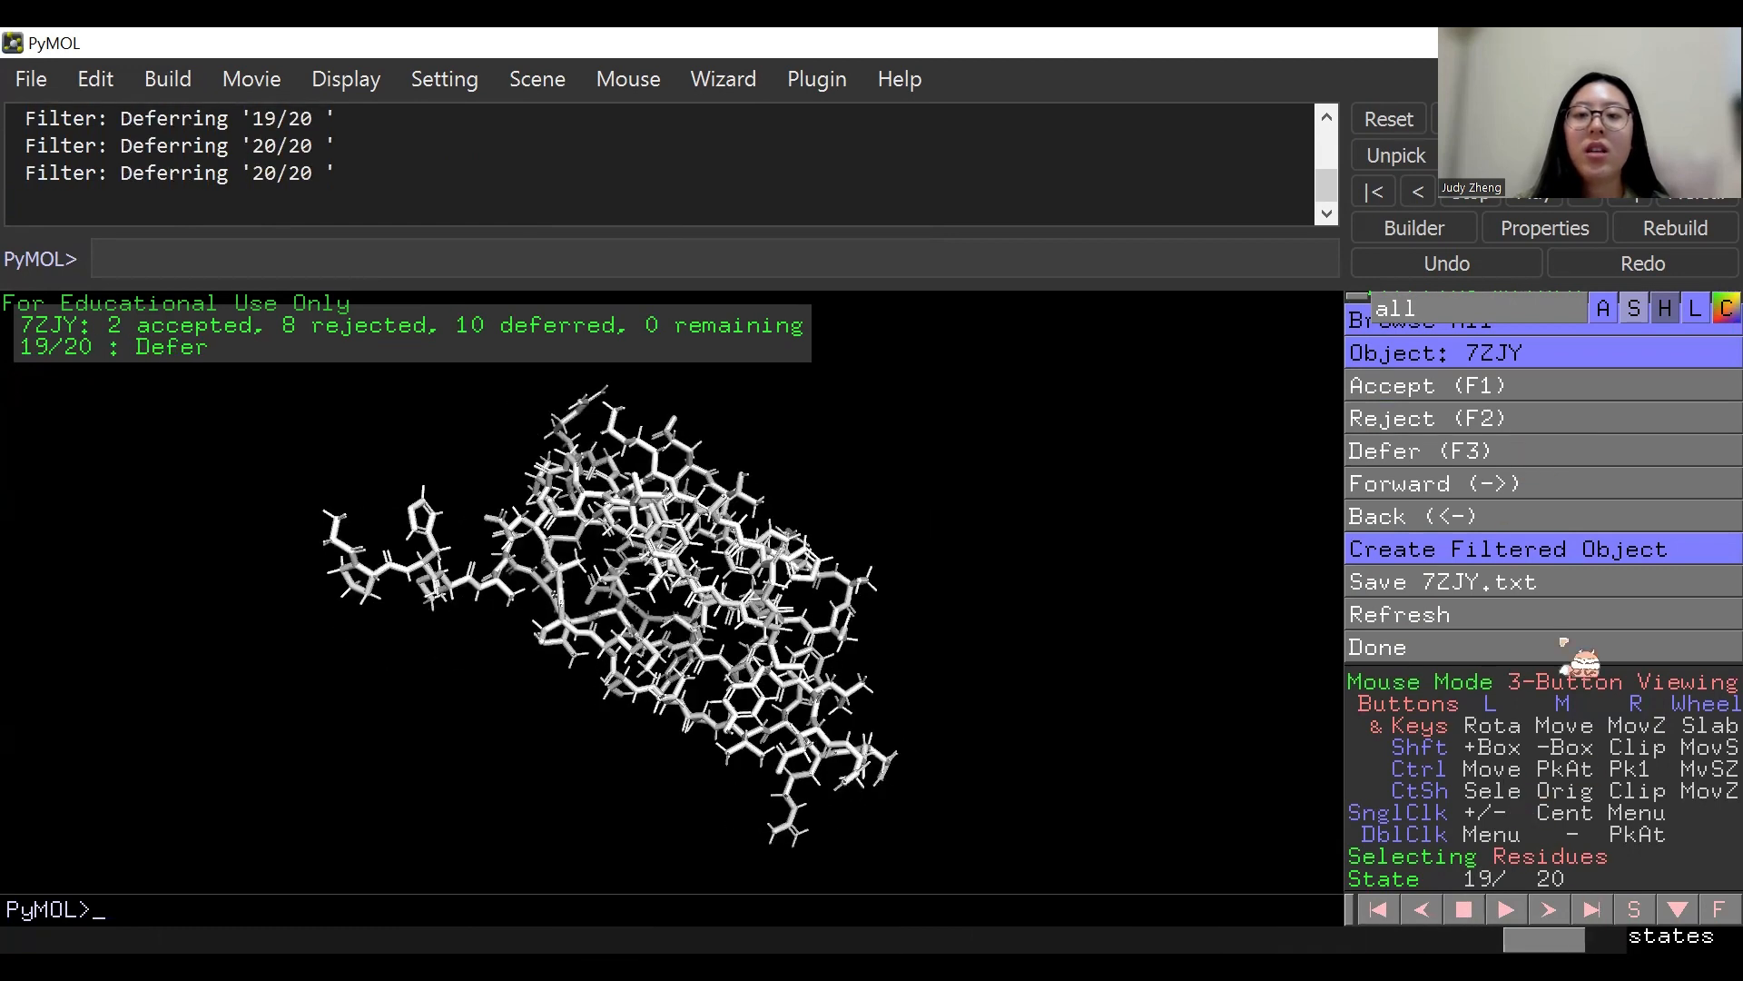
{"action": "left_click", "coordinate": [1496, 484]}
{"action": "left_click", "coordinate": [1475, 516]}
{"action": "left_click", "coordinate": [1475, 516]}
{"action": "left_click", "coordinate": [1475, 515]}
{"action": "left_click", "coordinate": [1475, 516]}
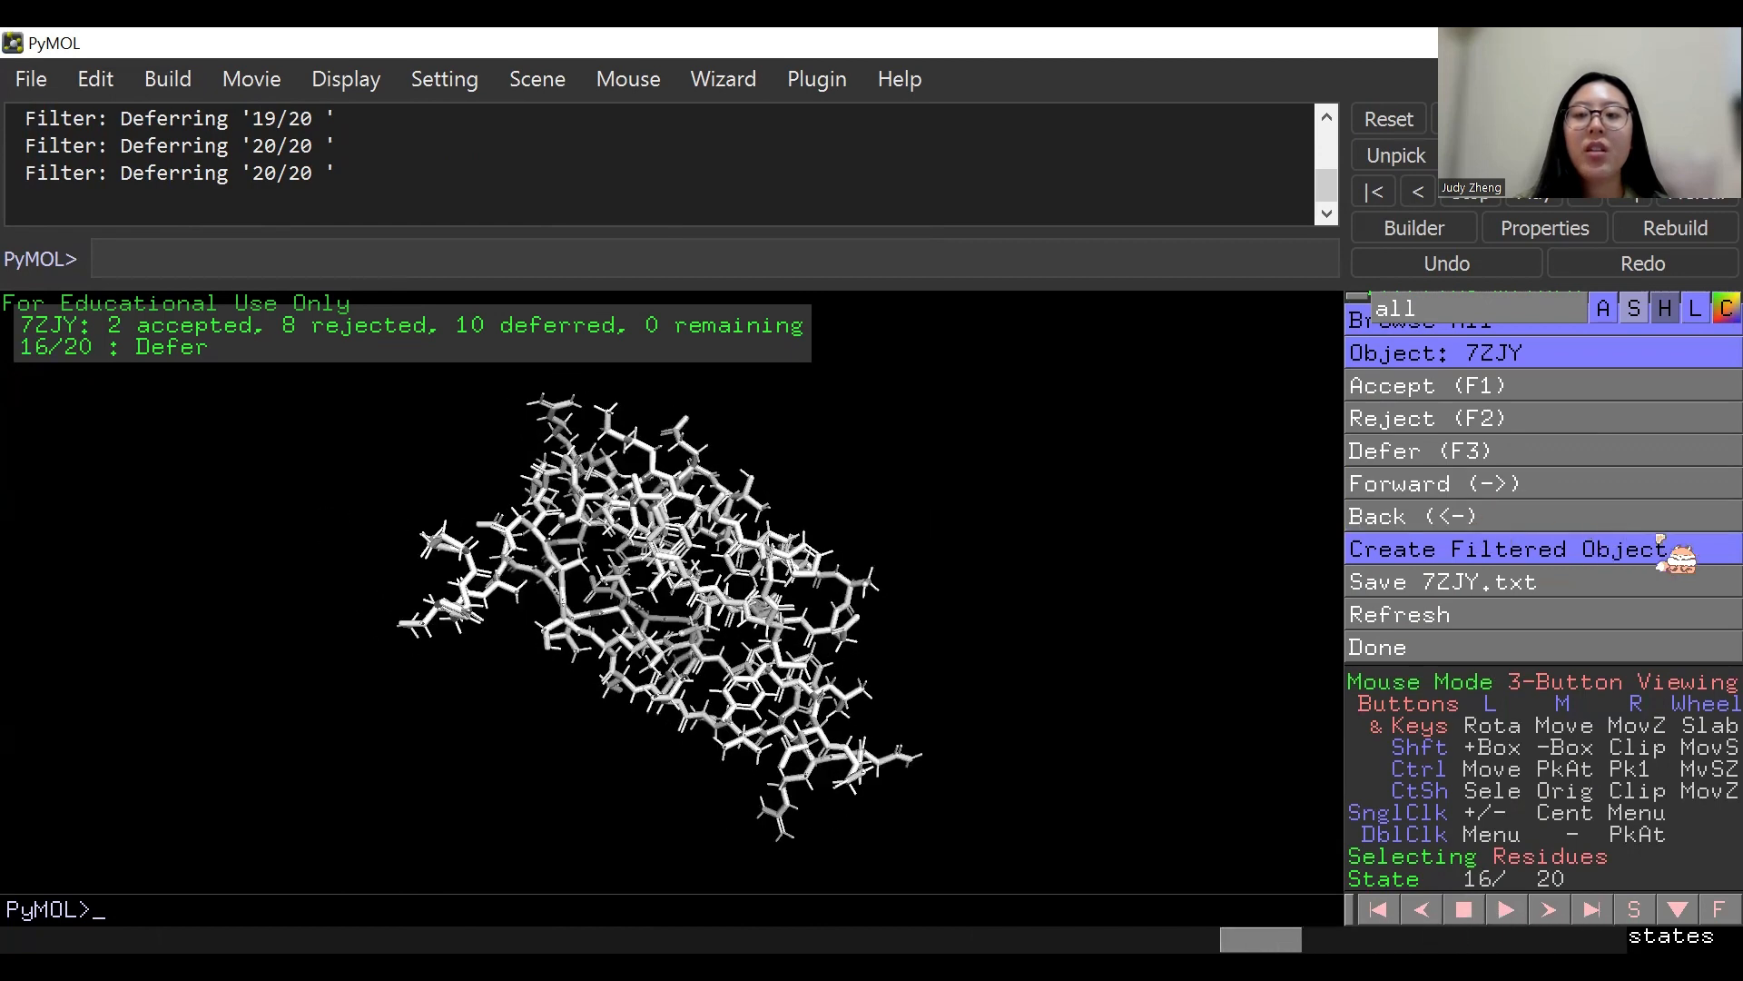
Create a filtered object from the accepted states of 7ZJY and close the Filter wizard.
{"action": "left_click", "coordinate": [1705, 557]}
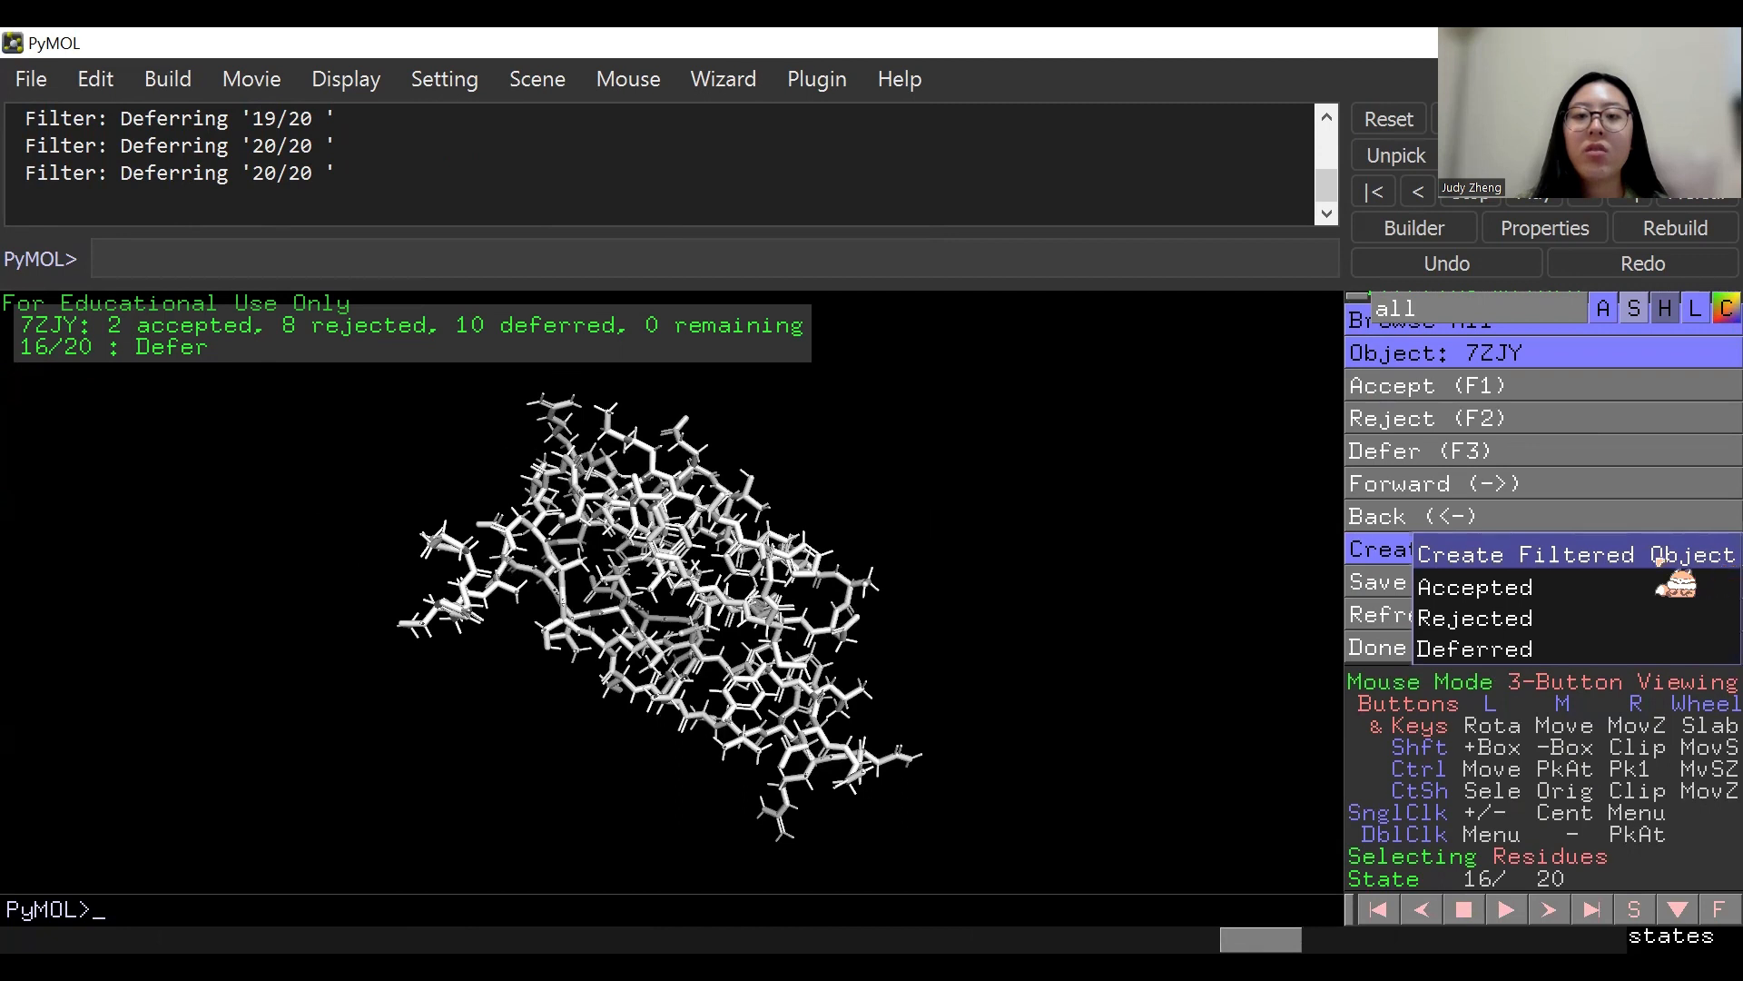
{"action": "left_click", "coordinate": [1618, 587]}
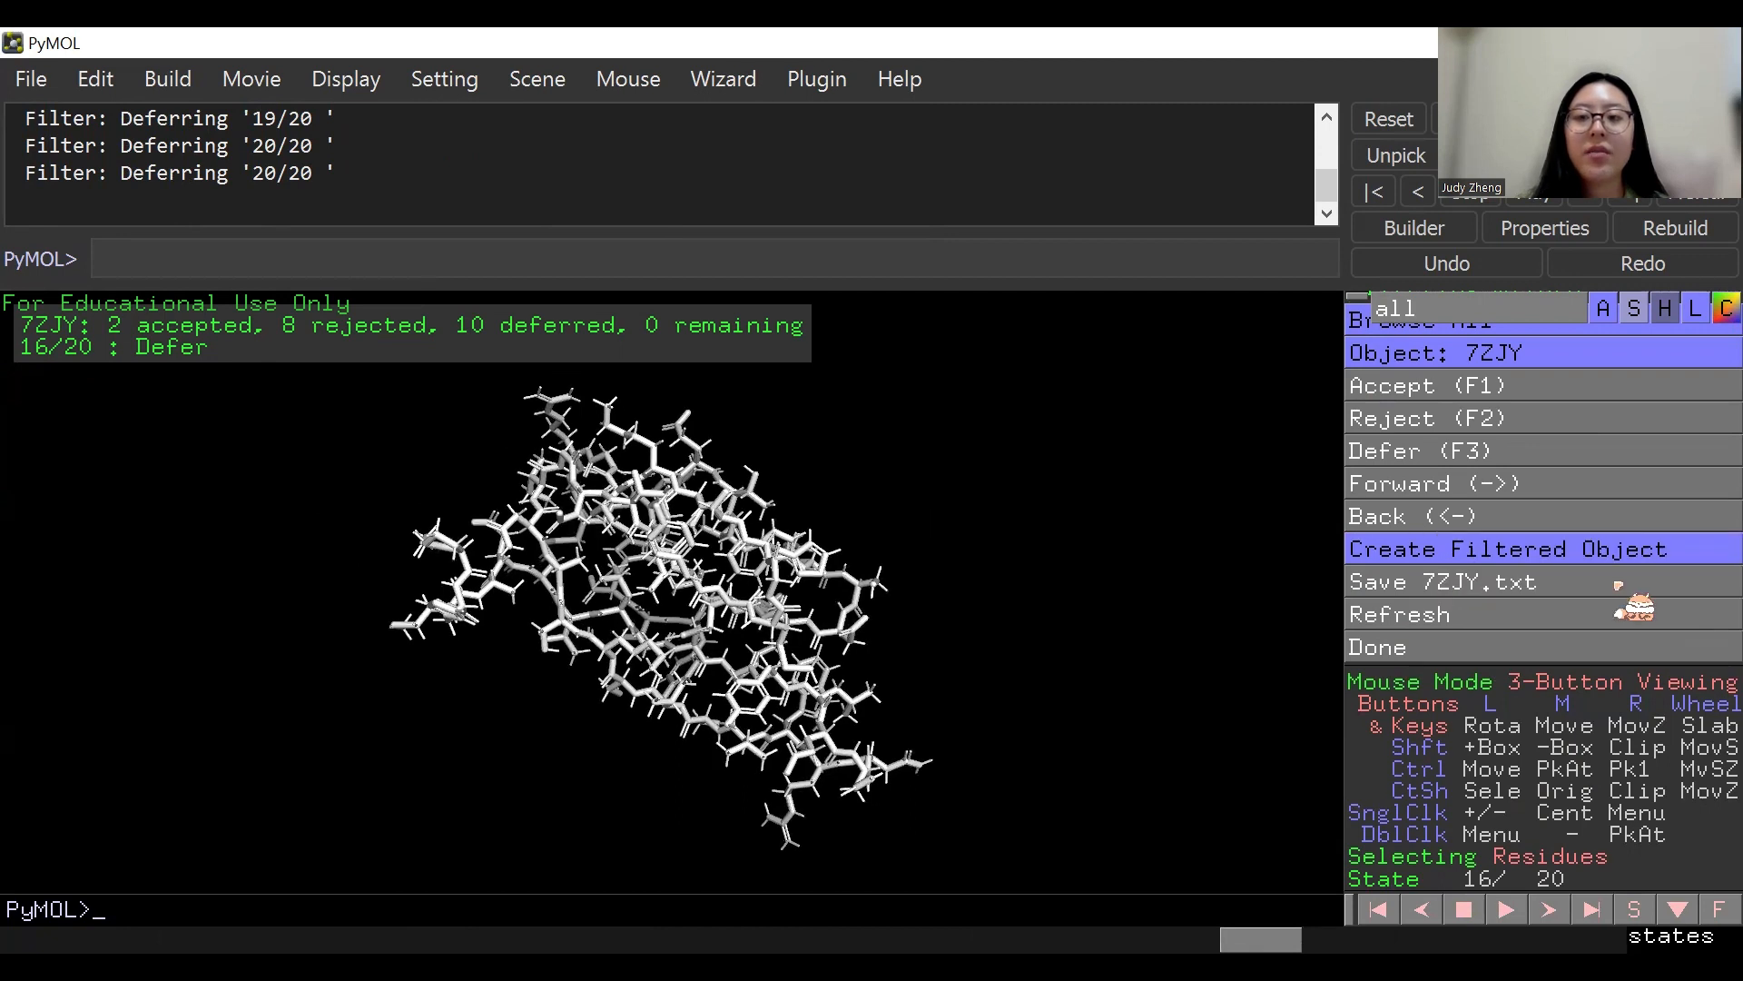
{"action": "left_click", "coordinate": [1481, 646]}
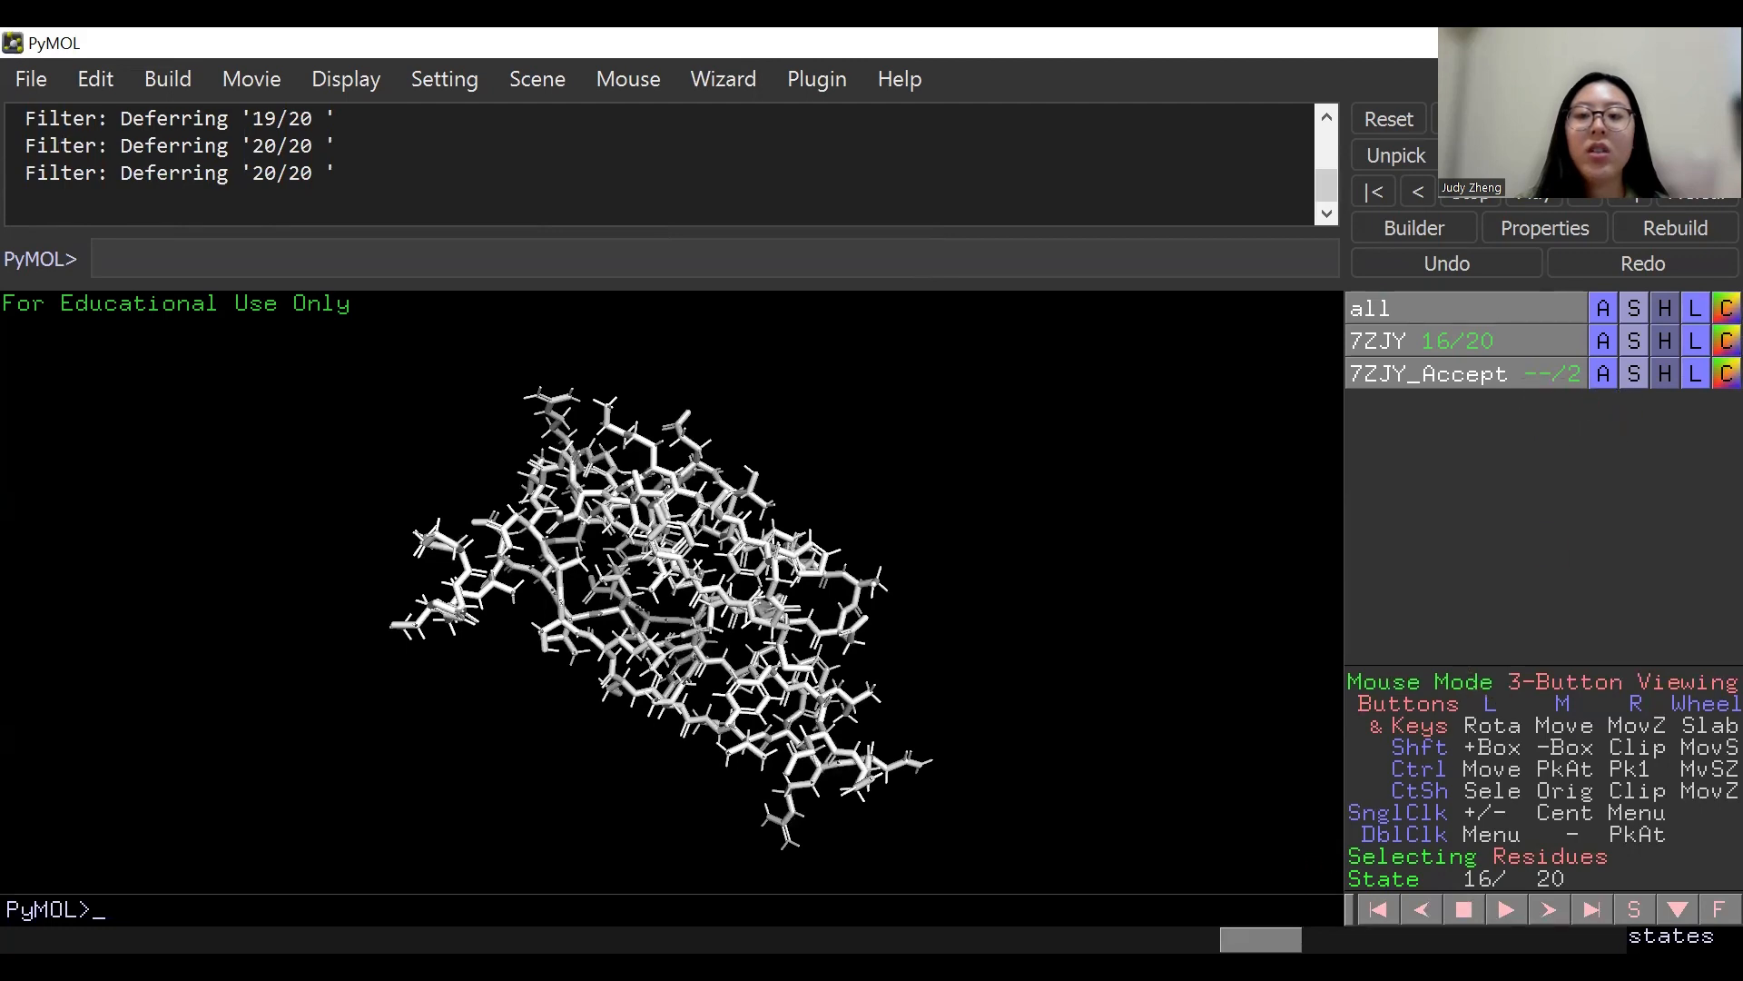
Return to state 1 and delete the original 7ZJY object, keeping 7ZJY_Accept.
{"action": "left_click_drag", "start_coordinate": [1261, 938], "coordinate": [41, 939]}
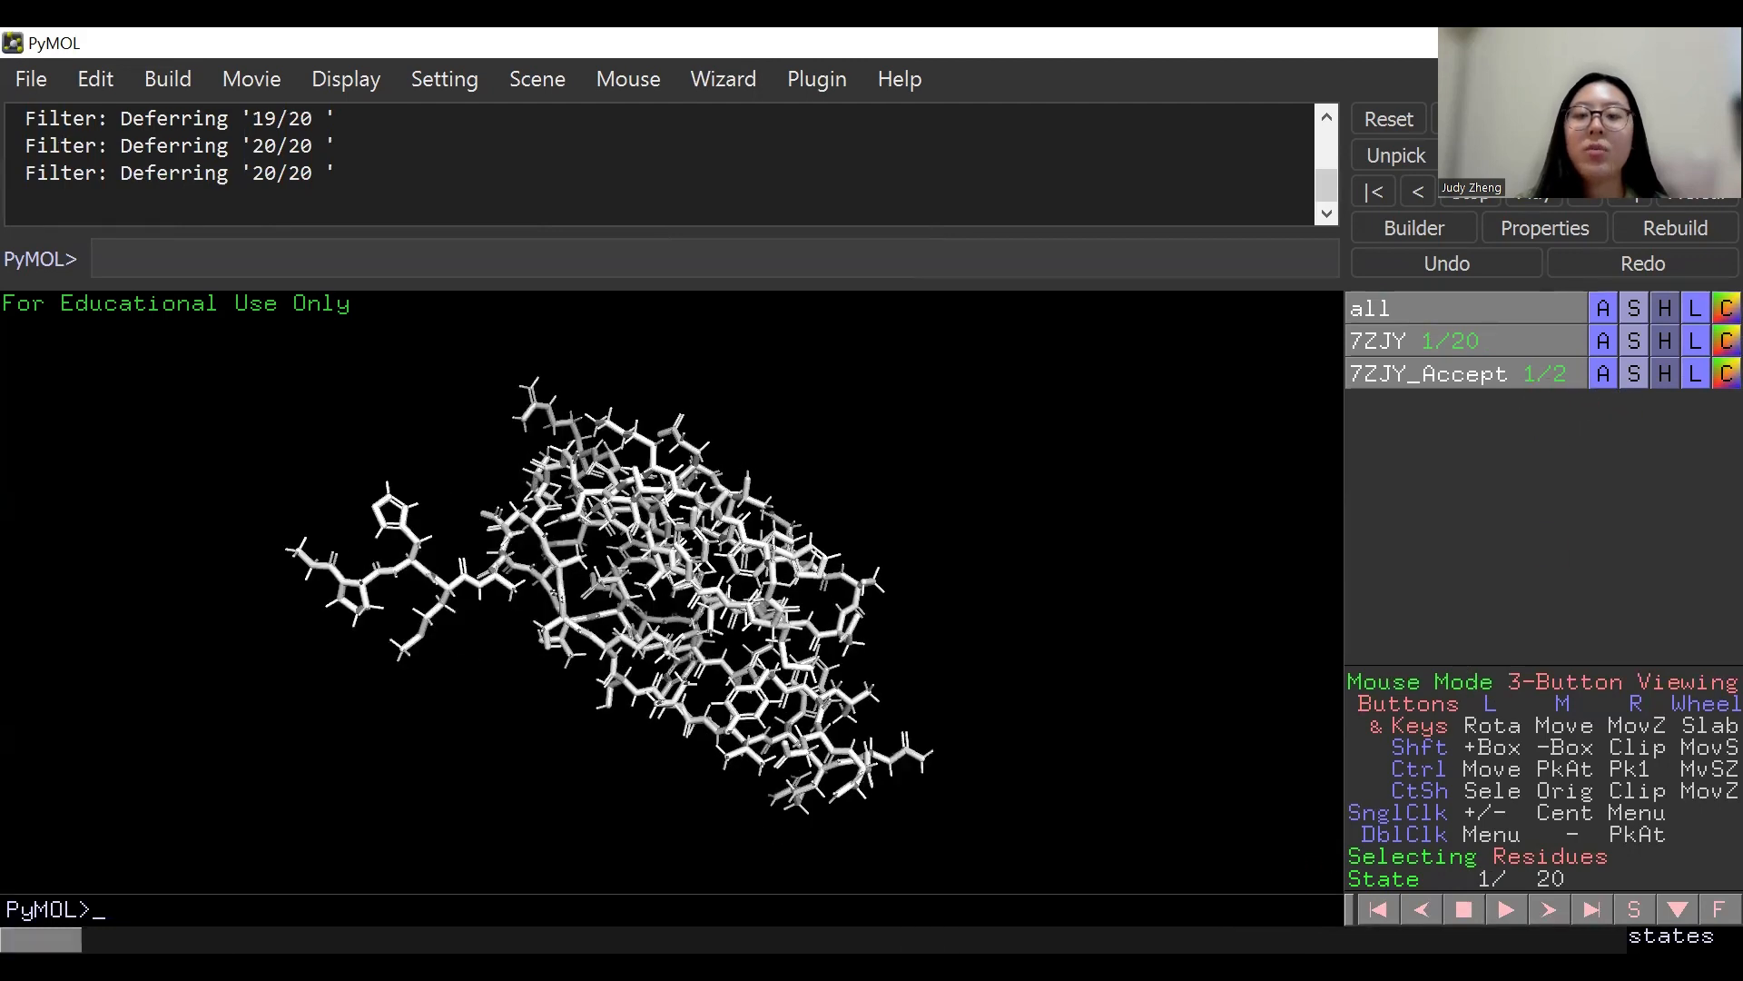
{"action": "left_click", "coordinate": [1603, 343]}
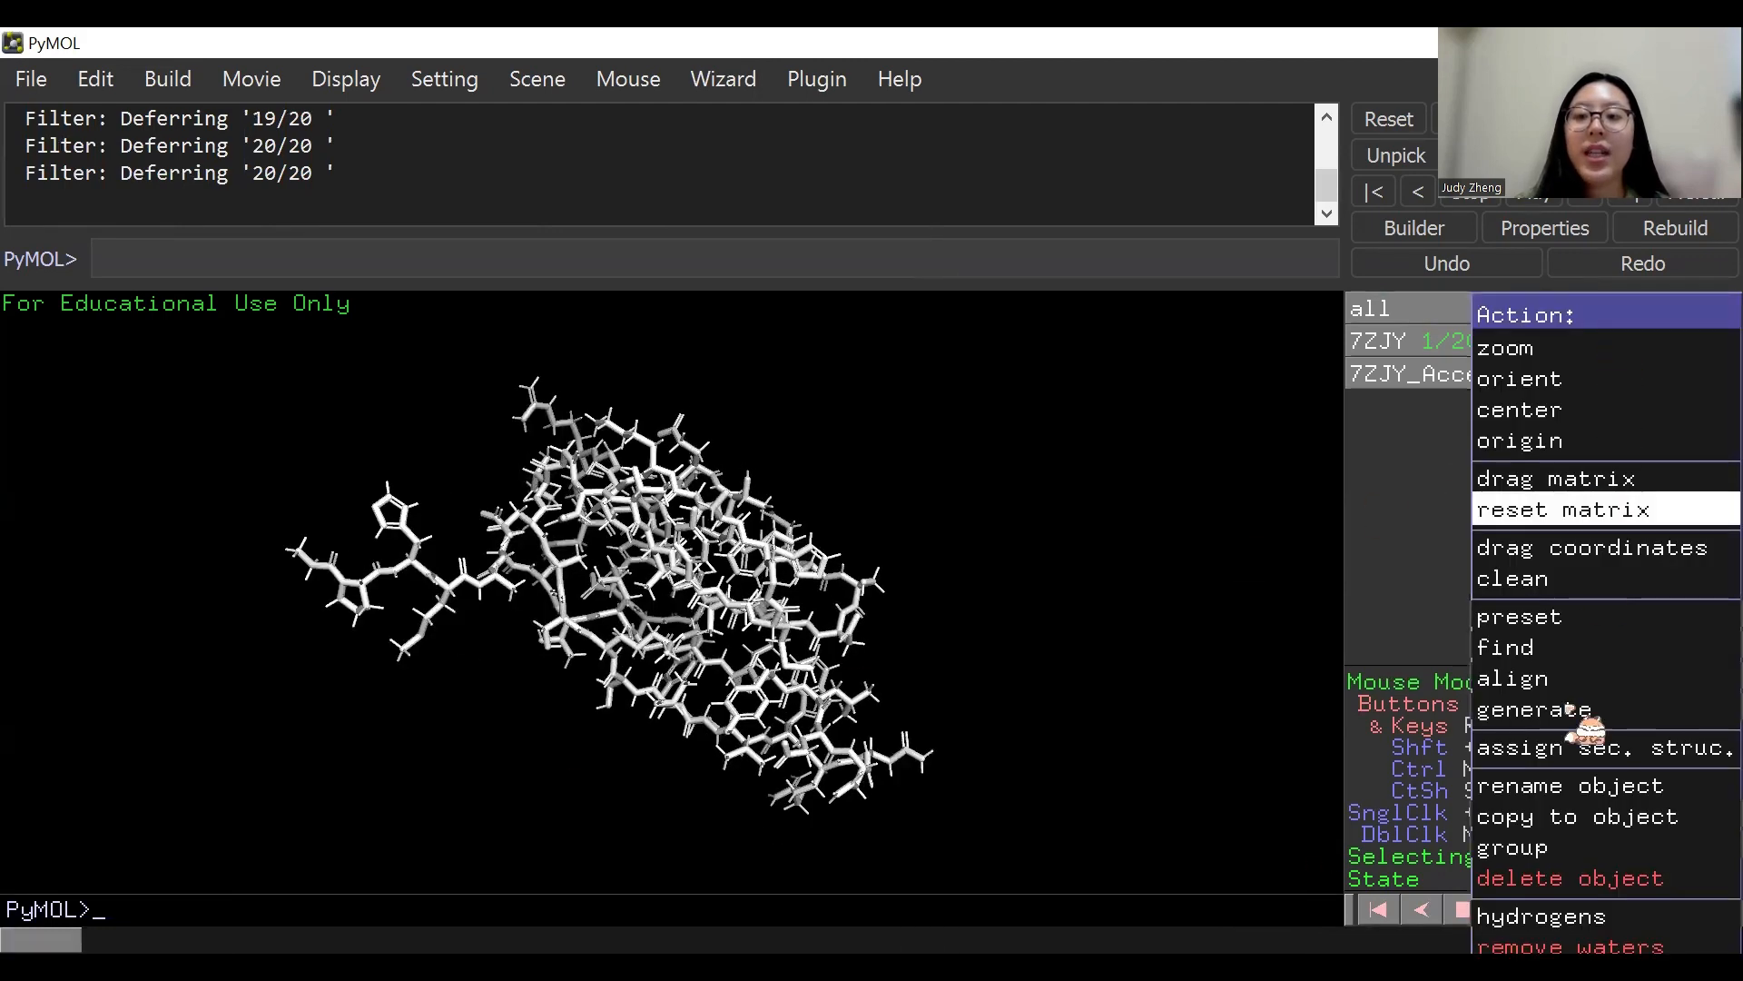
{"action": "left_click", "coordinate": [1546, 879]}
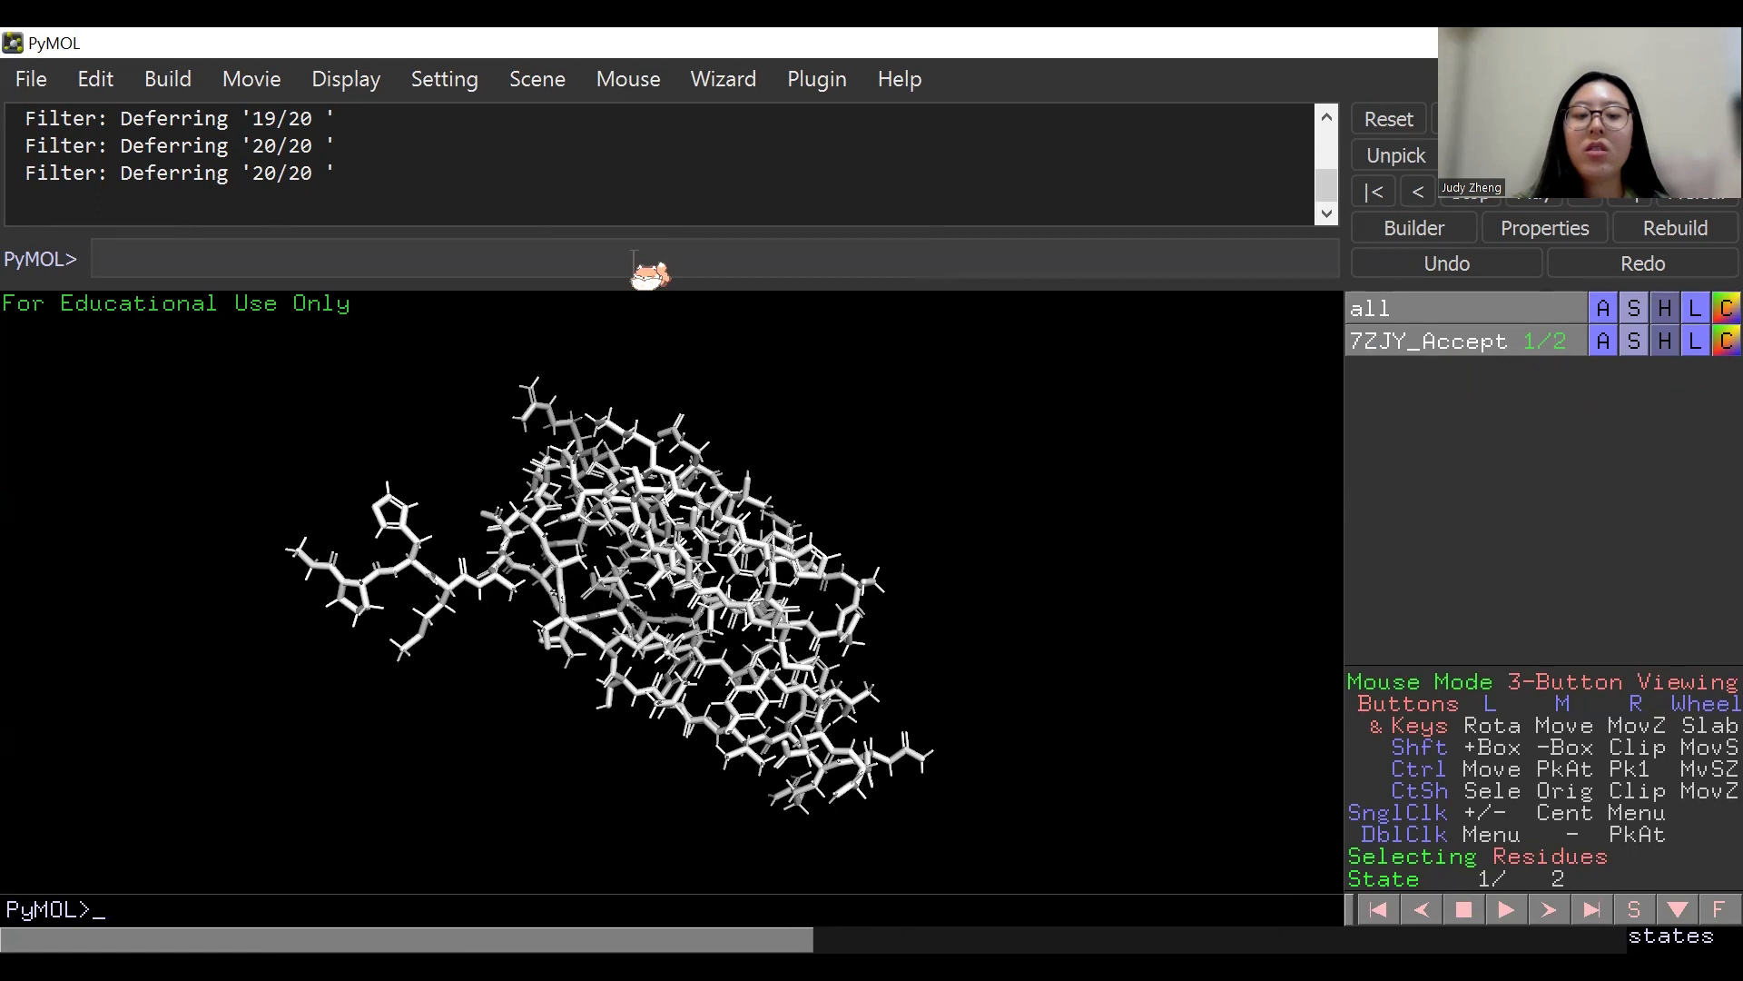
Rename the 7ZJY_Accept object to base2con with the set_name command.
{"action": "type", "text": "set_"}
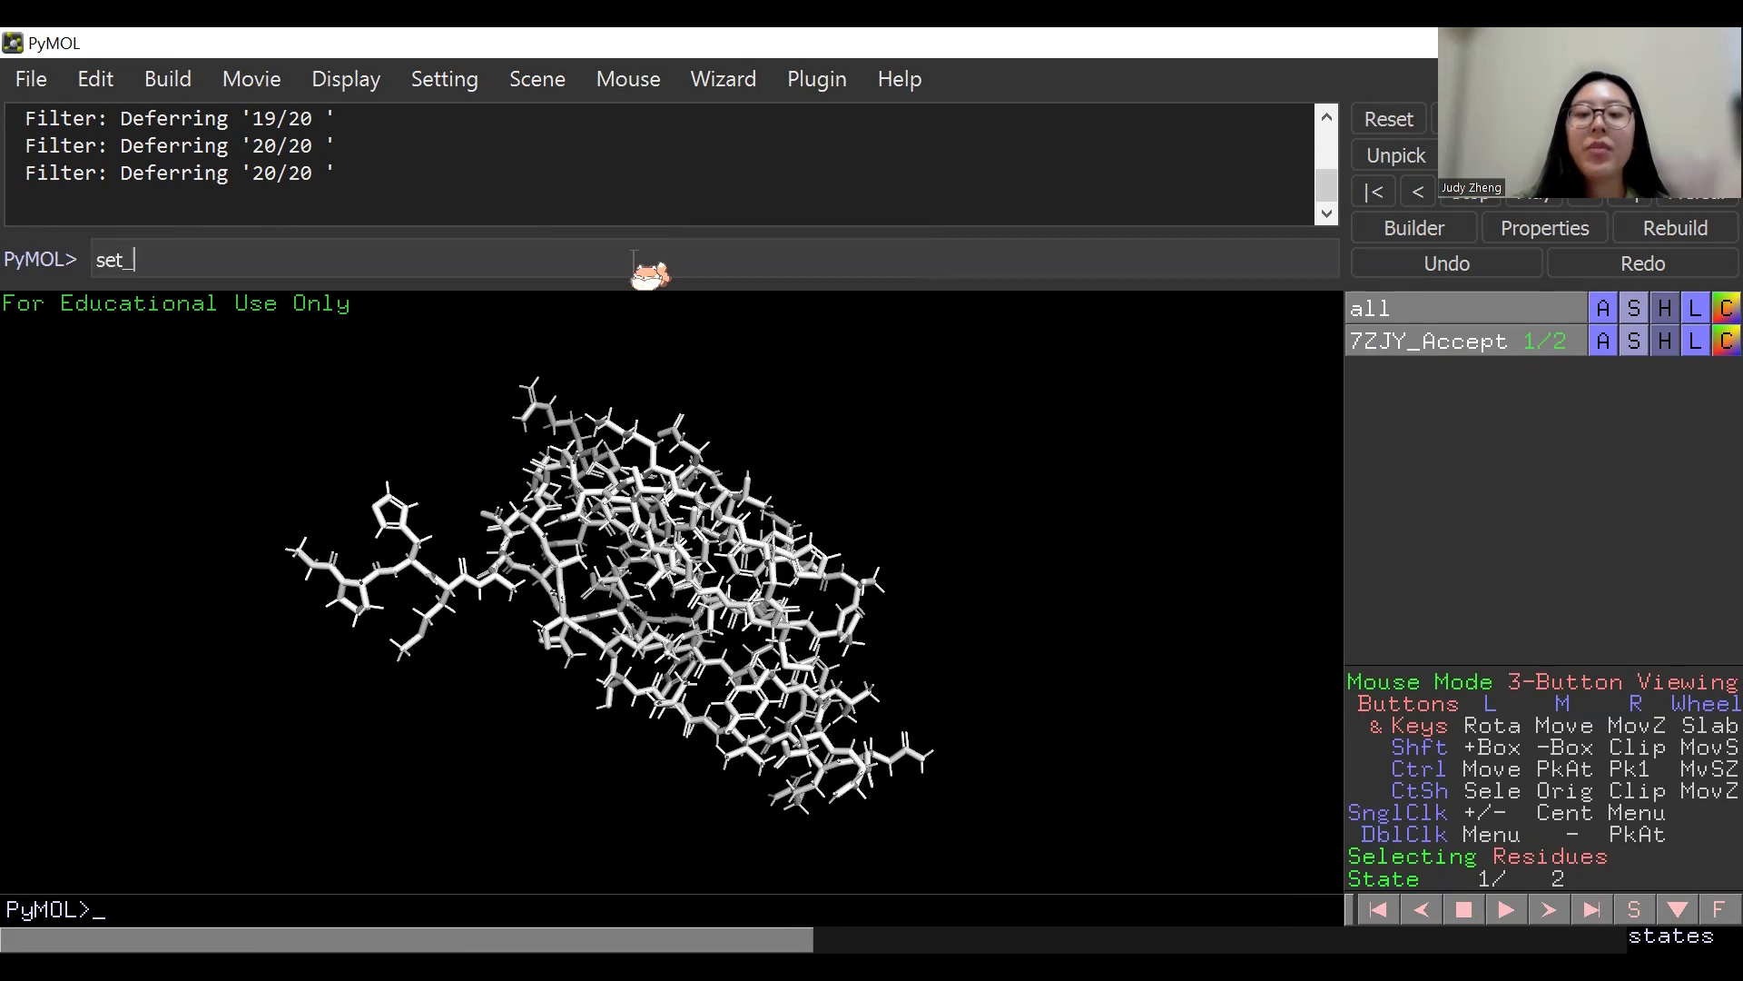
{"action": "type", "text": "name"}
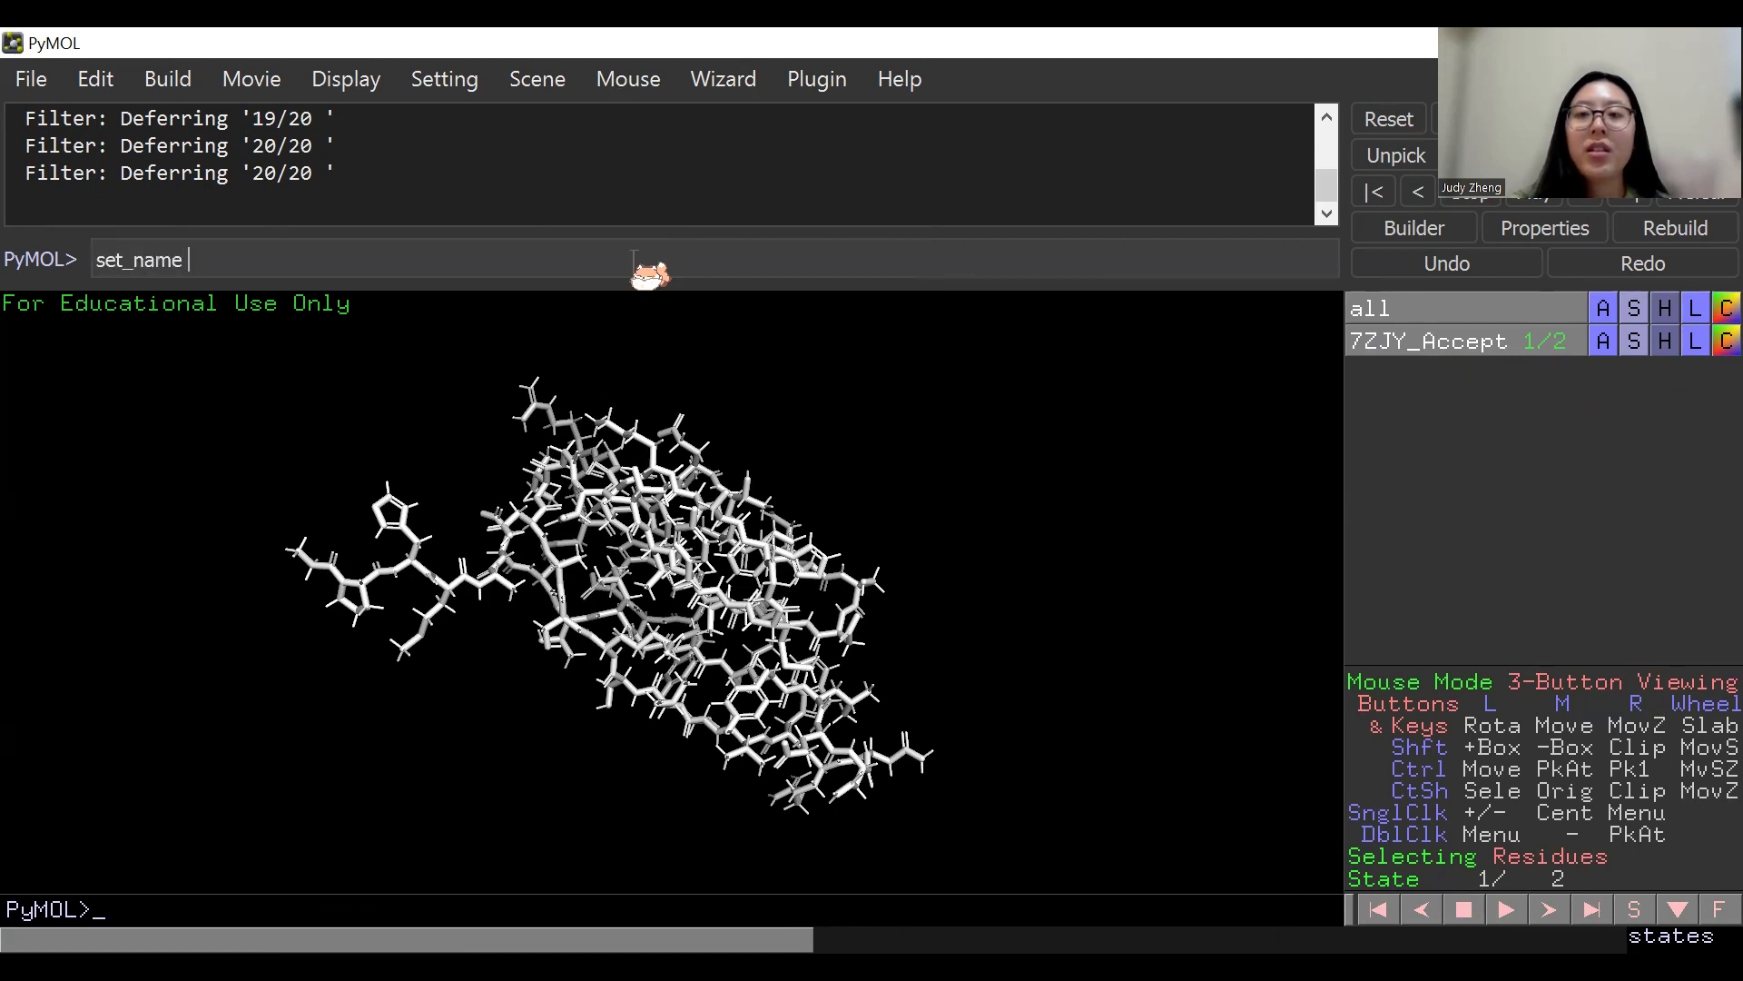
{"action": "type", "text": " 7"}
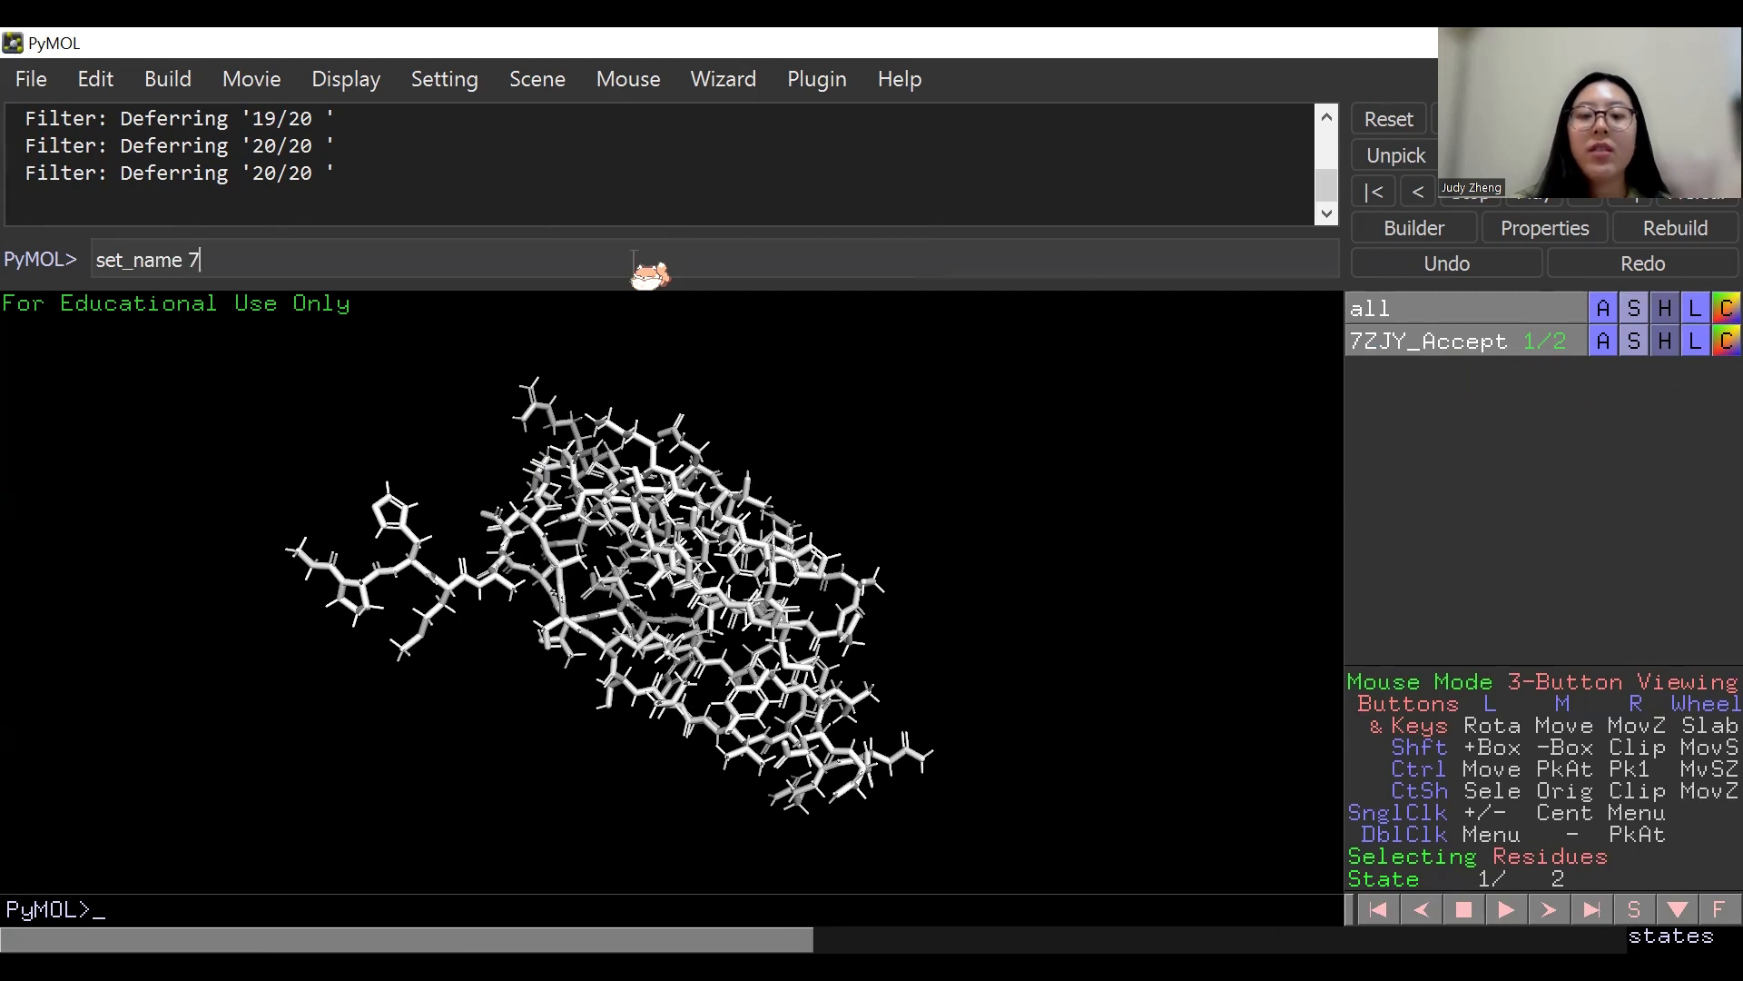
{"action": "type", "text": "ZJY_Ac"}
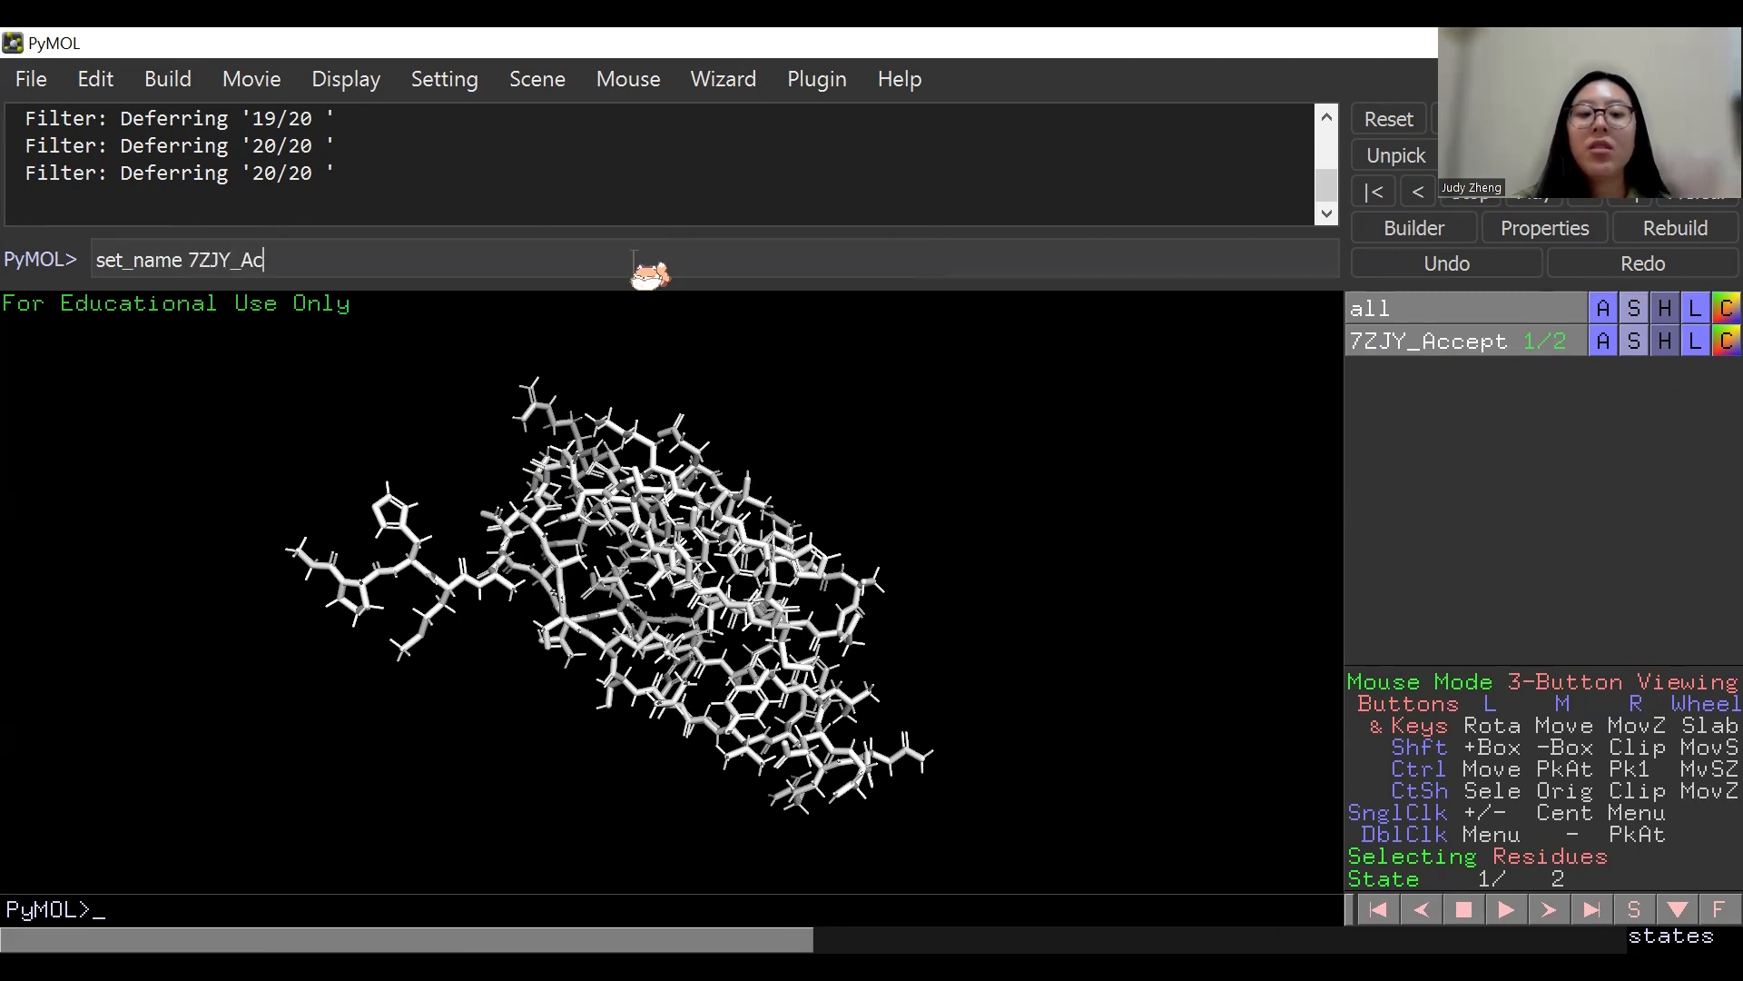
{"action": "type", "text": "cept,"}
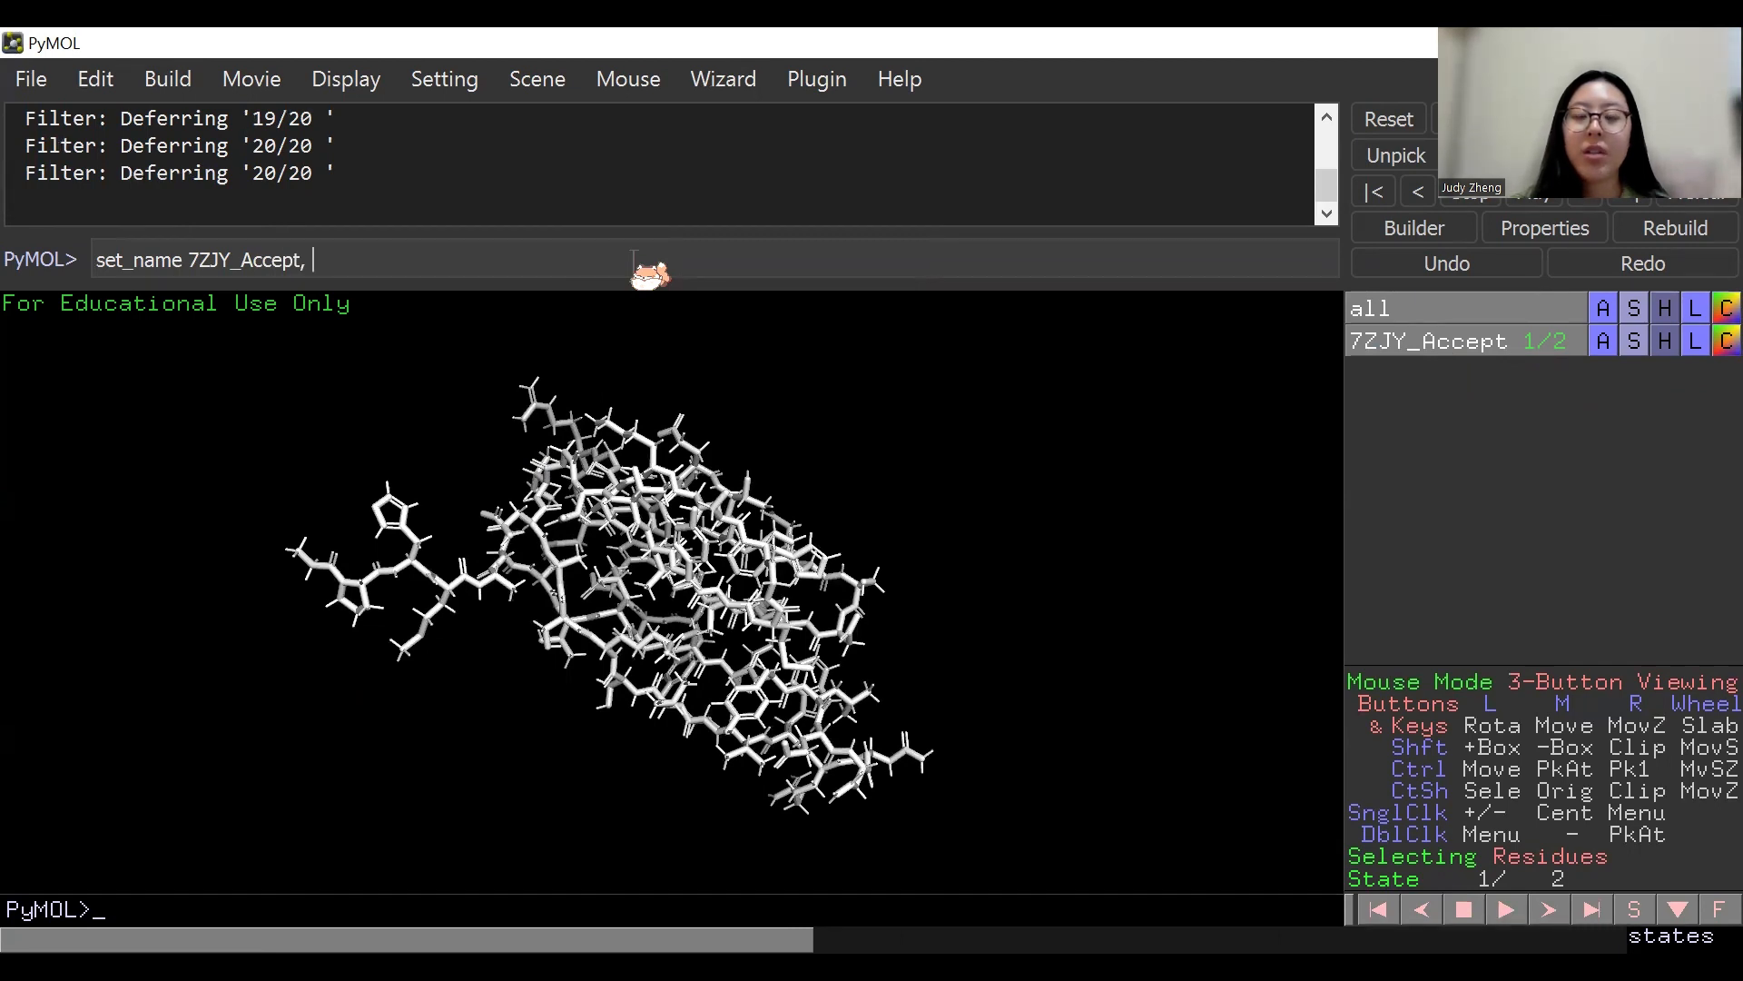
{"action": "type", "text": " base2con"}
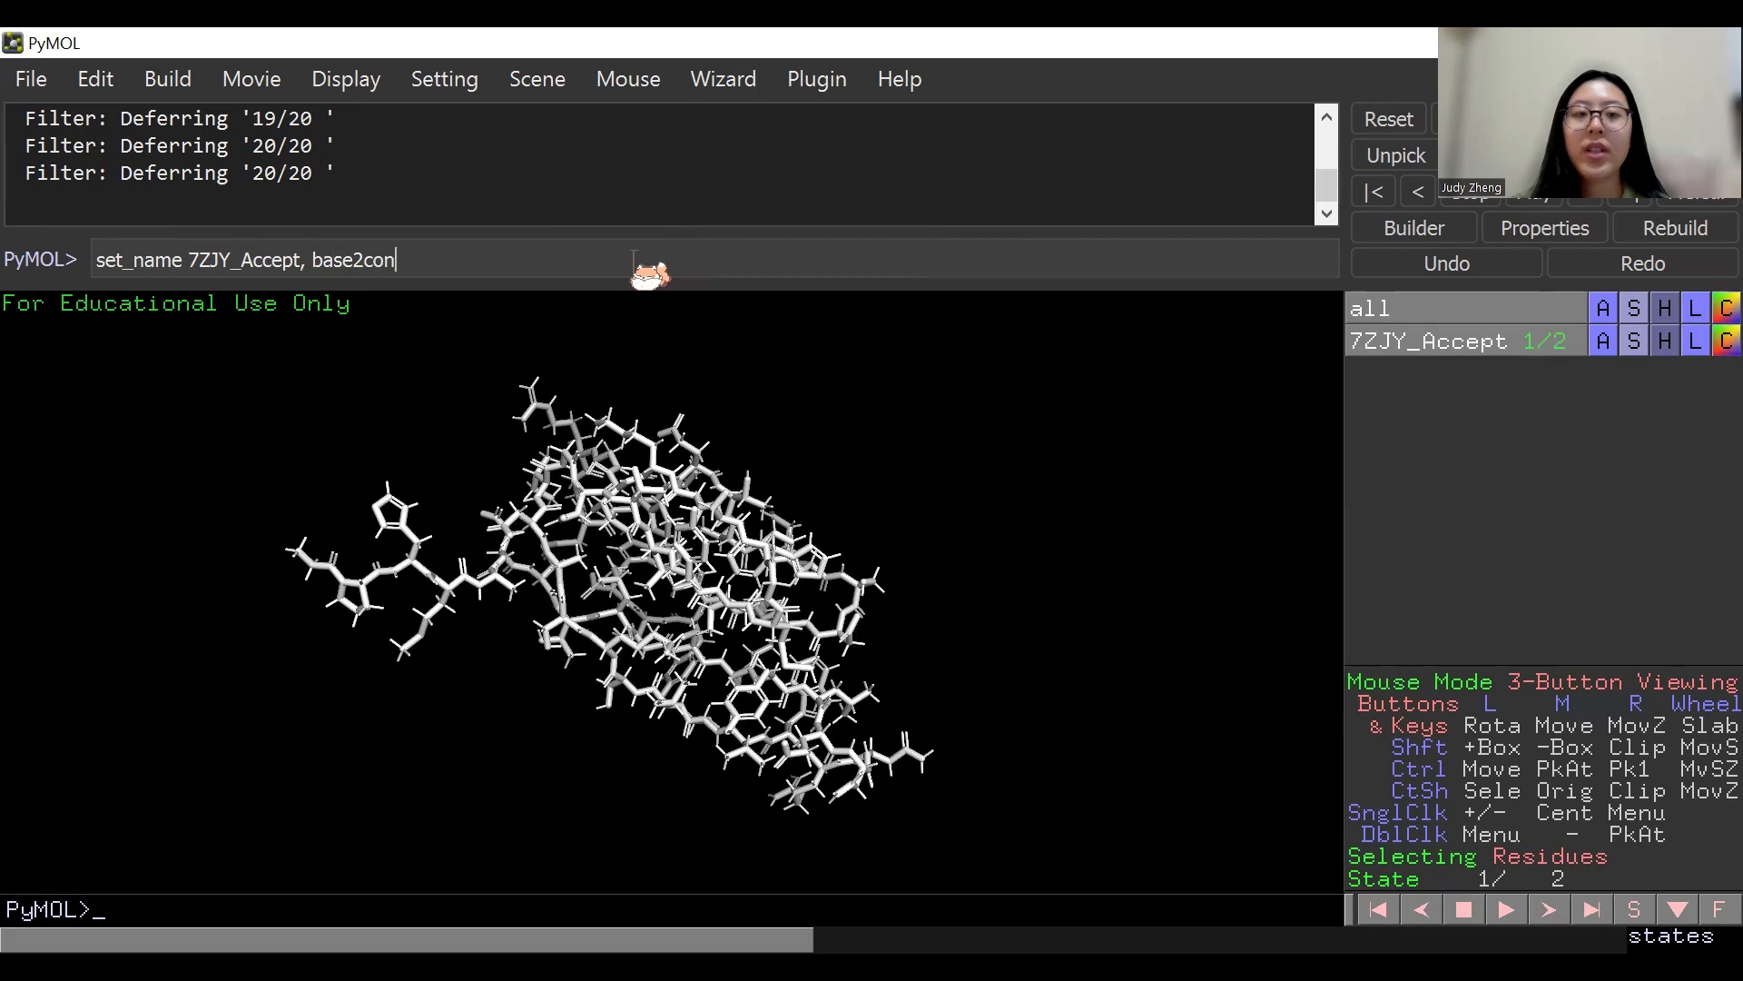
{"action": "key", "text": "Return"}
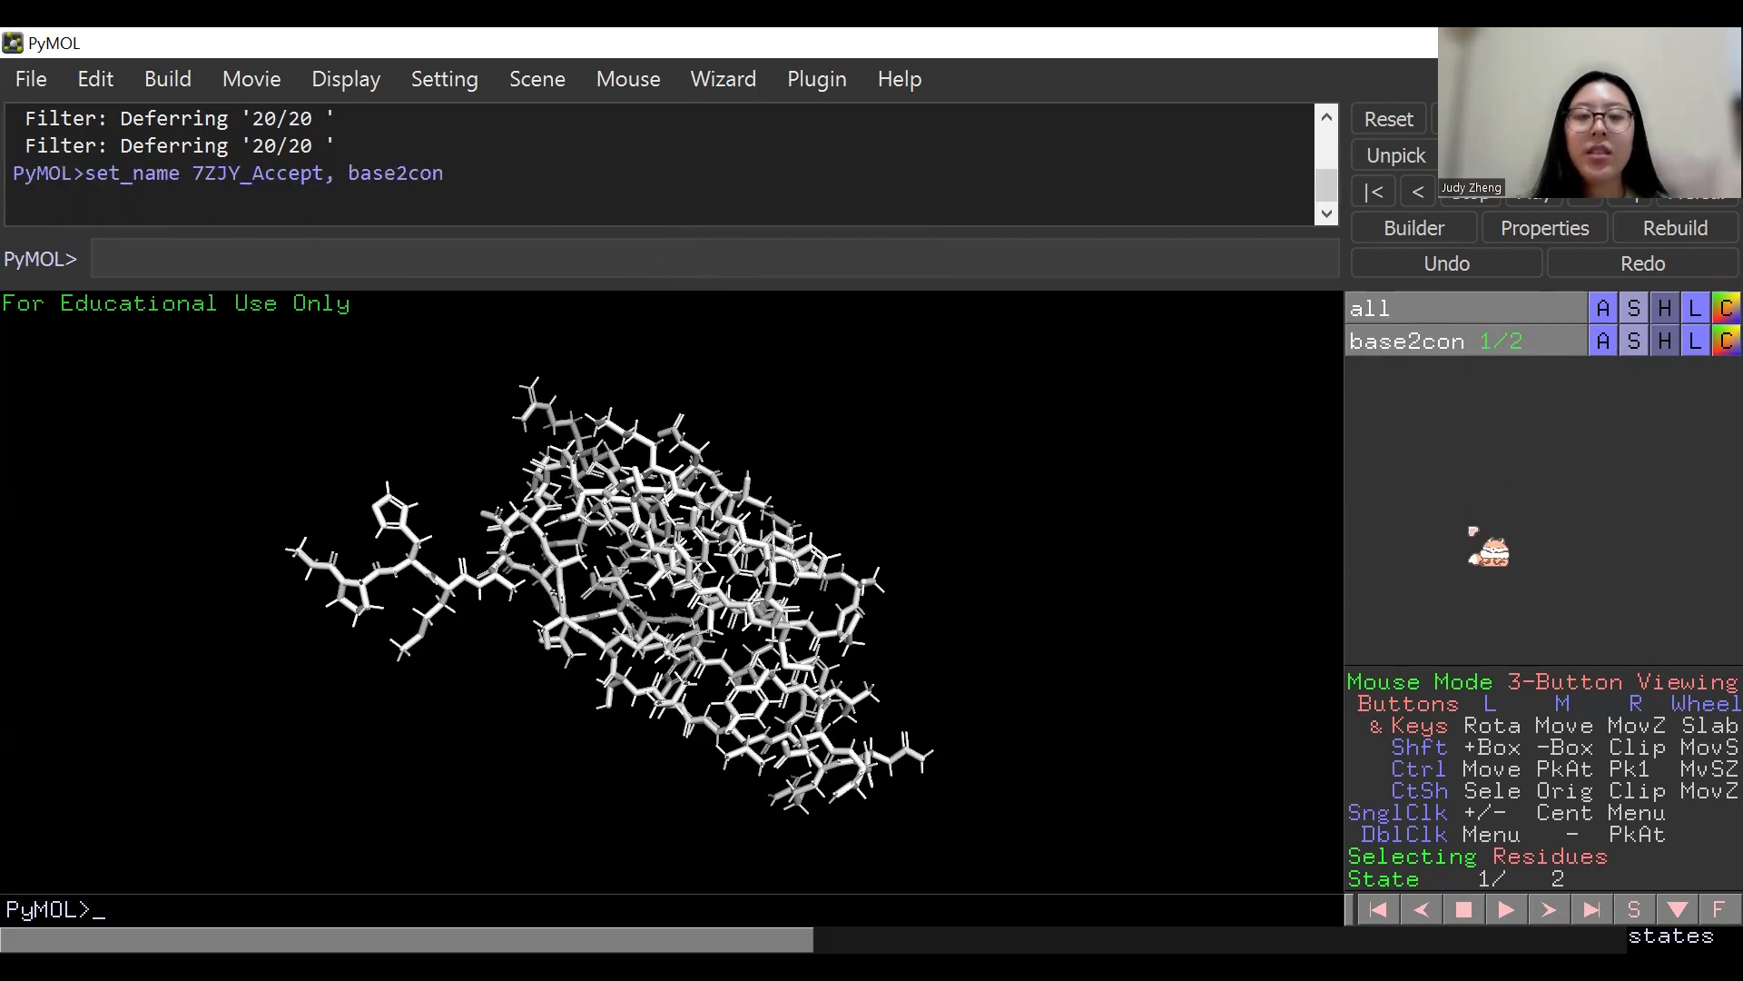
Split the states of base2con into separate objects with split_states and delete the original base2con object.
{"action": "type", "text": "sp"}
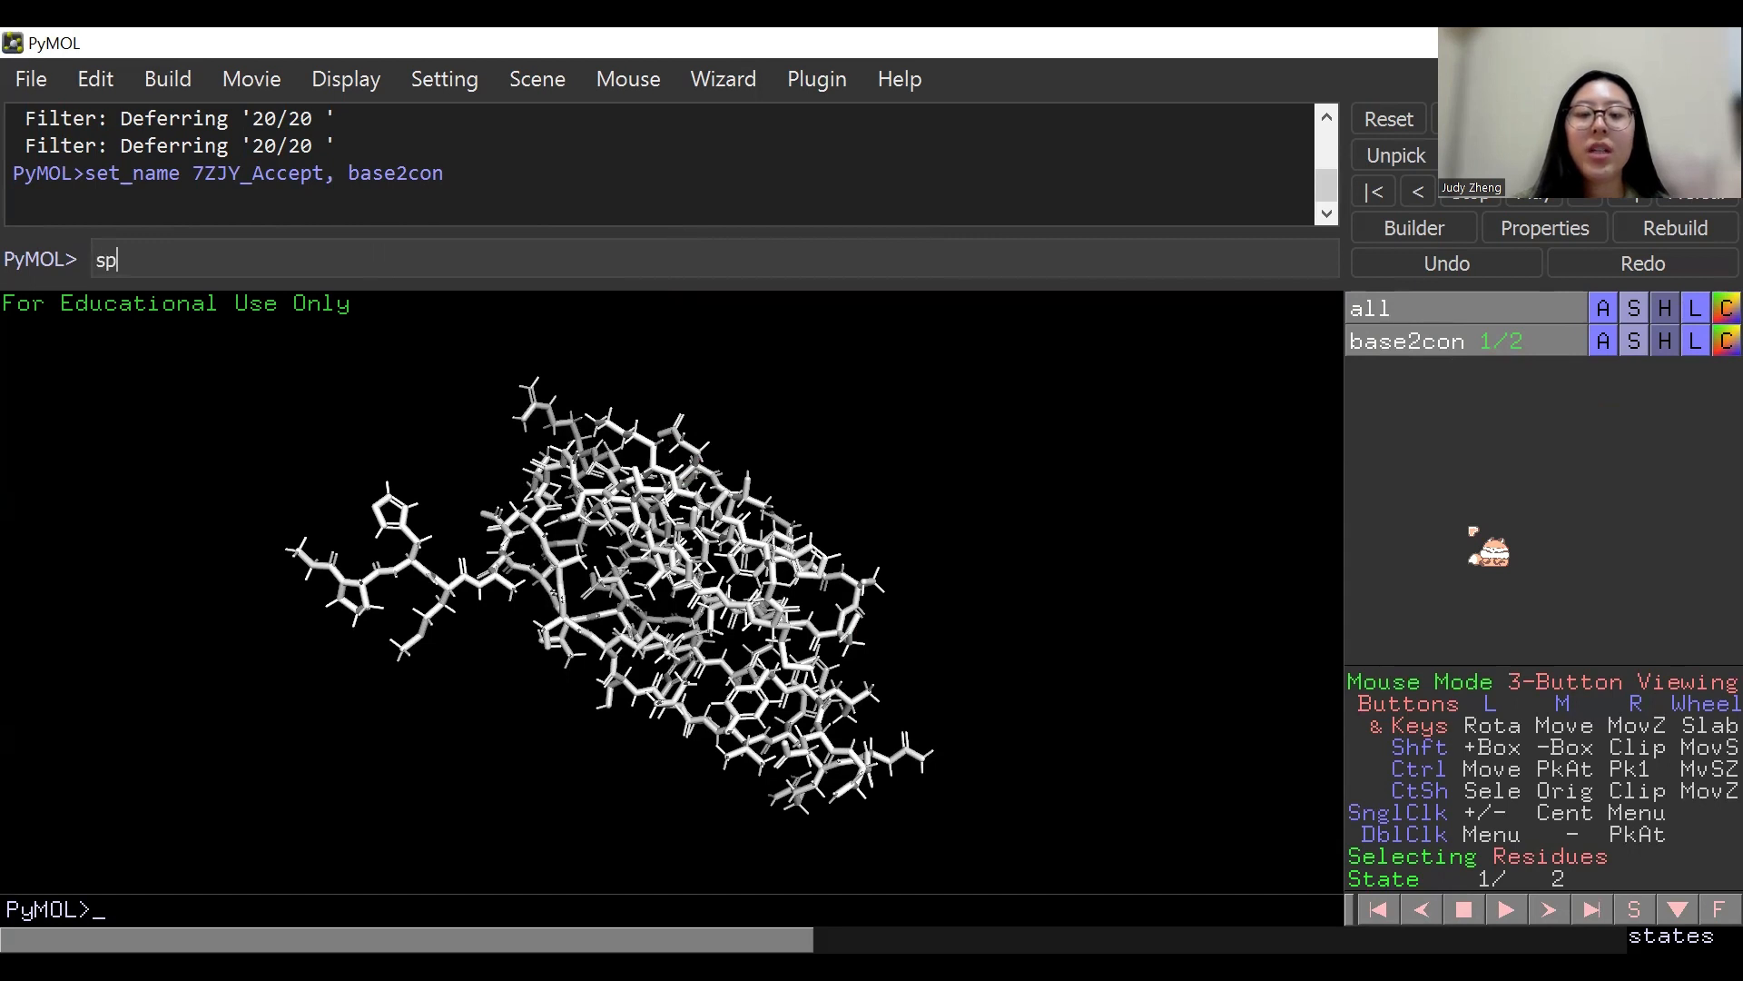
{"action": "type", "text": "lit_tat"}
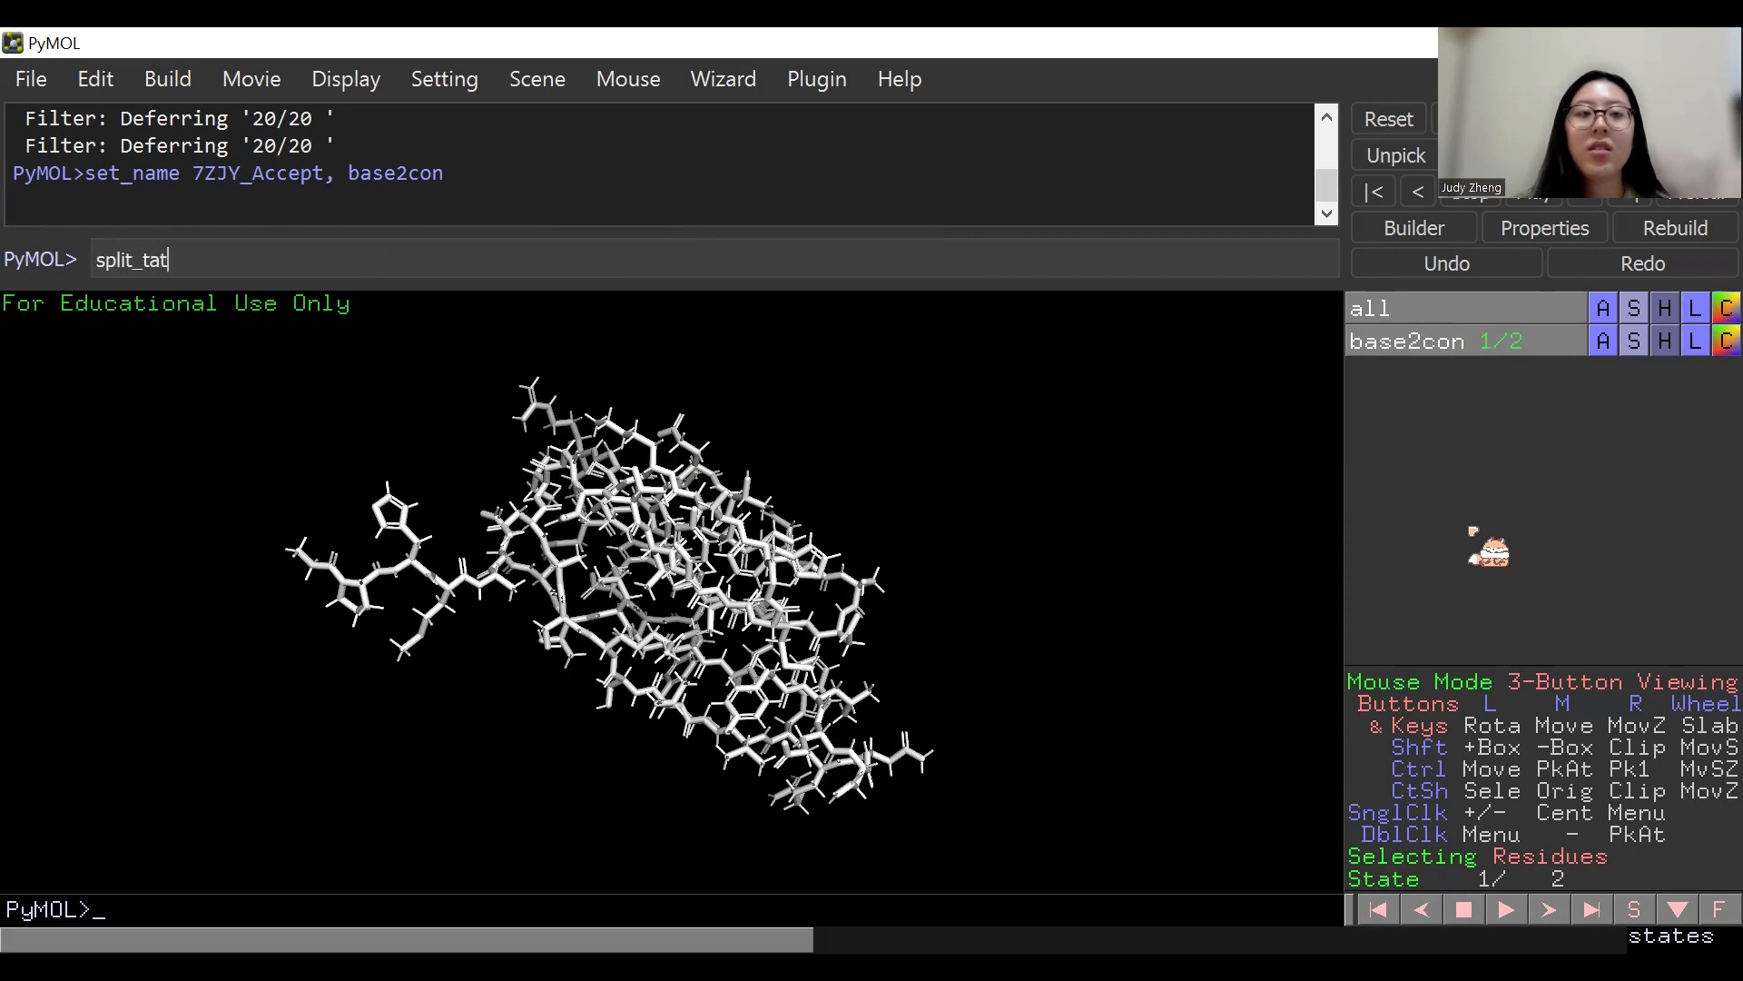
{"action": "key", "text": "BackSpace"}
{"action": "key", "text": "BackSpace"}
{"action": "type", "text": "states base2co"}
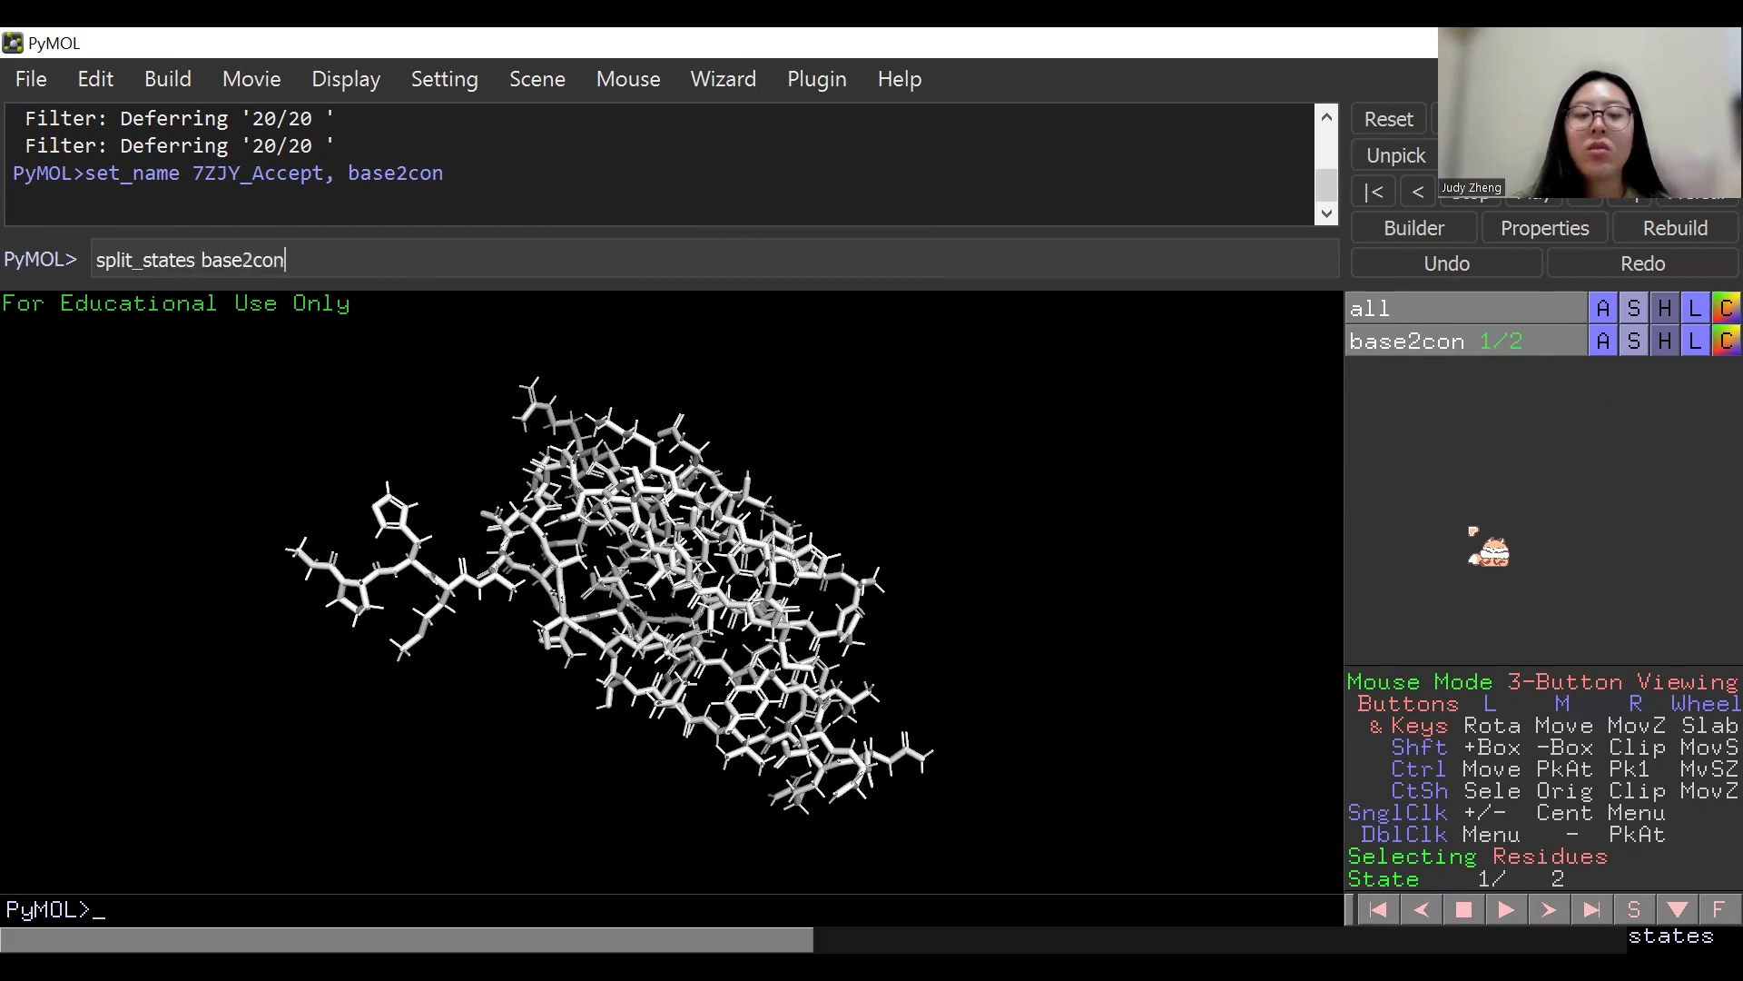
{"action": "type", "text": "n"}
{"action": "key", "text": "Return"}
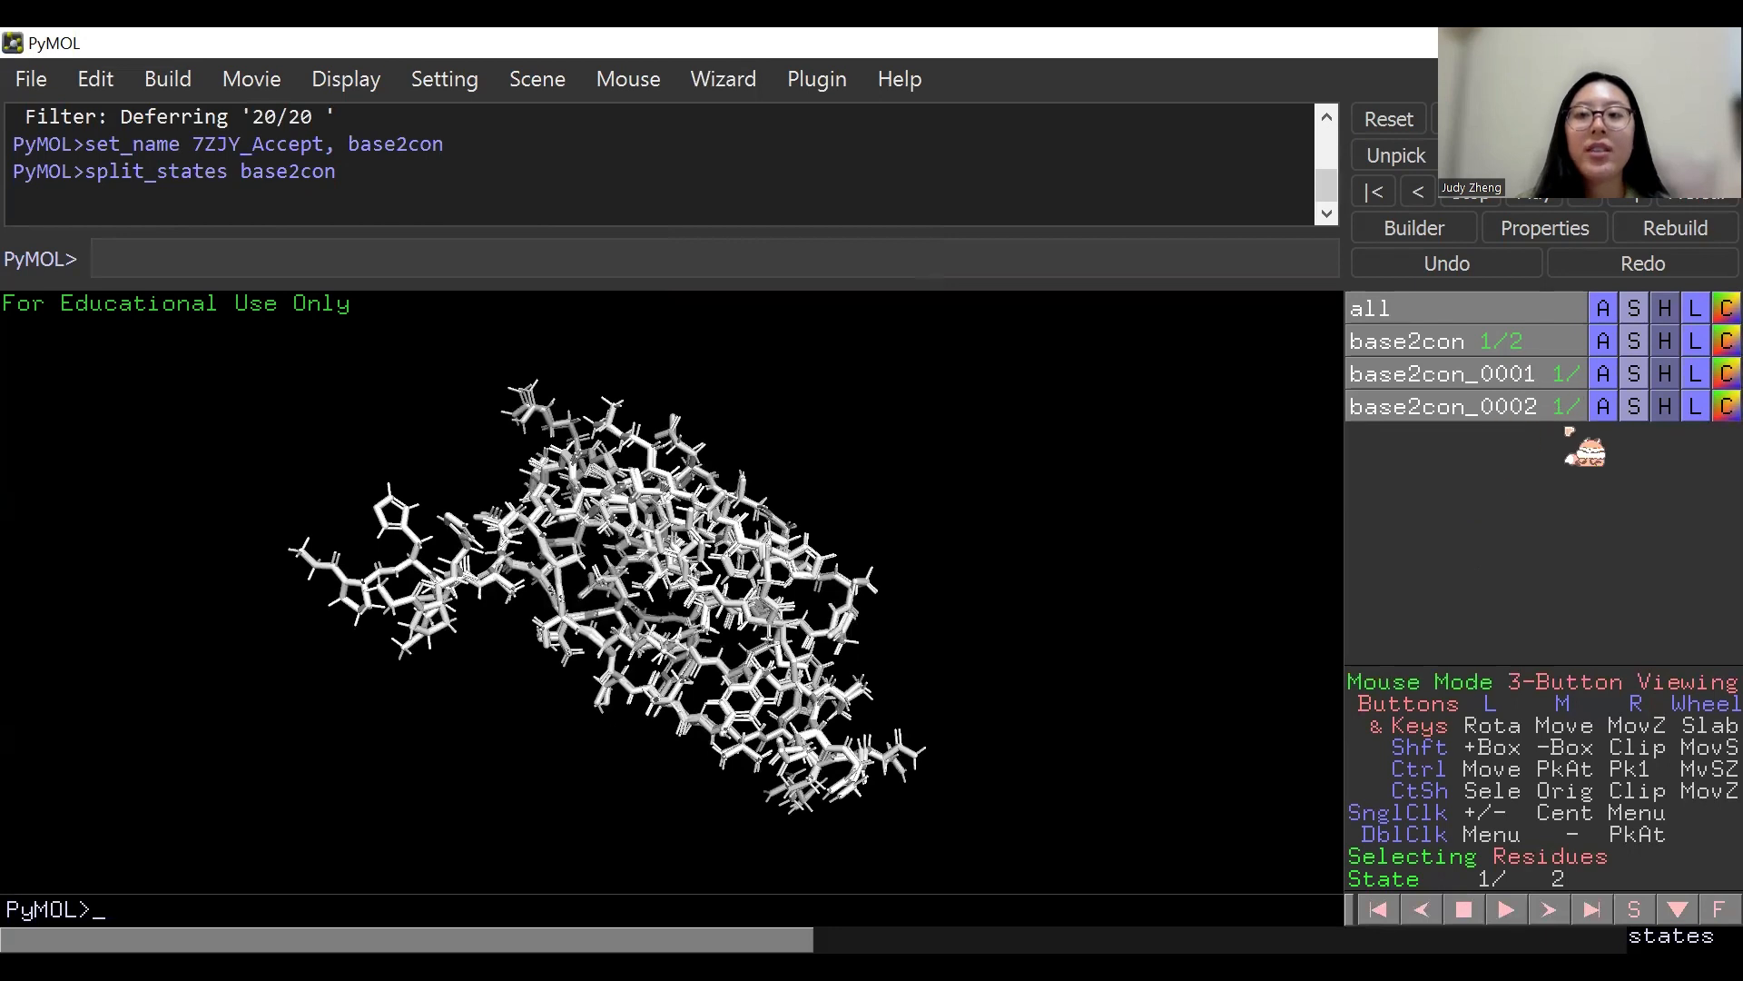
{"action": "left_click", "coordinate": [1608, 349]}
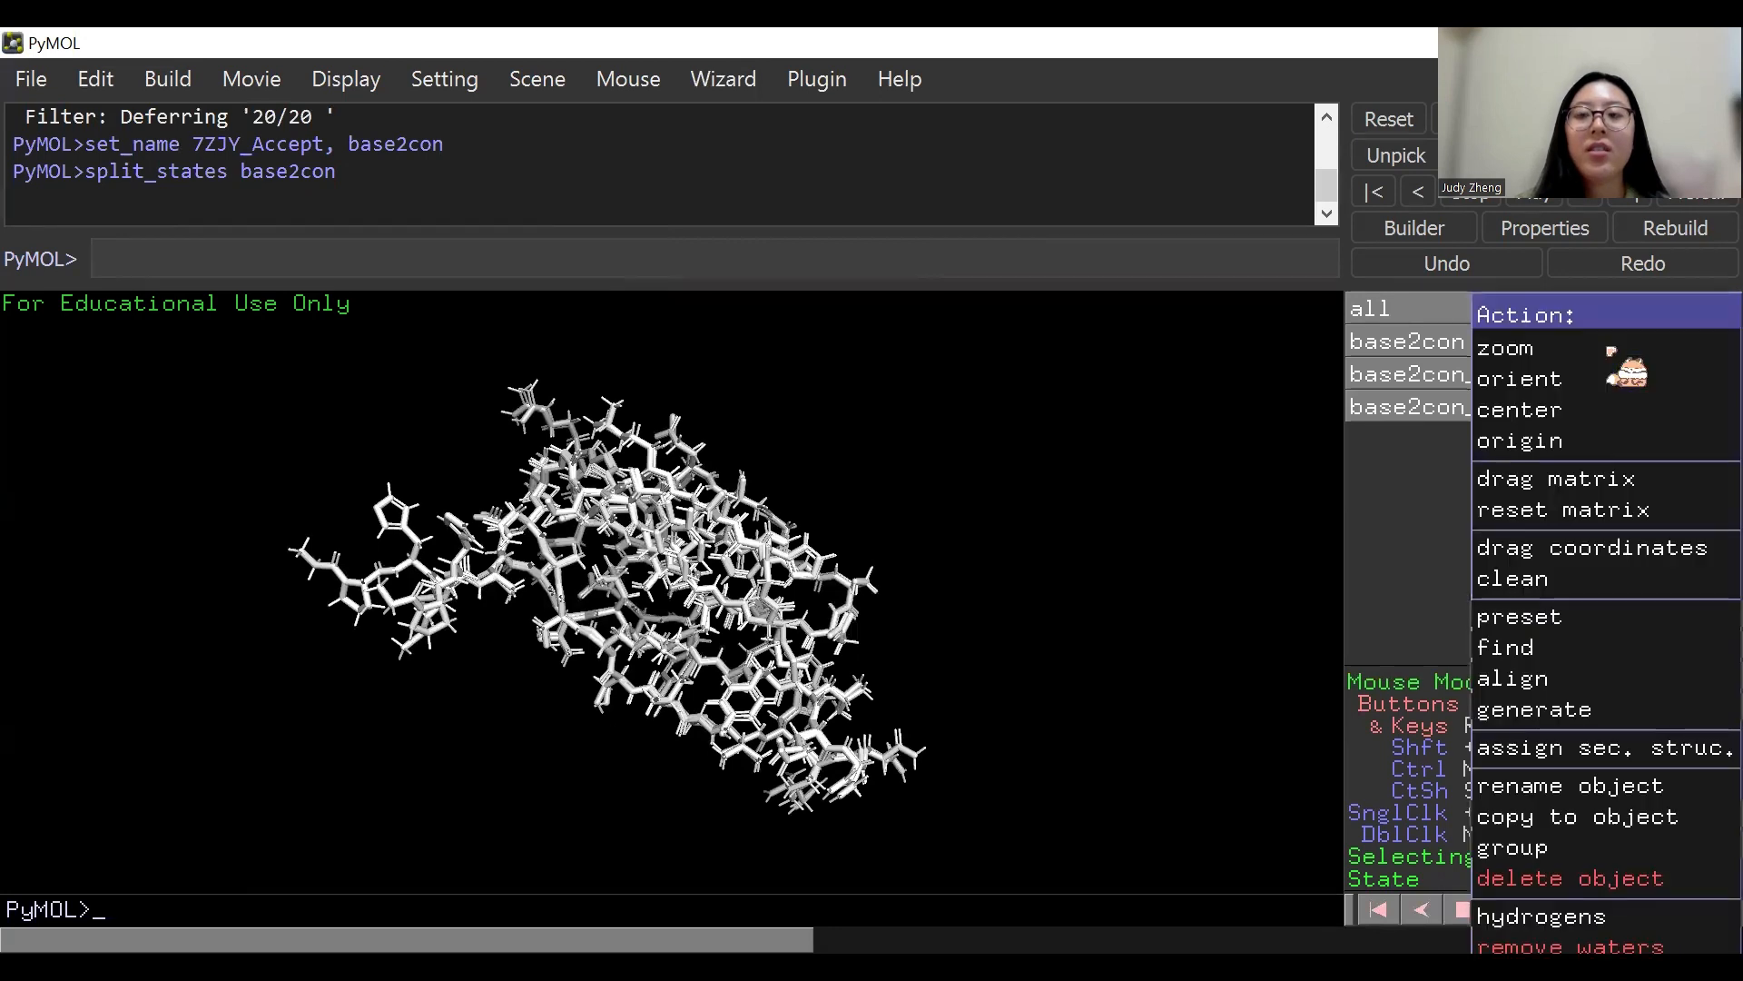
{"action": "left_click", "coordinate": [1518, 879]}
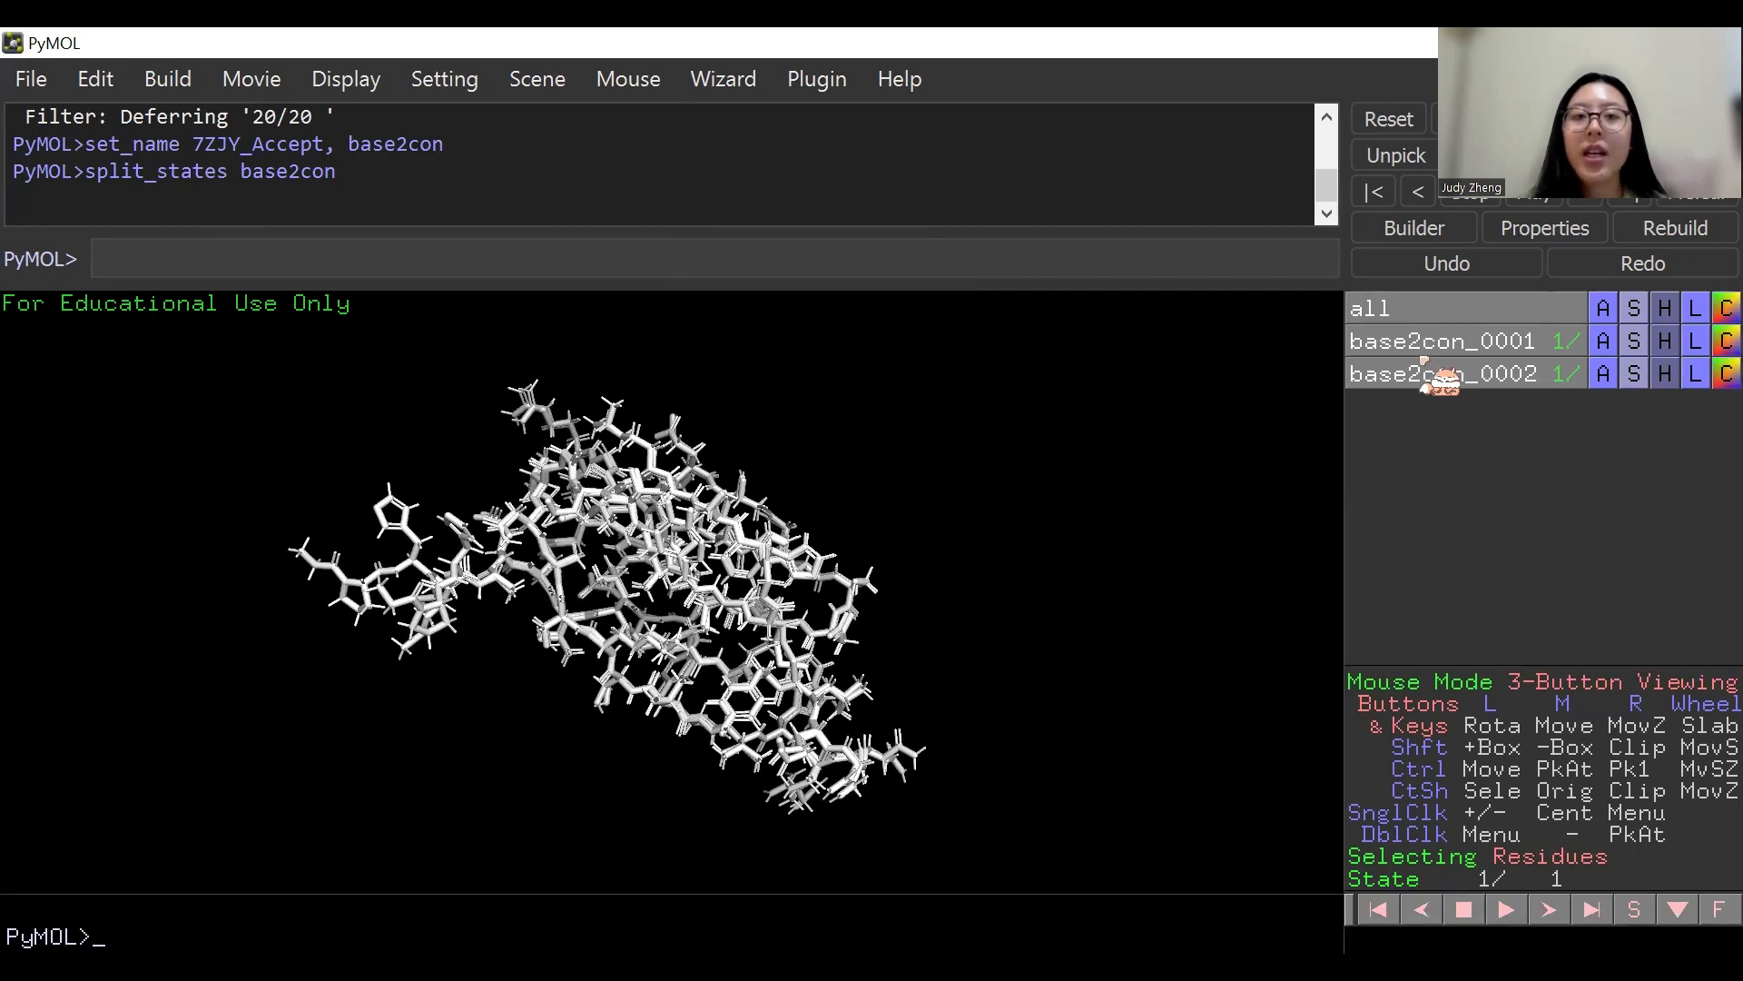
Display the residue sequences of both split objects and start the protein Mutagenesis wizard.
{"action": "left_click", "coordinate": [346, 79]}
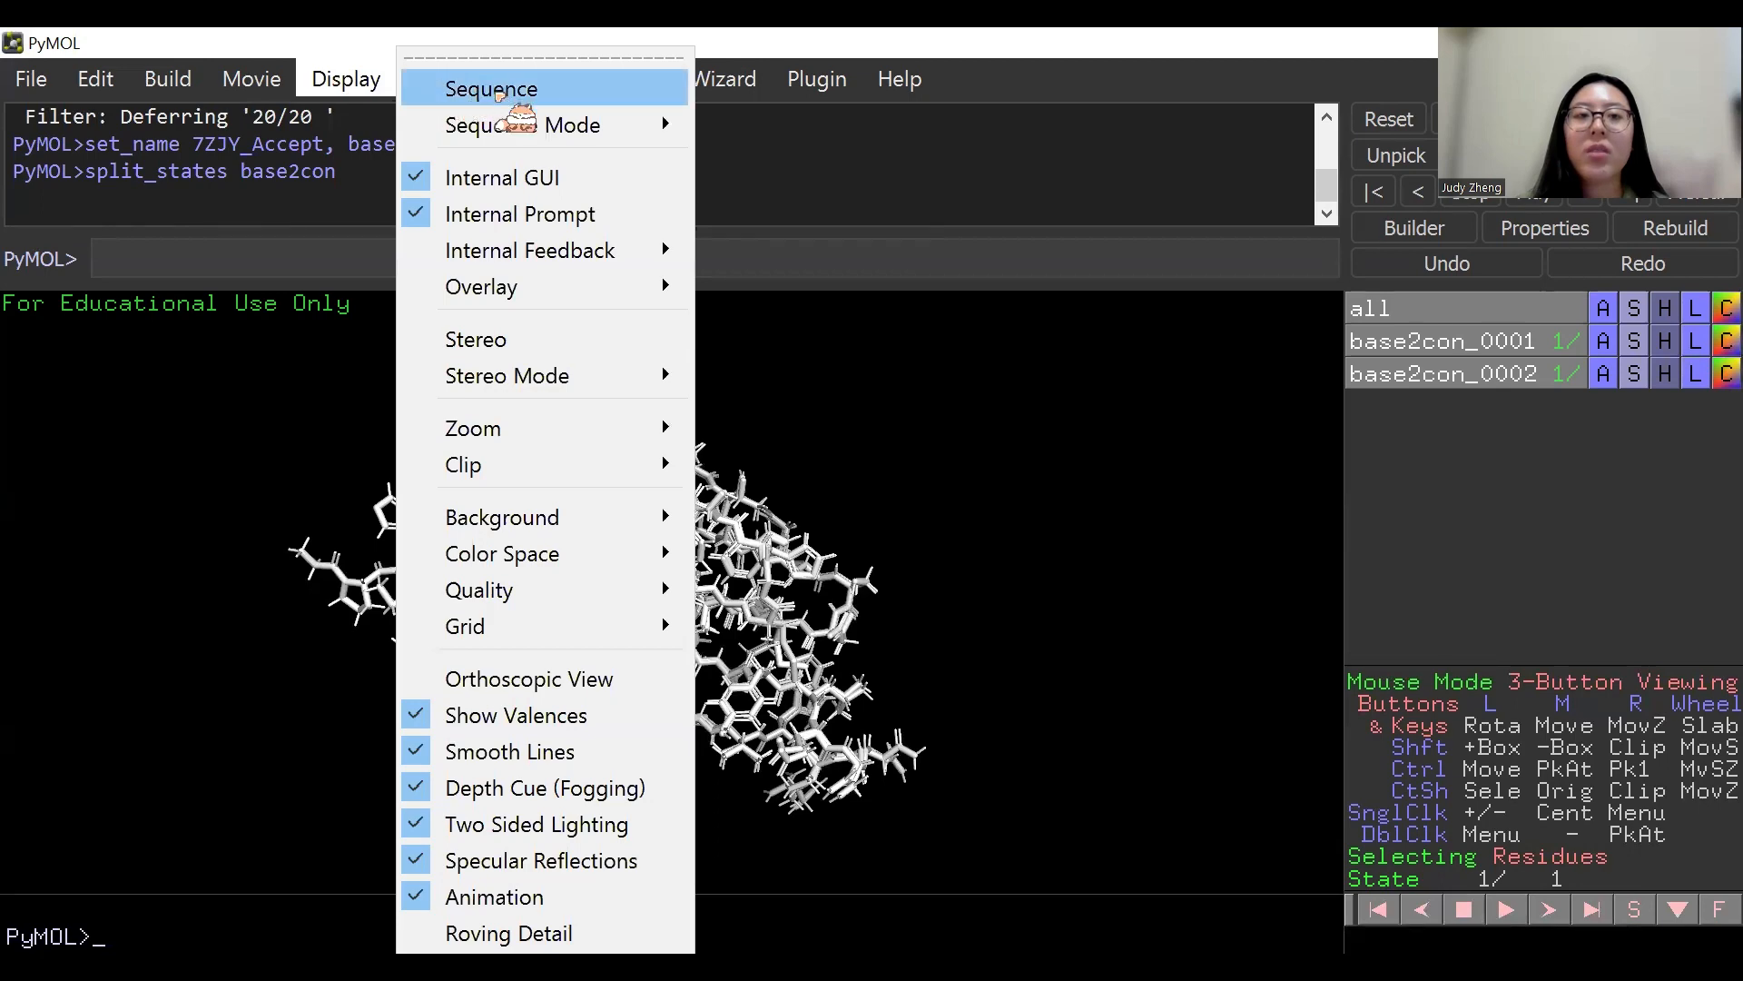
{"action": "left_click", "coordinate": [498, 91]}
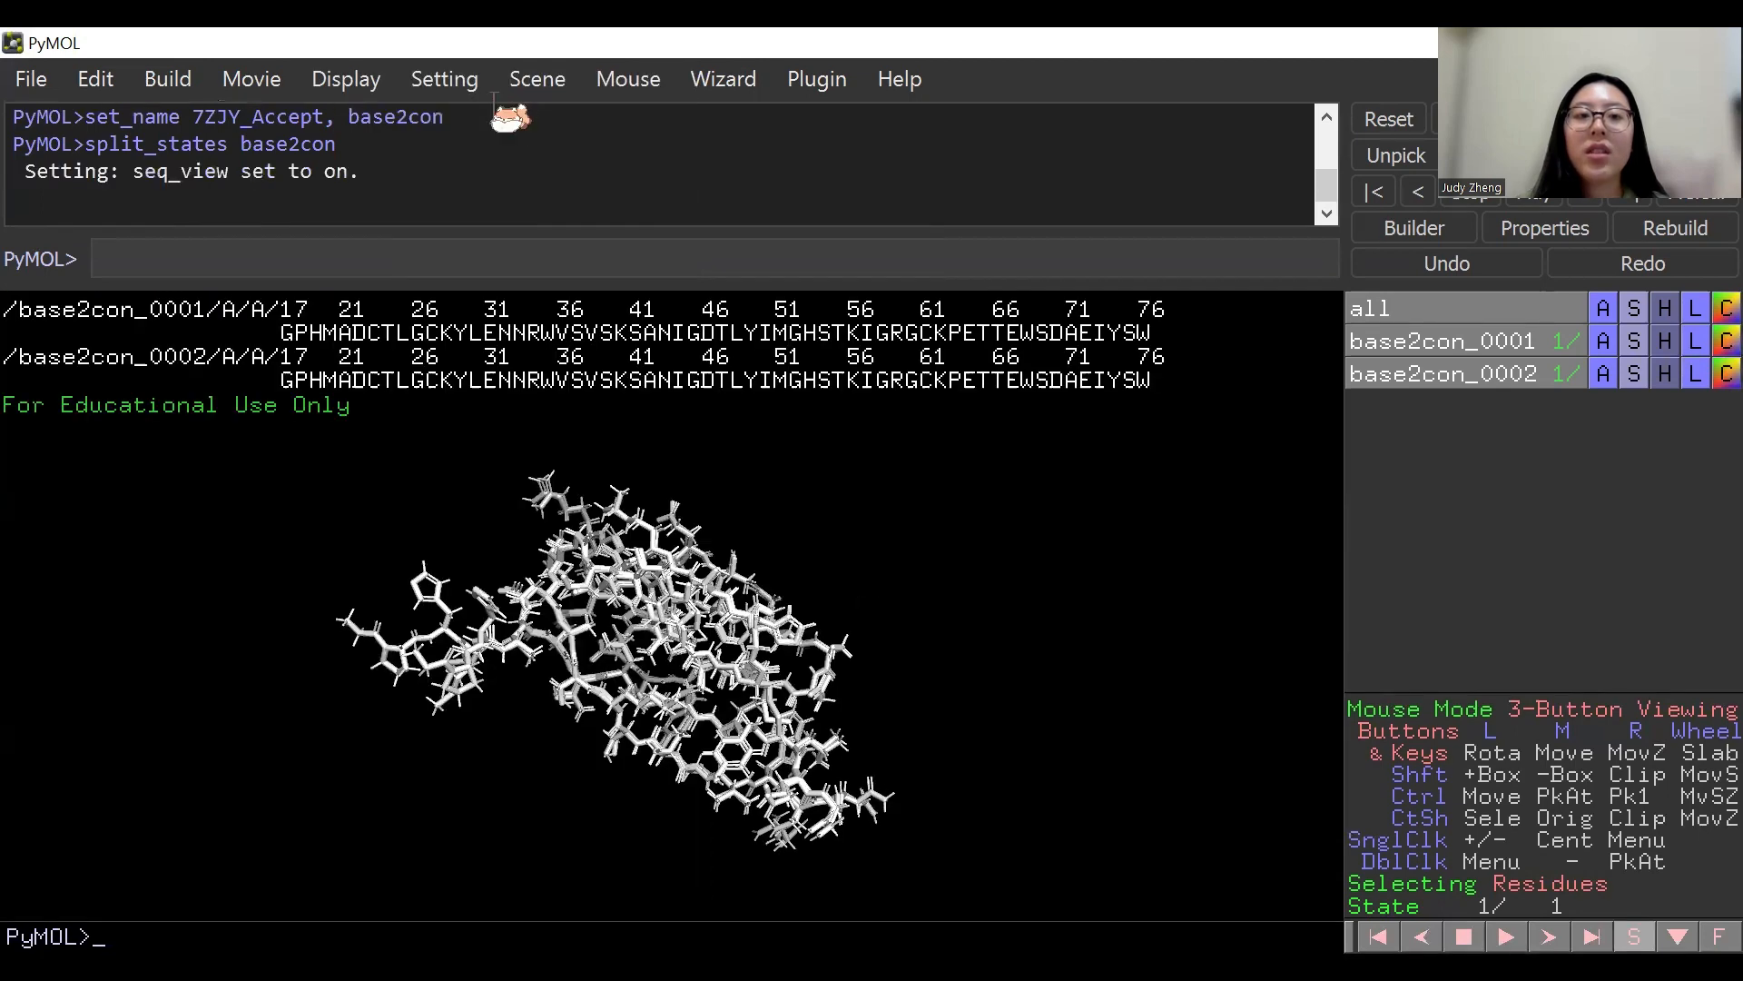
{"action": "left_click", "coordinate": [737, 89]}
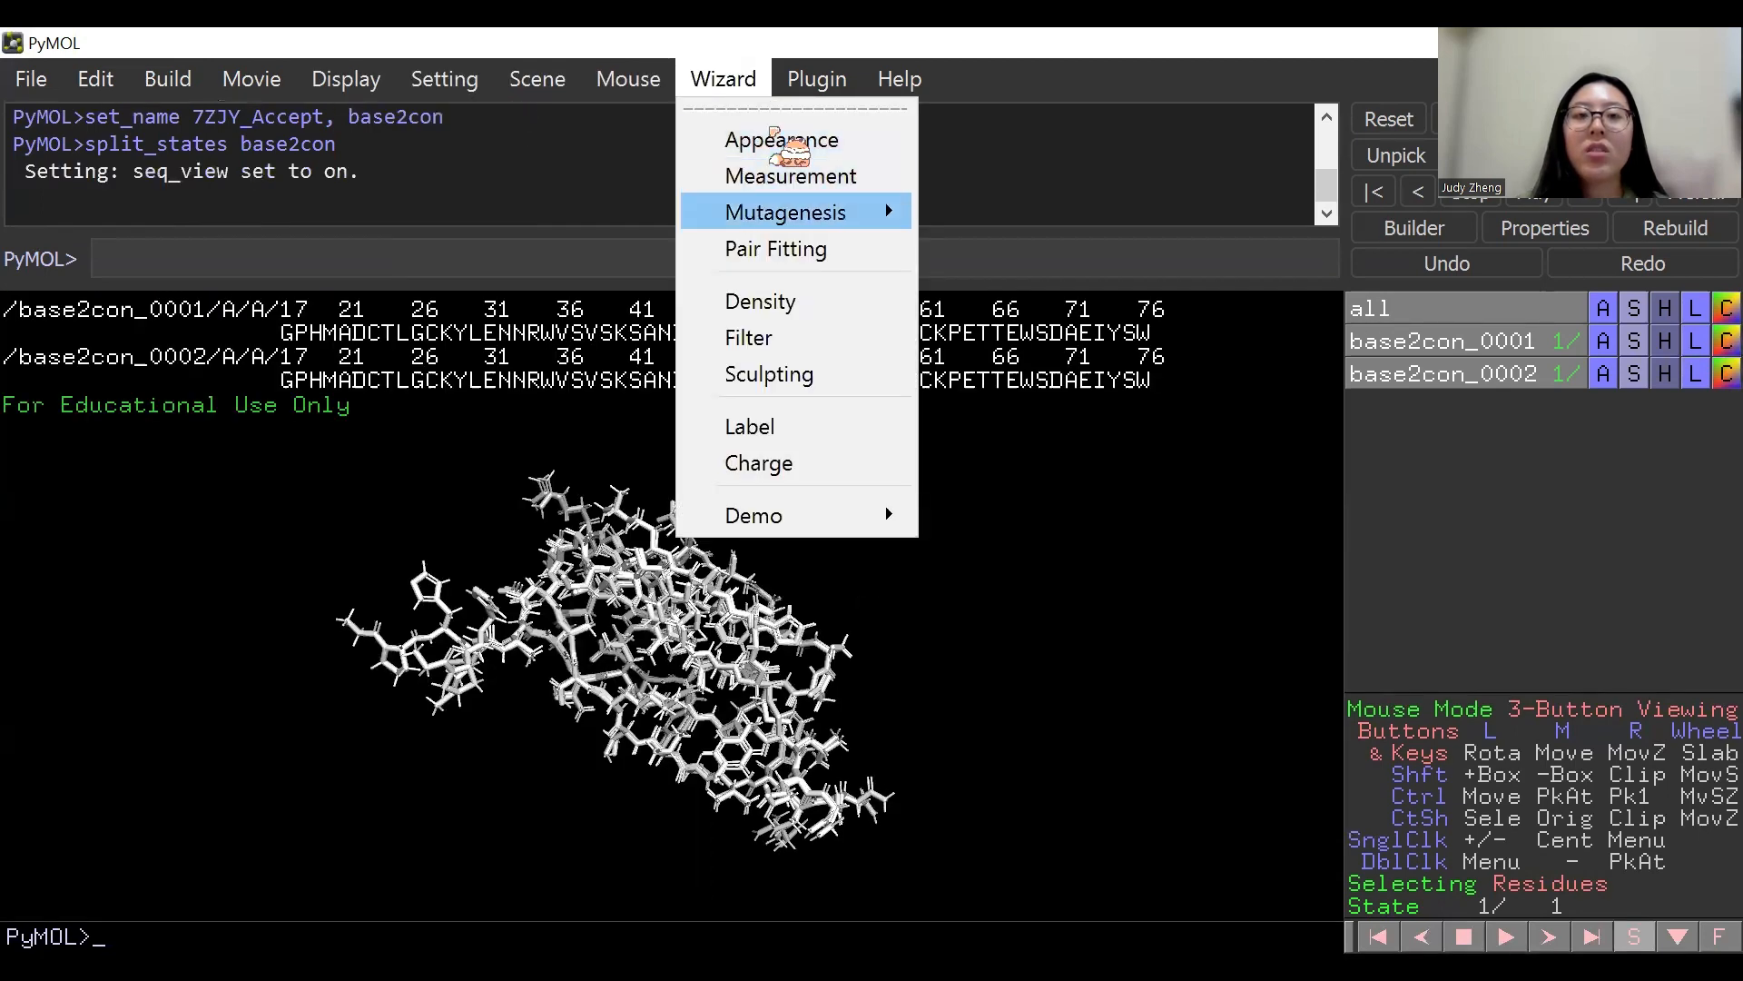
{"action": "mouse_move", "coordinate": [844, 212]}
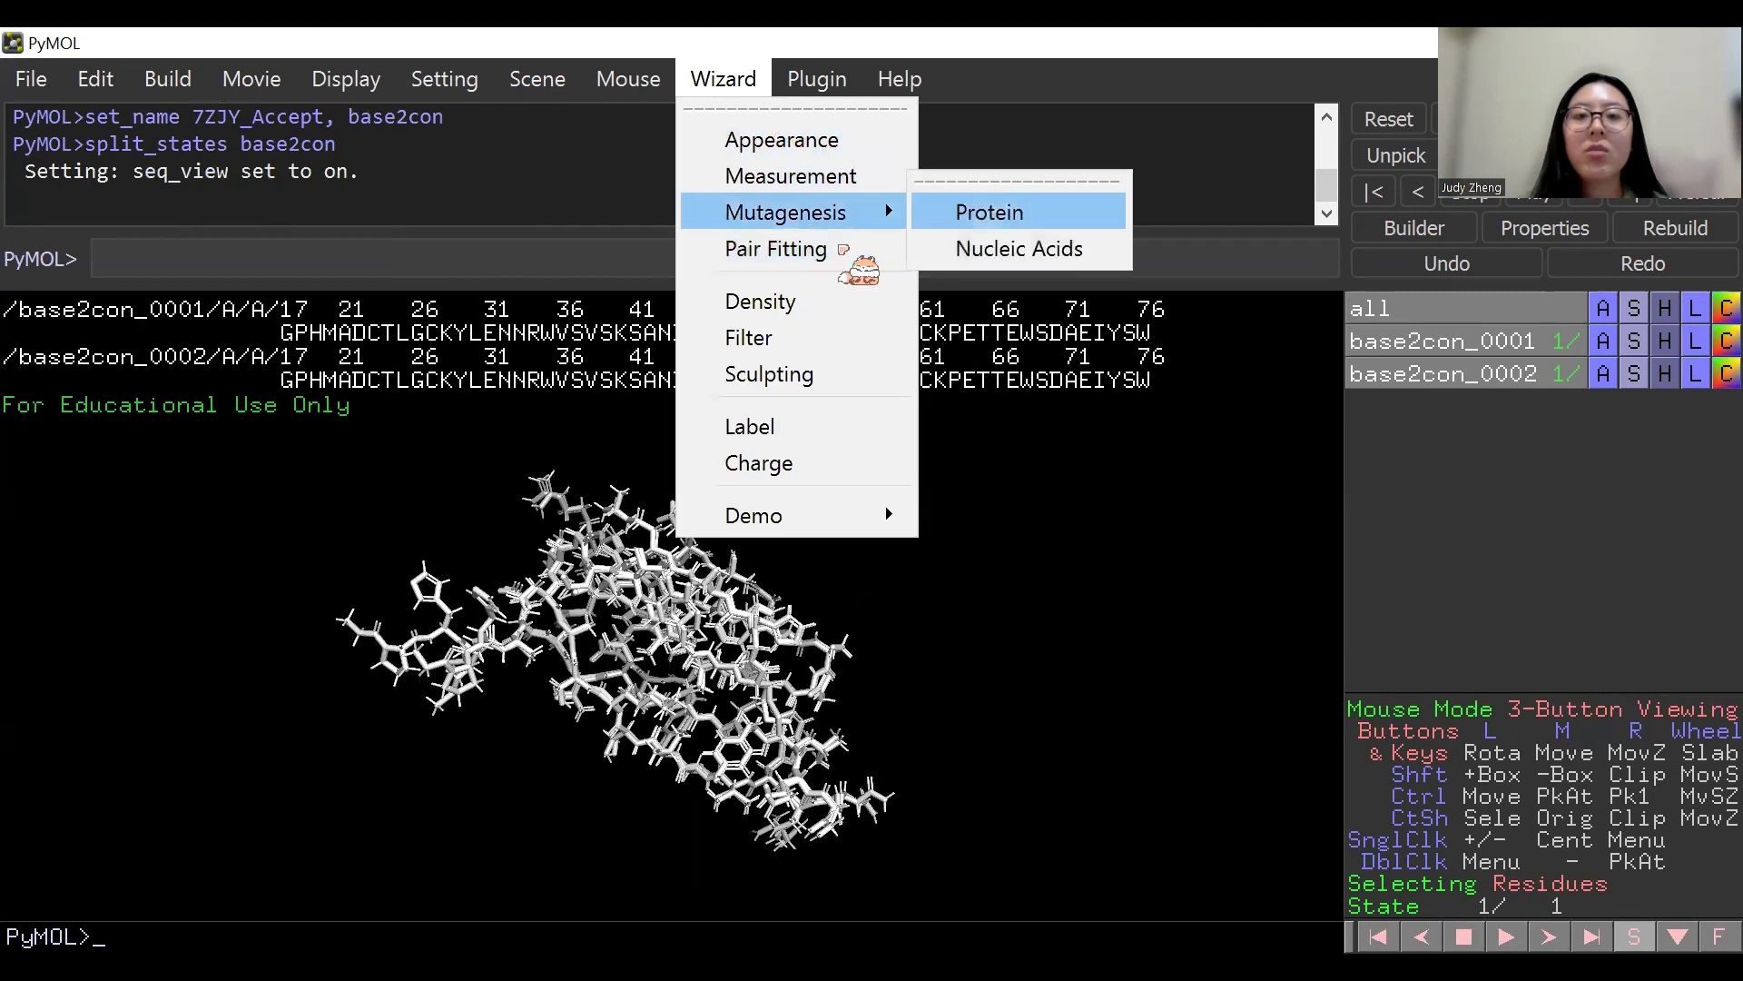
{"action": "key", "text": "Return"}
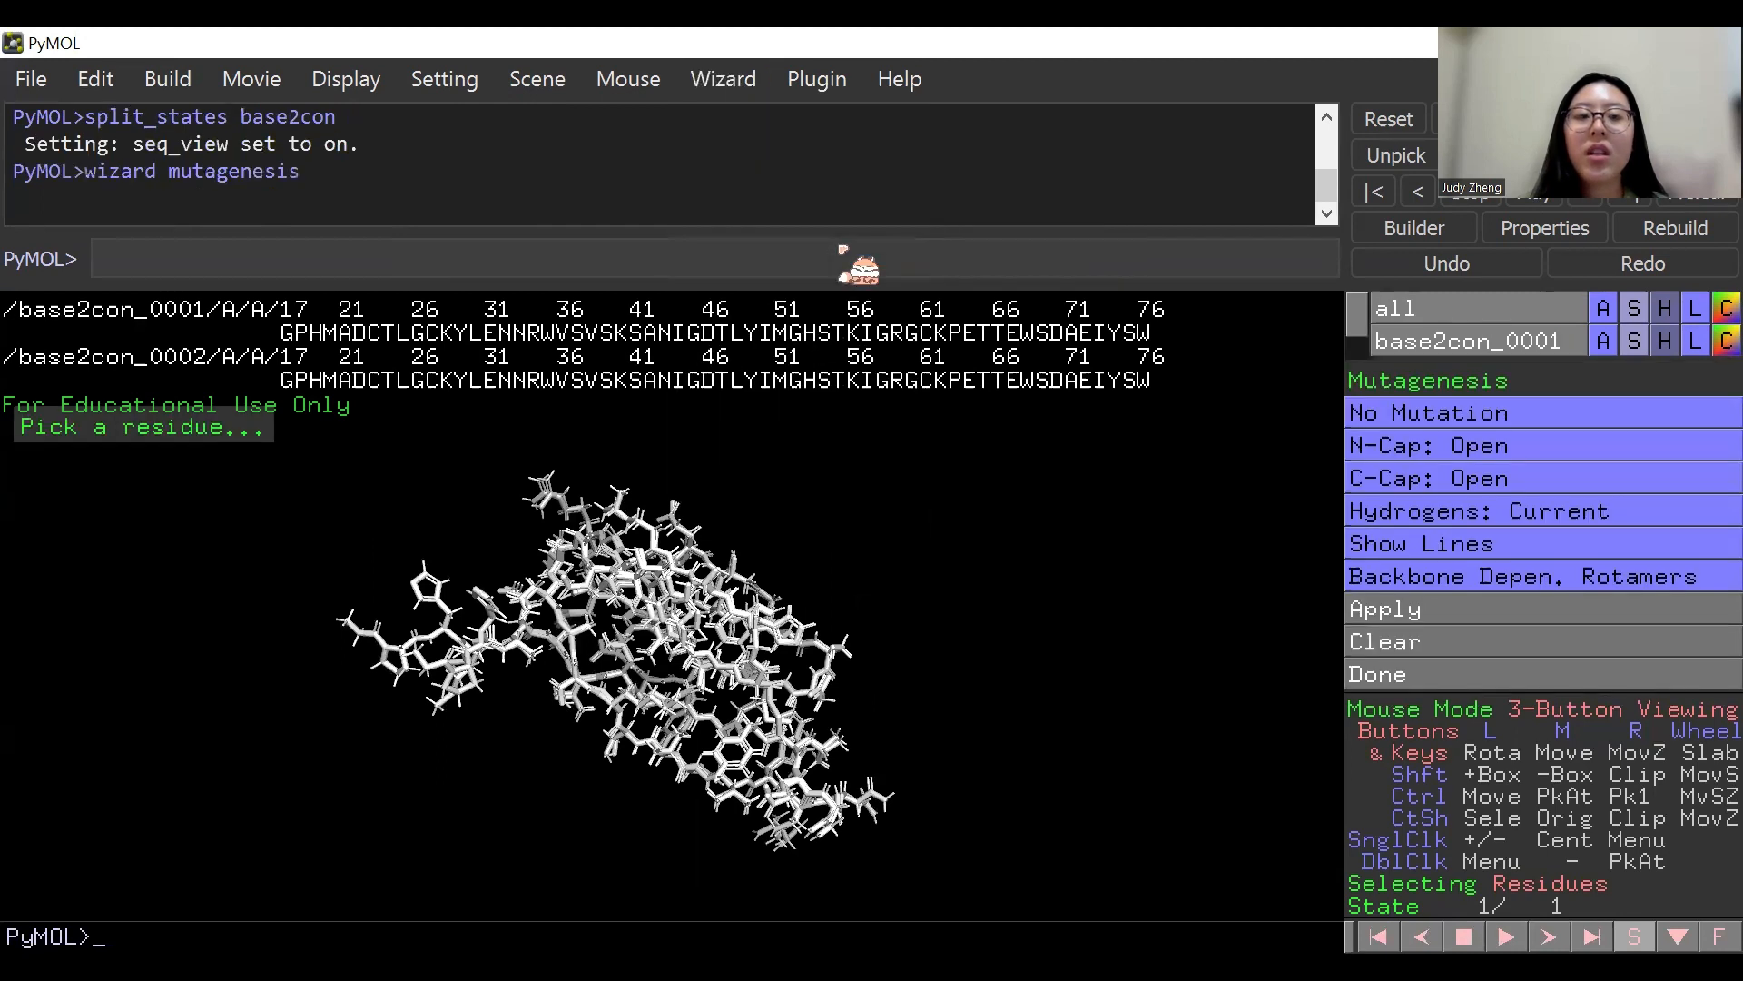
Mutate glycine 17 of base2con_0001 to PHE and apply the mutation.
{"action": "left_click", "coordinate": [535, 334]}
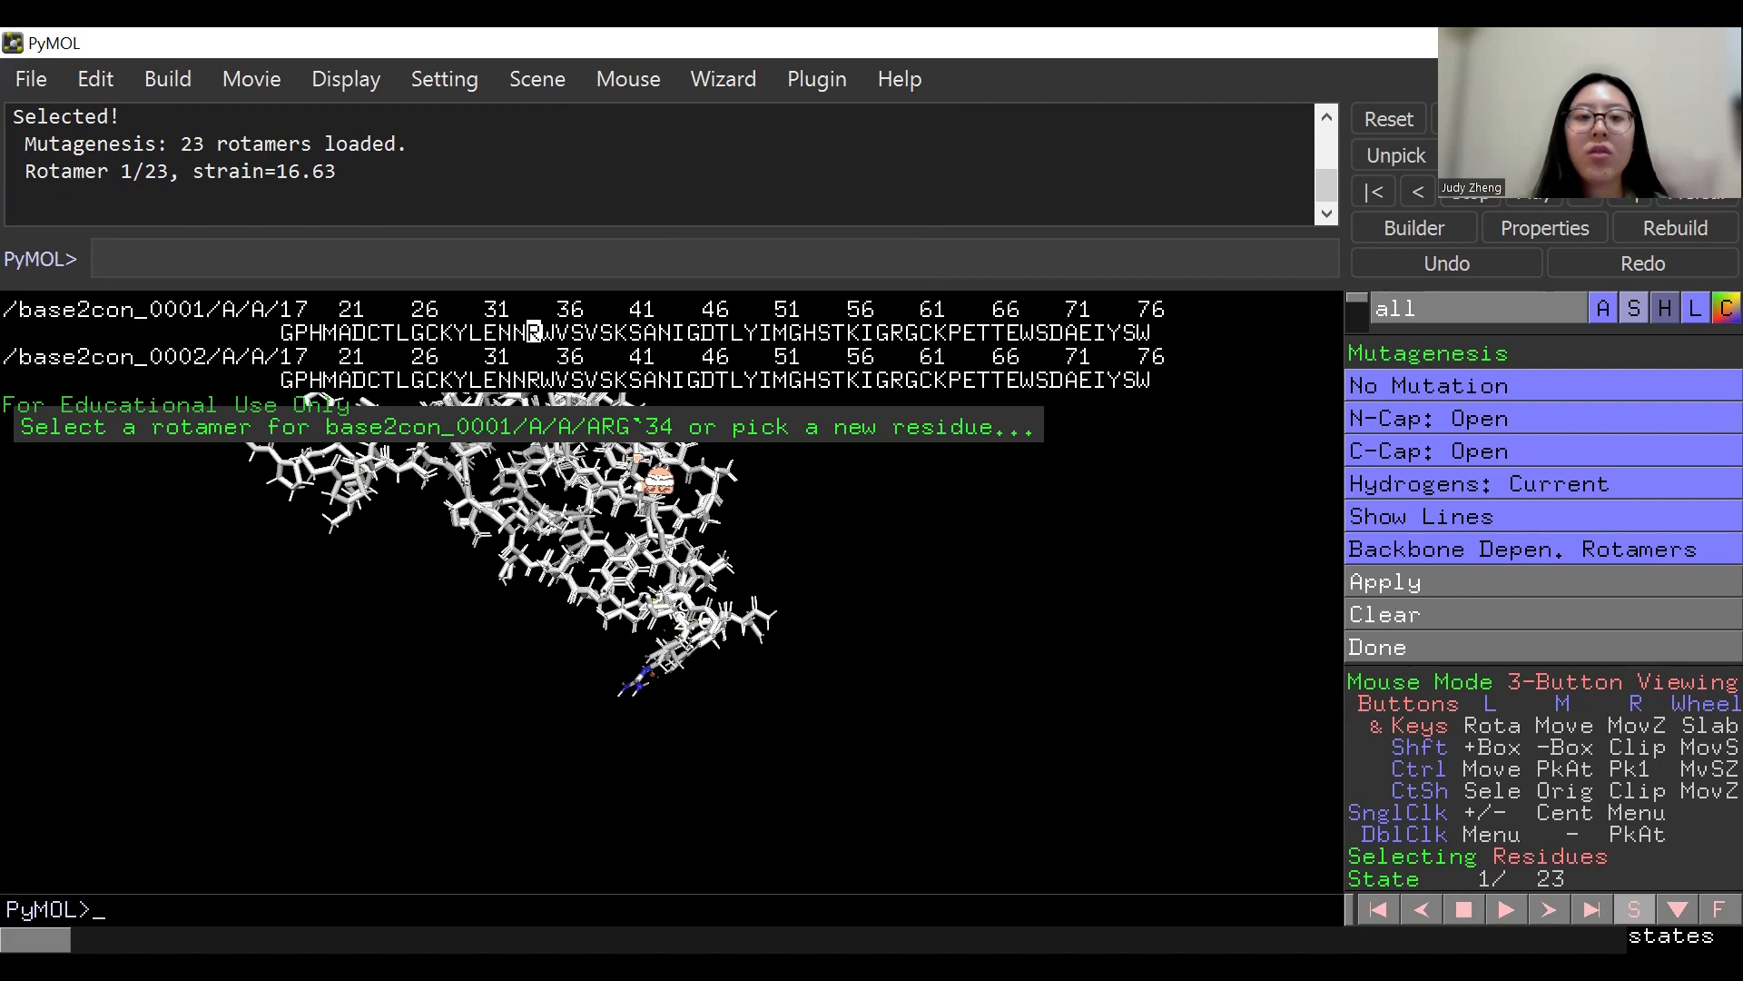
{"action": "left_click", "coordinate": [287, 333]}
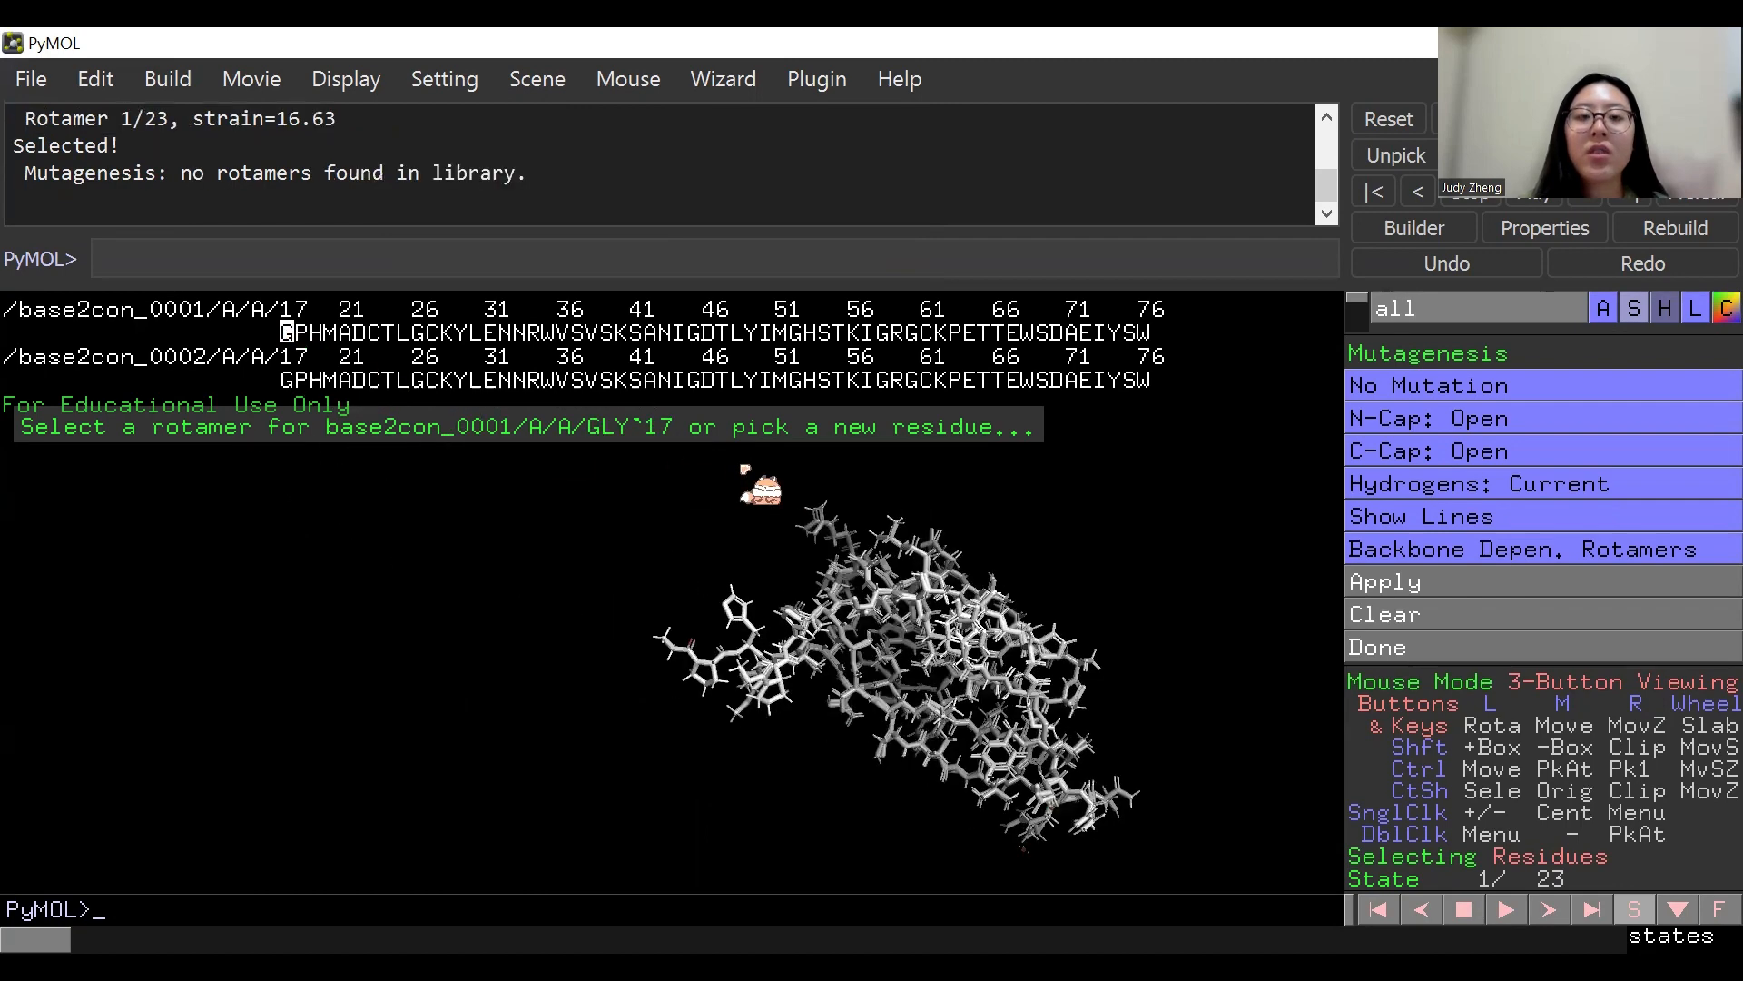
{"action": "left_click", "coordinate": [1527, 386]}
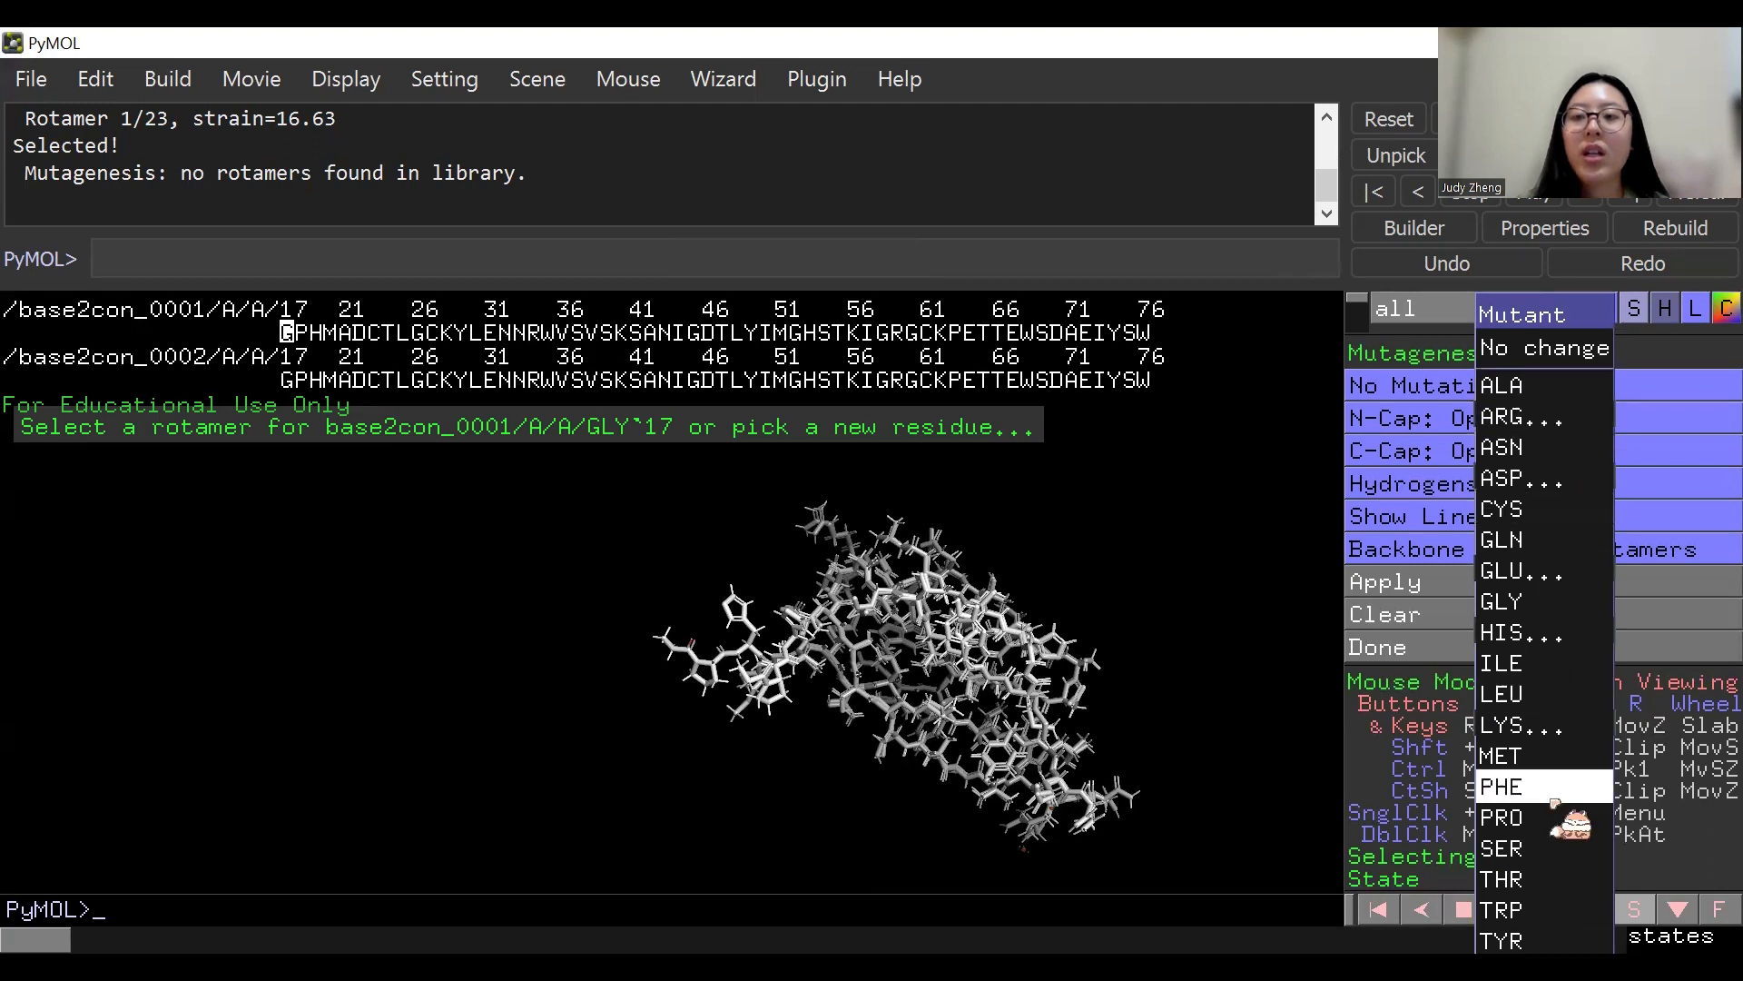
{"action": "left_click", "coordinate": [1519, 542]}
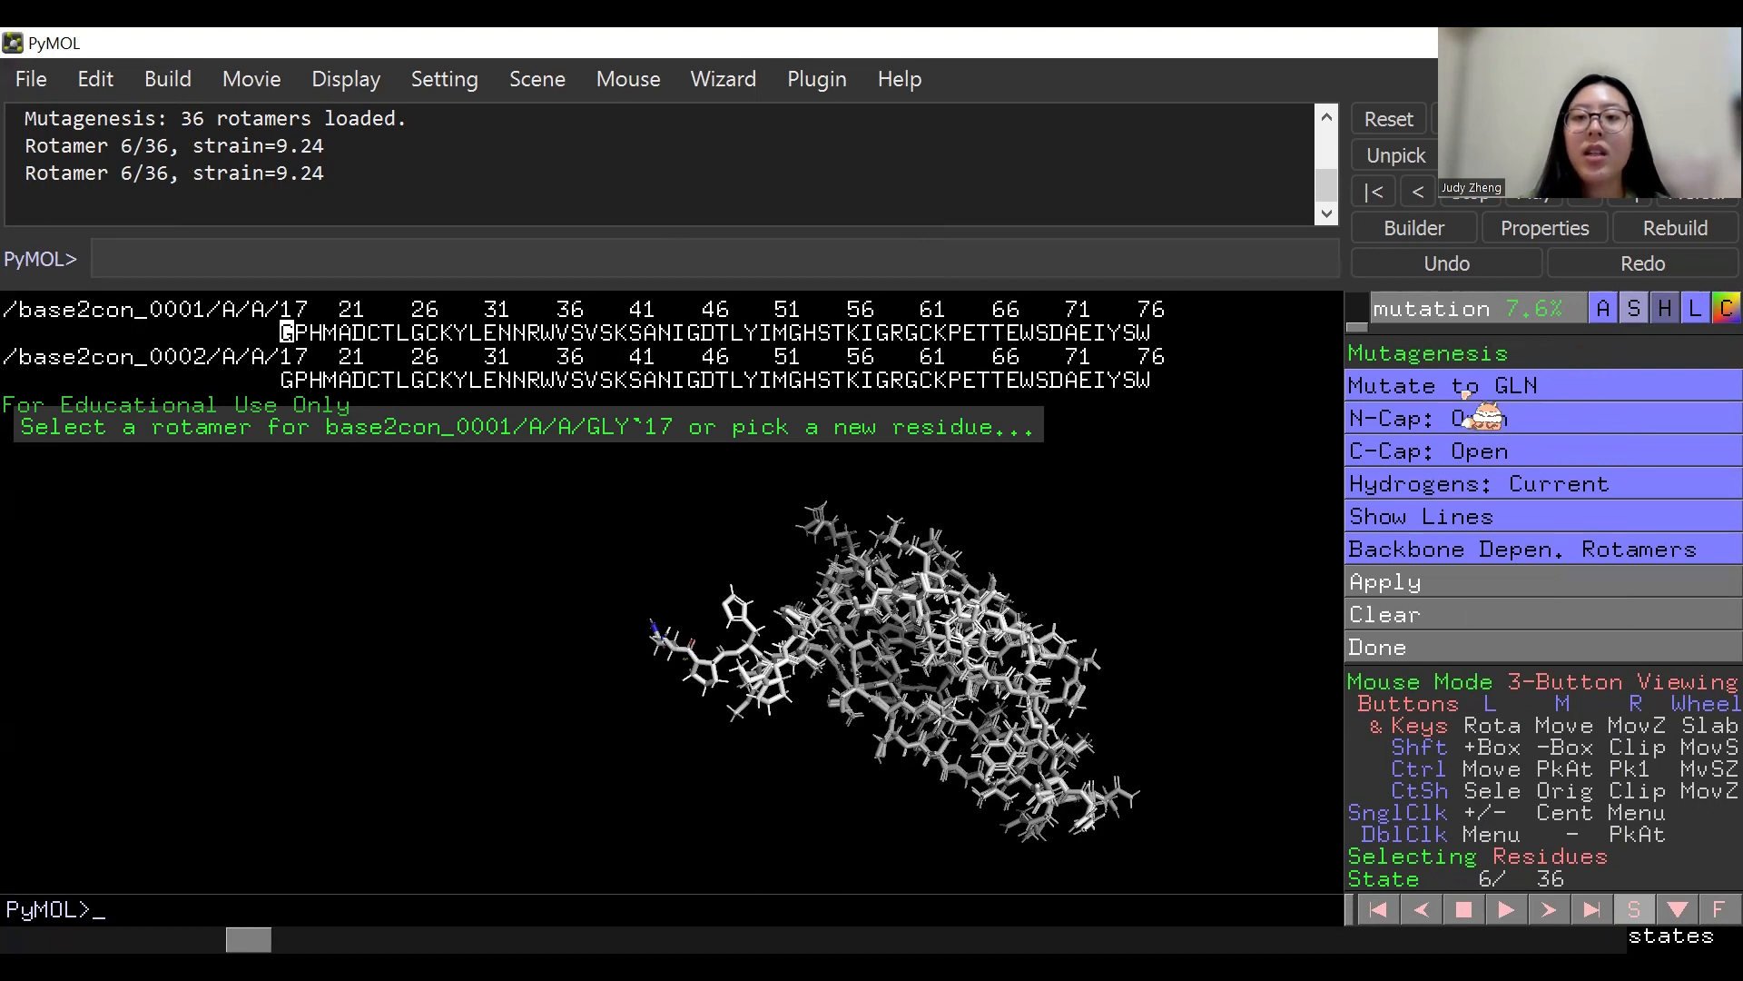
{"action": "left_click", "coordinate": [1466, 391]}
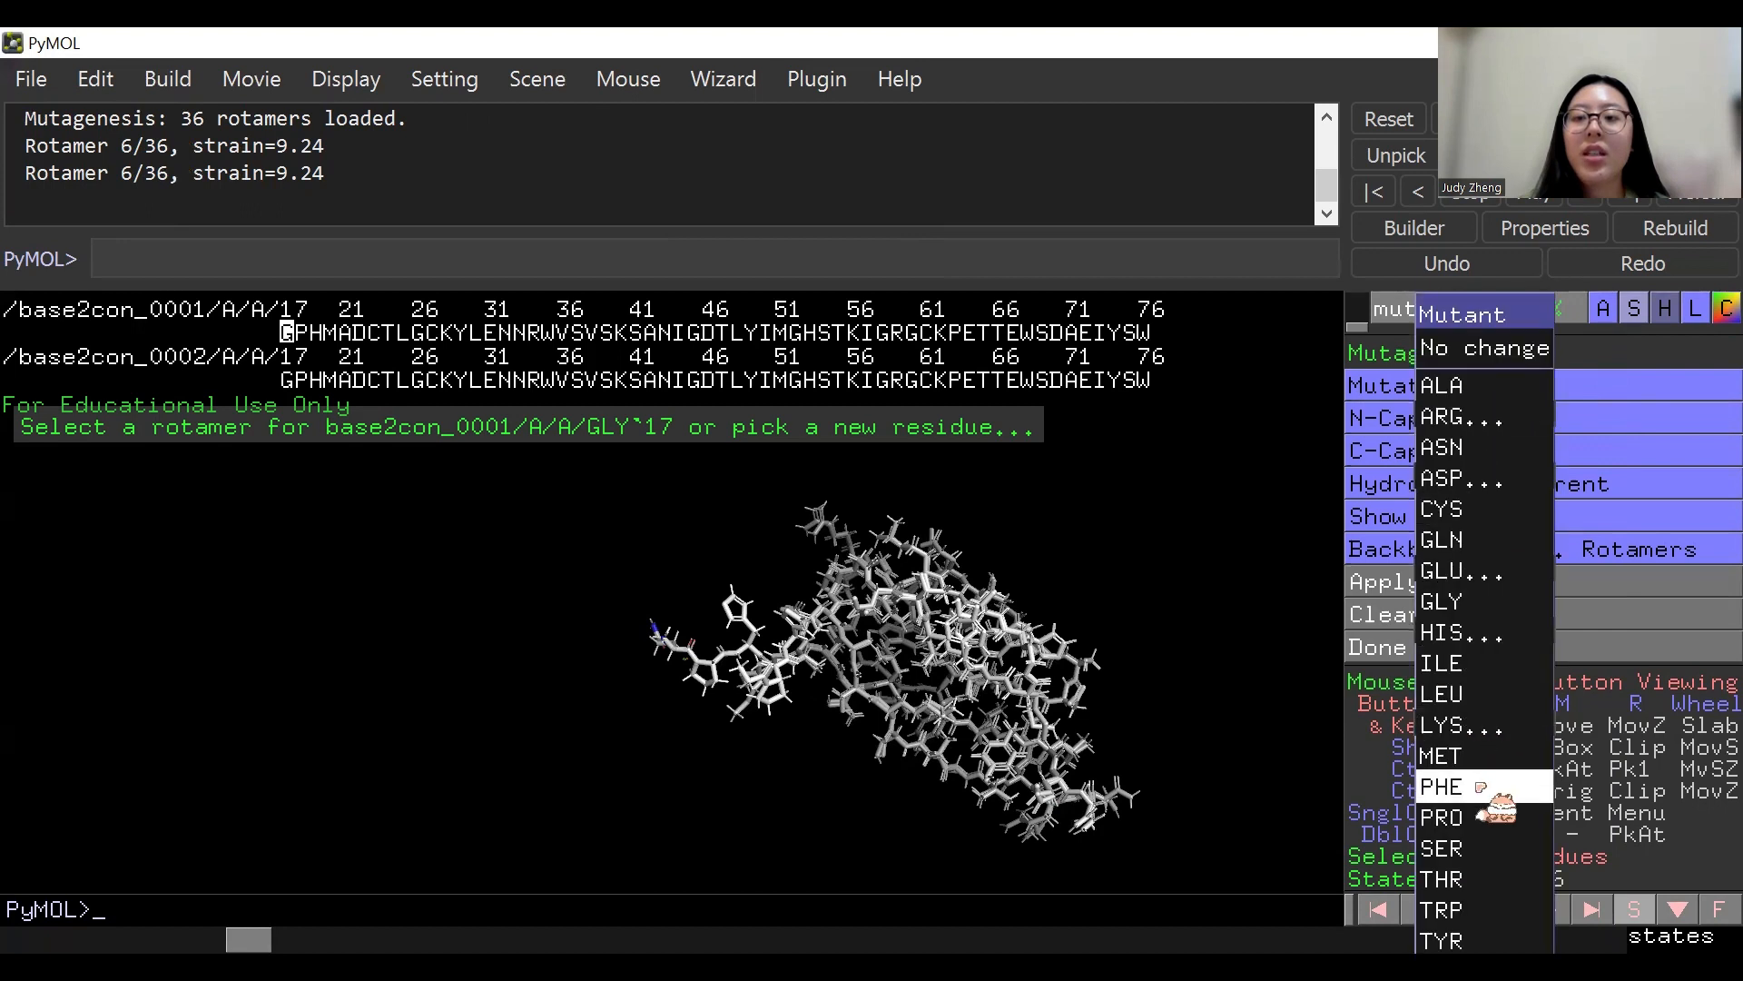
{"action": "left_click", "coordinate": [1498, 786]}
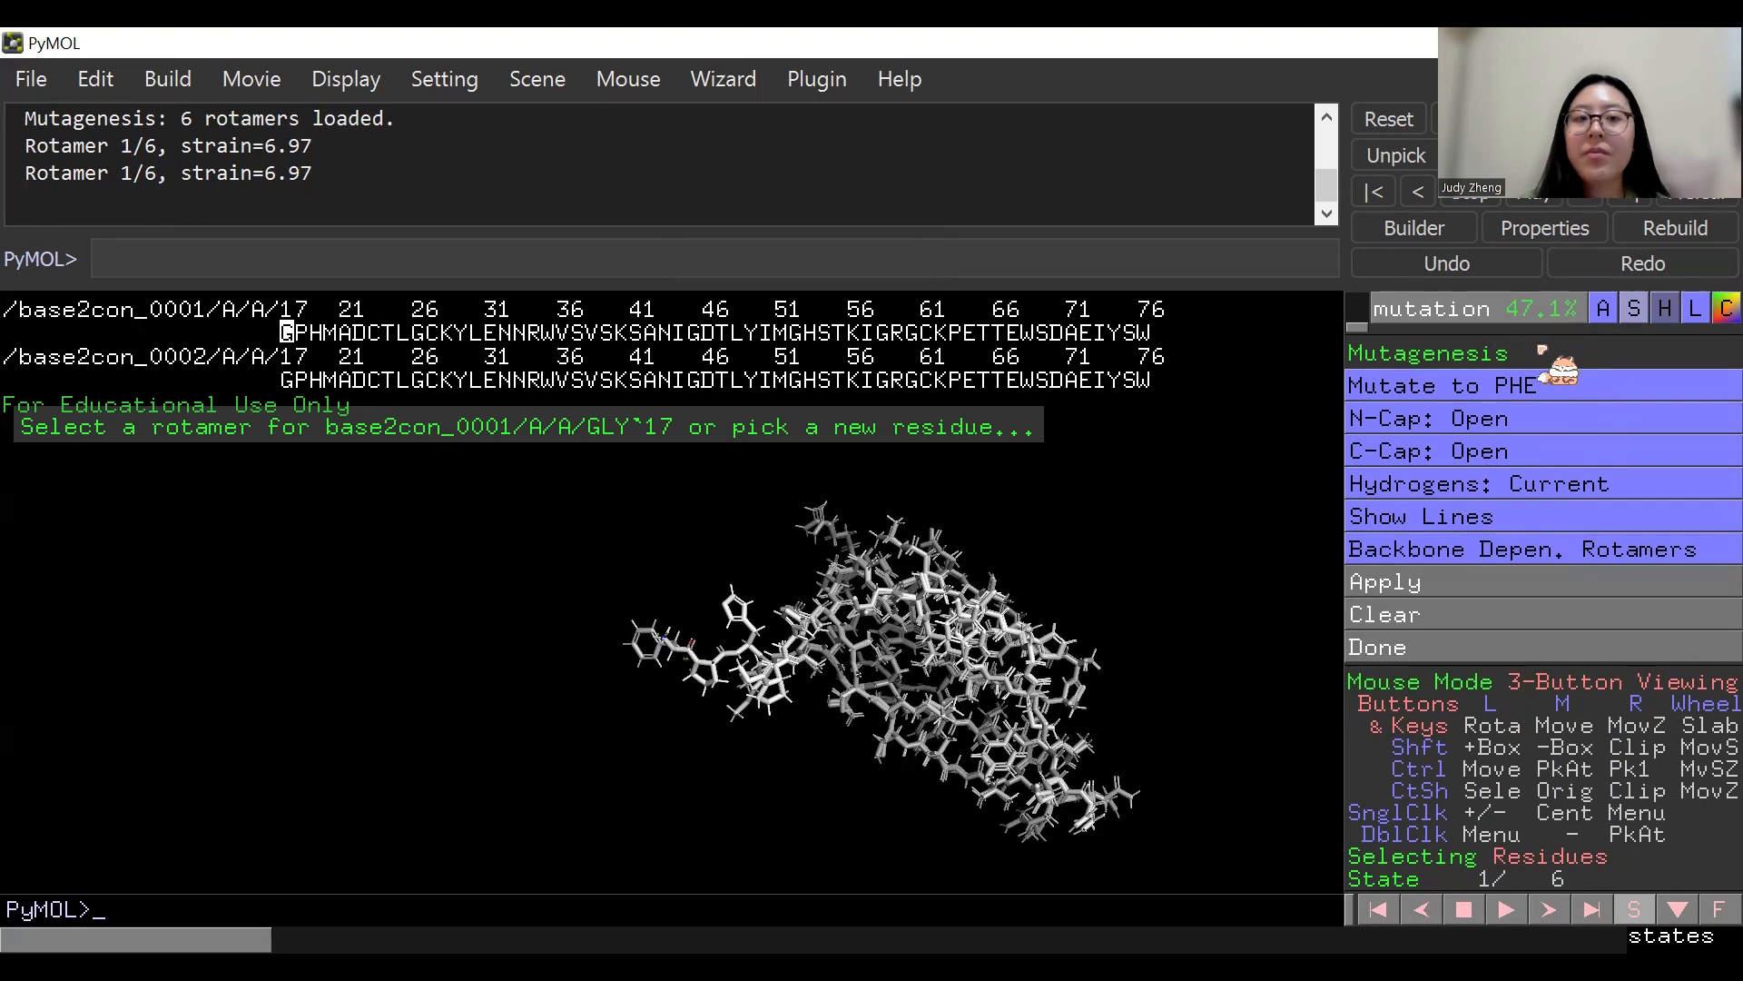
{"action": "left_click", "coordinate": [1449, 582]}
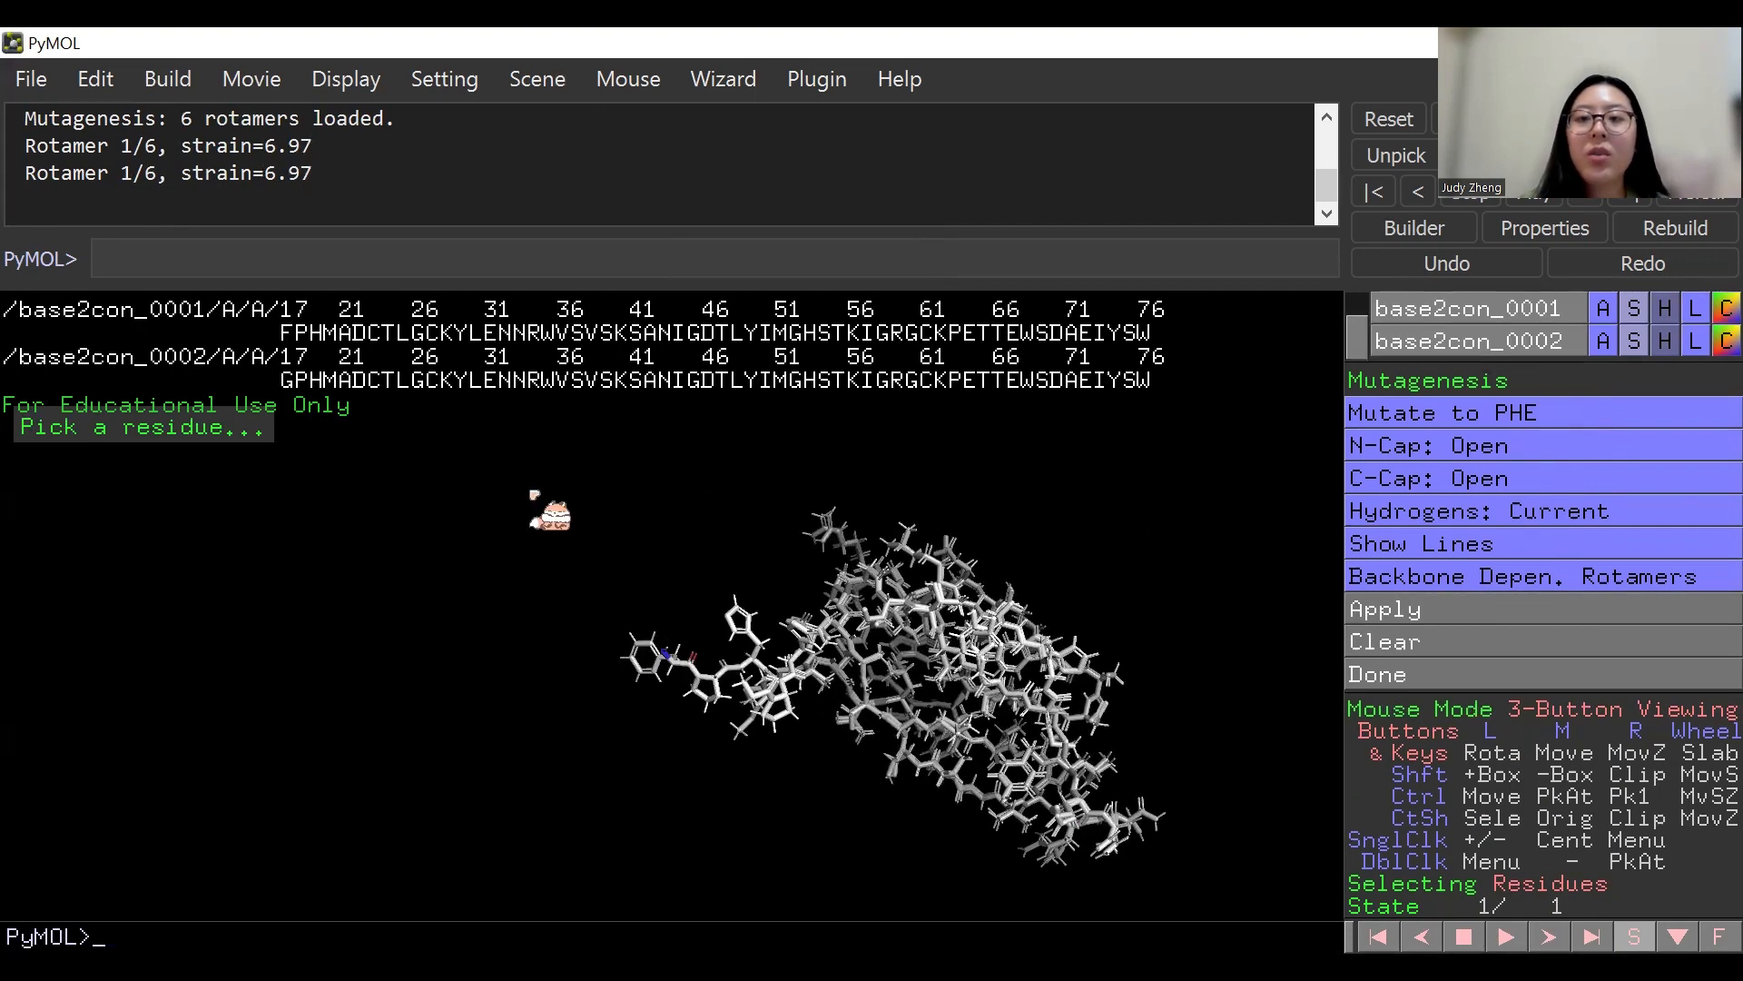
Apply the PHE mutation to glycine 17 of base2con_0002 and close the Mutagenesis wizard.
{"action": "left_click", "coordinate": [286, 380]}
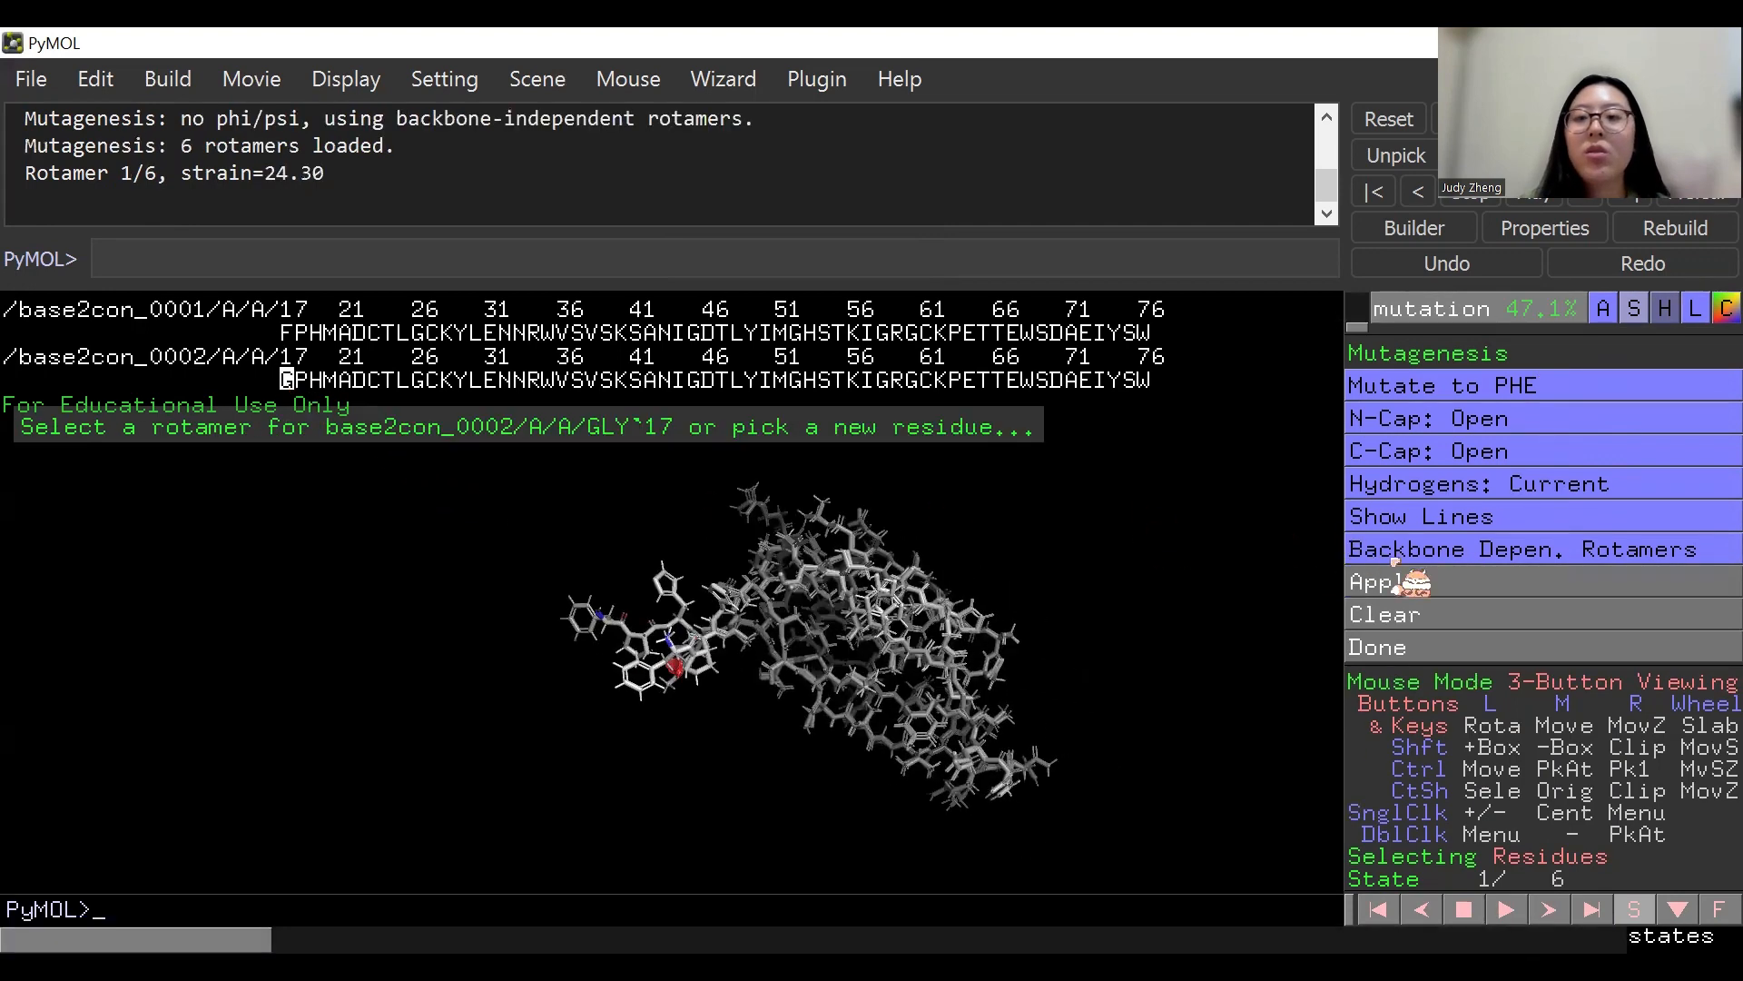
{"action": "left_click", "coordinate": [1432, 583]}
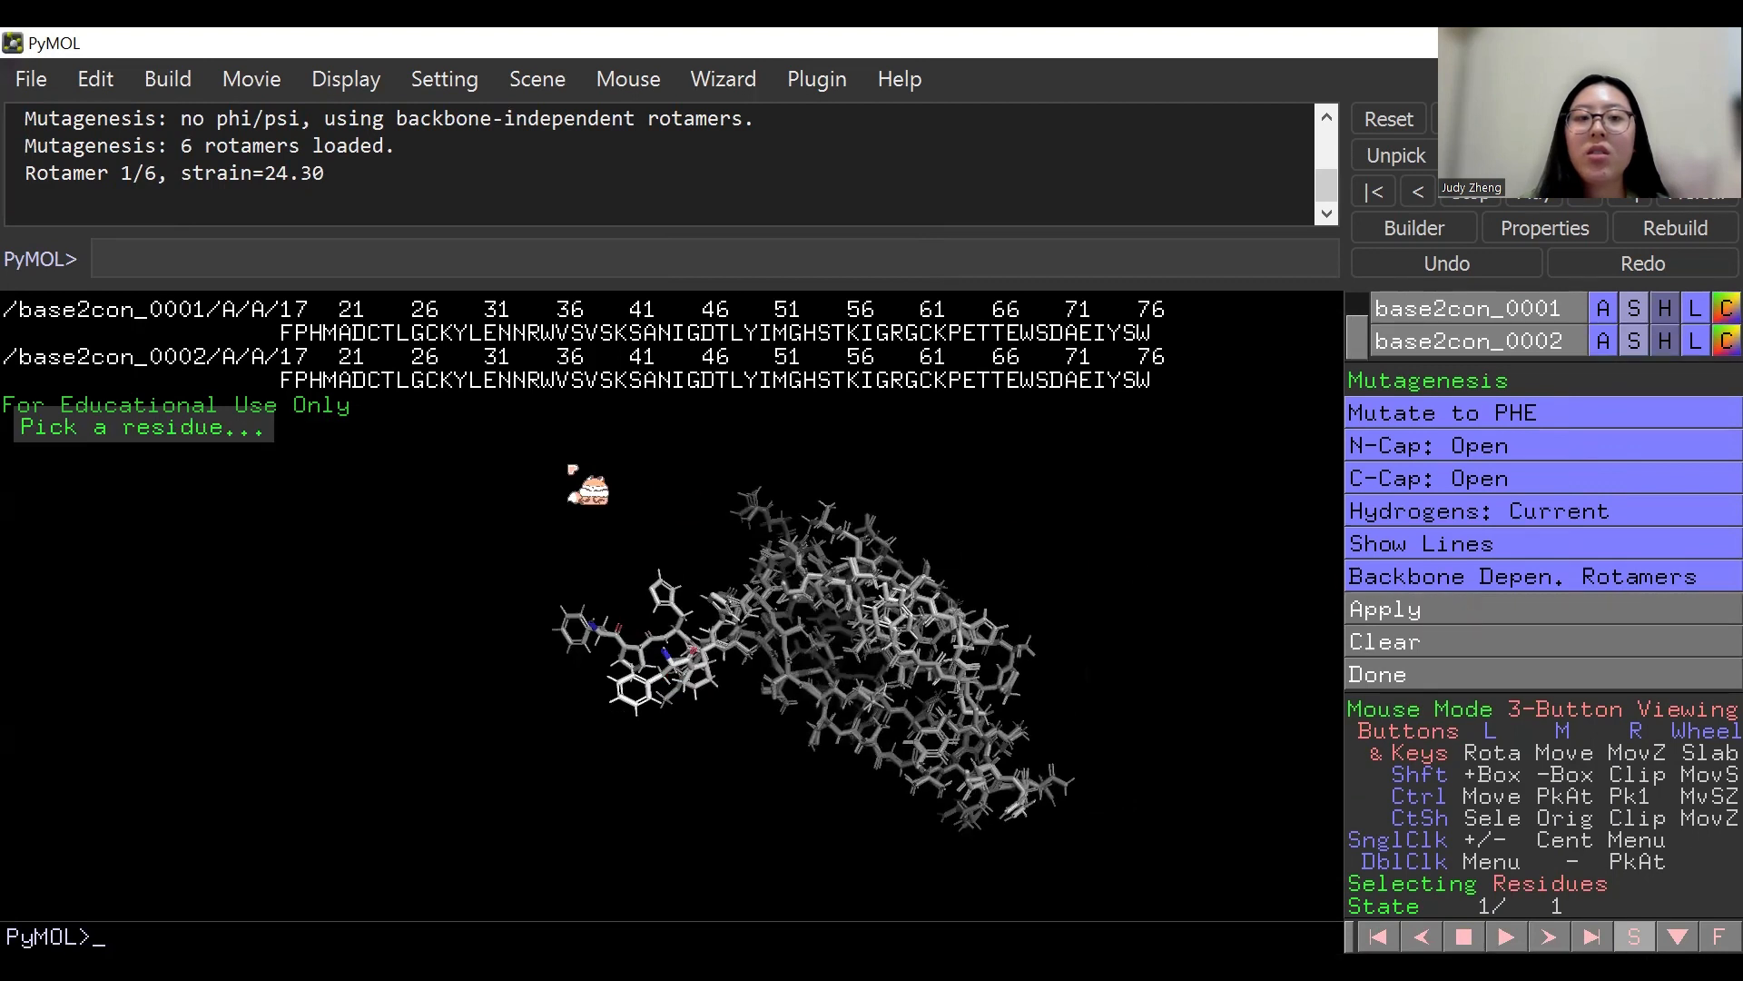
{"action": "left_click", "coordinate": [1585, 675]}
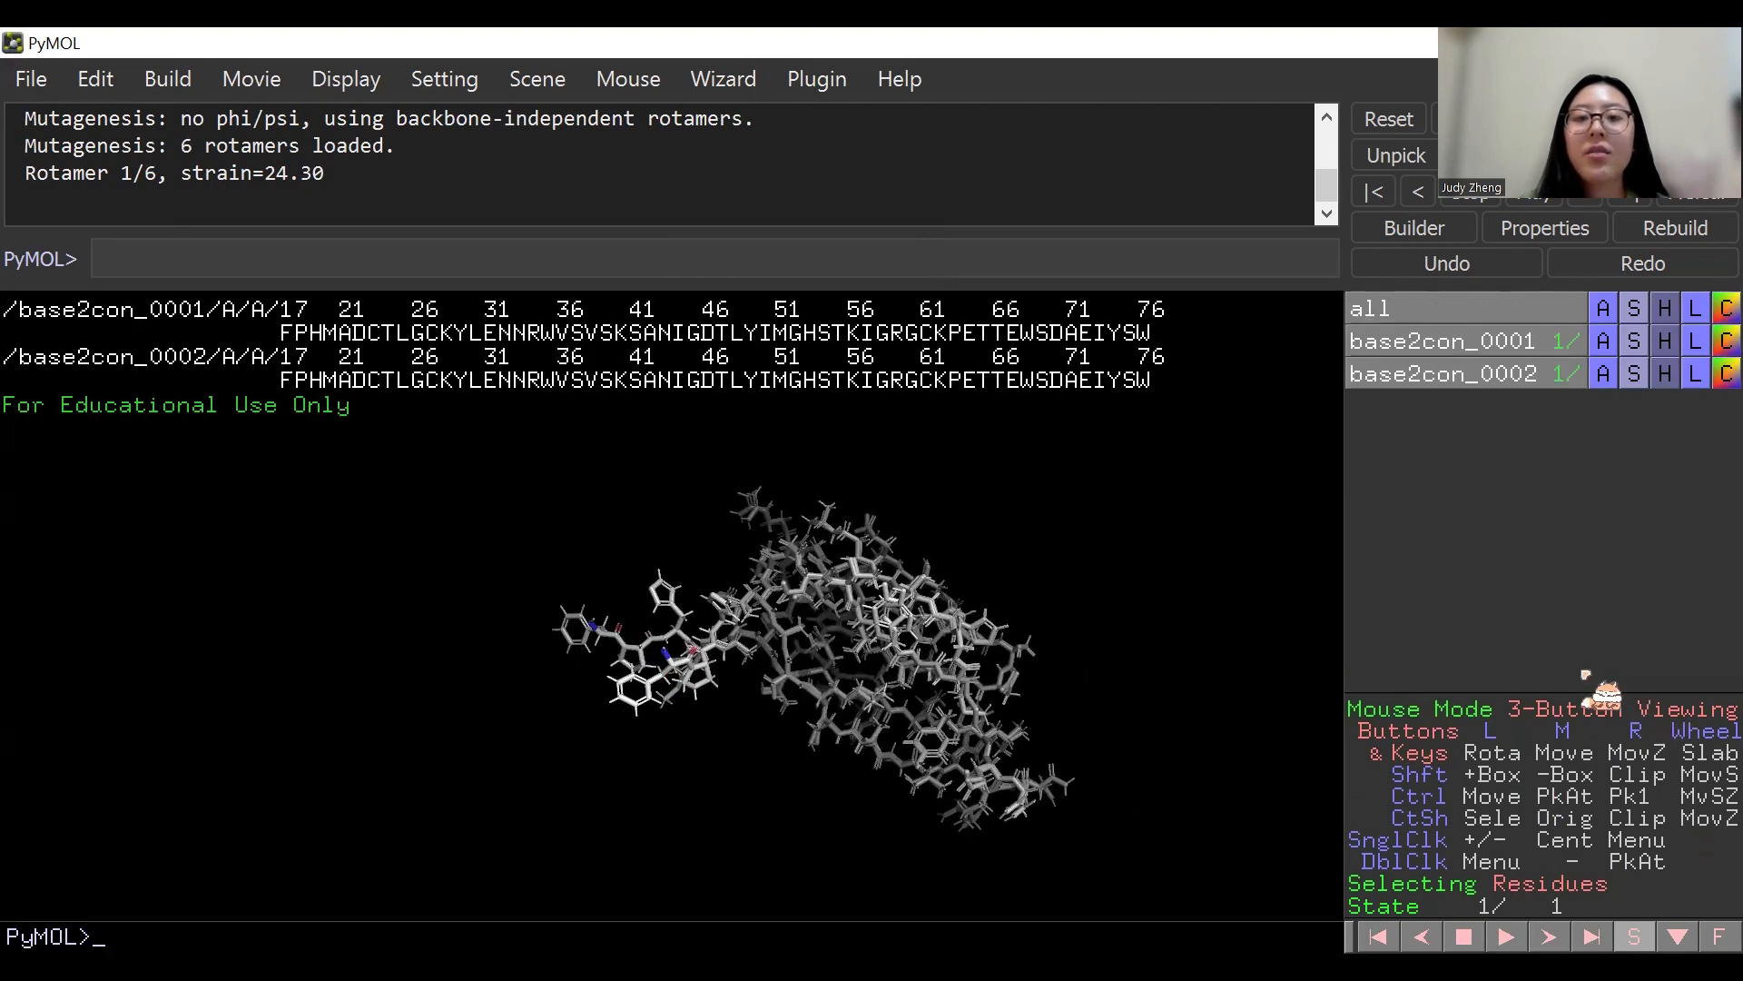
Color the mutated residue 17 of both objects red and delete the temporary selection.
{"action": "left_click", "coordinate": [288, 333]}
{"action": "left_click", "coordinate": [290, 377]}
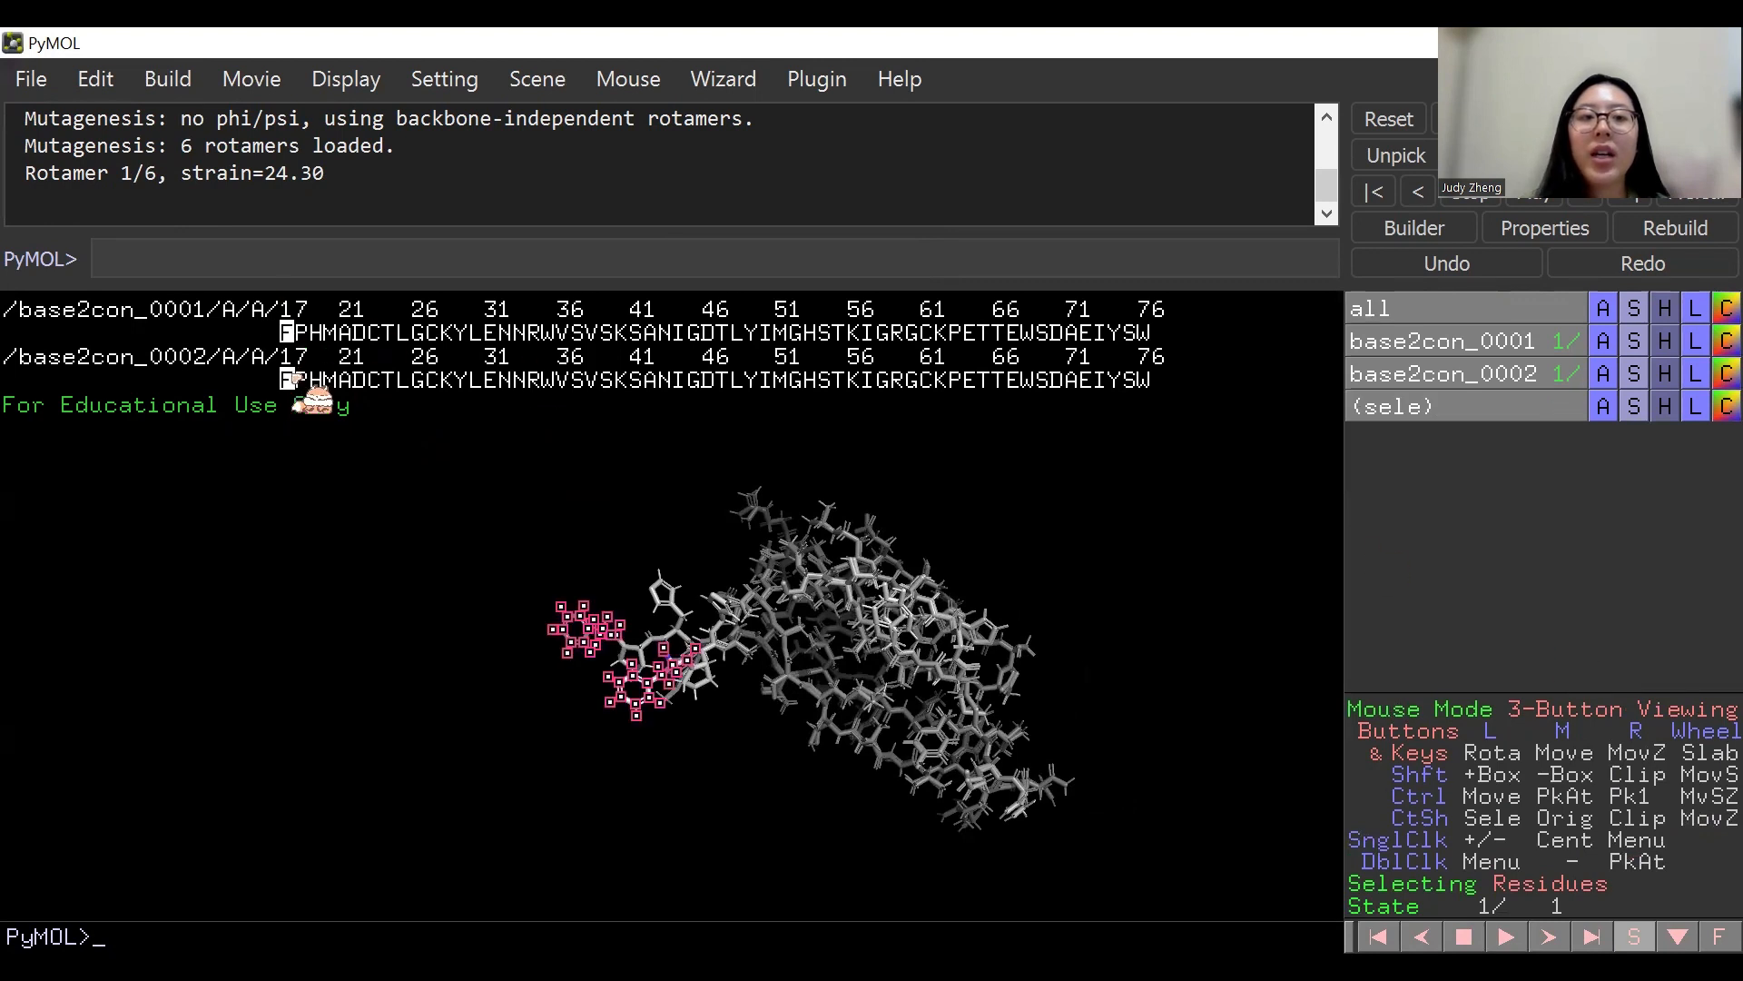
{"action": "left_click", "coordinate": [1723, 406]}
{"action": "mouse_move", "coordinate": [1680, 645]}
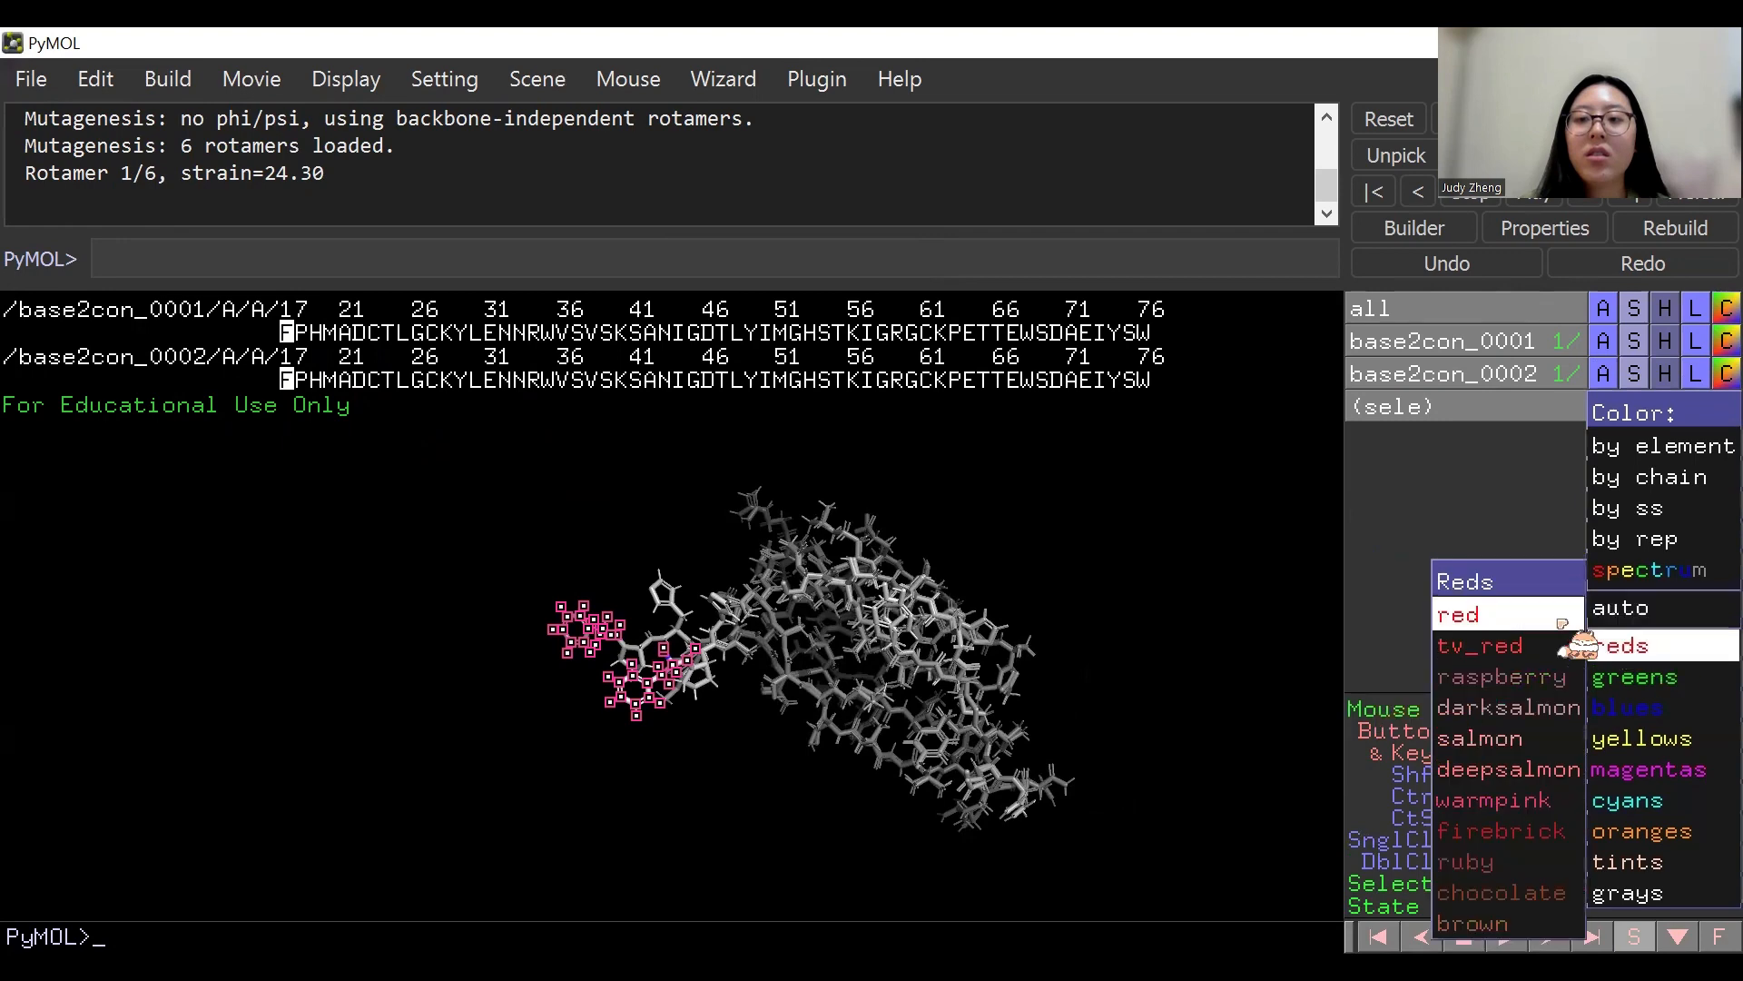
{"action": "left_click", "coordinate": [1523, 624]}
{"action": "left_click", "coordinate": [1605, 408]}
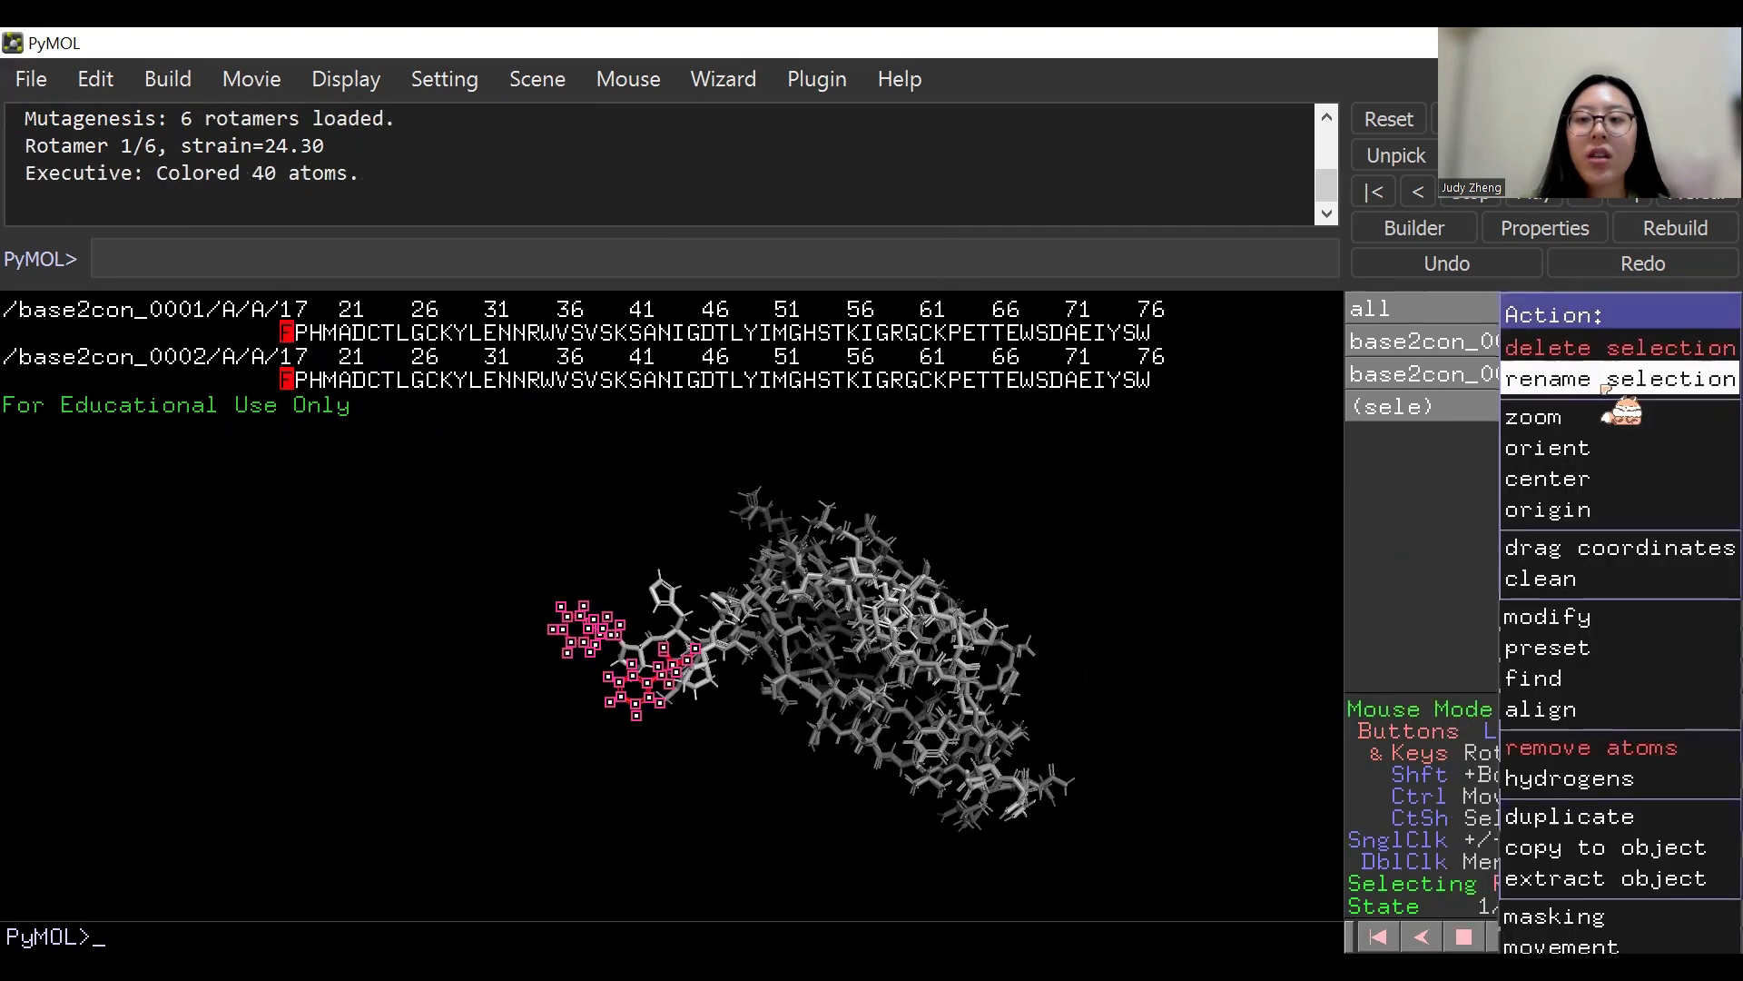
{"action": "left_click", "coordinate": [1593, 350]}
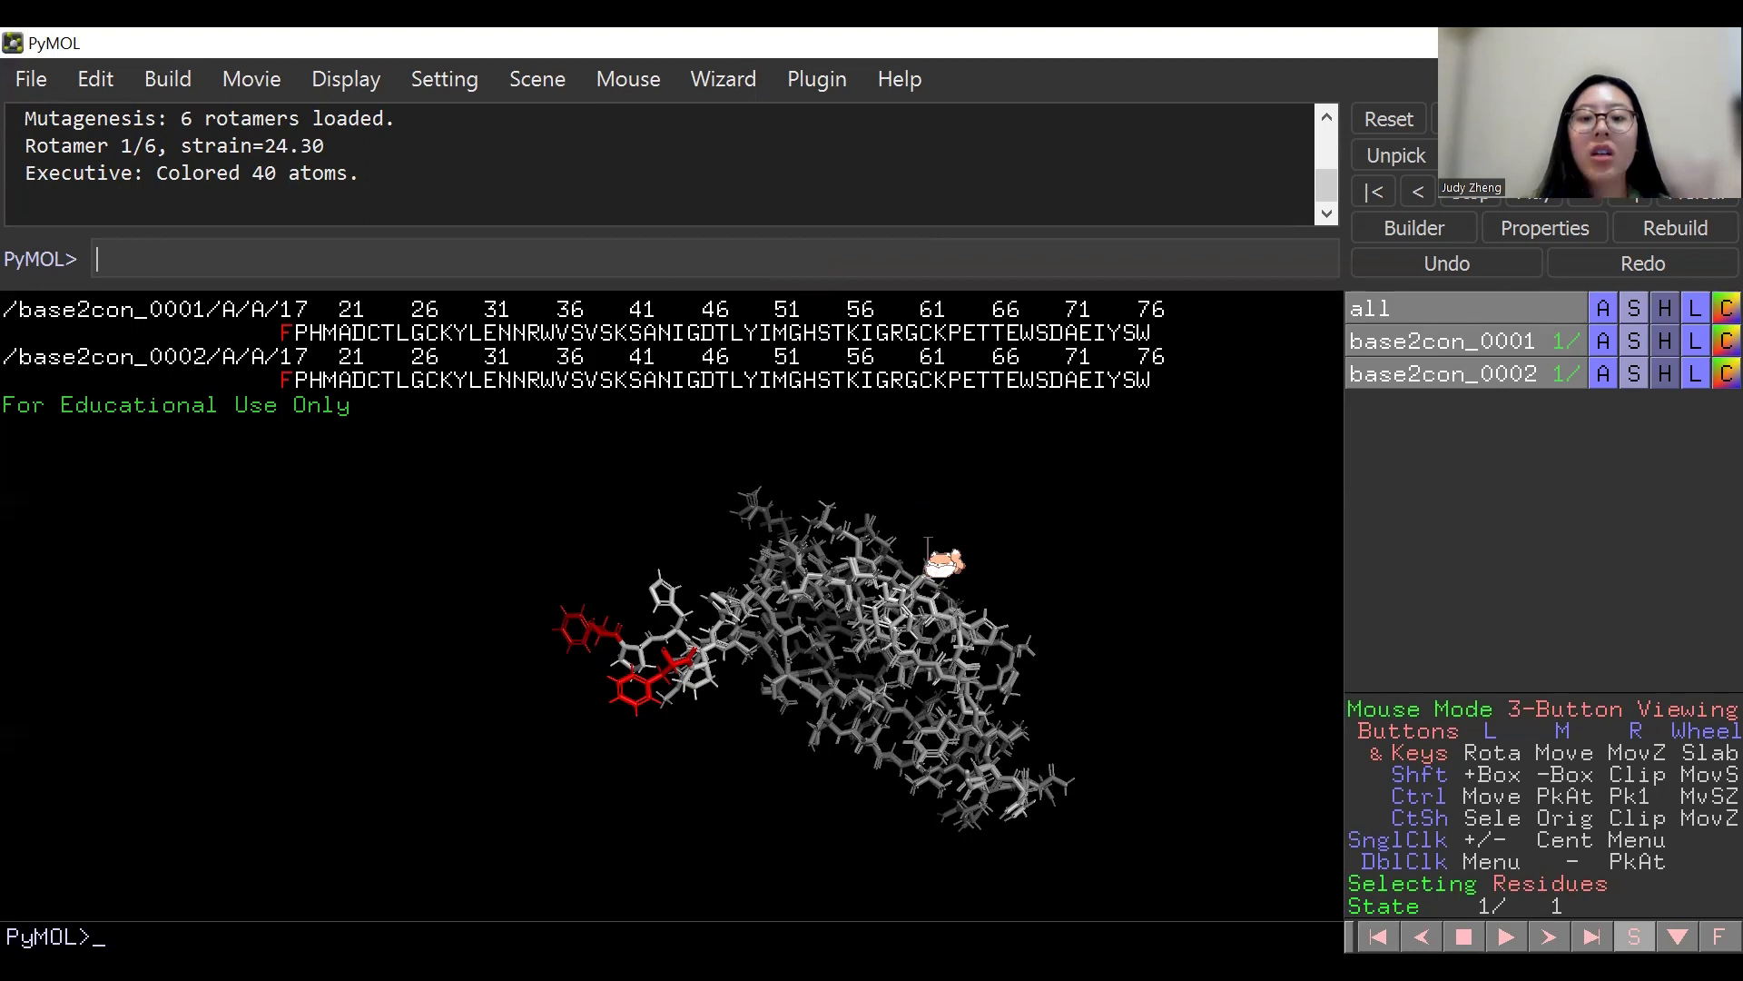
Join the states of base2con_0001 and base2con_0002 with the command join_states base2con_0001, base2con_0002, -2.
{"action": "type", "text": "j"}
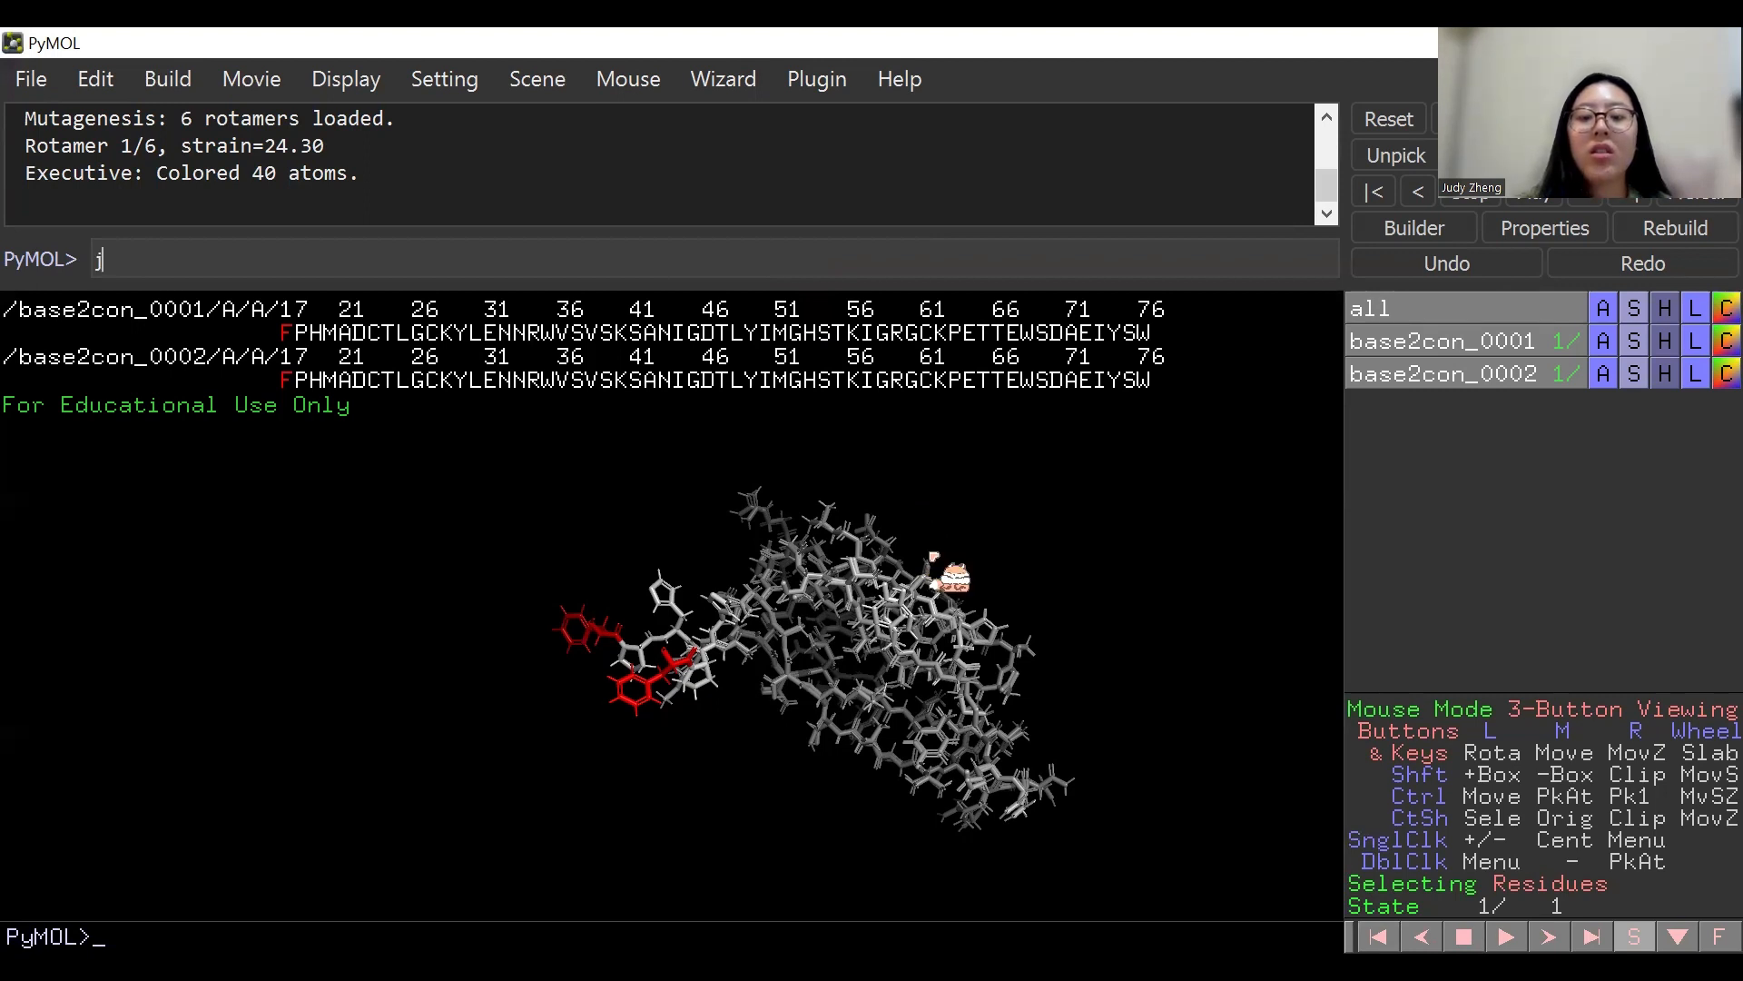
{"action": "type", "text": "oin states"}
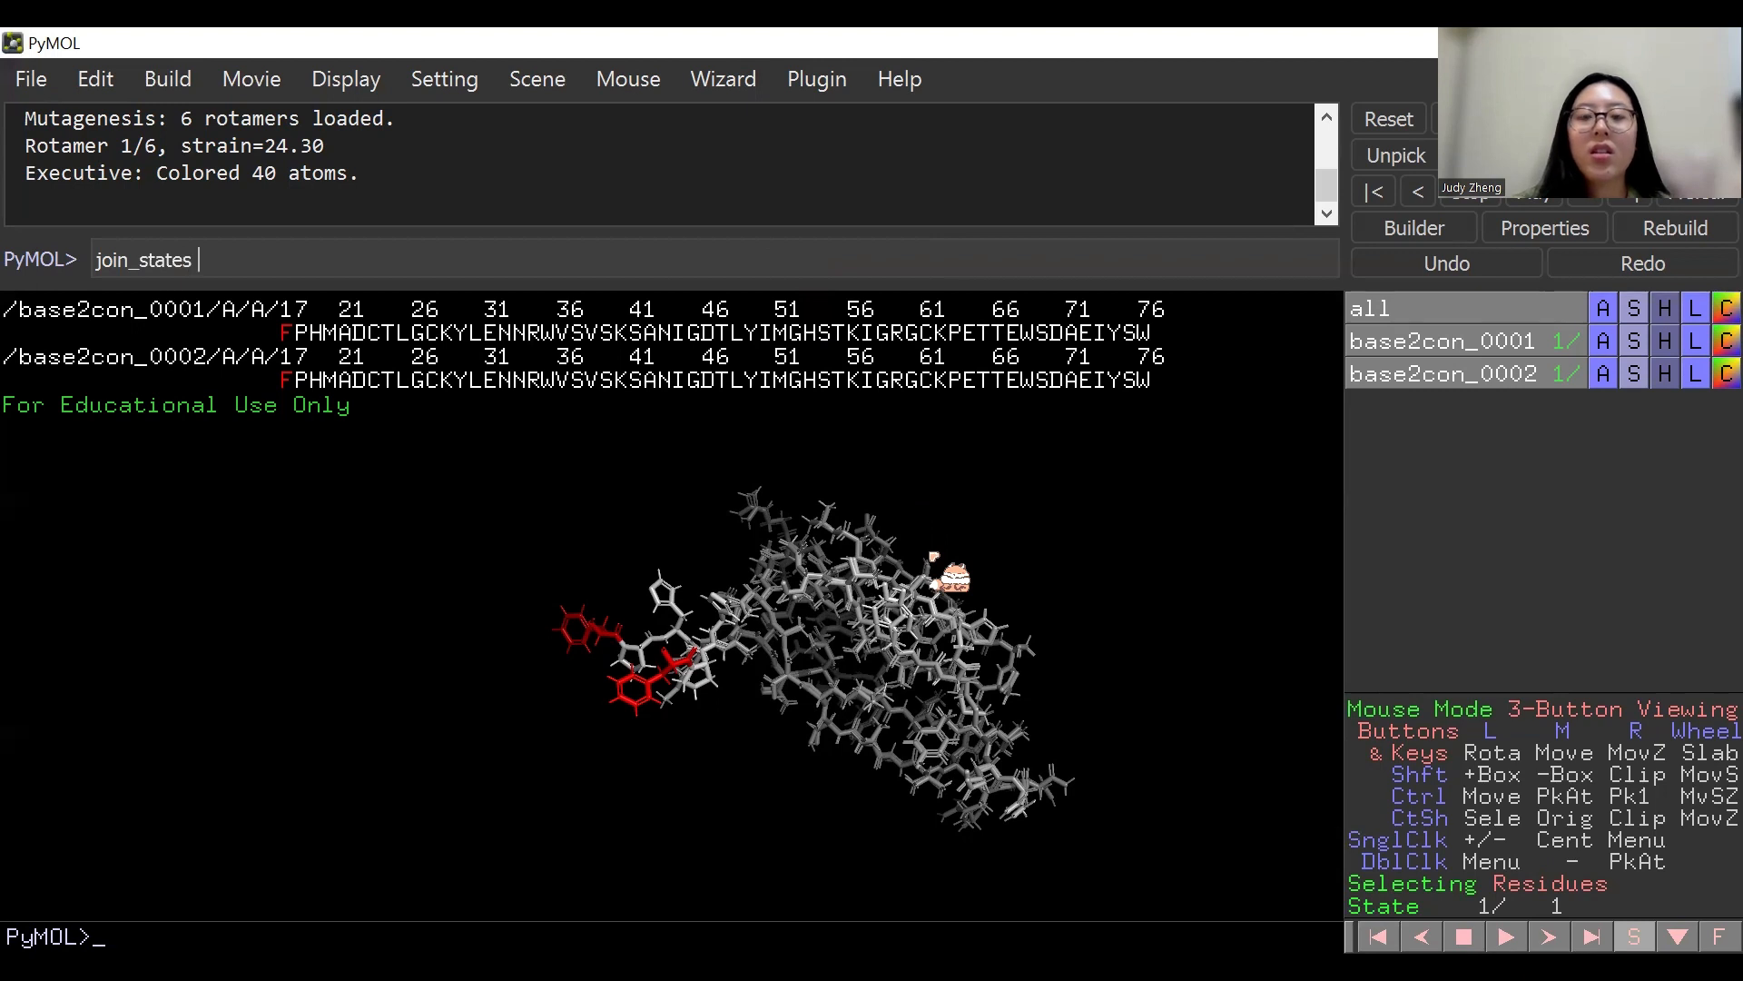
{"action": "type", "text": " base2con"}
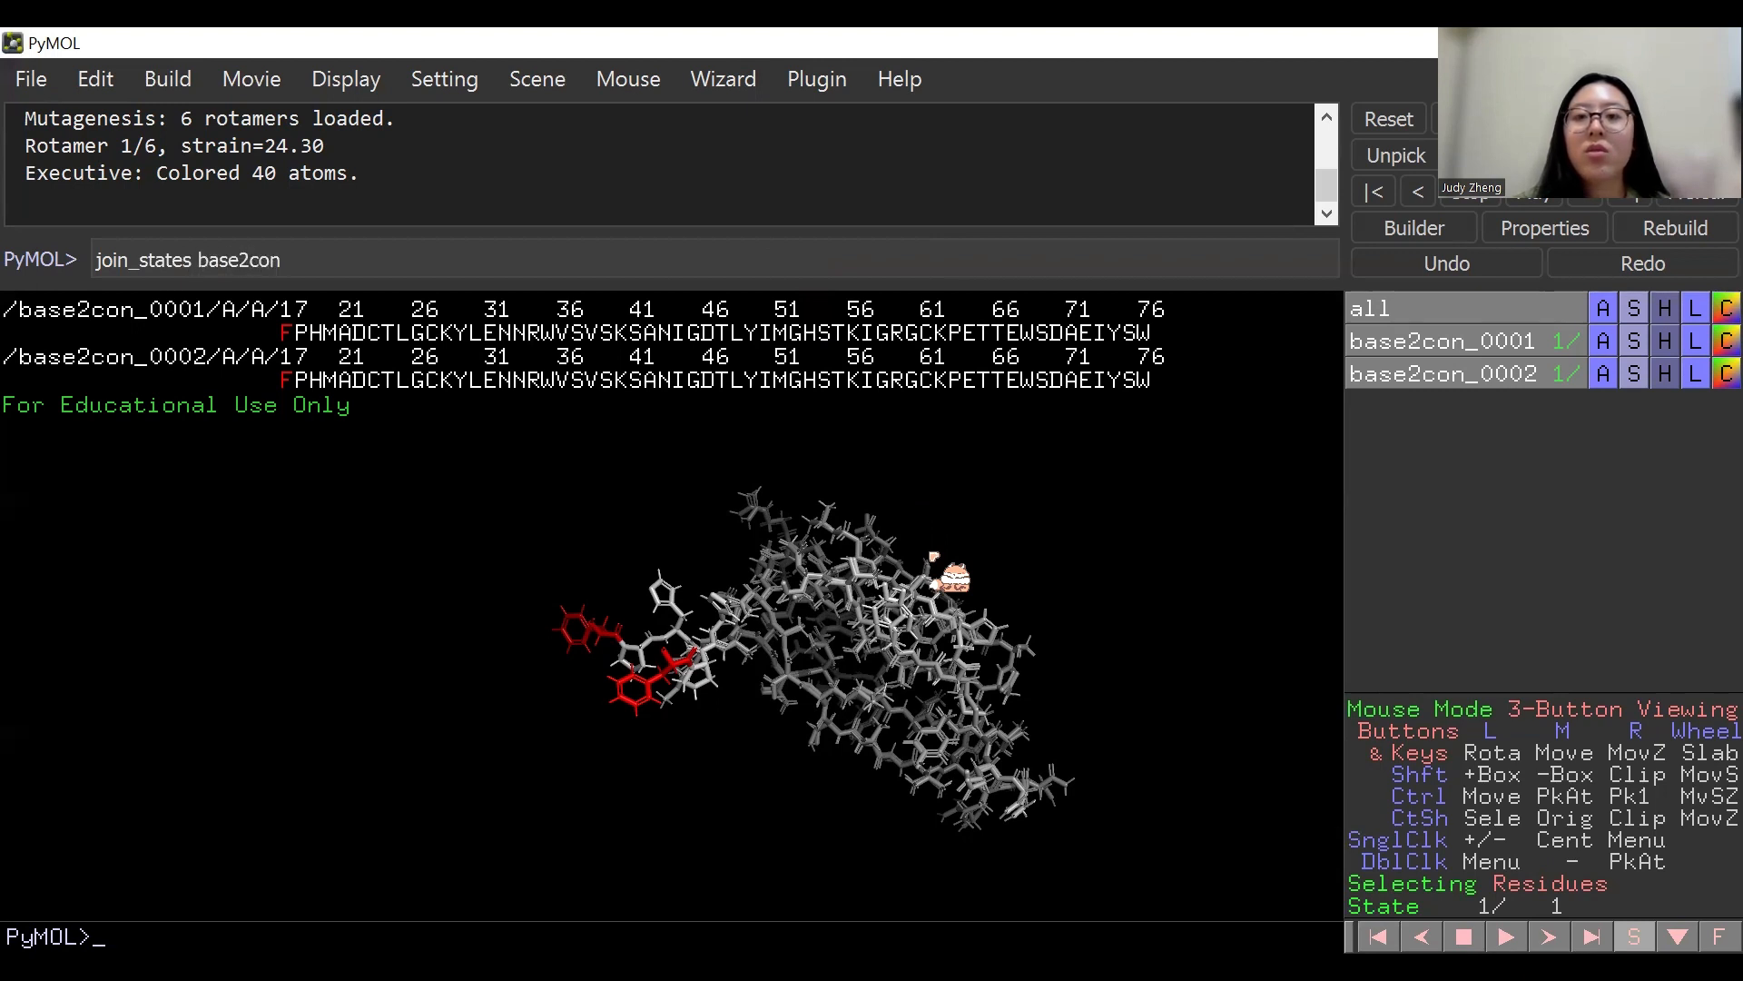
{"action": "type", "text": "_0001"}
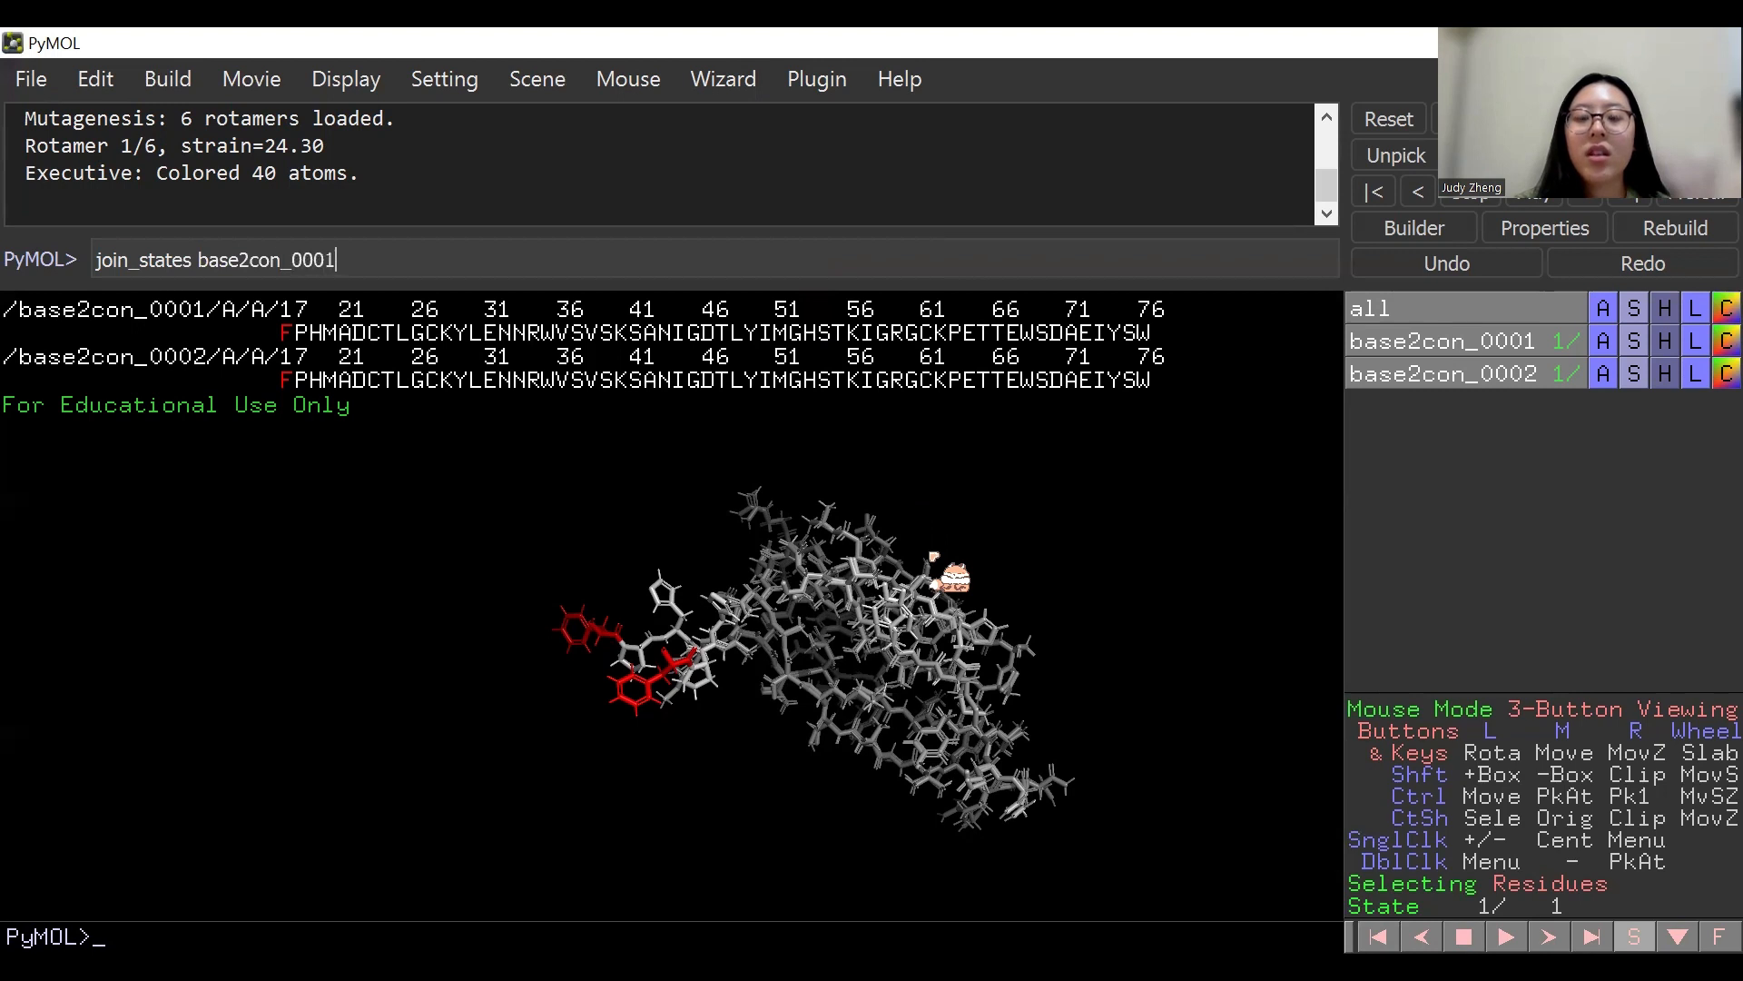
{"action": "type", "text": ", bas"}
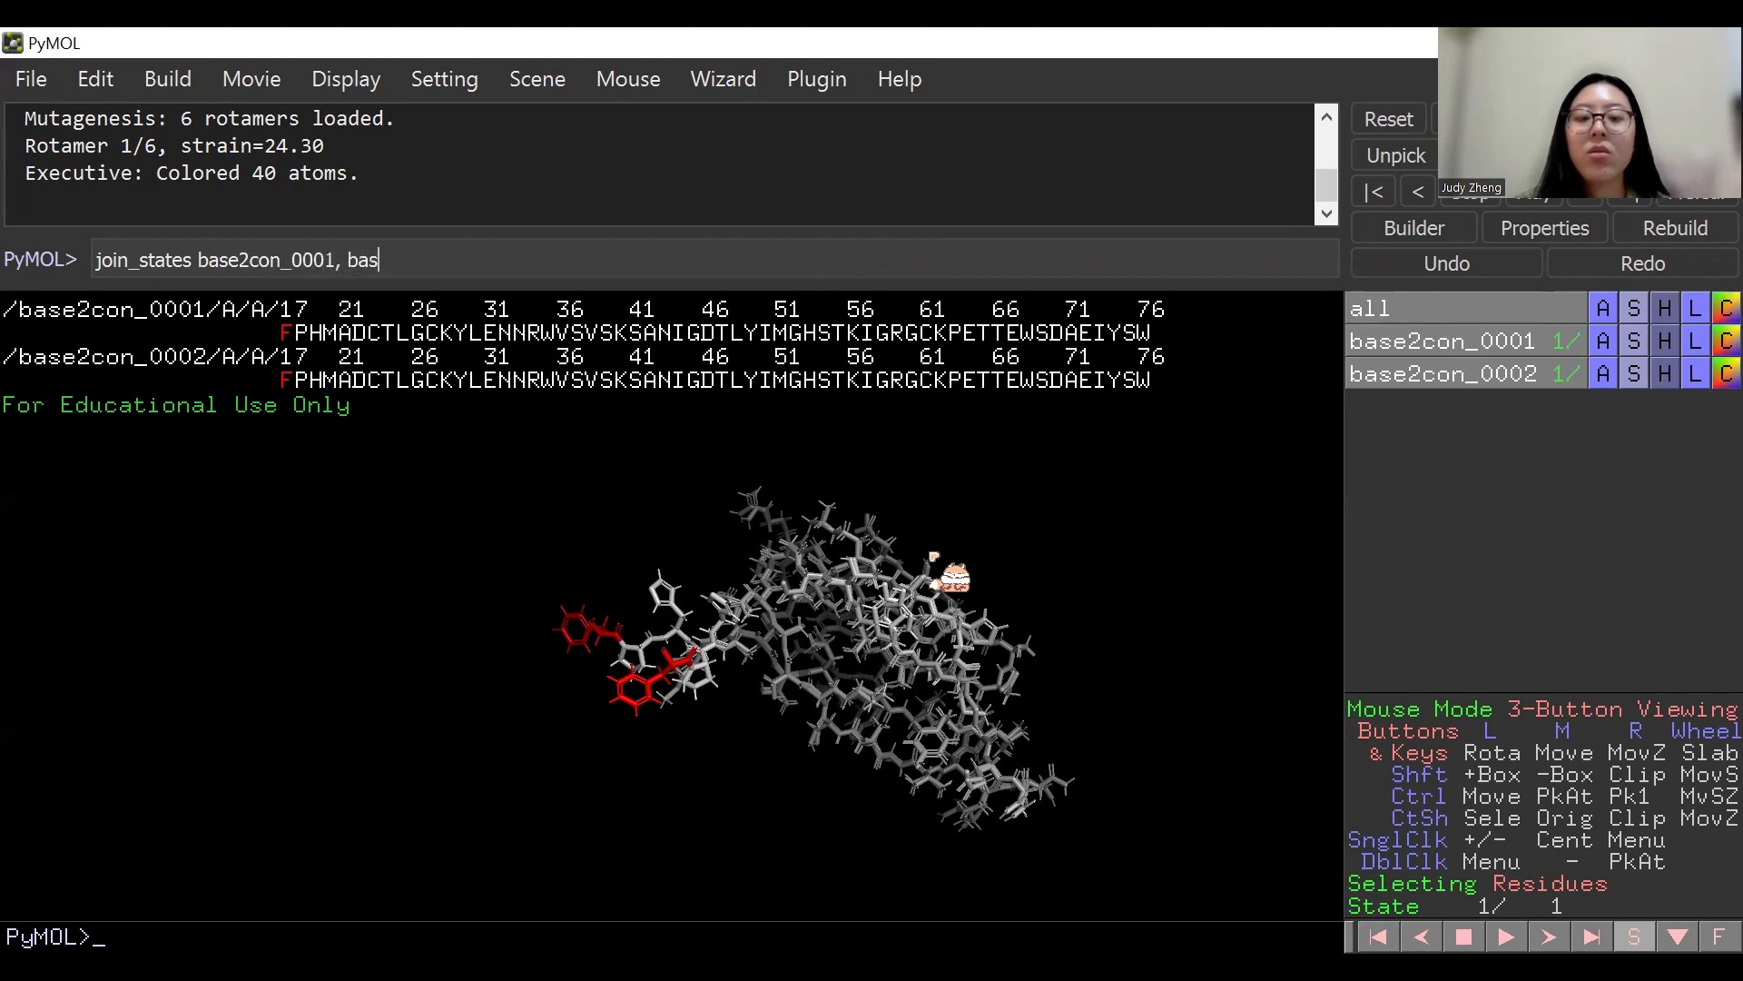
{"action": "type", "text": "e2con"}
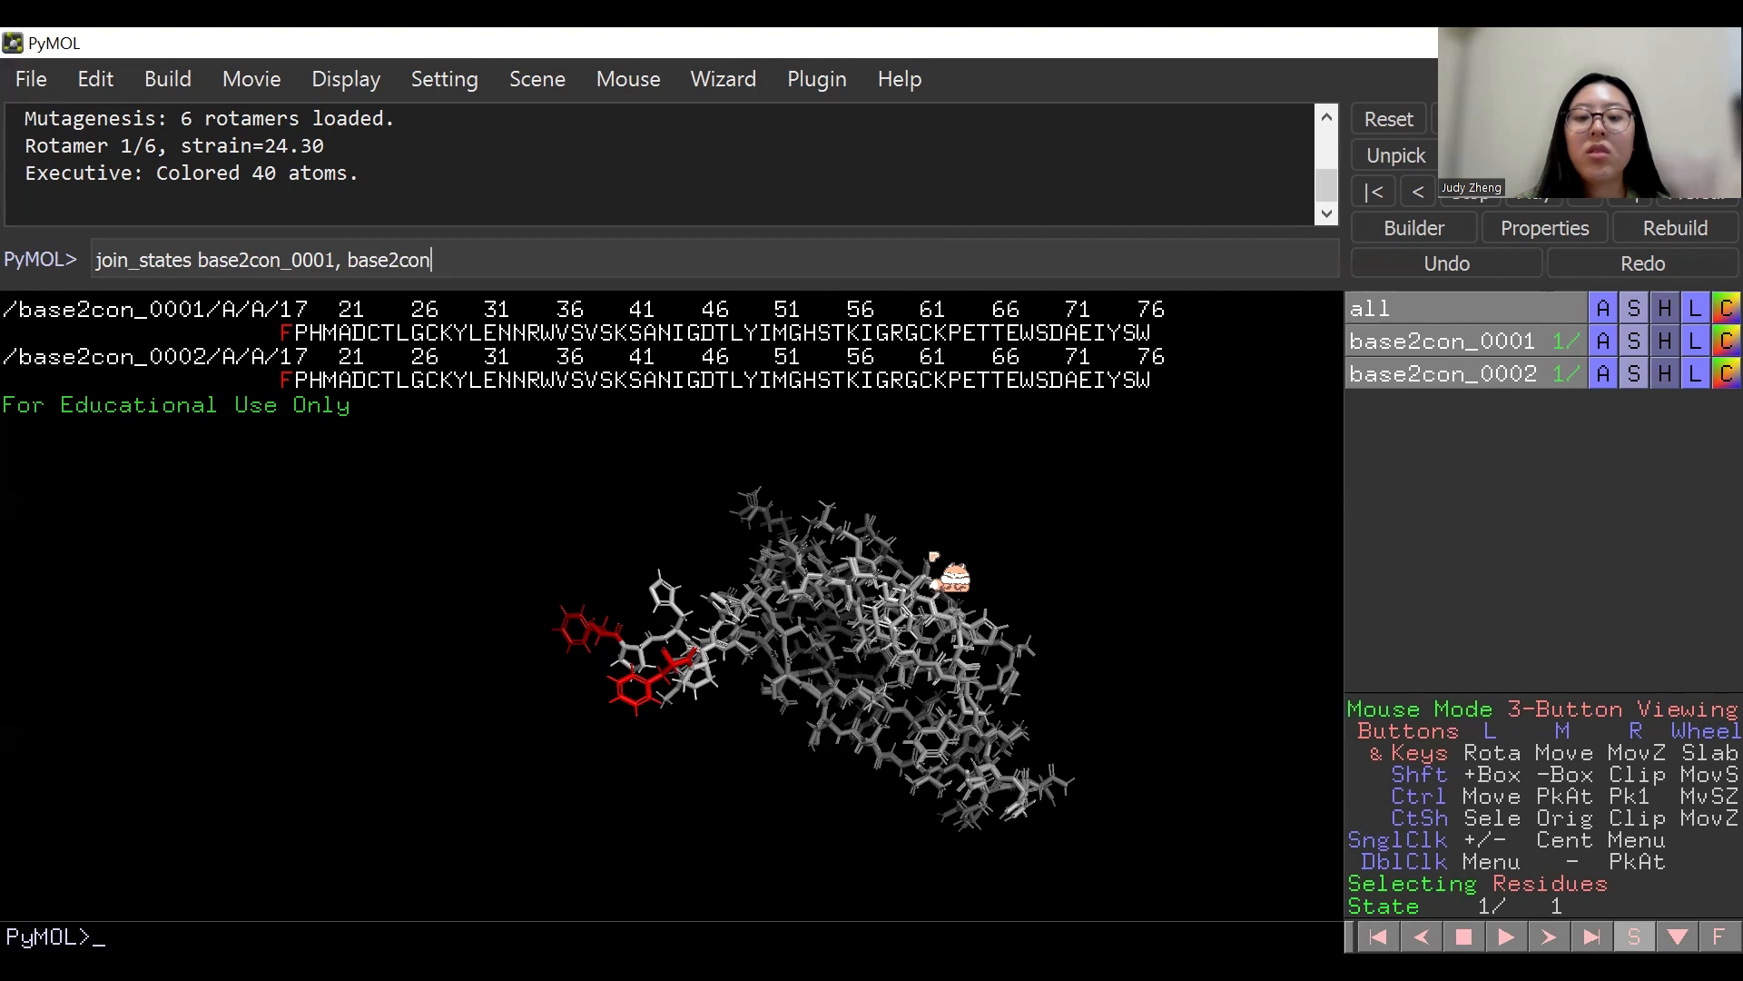
{"action": "type", "text": "_0002,"}
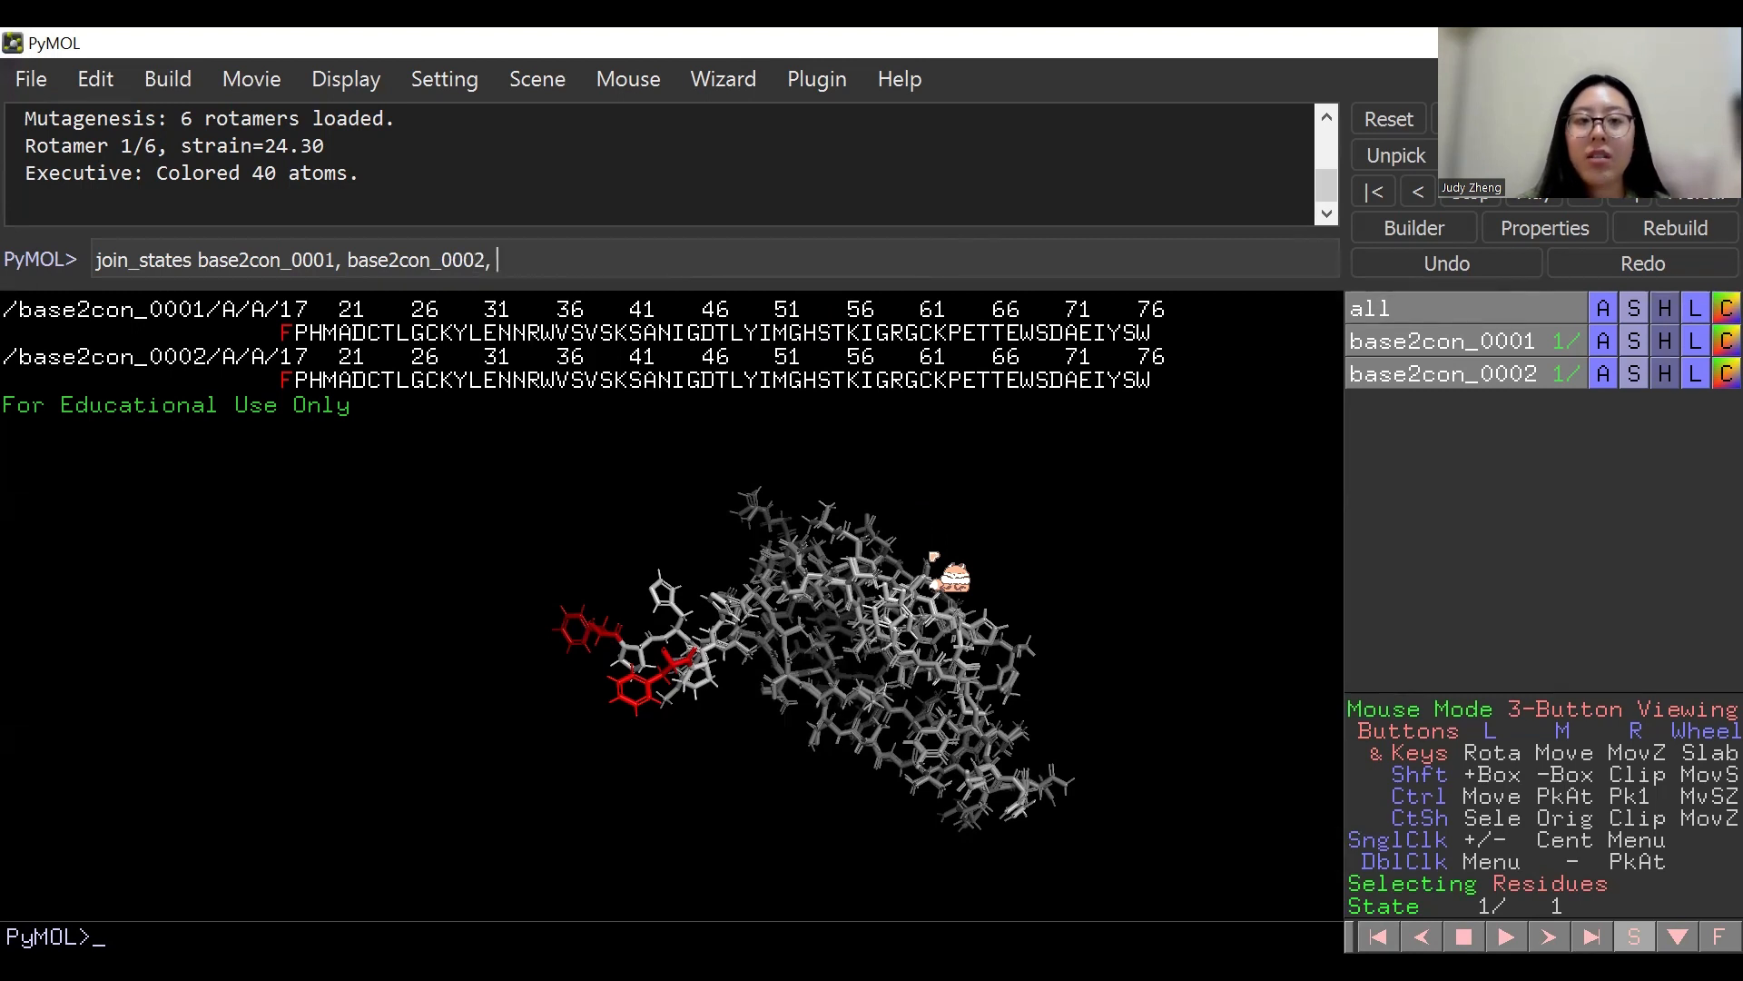
{"action": "type", "text": "-2"}
{"action": "key", "text": "Return"}
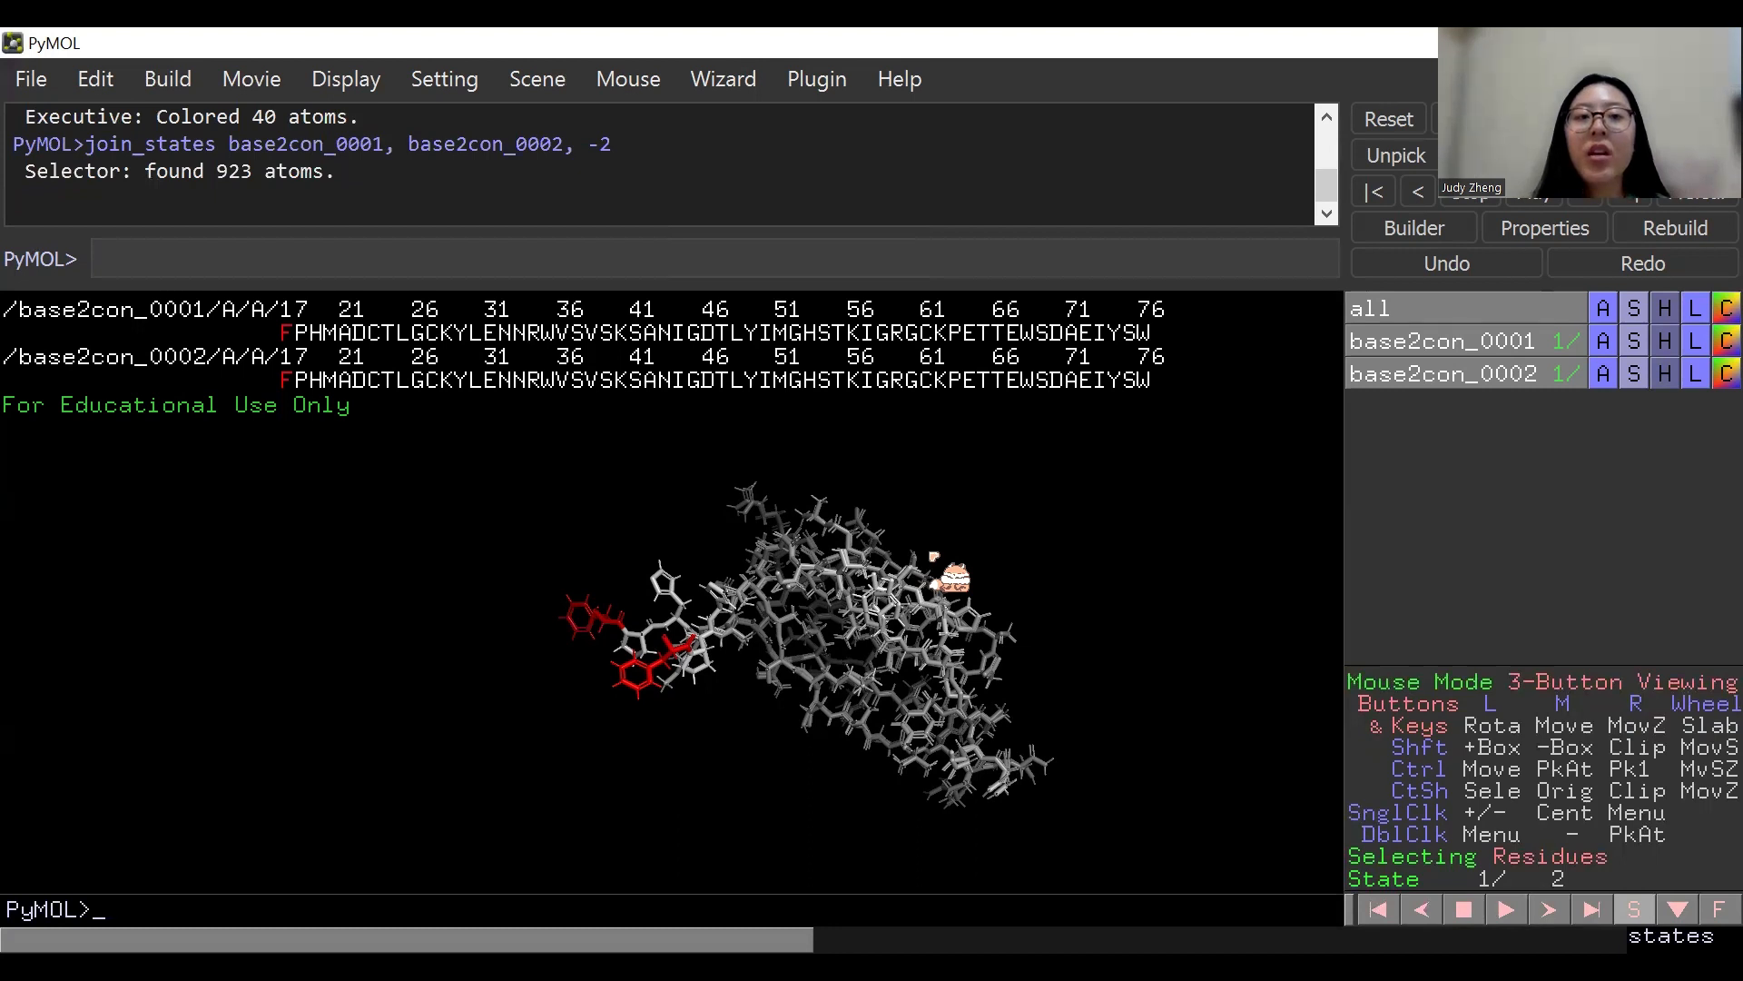
Delete the separate base2con_0002 object, keeping the joined base2con_0001 object.
{"action": "left_click", "coordinate": [323, 243]}
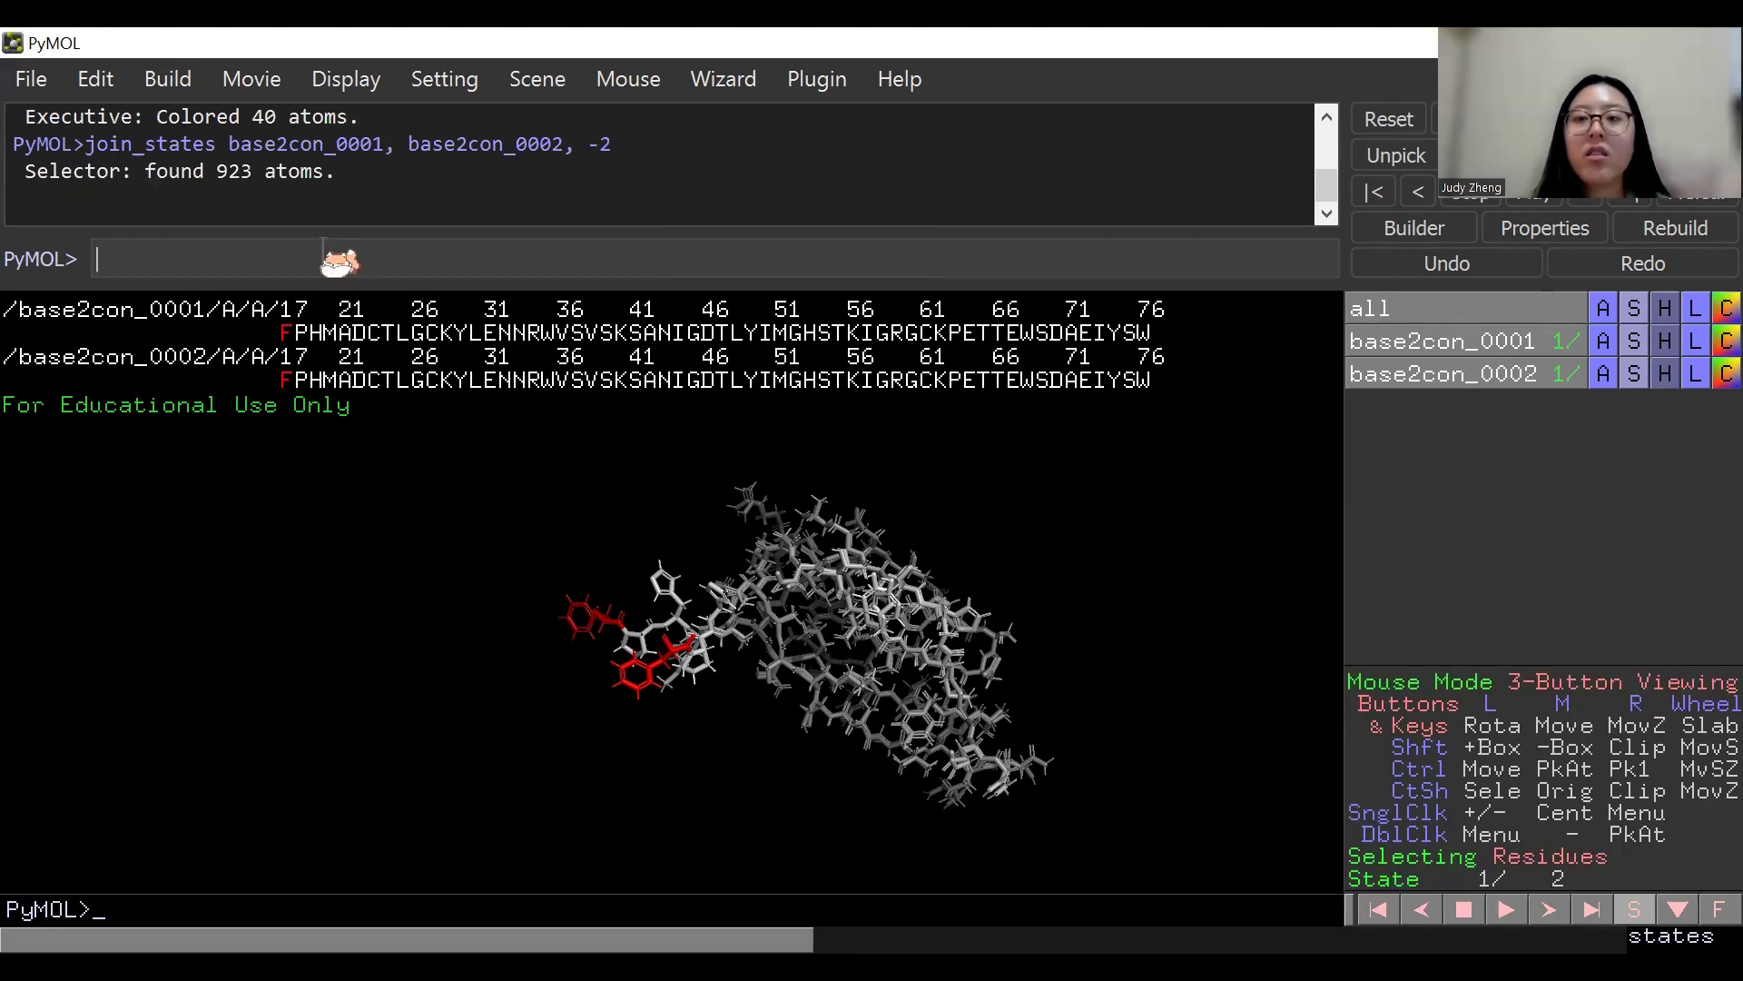
{"action": "left_click", "coordinate": [1603, 374]}
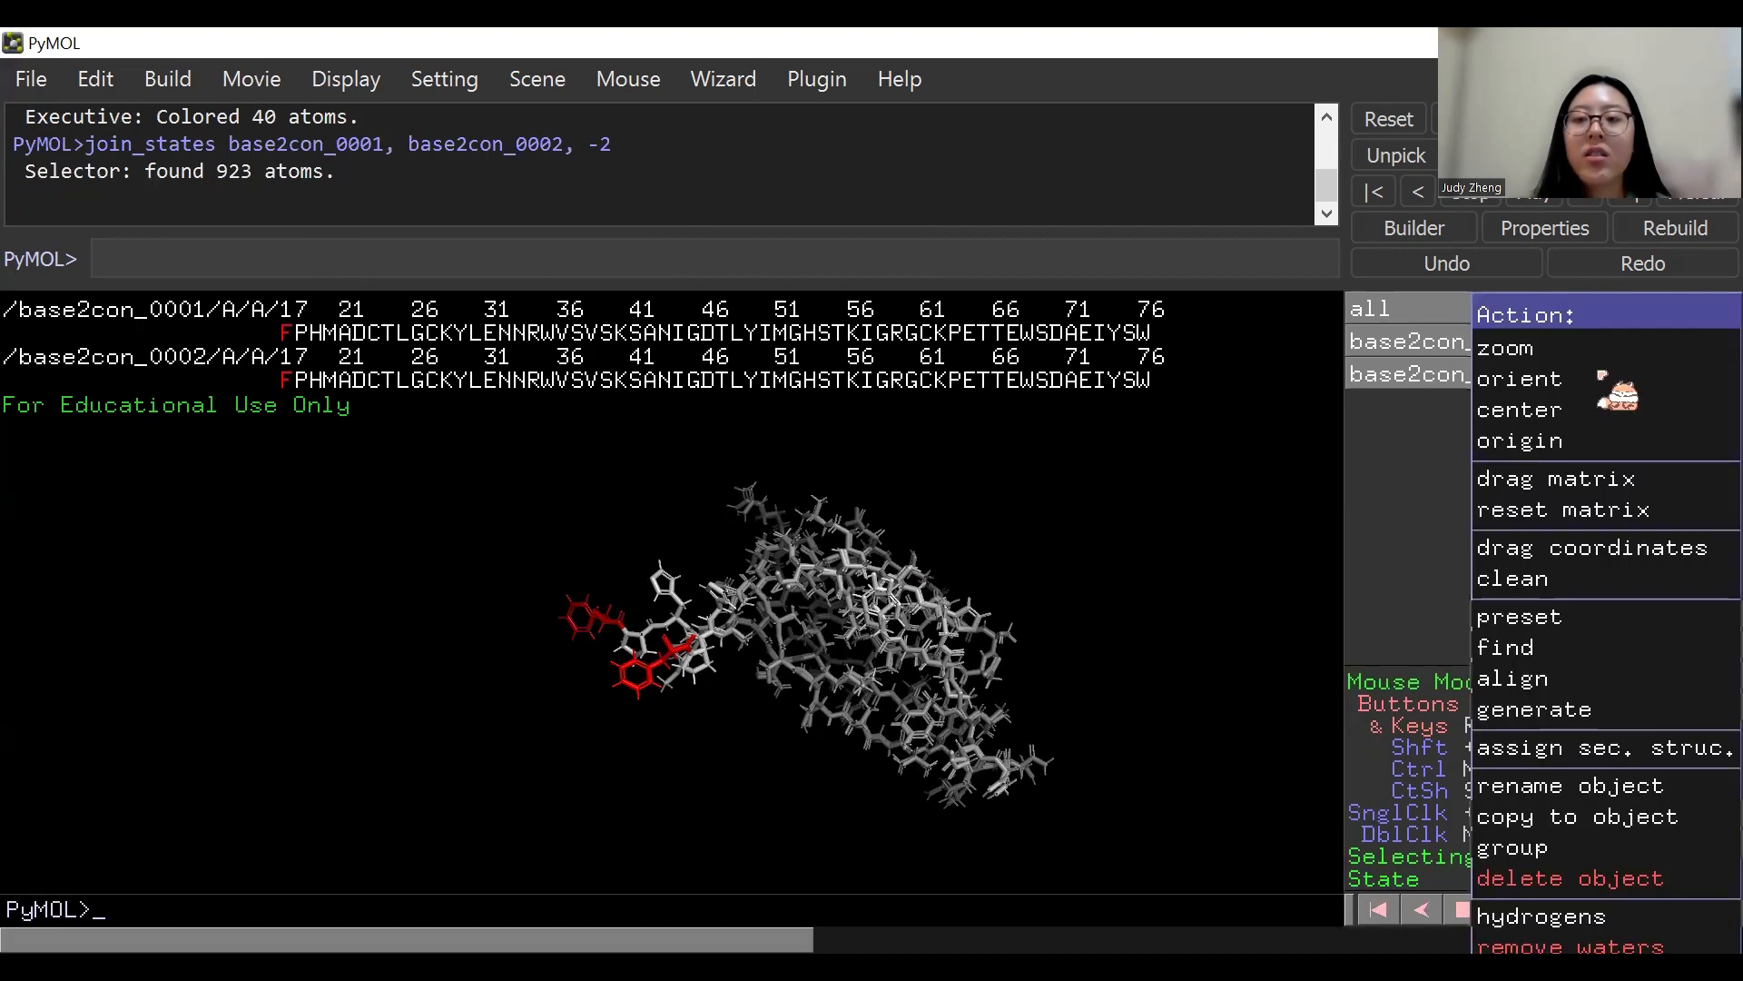
{"action": "left_click", "coordinate": [1542, 890]}
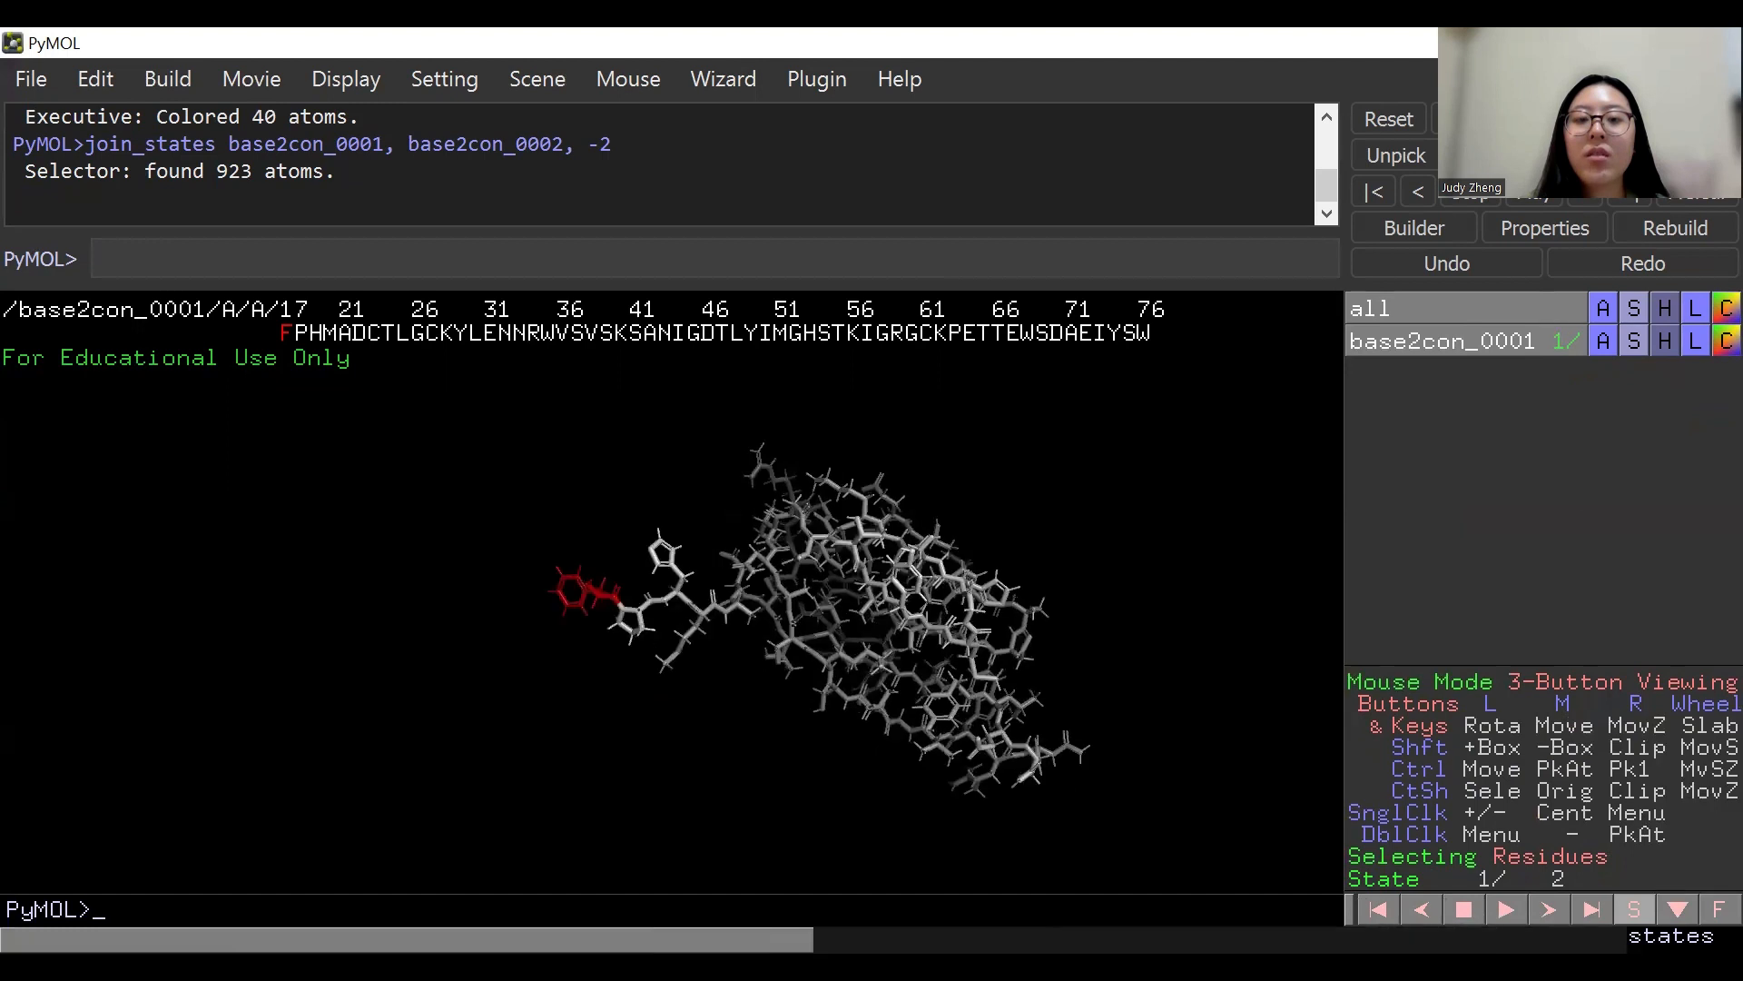
Start the Filter wizard for base2con_0001 and browse back and forward through its joined states.
{"action": "left_click", "coordinate": [726, 81]}
{"action": "left_click", "coordinate": [801, 335]}
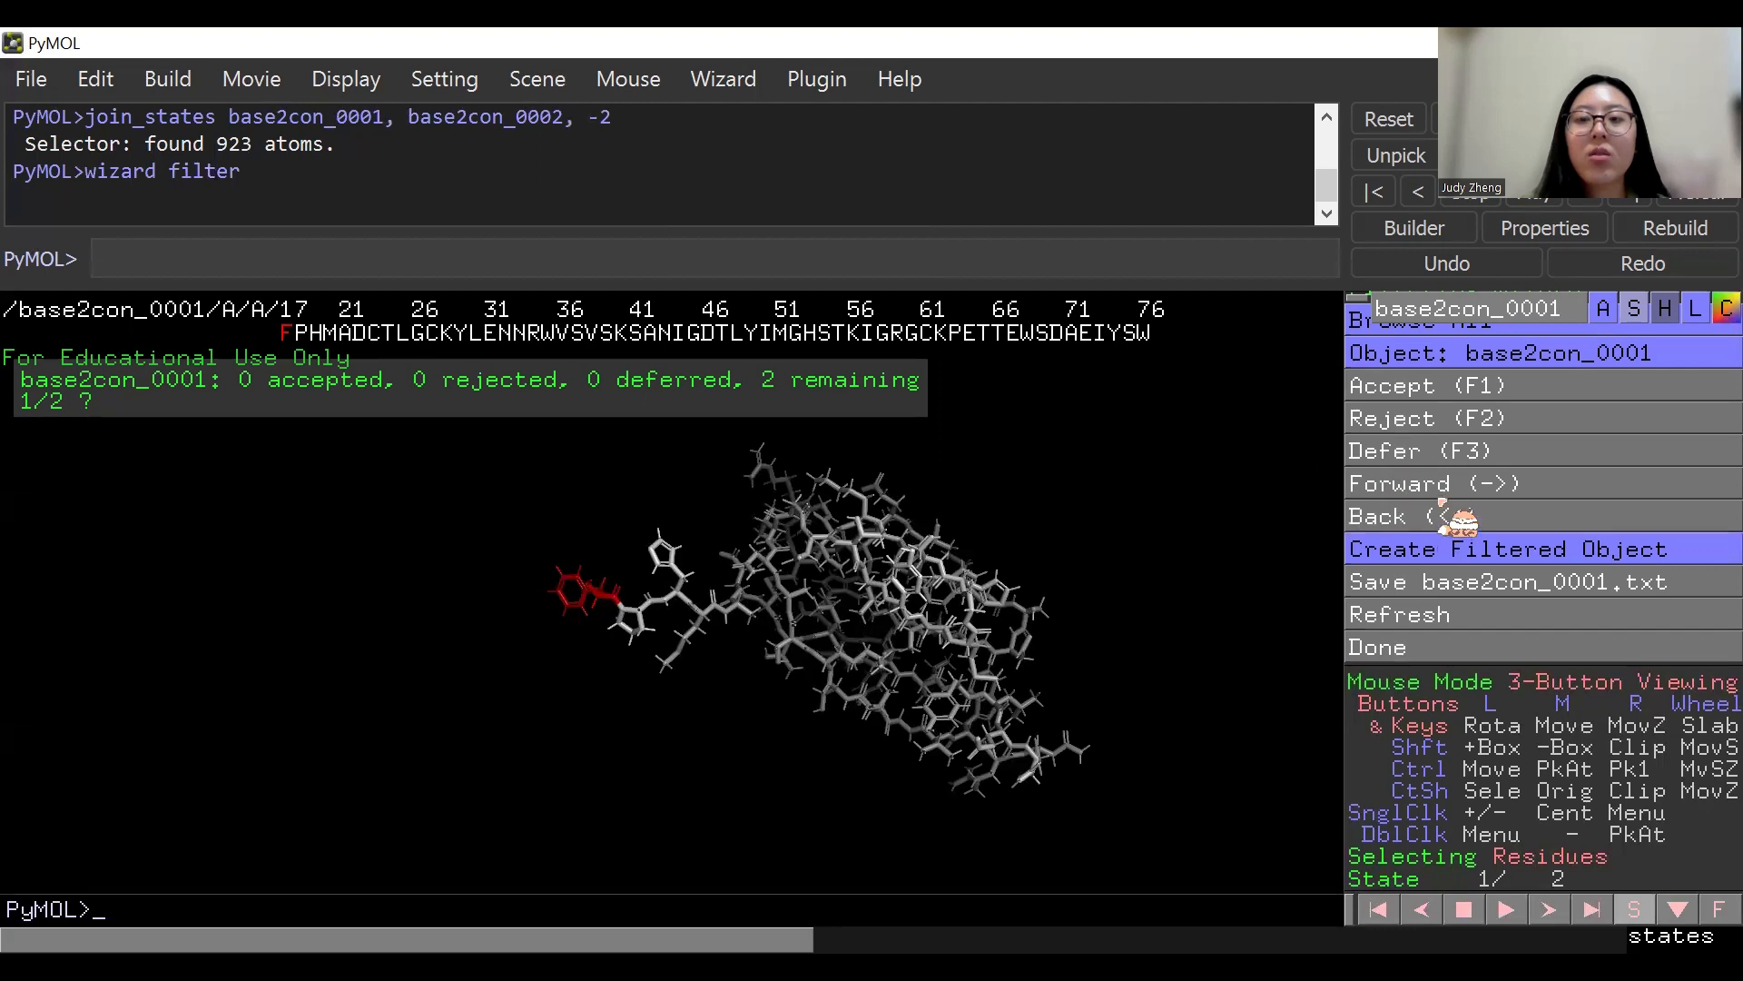
{"action": "left_click", "coordinate": [1445, 513]}
{"action": "left_click", "coordinate": [1445, 513]}
{"action": "left_click", "coordinate": [1445, 483]}
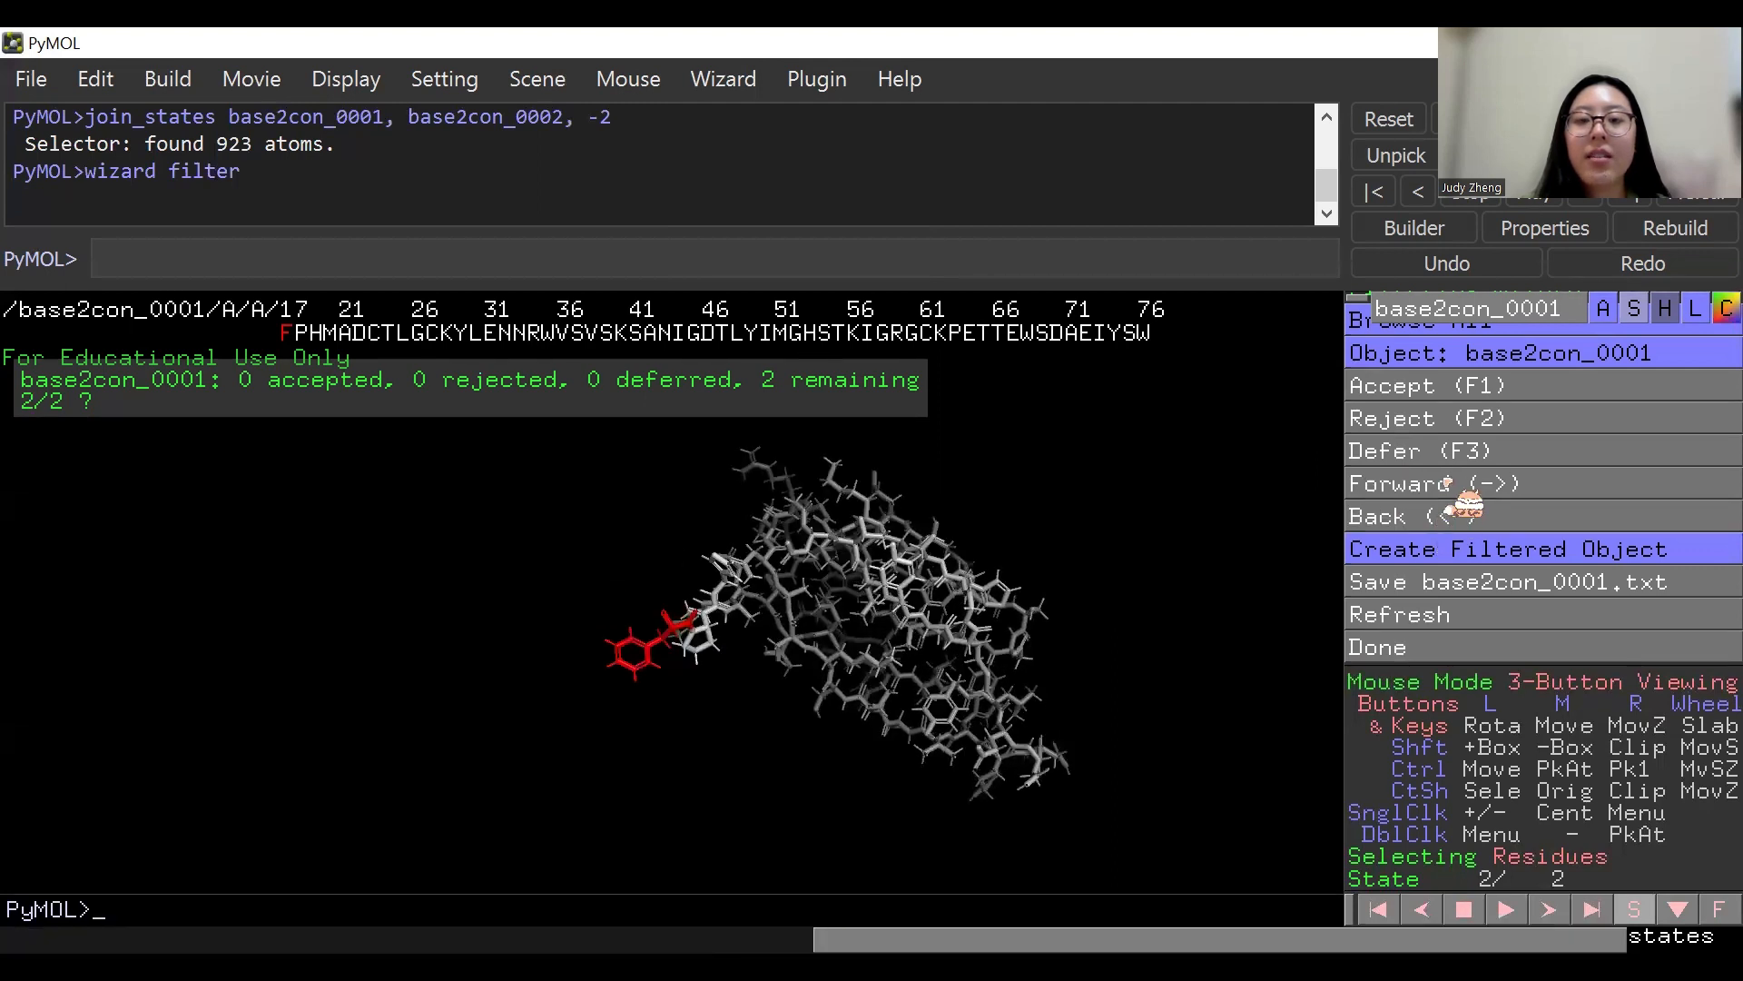